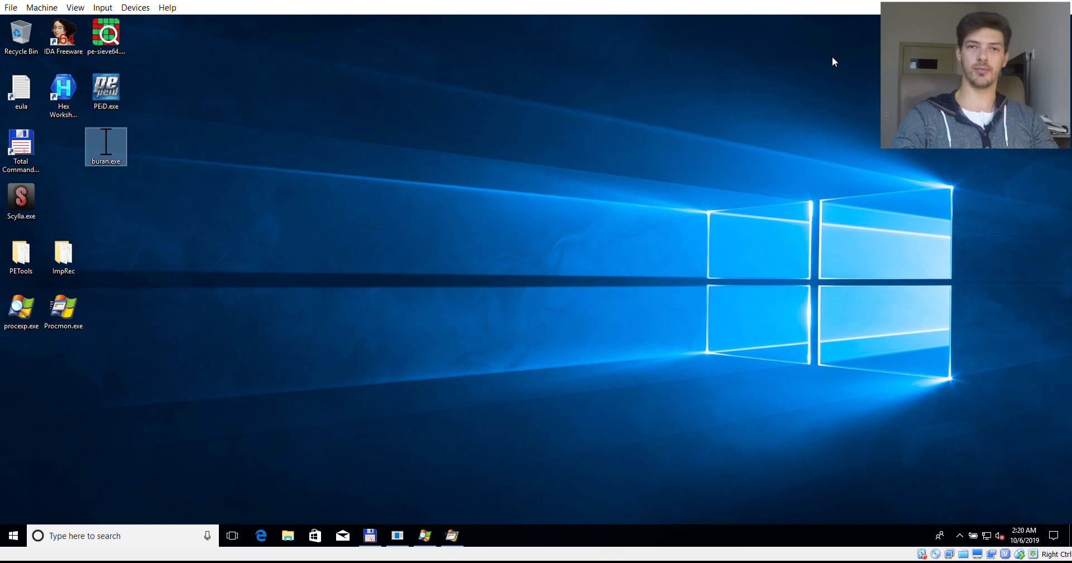
Step: Load buran.exe from the desktop into PEiD and run a Deep Scan to identify its compiler or packer
left_click(344, 260)
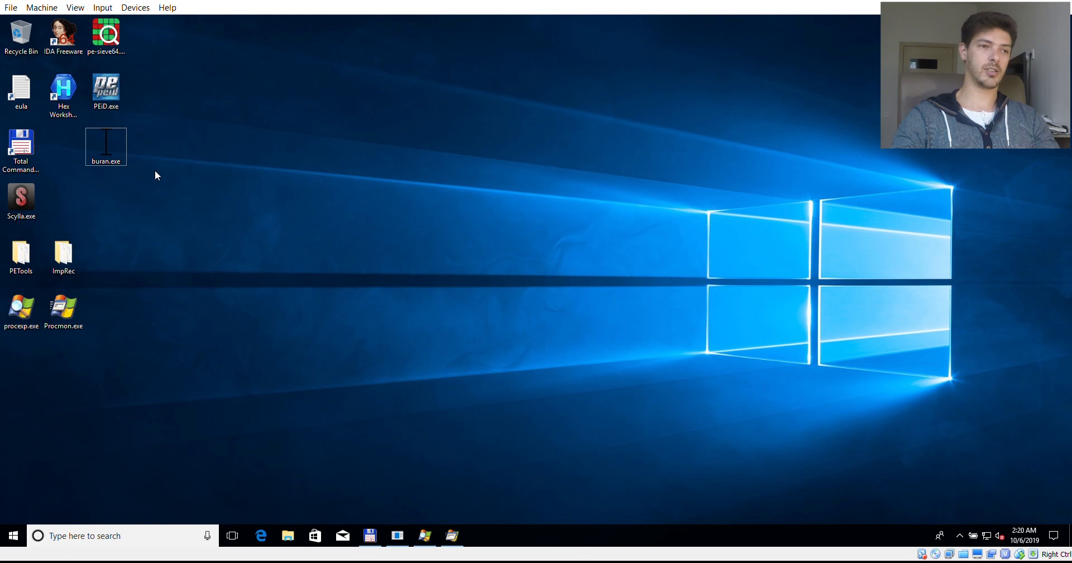
left_click_drag(111, 103, 110, 102)
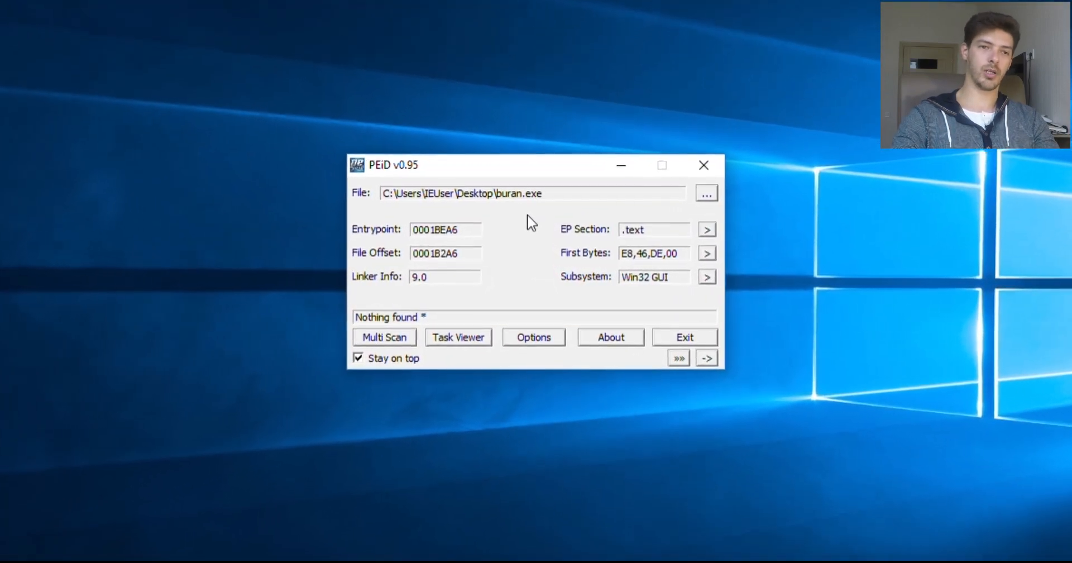
left_click_drag(431, 318, 294, 333)
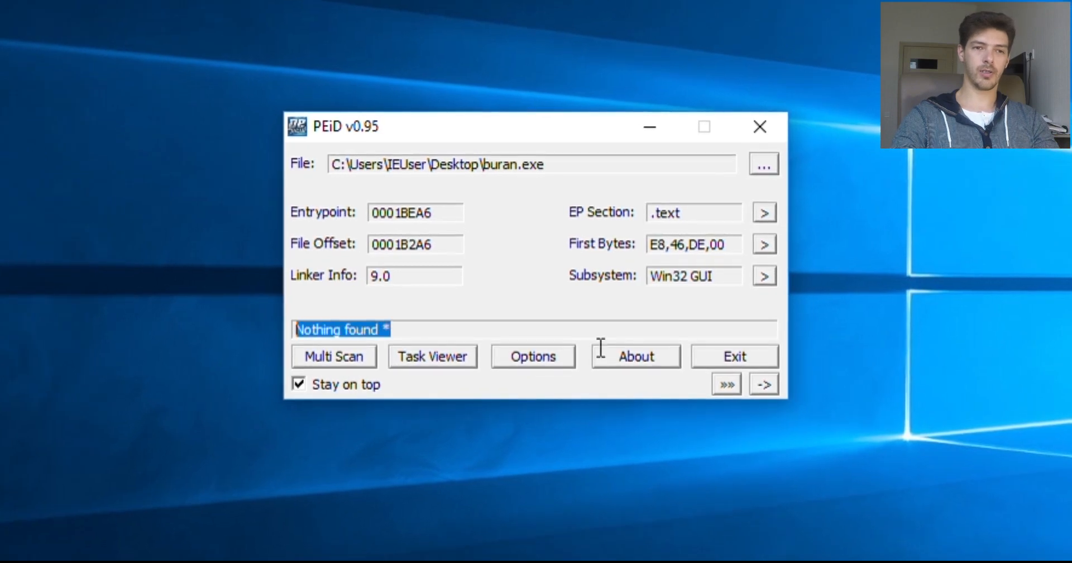
left_click(764, 385)
left_click(804, 413)
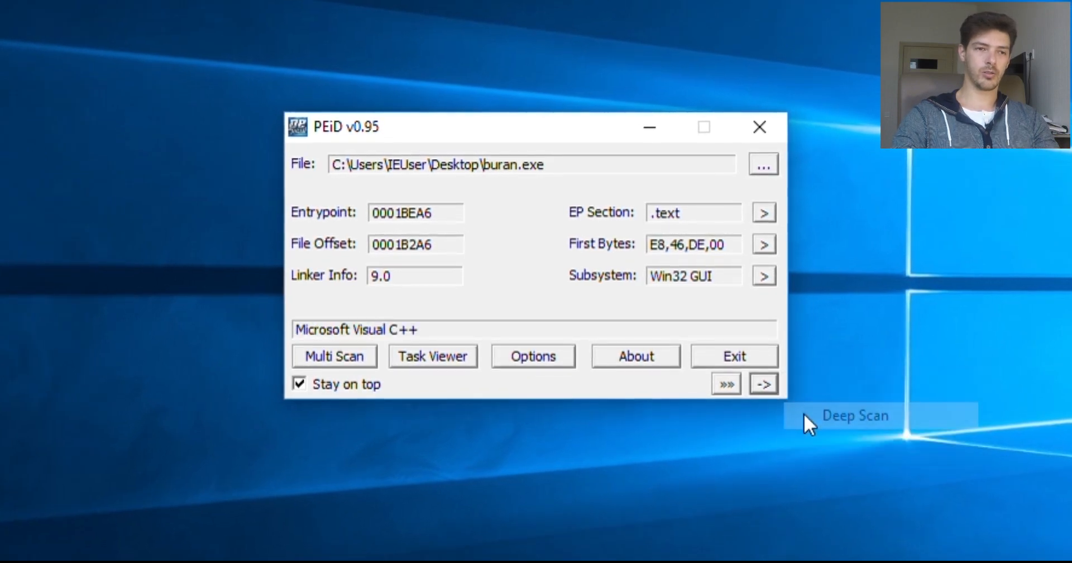
left_click_drag(456, 332, 286, 357)
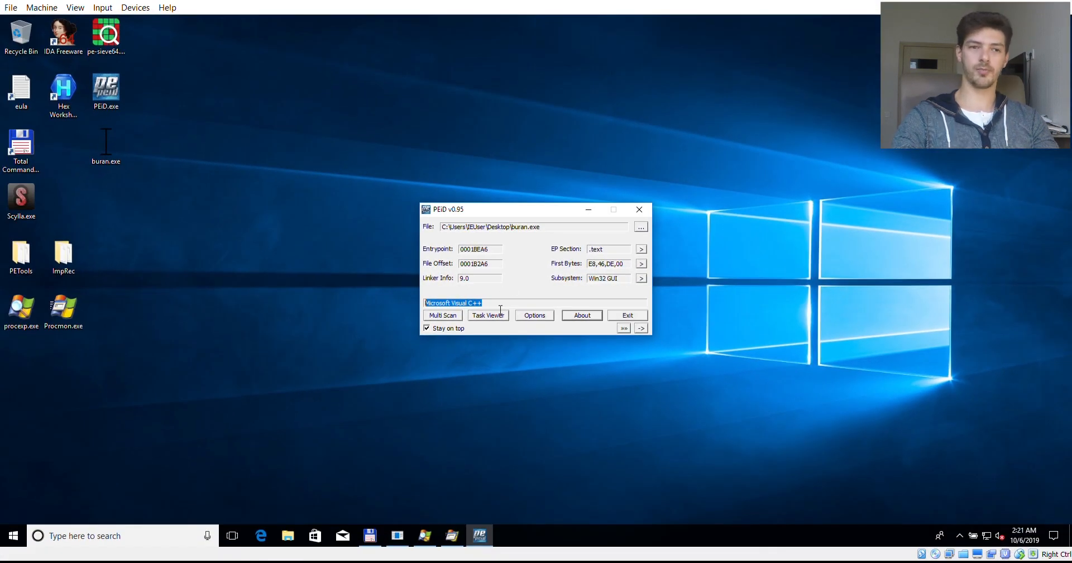
Step: Close PEiD and load buran.exe into IDA Freeware as a portable executable for 80386
left_click(638, 210)
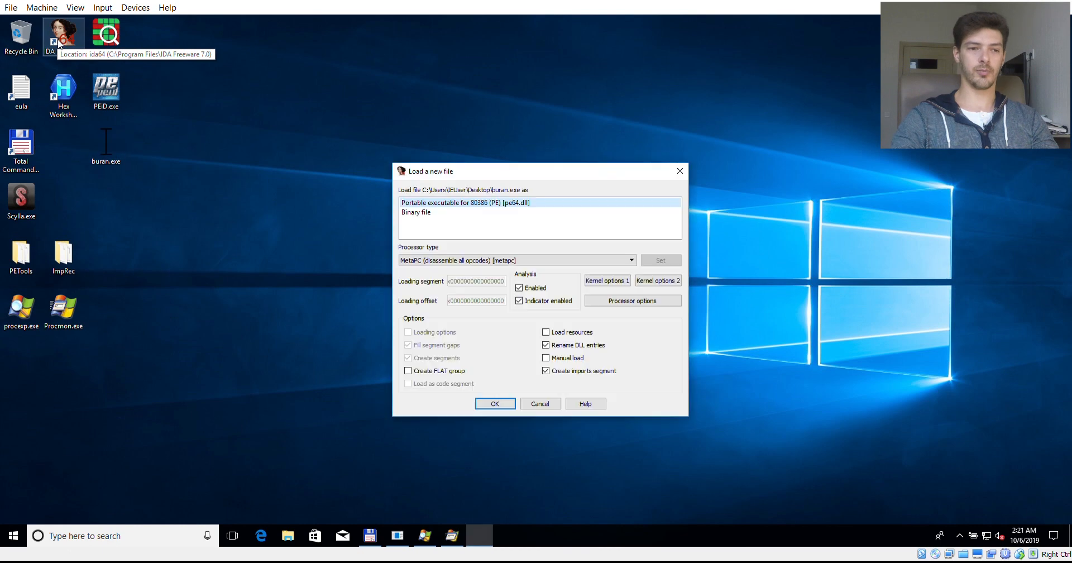
left_click(494, 403)
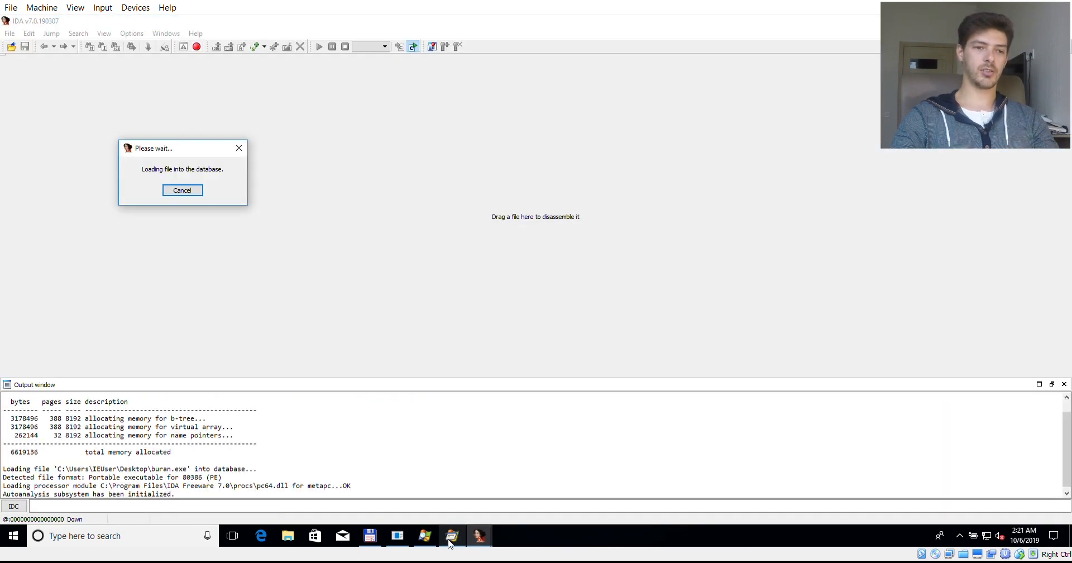
Step: Switch to Process Monitor, restore its window from full screen and enlarge it over IDA
left_click(450, 543)
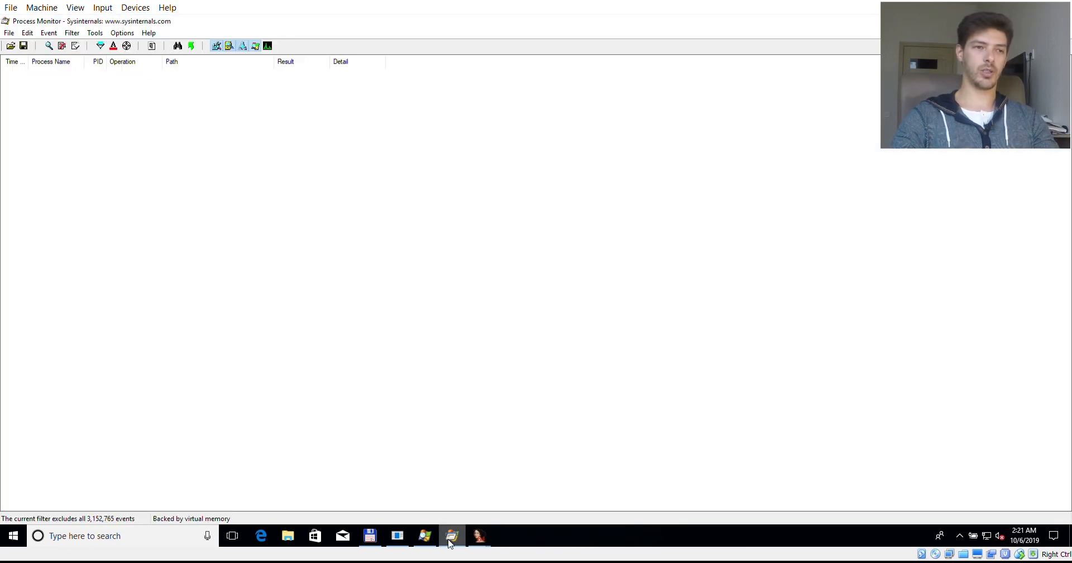
double_click(312, 23)
left_click_drag(375, 145, 428, 55)
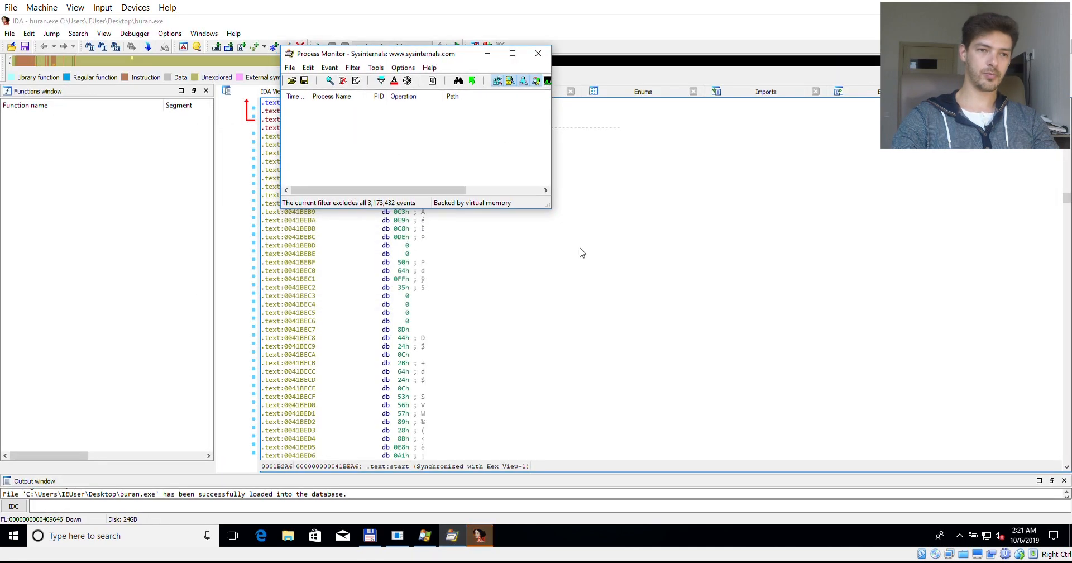
left_click_drag(554, 210, 893, 445)
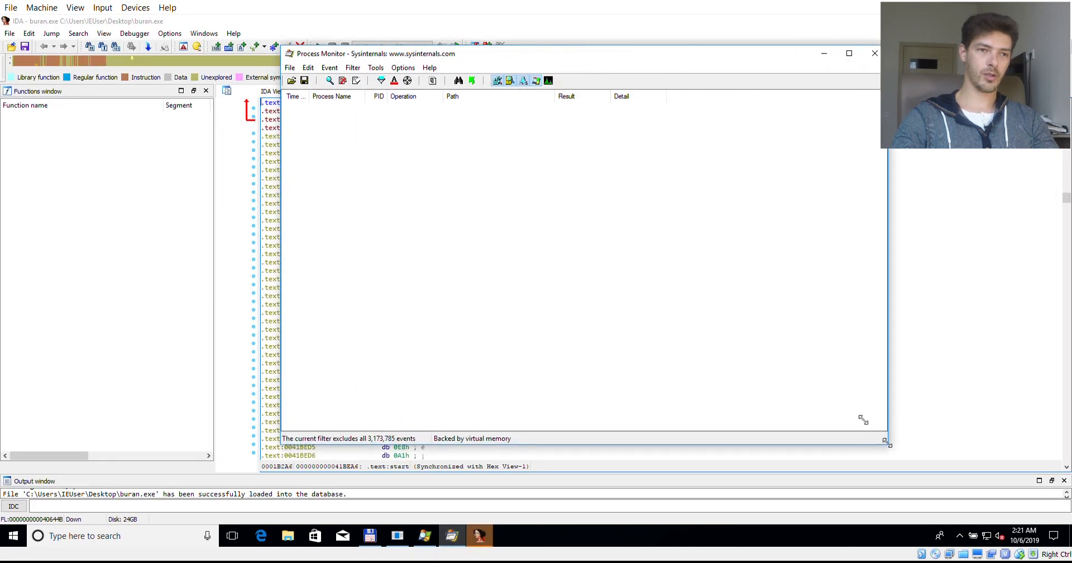
Step: Review the Process Monitor filter's include rule for process name buran.exe and accept the filter
left_click(380, 80)
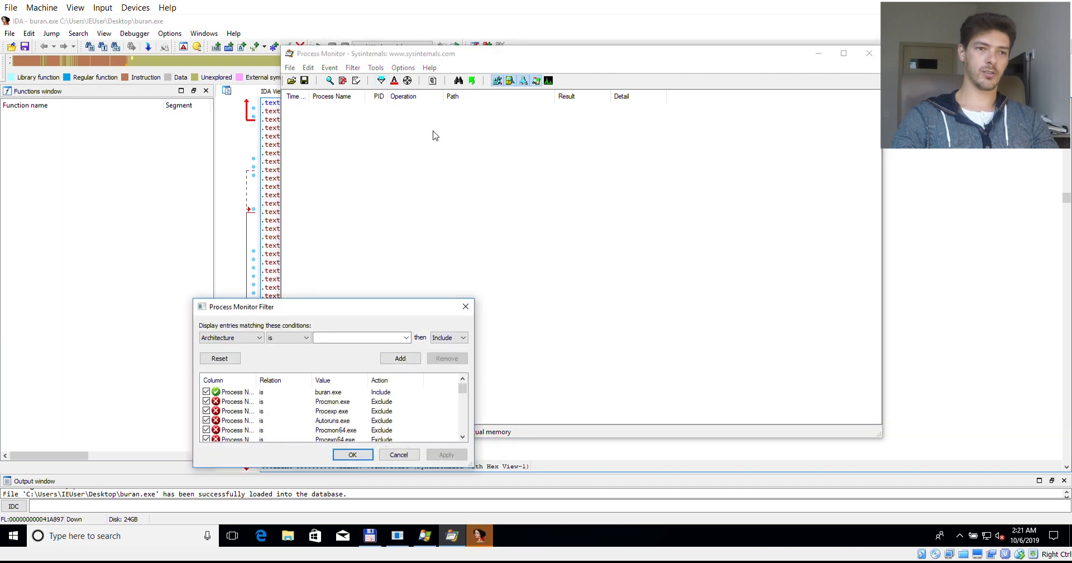
left_click(334, 392)
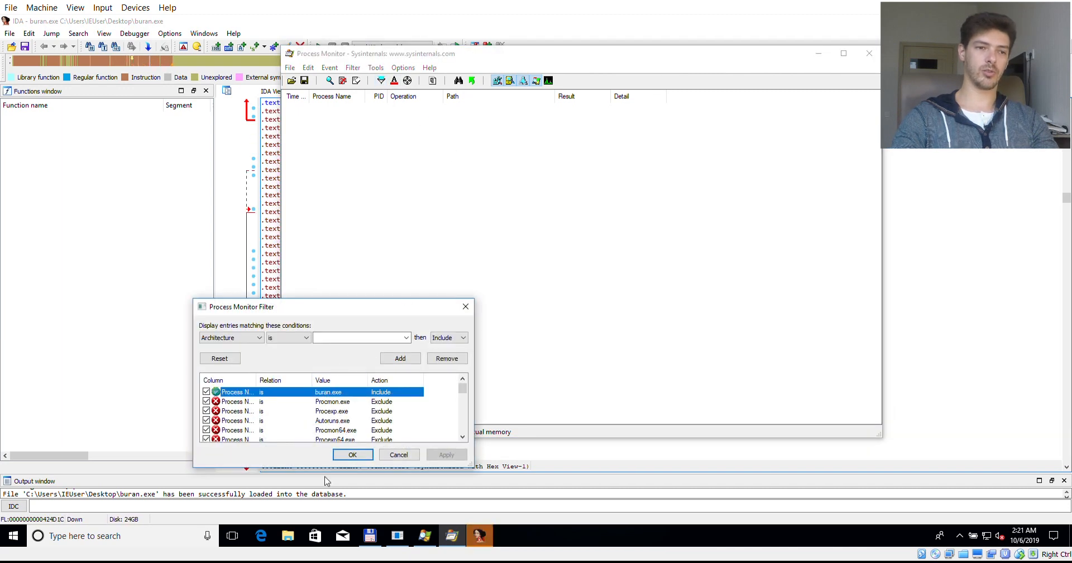
left_click(354, 455)
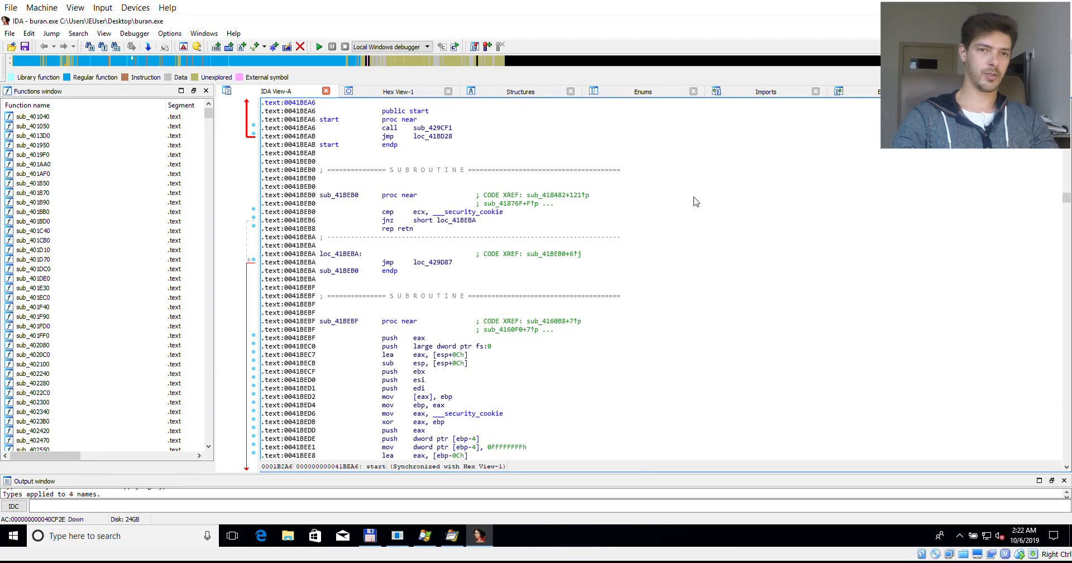
Step: Set a breakpoint on the entry-point instruction call sub_429CF1 and start debugging buran.exe with the Local Windows debugger
left_click(445, 270)
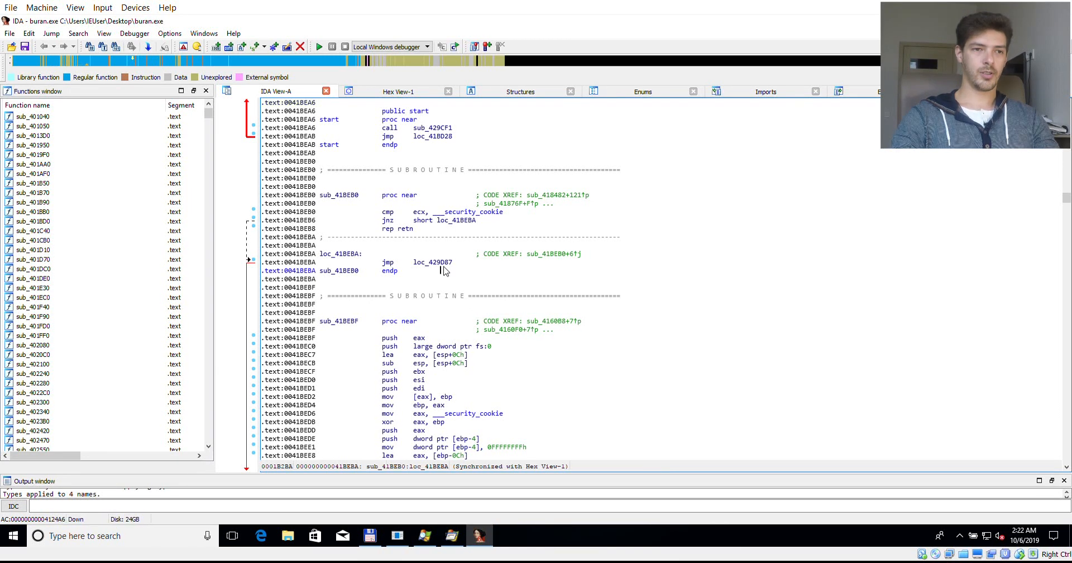
left_click(409, 120)
key("F2")
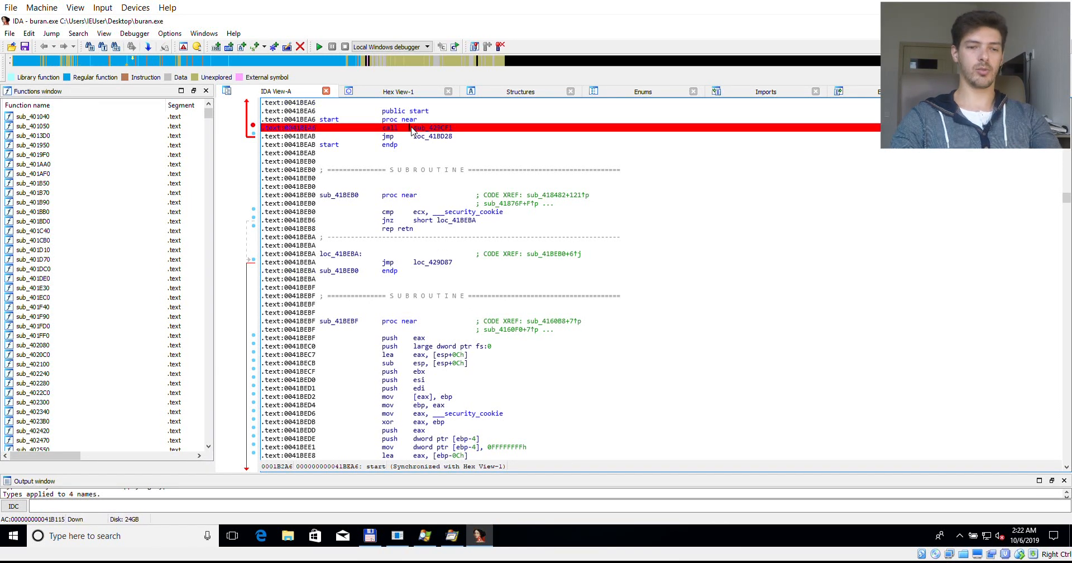
key("F9")
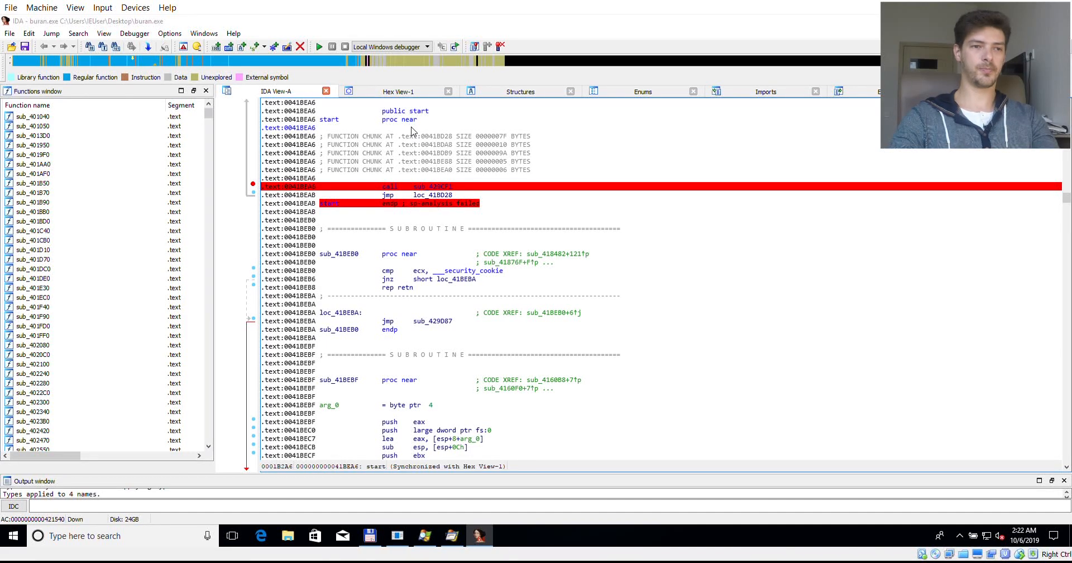
left_click(564, 367)
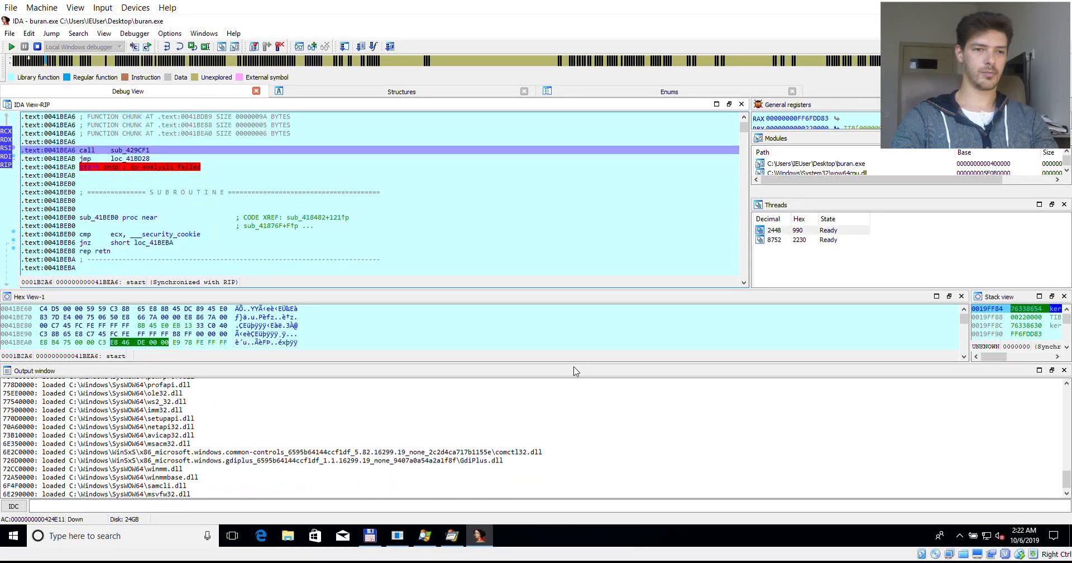
Step: Continue the process past the entry-point breakpoint and acknowledge the exception warning
left_click(396, 251)
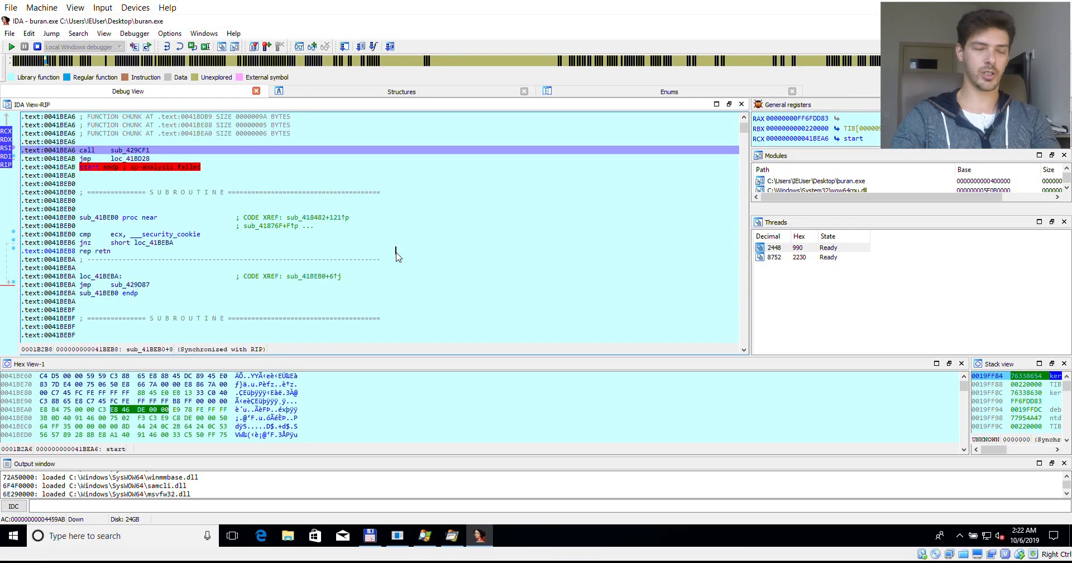
key("F9")
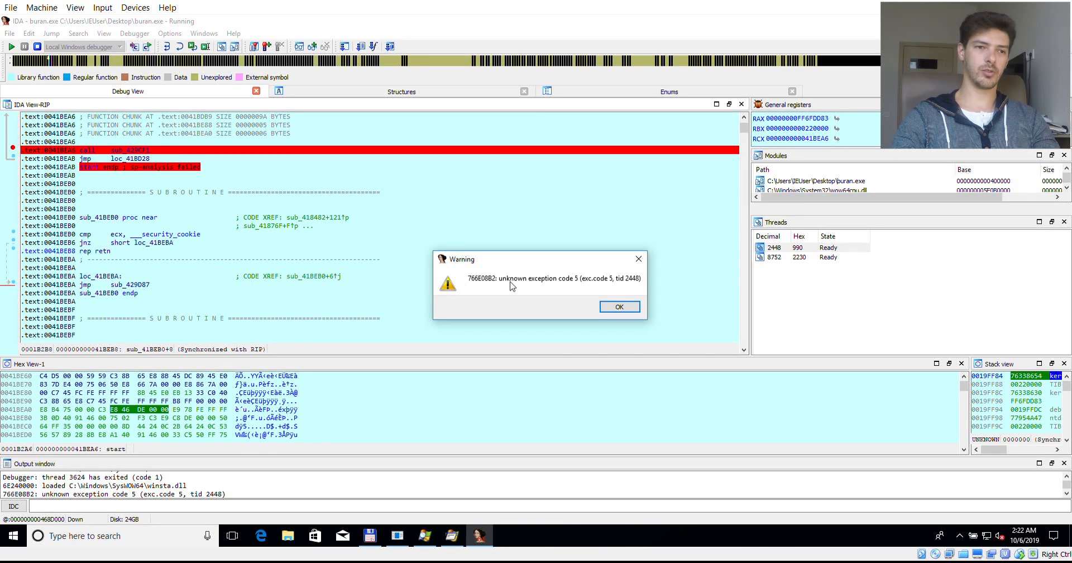
left_click(619, 308)
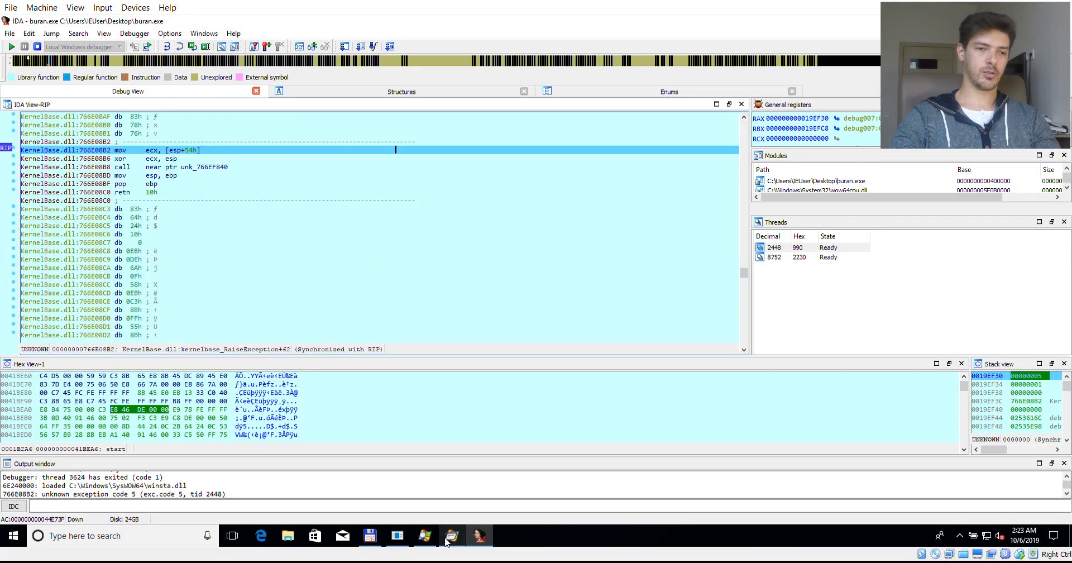
Step: Look through the events Process Monitor captured for buran.exe, including its loaded DLLs, and minimize its window
left_click(451, 536)
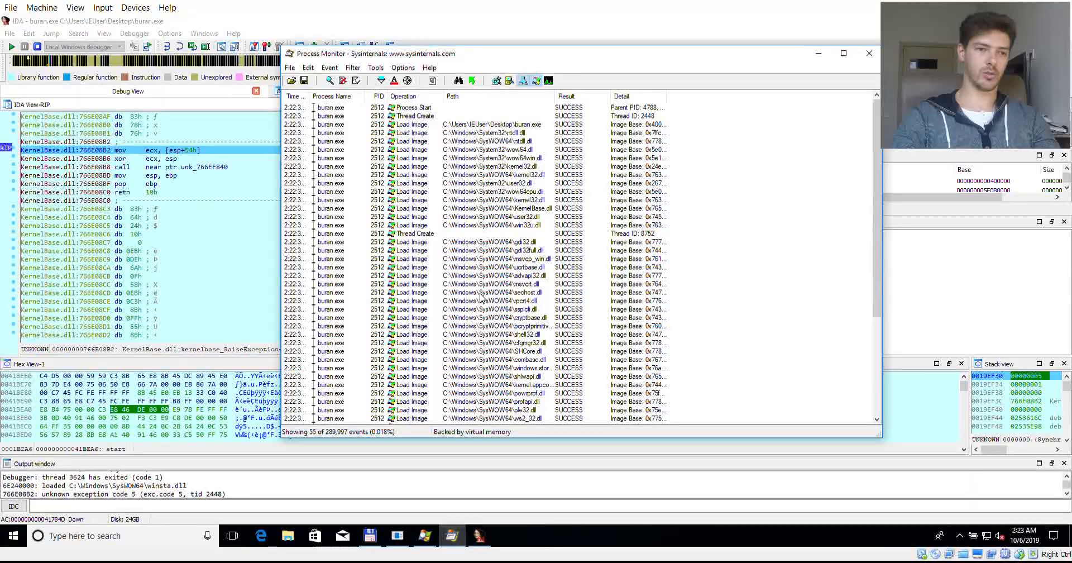
scroll(482, 297, "down", 6)
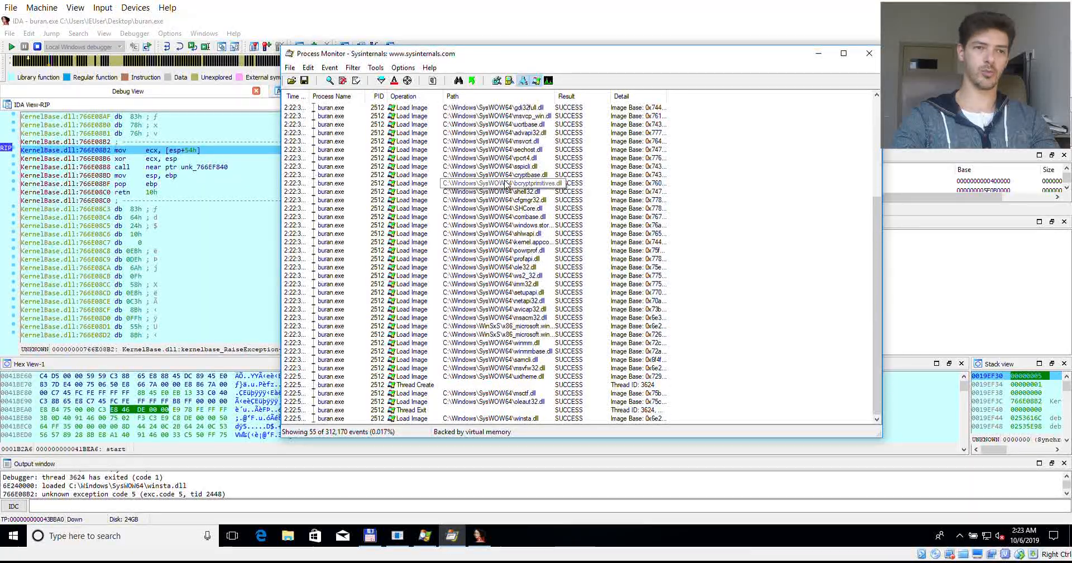
left_click(818, 53)
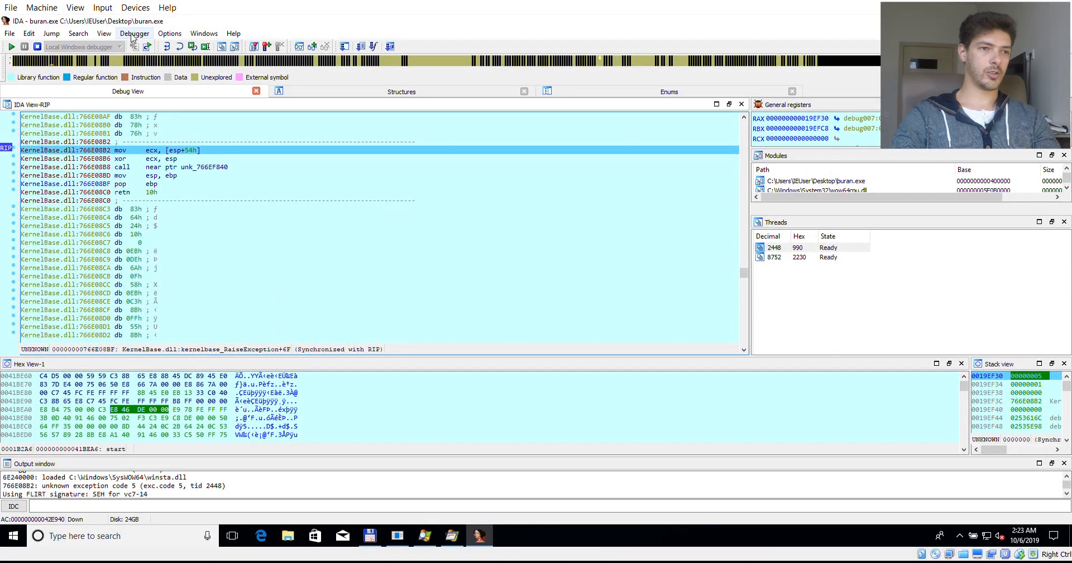
Step: Open the debugger's call stack and go to the buran.exe frame for sub_404560
left_click(134, 34)
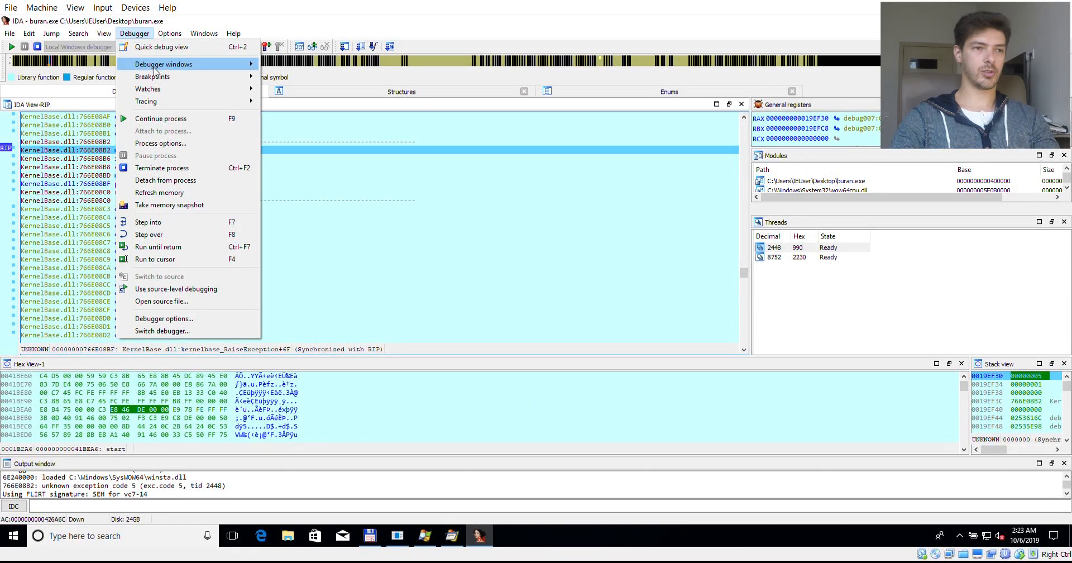
mouse_move(158, 67)
left_click(328, 190)
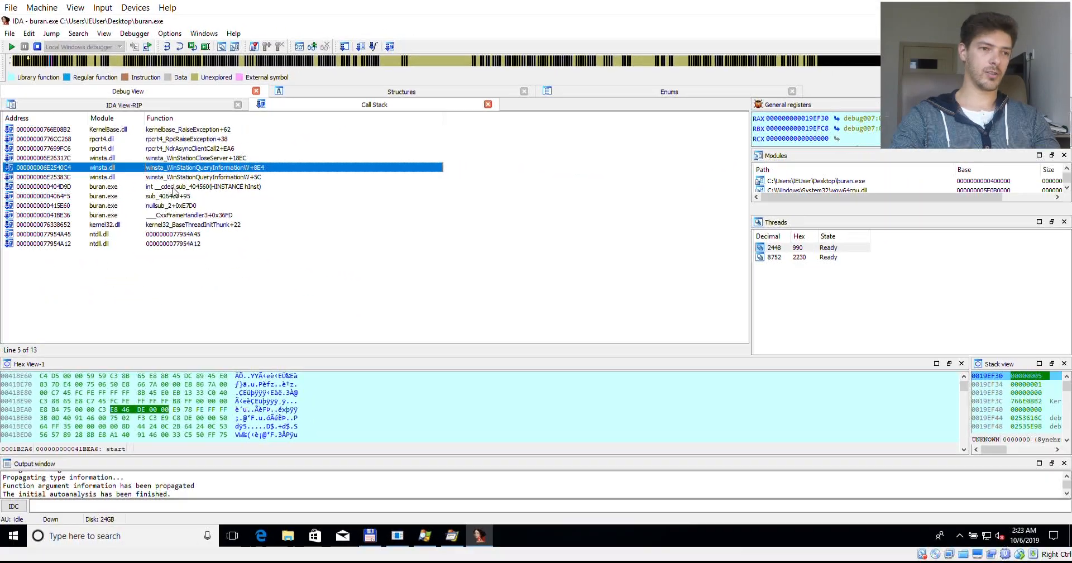
double_click(184, 190)
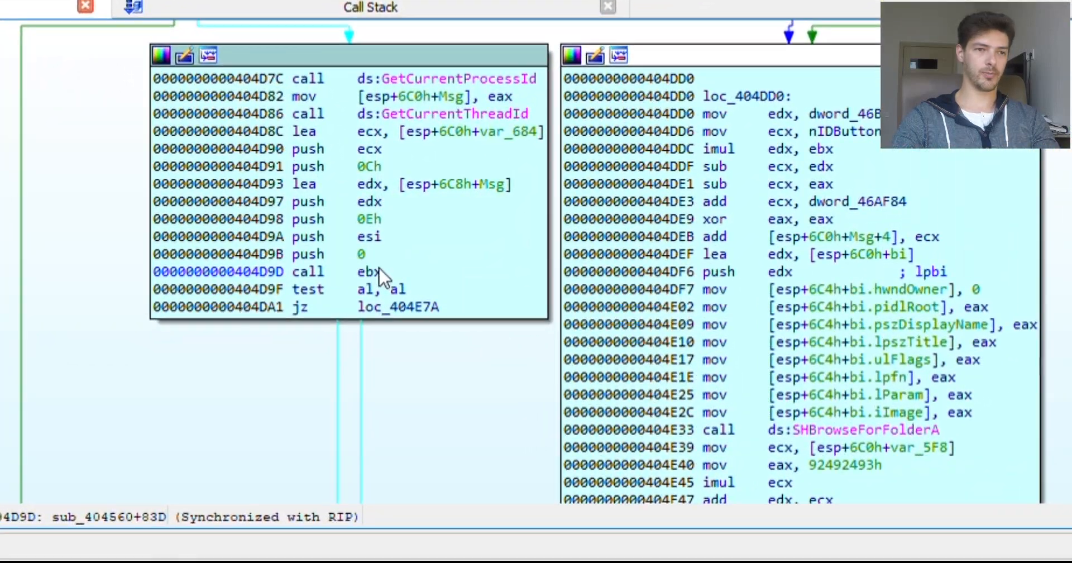
Step: Set breakpoints on call ebx at 404D9D and on the jz loc_404E7A instruction at 404DA1
key("F2")
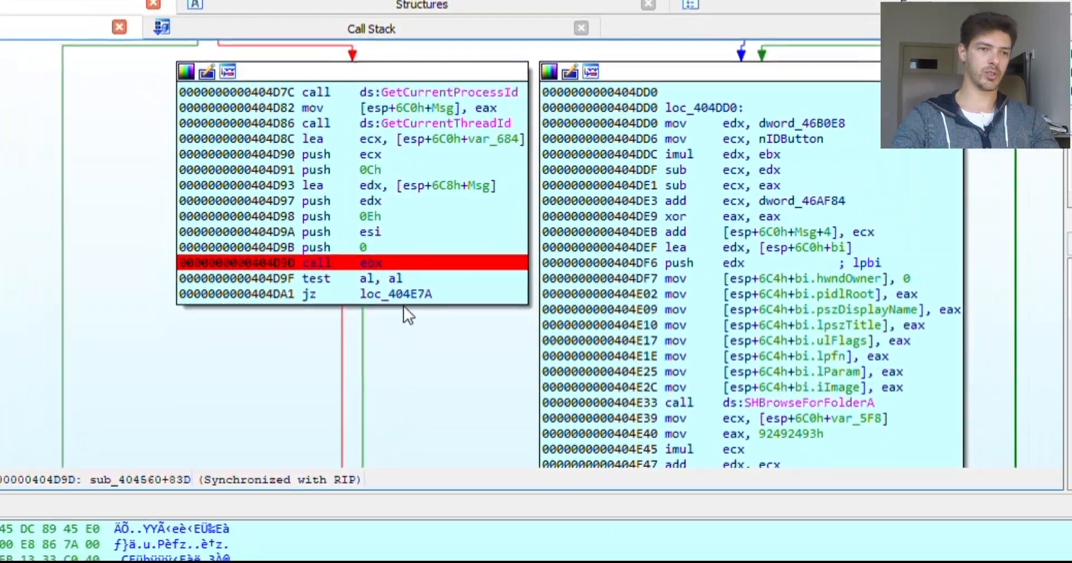
left_click(400, 294)
key("F2")
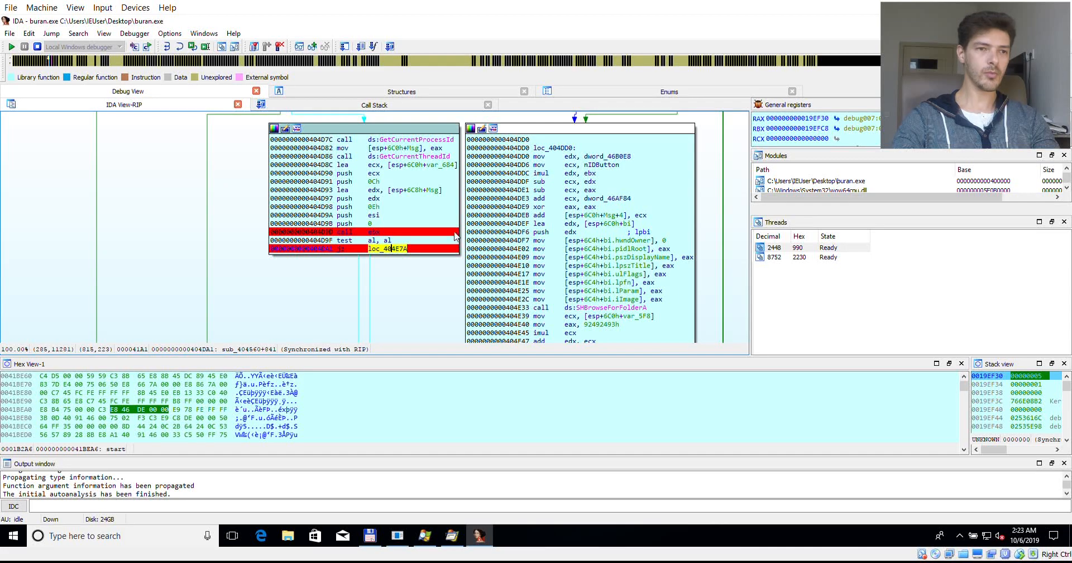
Step: Set a breakpoint on the LoadLibraryA call at 404D63, in the block that resolves WinStationQueryInformationW from winsta
scroll(433, 210, "up", 5)
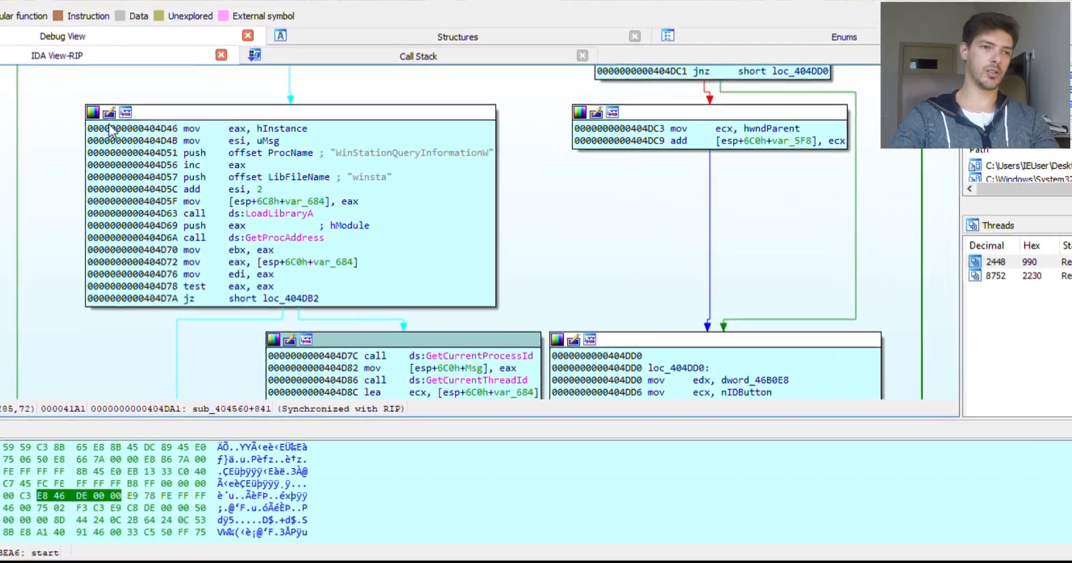
left_click_drag(160, 156, 332, 255)
left_click_drag(373, 285, 403, 285)
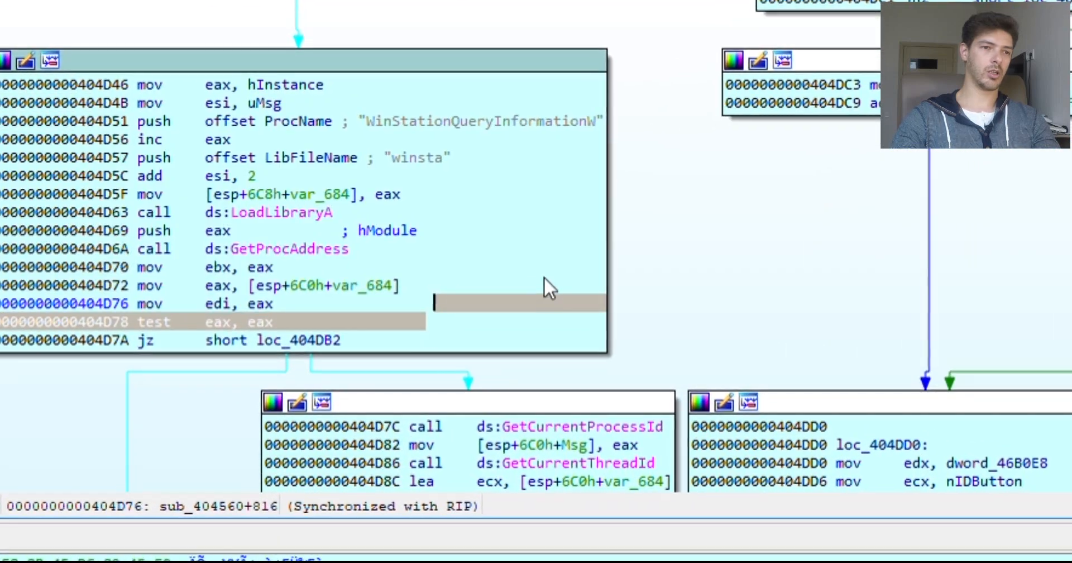
left_click(488, 265)
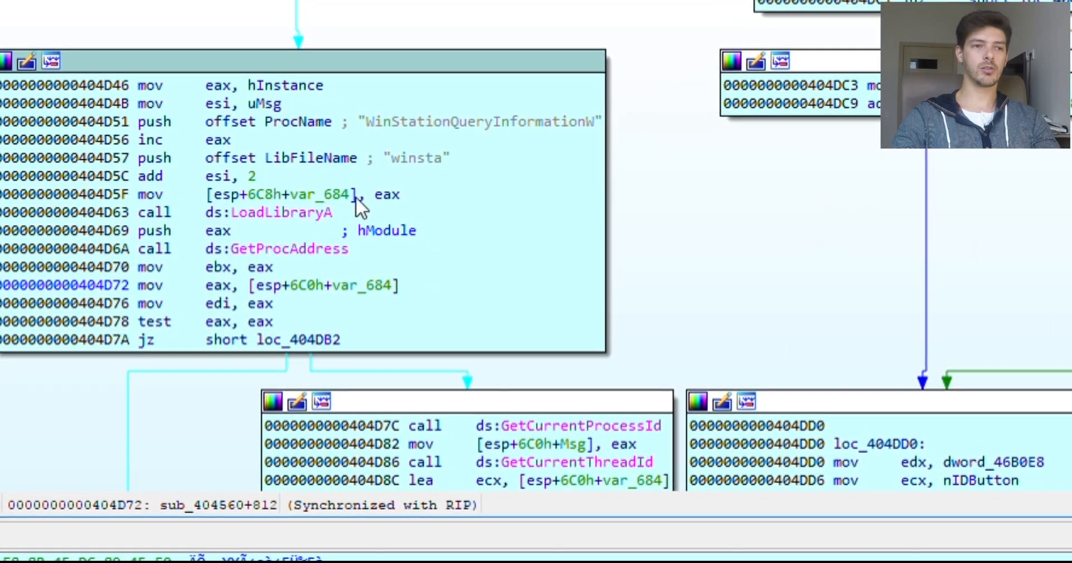
left_click(316, 221)
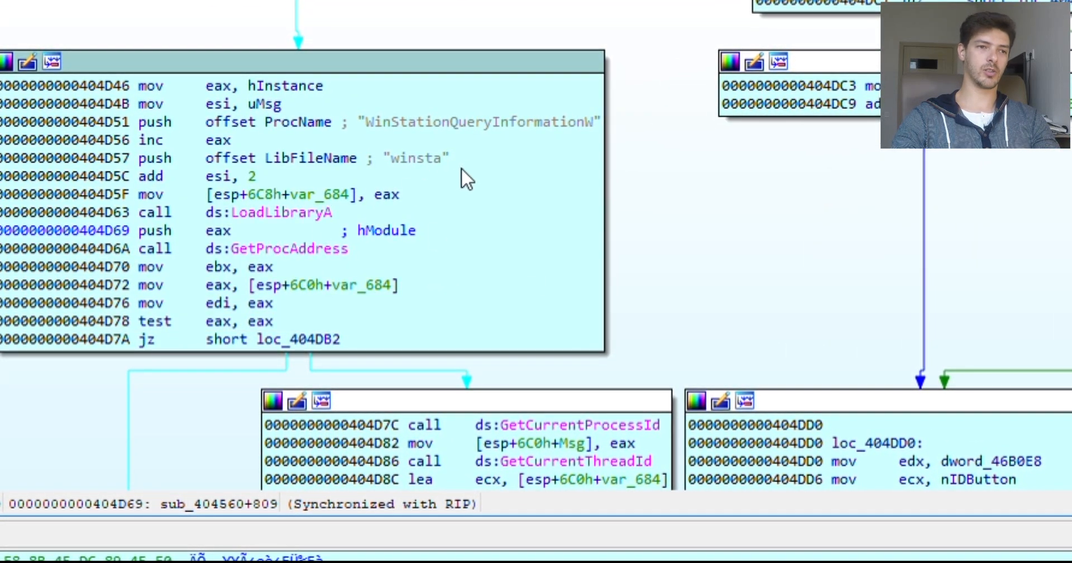
left_click(310, 248)
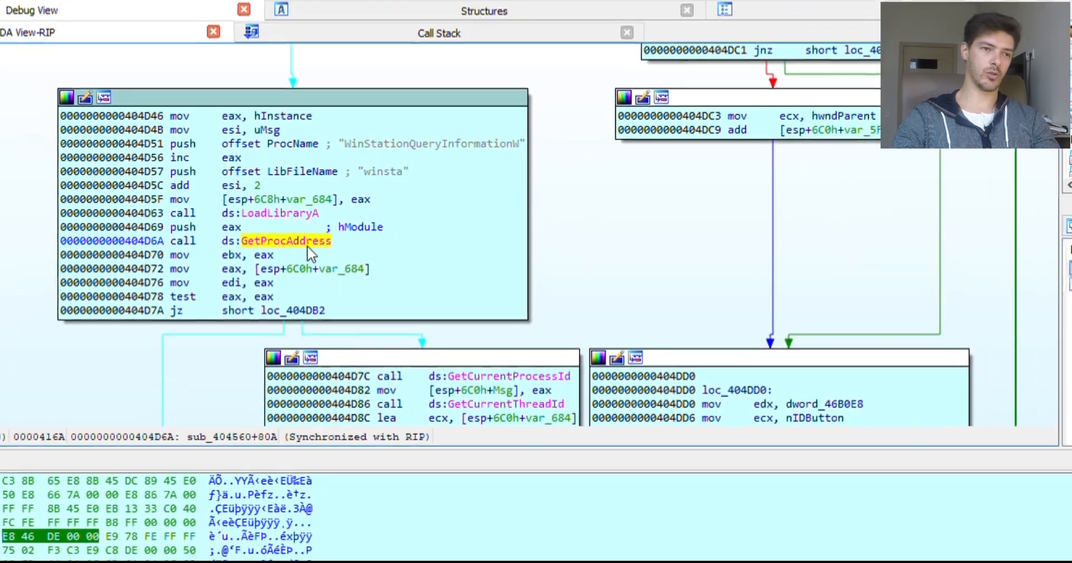
left_click(287, 213)
key("F2")
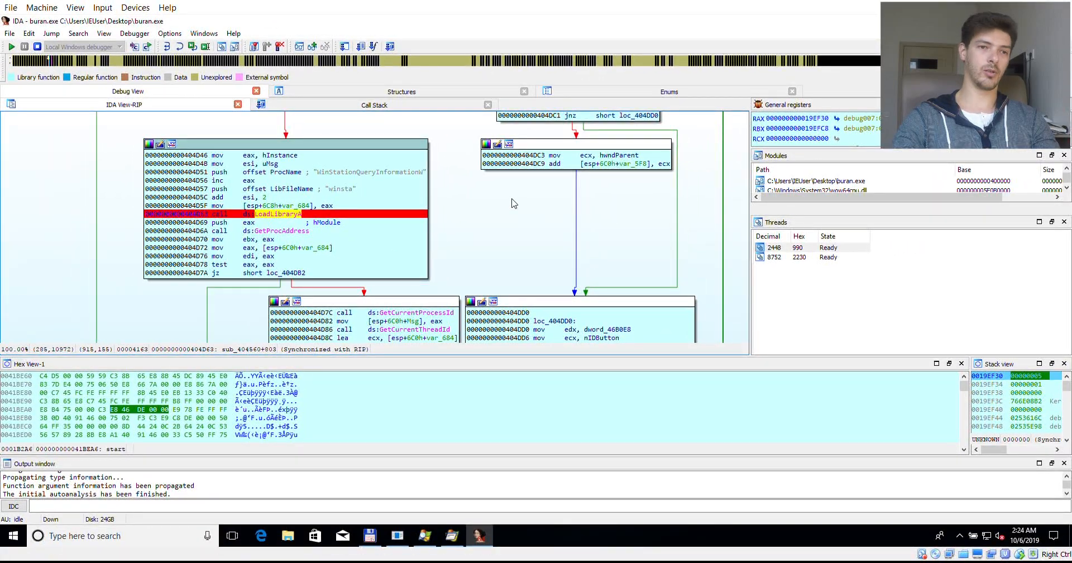
left_click_drag(317, 172, 422, 177)
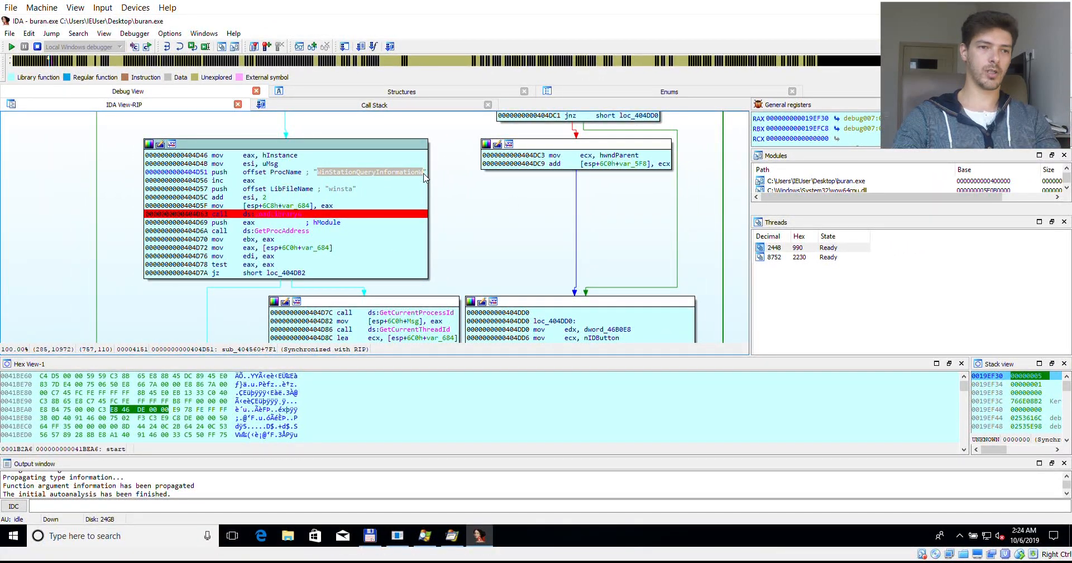
Step: Look up WinStationQueryInformationW on the web, read what the Microsoft documentation says it does, and return to IDA
key("ctrl+c")
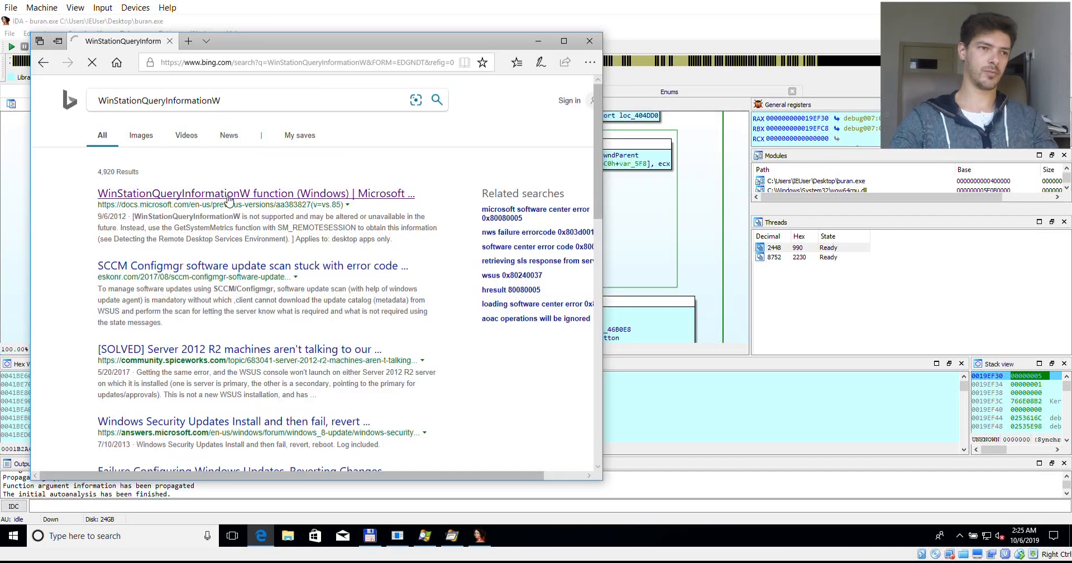
left_click(225, 196)
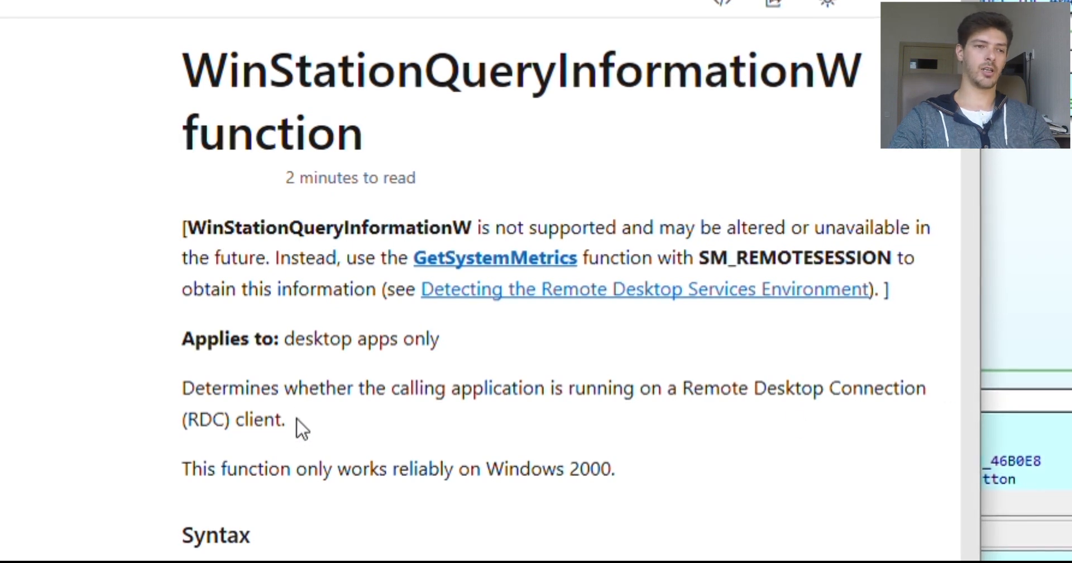
left_click_drag(182, 466, 635, 515)
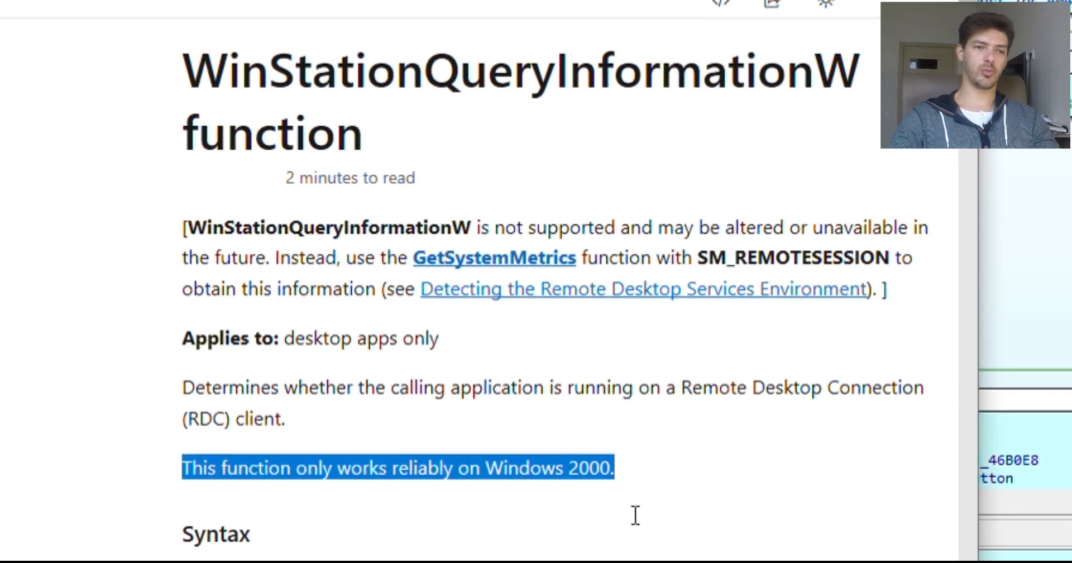
left_click(331, 483)
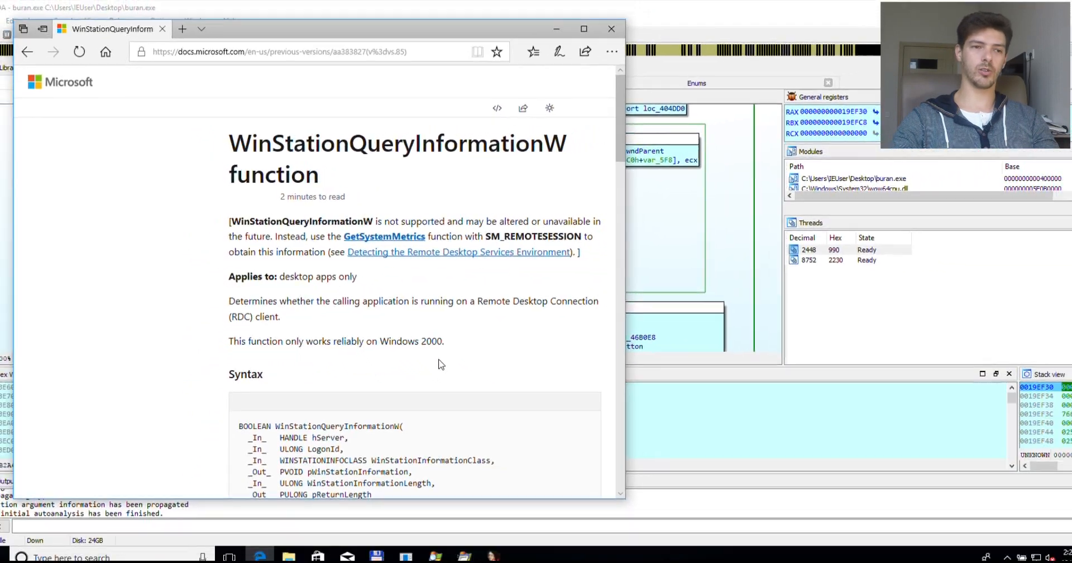
key("alt+Tab")
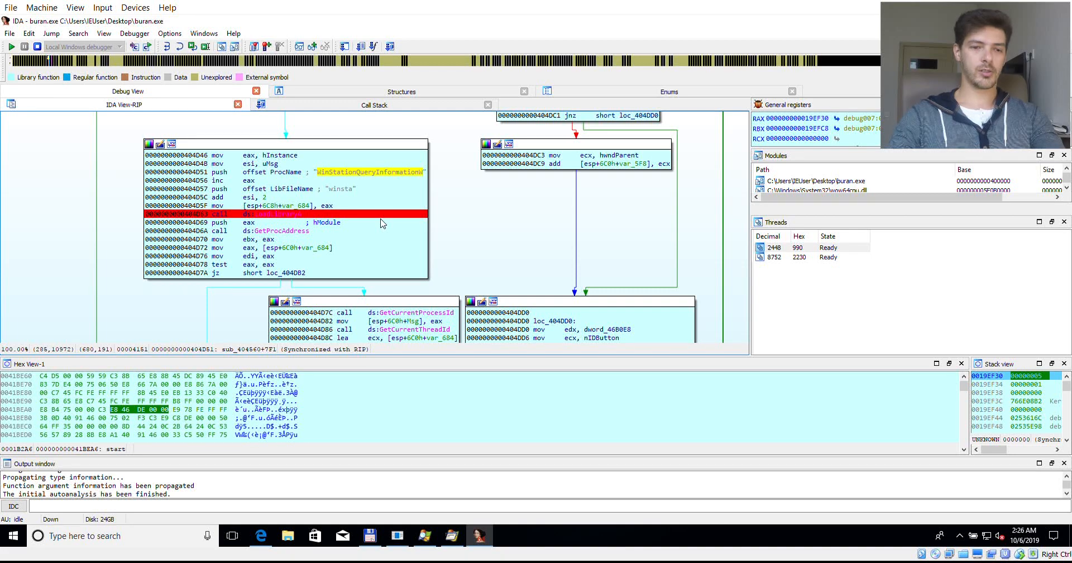
Step: Resume execution past the exception to the breakpoint at 404DA1, and continue to the LoadLibraryA breakpoint at 404D63
key("F9")
left_click(469, 314)
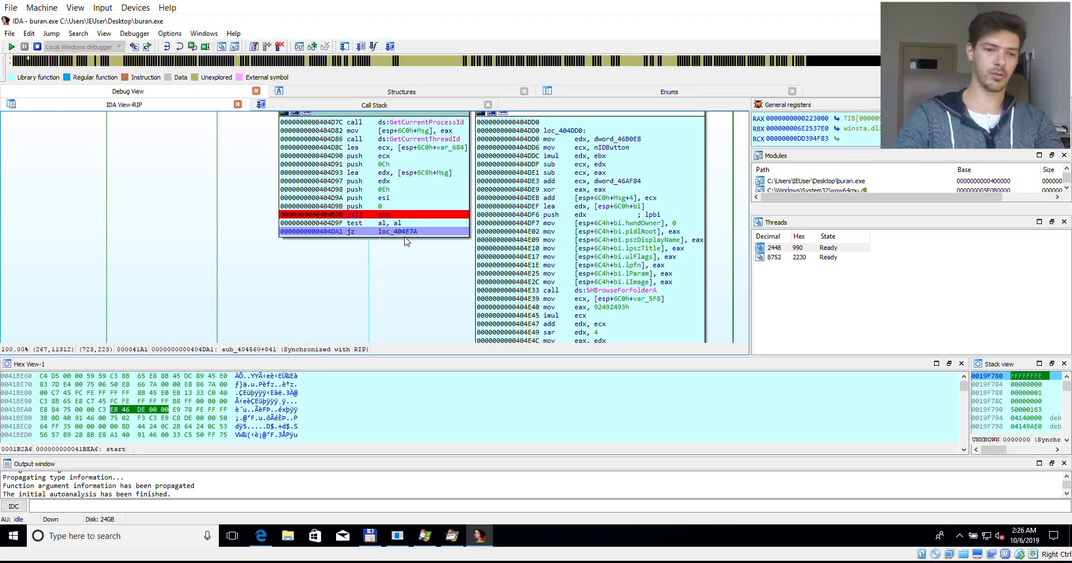
key("F9")
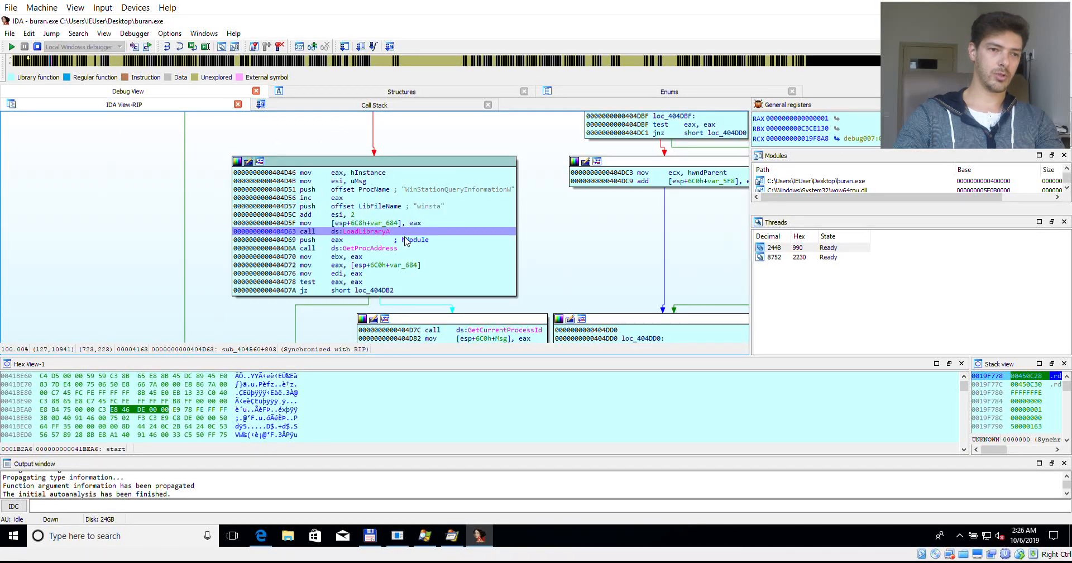
Step: Step over the LoadLibraryA and GetProcAddress calls up to the test eax, eax instruction at 404D78
key("F2")
key("F8")
key("F8")
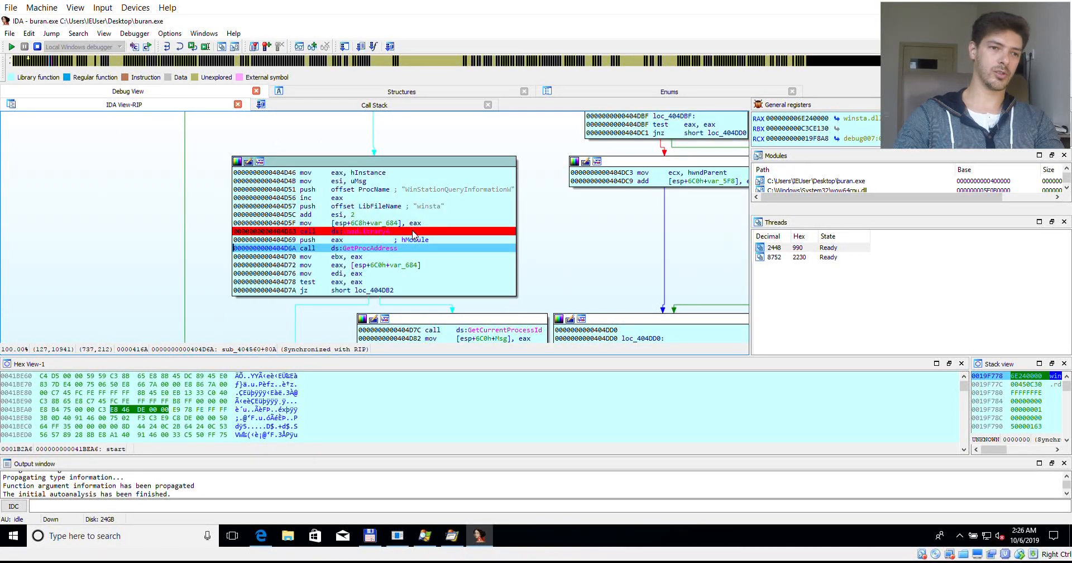
key("F8")
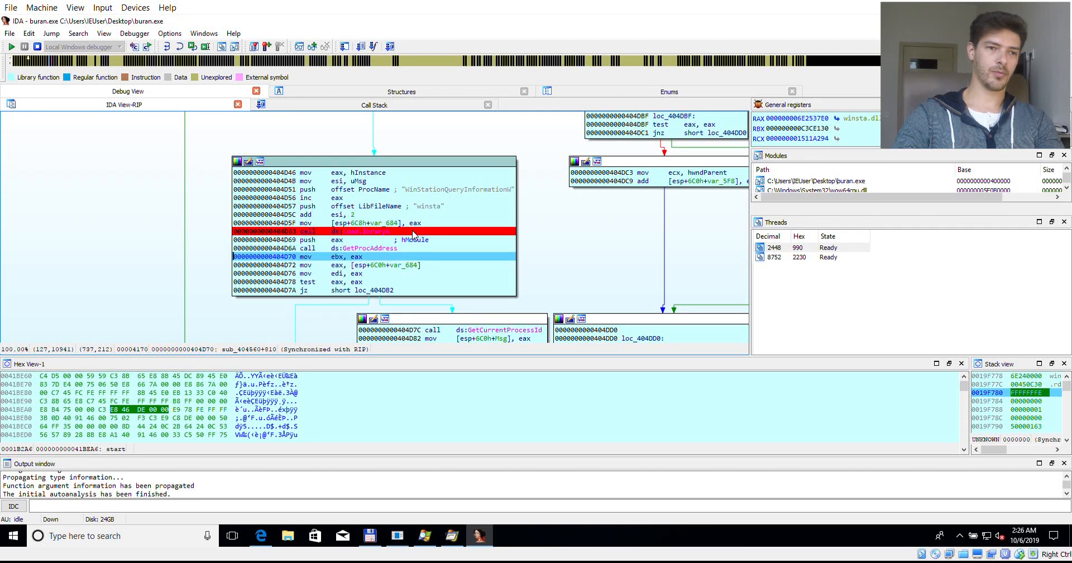
key("F8")
key("F8")
key("F8")
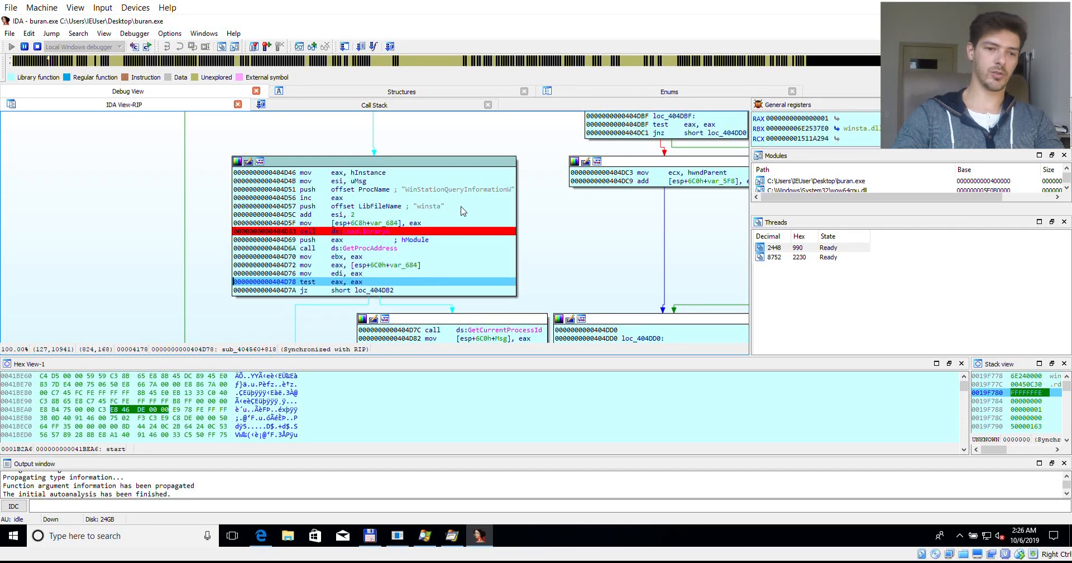
Step: Single-step through the GetCurrentProcessId and GetCurrentThreadId calls and the argument pushes to call ebx at 404D9D
key("F8")
key("F8")
key("F8")
key("F8")
key("F8")
key("F8")
key("F8")
key("F8")
key("F8")
key("F8")
key("F8")
key("F8")
key("F8")
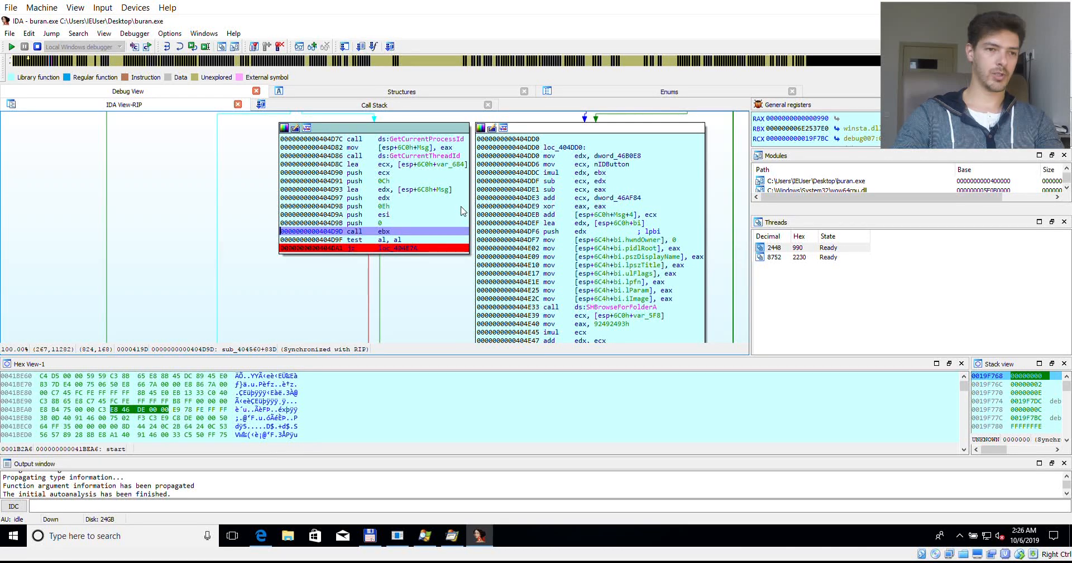
Step: Step over call ebx at 404D9D, dismiss the exception warning and continue execution to the jz at 404DA1
mouse_move(381, 237)
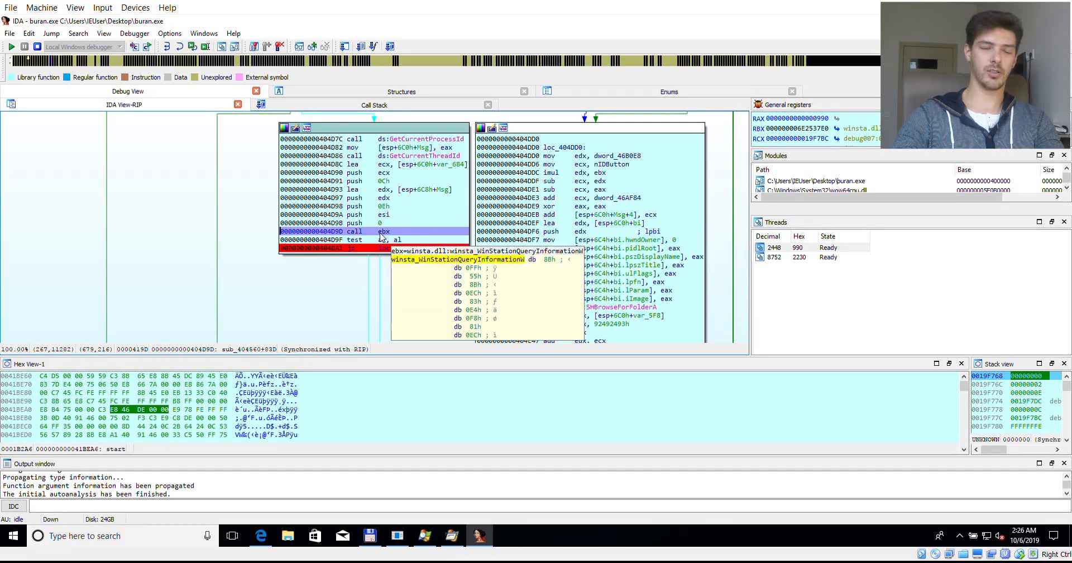
key("F8")
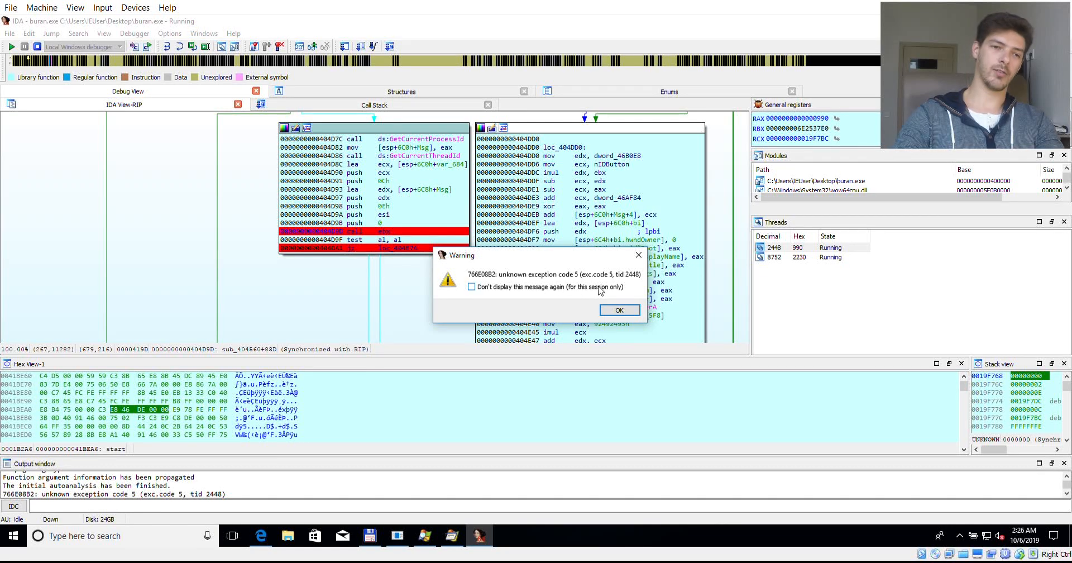
left_click(620, 310)
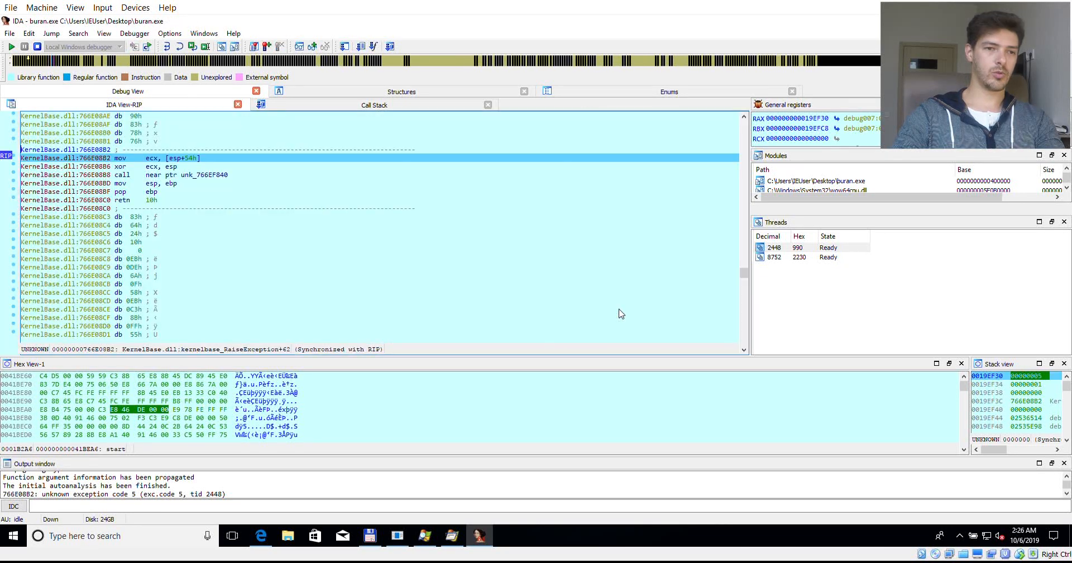
key("F8")
left_click(477, 317)
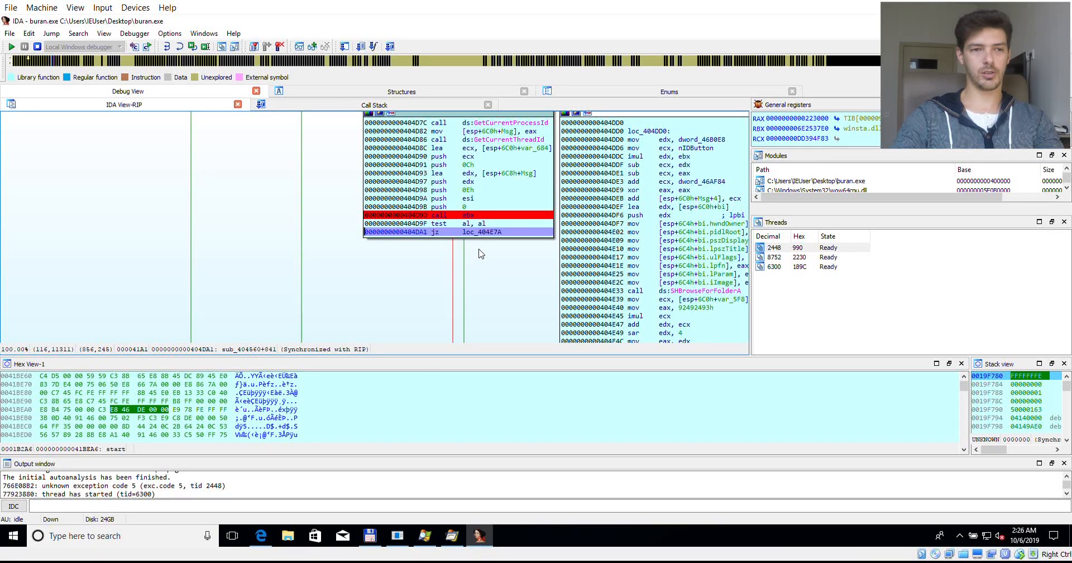
Step: Step over the jz into loc_404E7A and on through its instructions to 404EB2 in the loc_404E9E block
key("F8")
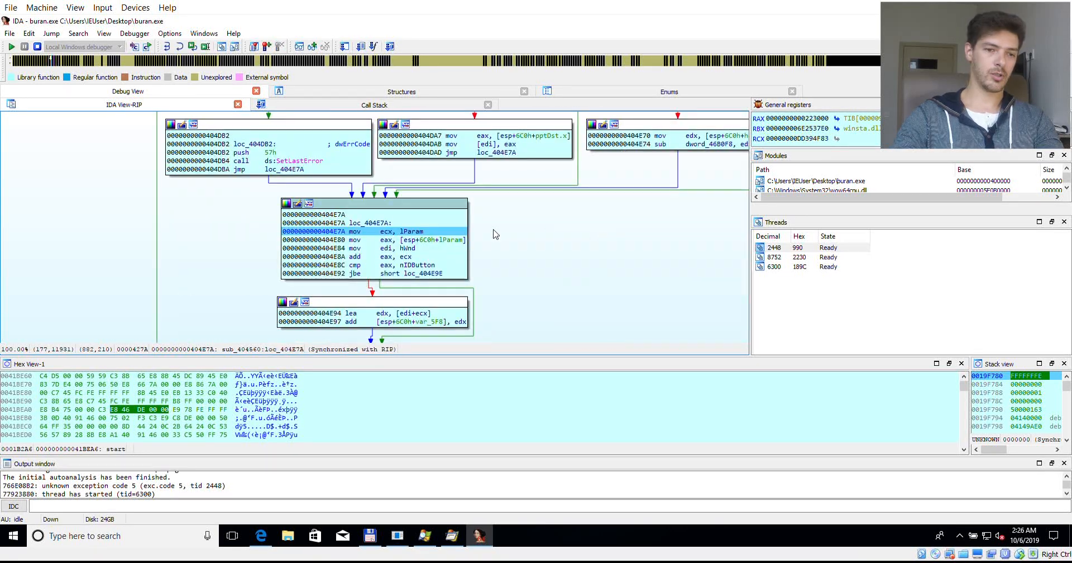
key("F8")
key("F8")
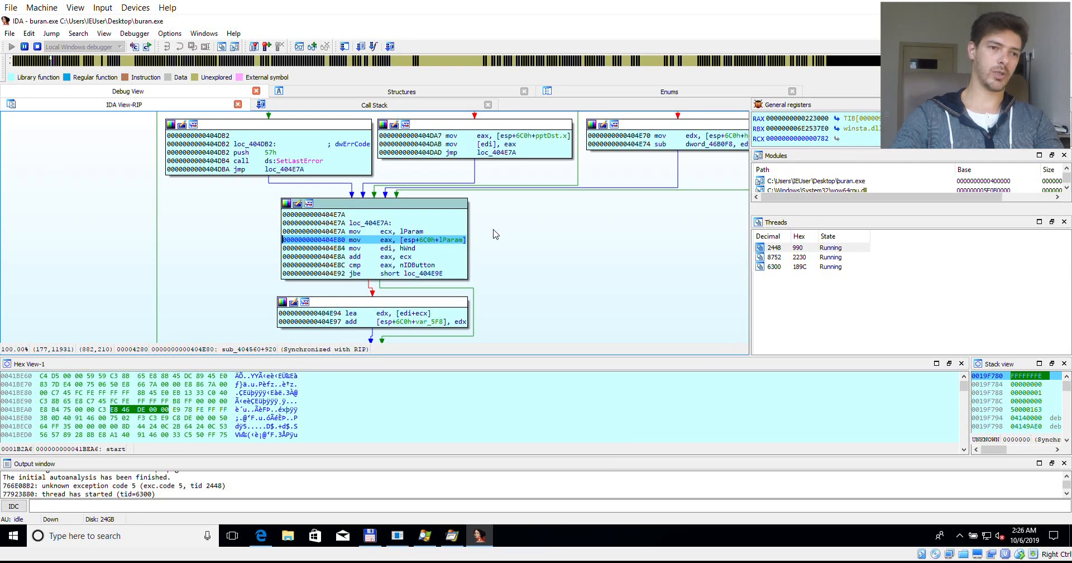
key("F8")
key("F8")
key("F8")
key("F8")
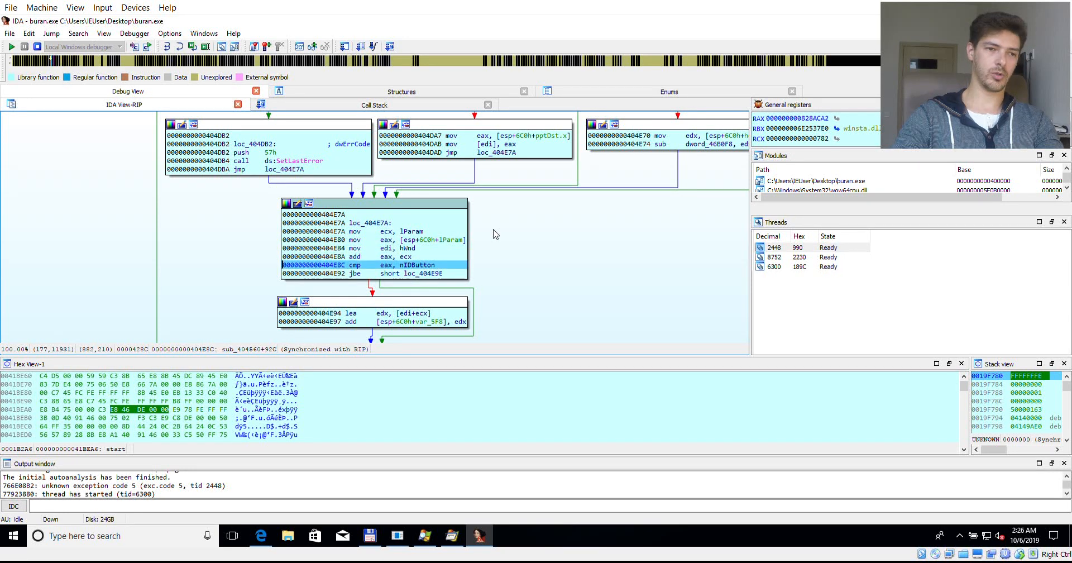
key("F8")
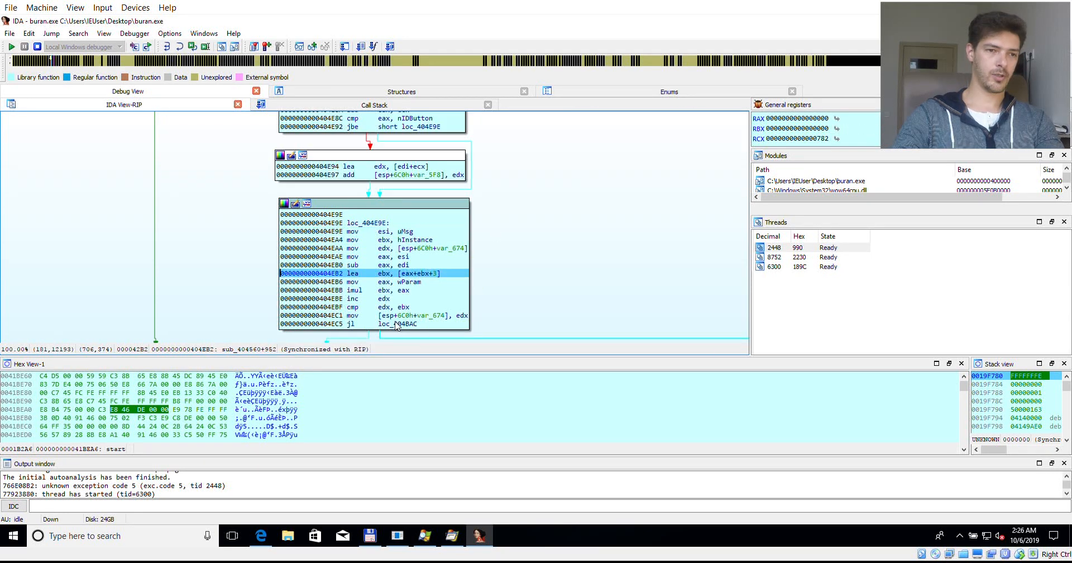
Step: Set a breakpoint on jl loc_404BAC at 404EC5, run to it, follow the jump and return to the breakpoint
left_click(394, 325)
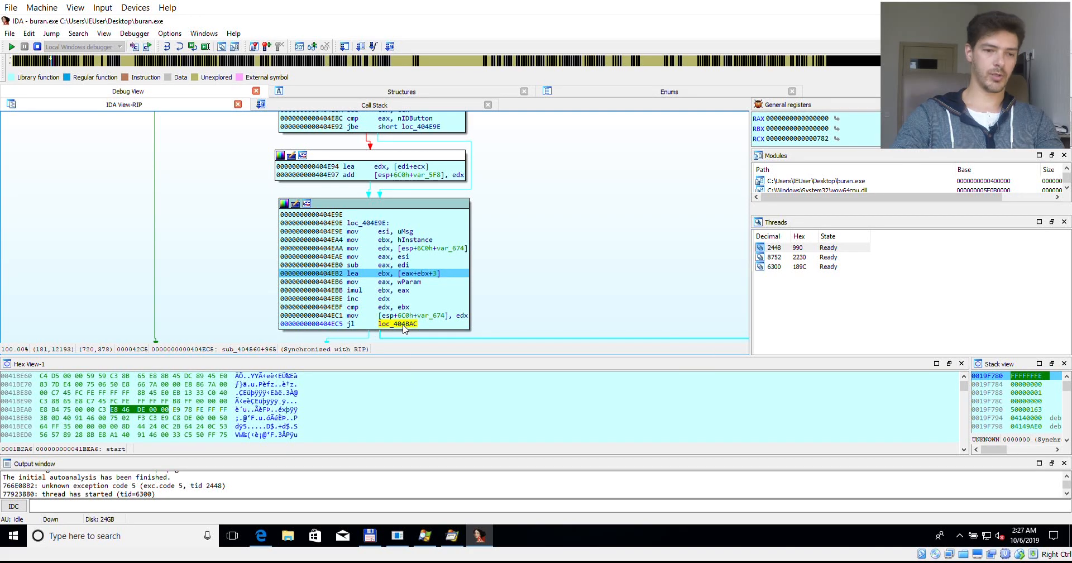
key("F2")
key("F9")
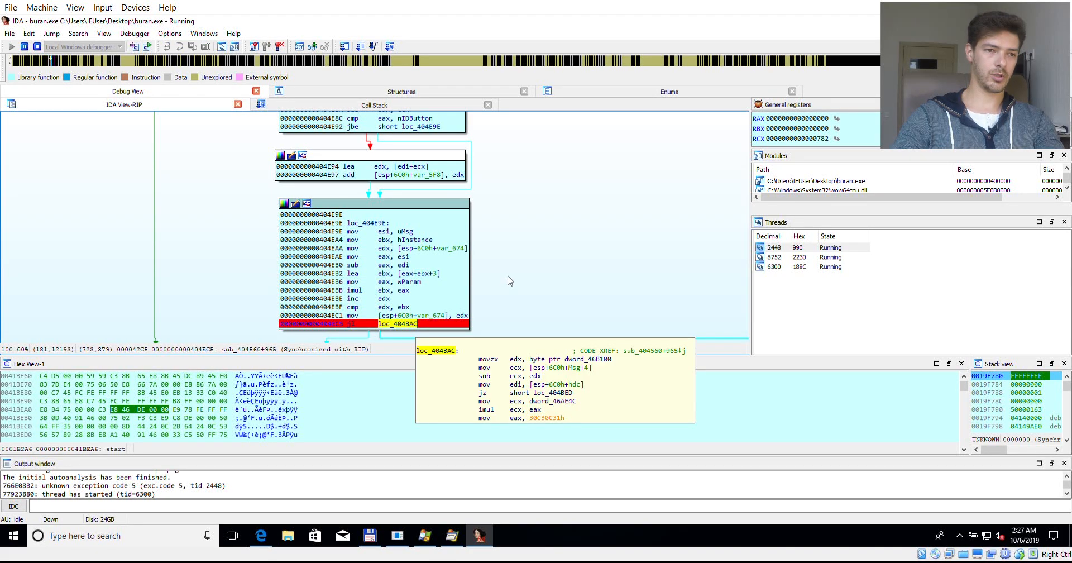
key("F8")
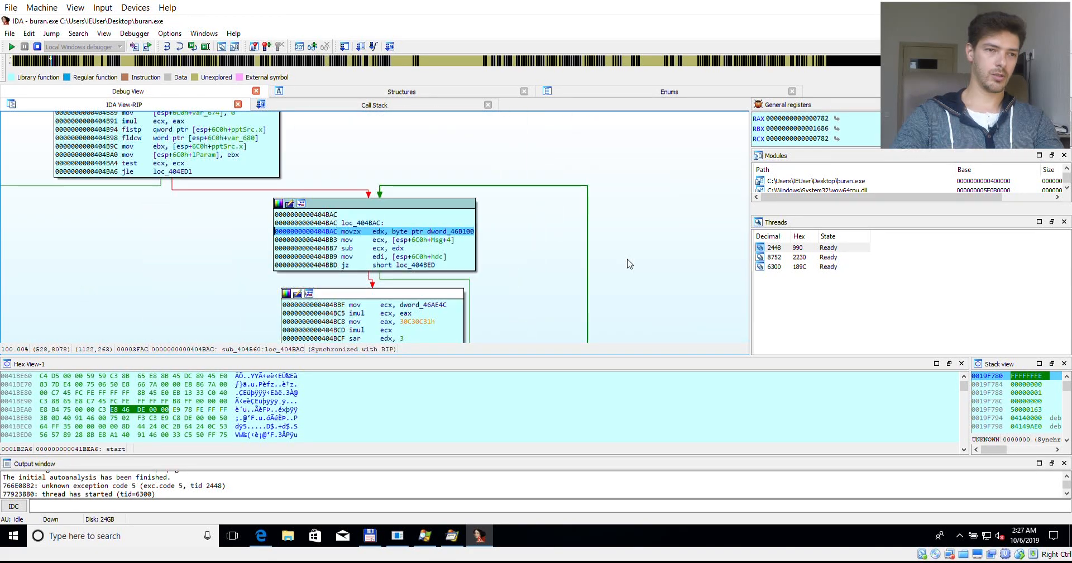
key("F9")
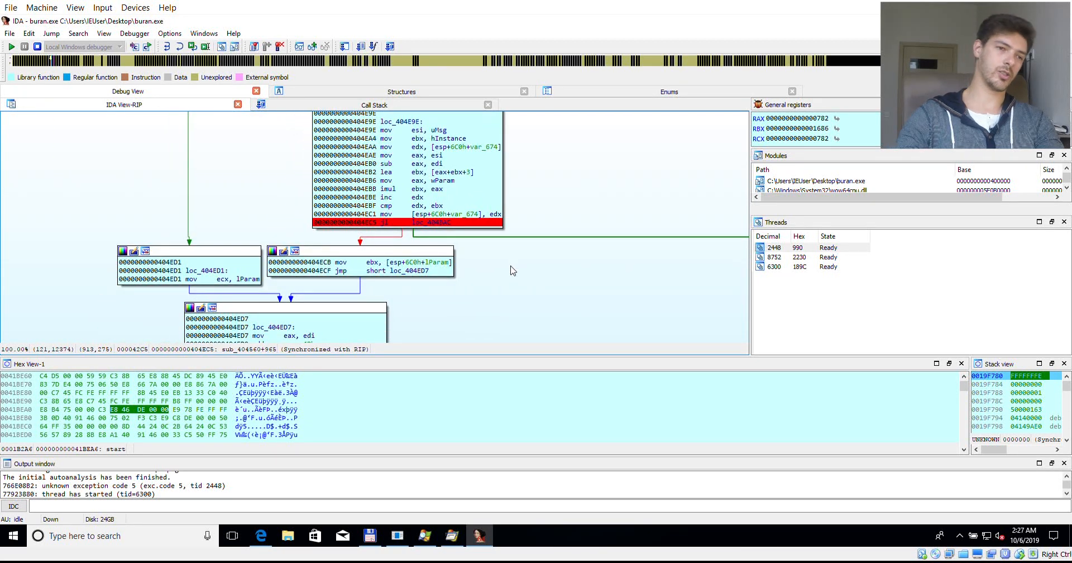
Step: Set the instruction pointer to the mov ebx instruction at 404ECB, past the loop jump, and resume execution
left_click(404, 263)
right_click(405, 263)
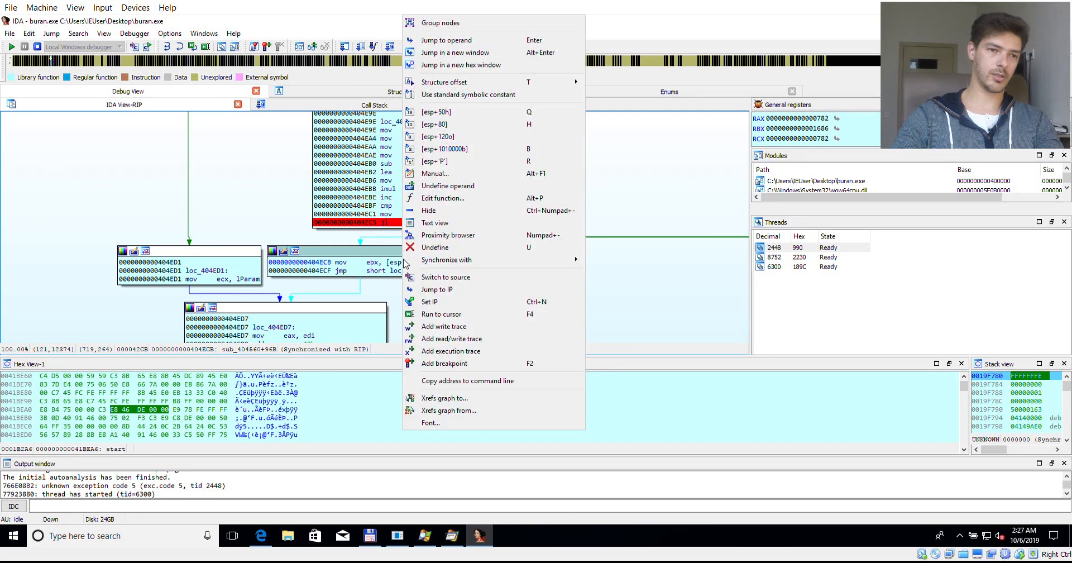
left_click(452, 302)
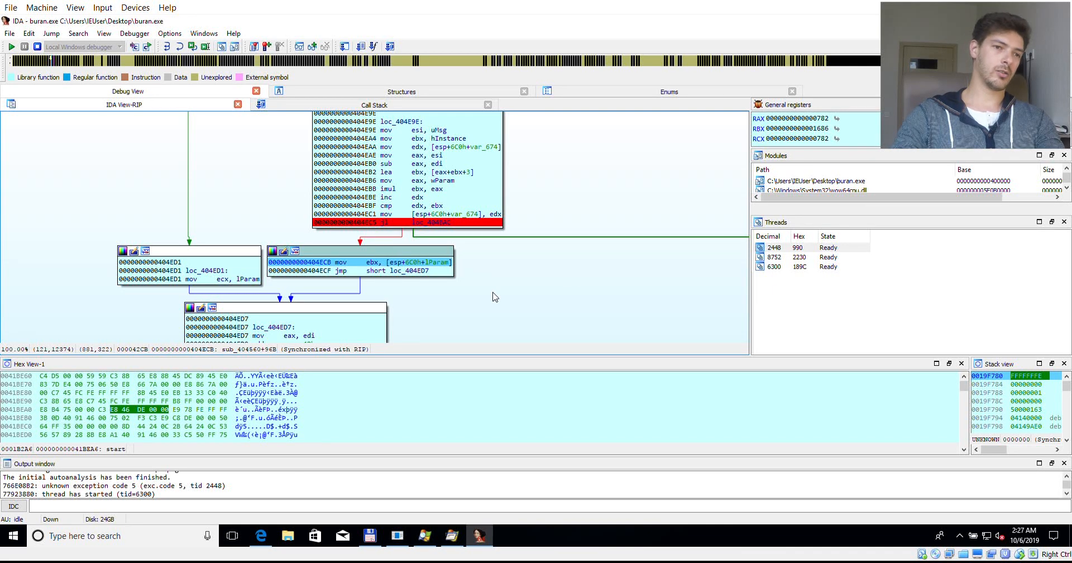
key("F9")
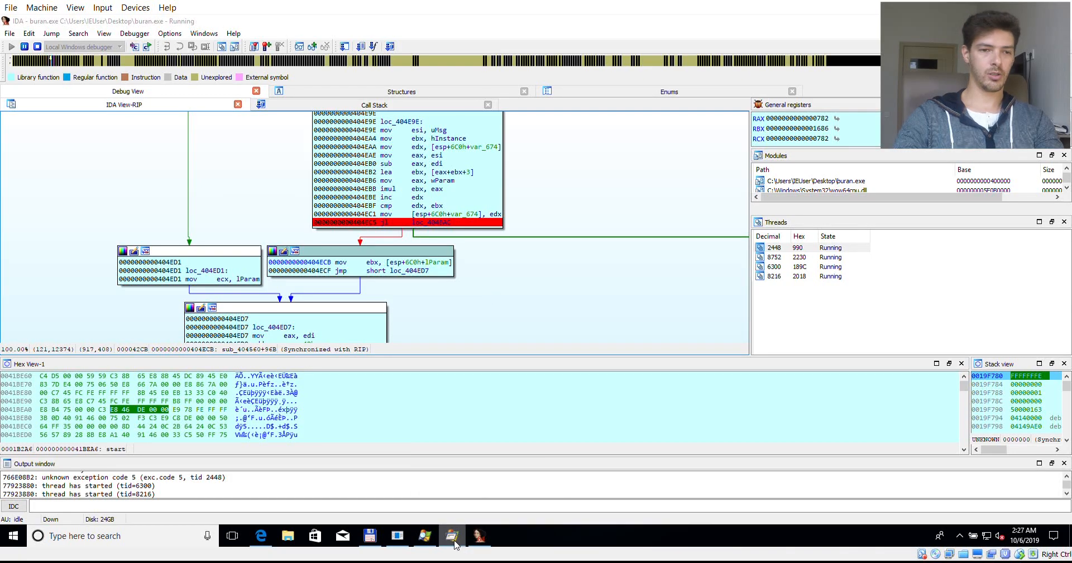
Step: Show the details of the User Account Control request for ctfmon.exe and allow the program to make changes
left_click(451, 536)
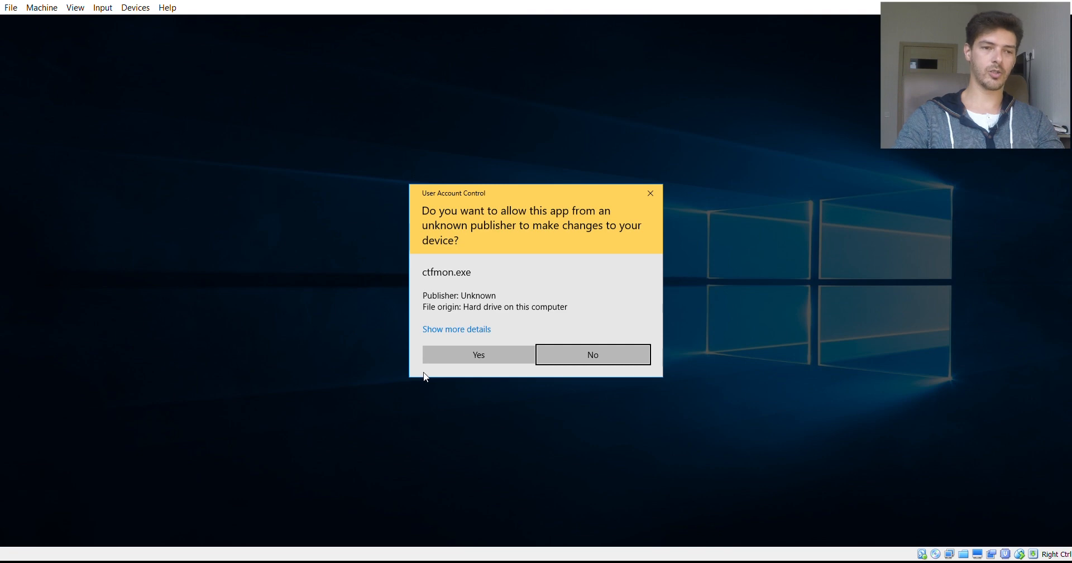
left_click(441, 329)
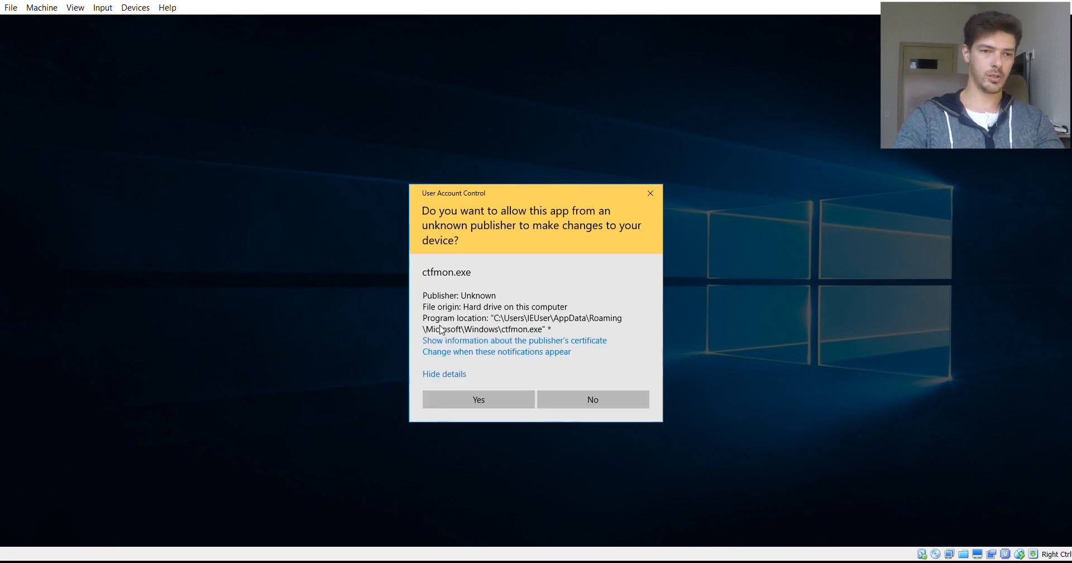
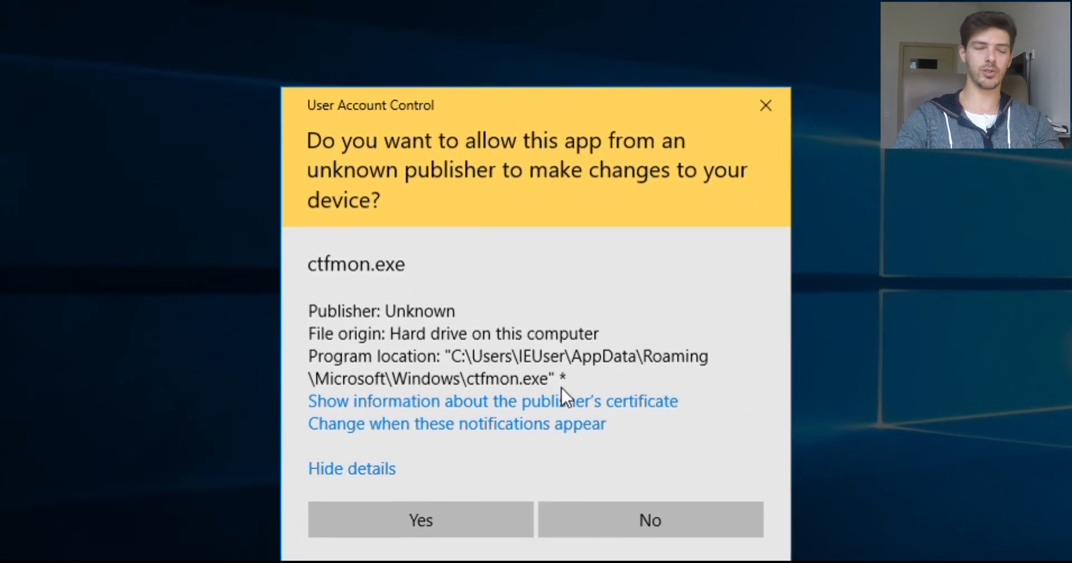
left_click(572, 398)
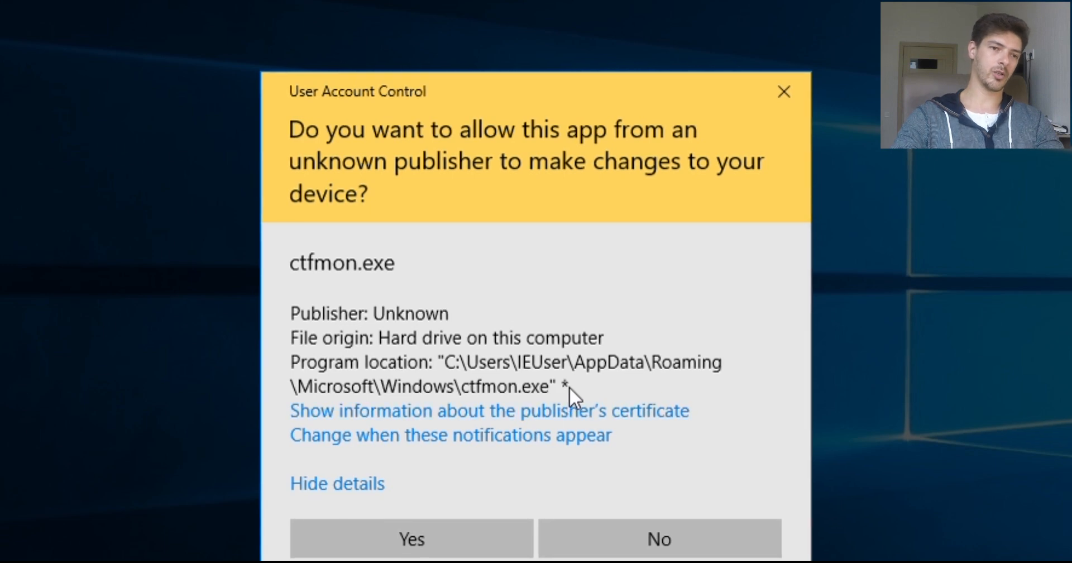
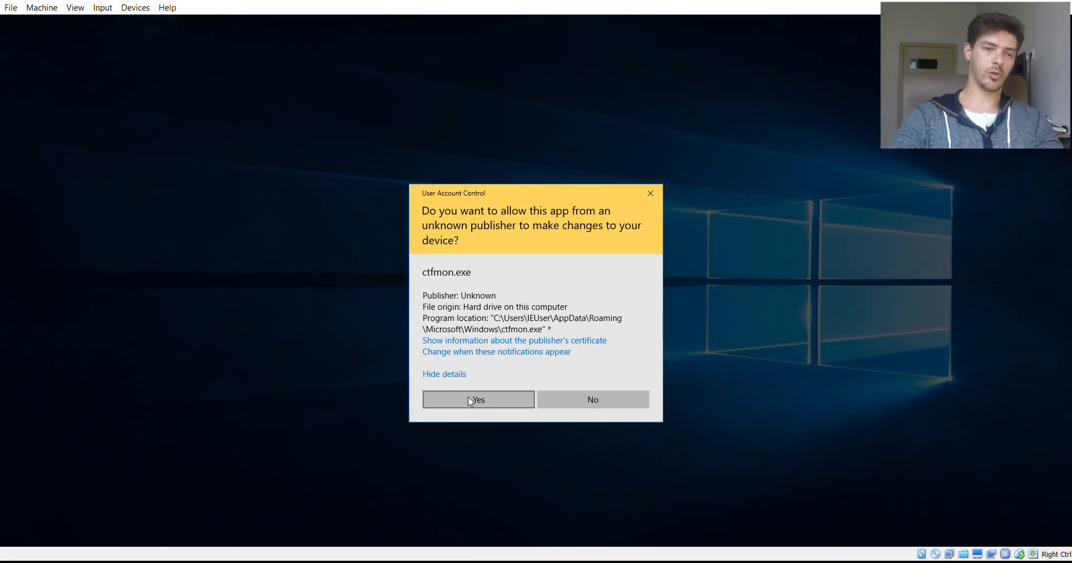
left_click(473, 401)
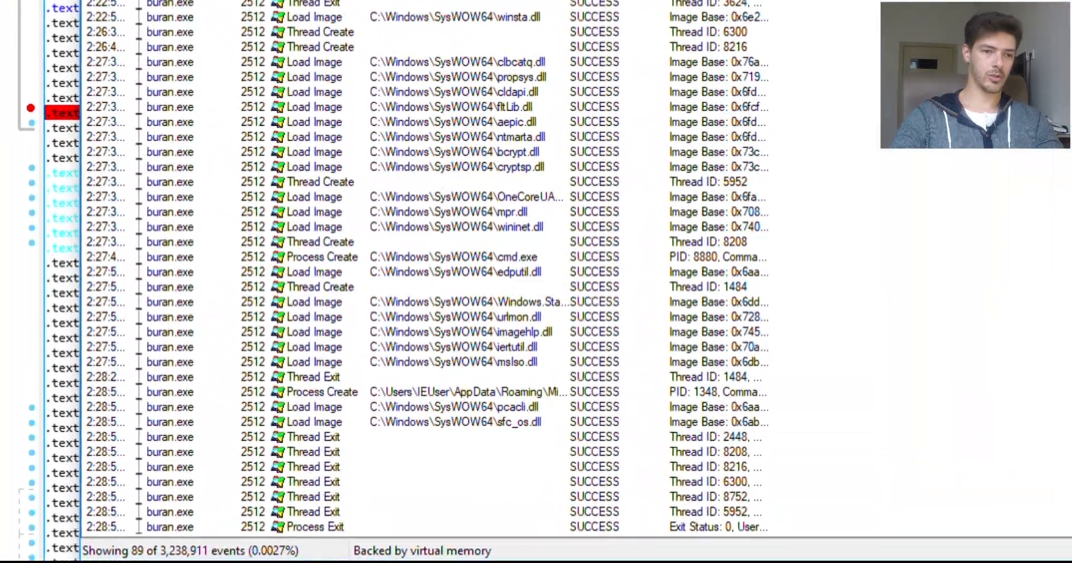
Step: Try to suspend the ctfmon.exe process in Process Explorer
key("alt+Tab")
scroll(146, 453, "down", 13)
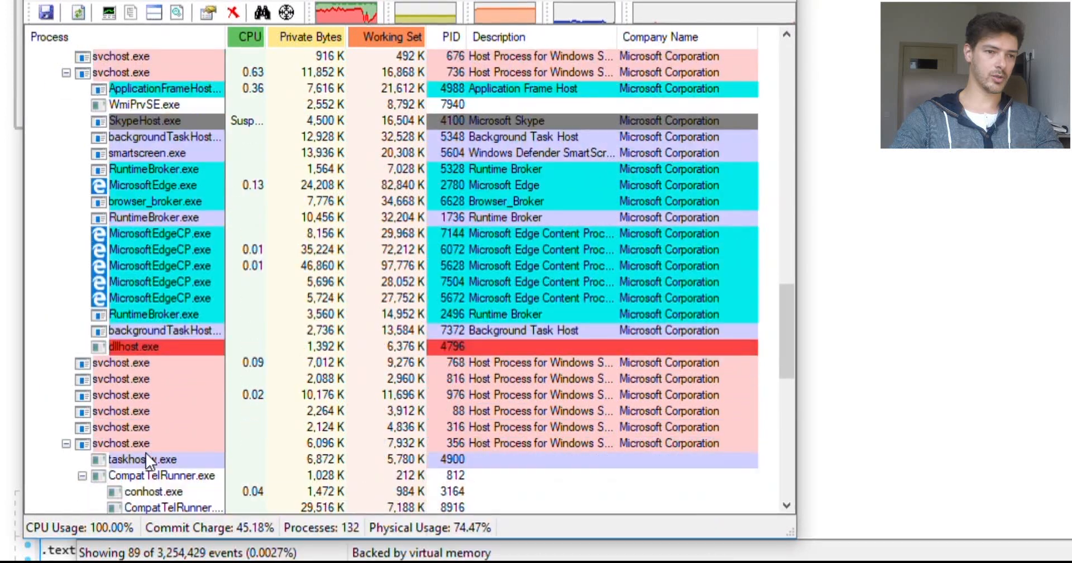
scroll(146, 459, "down", 10)
left_click(113, 475)
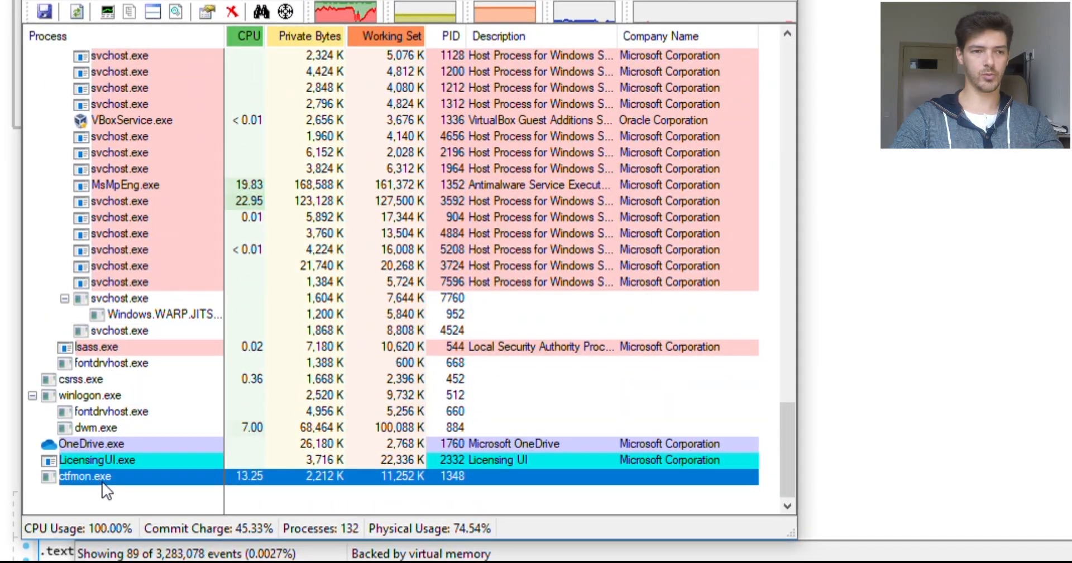
right_click(98, 473)
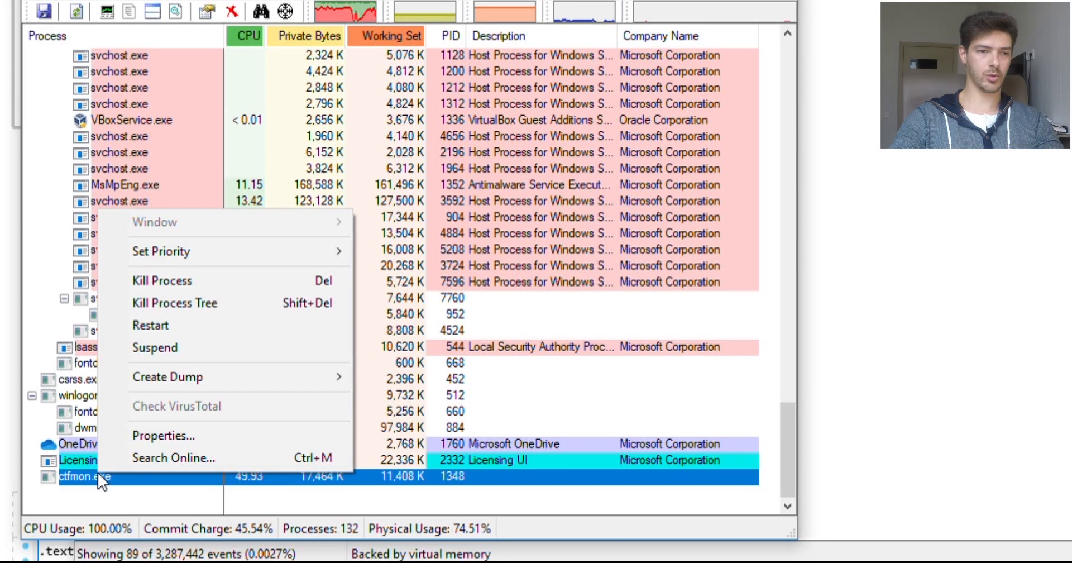
left_click(129, 349)
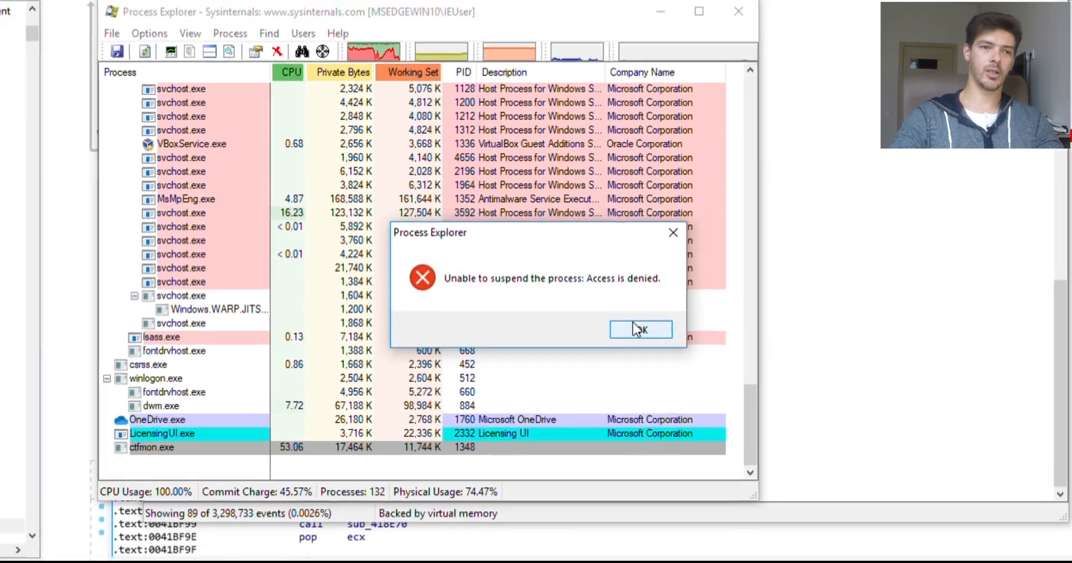
left_click(636, 329)
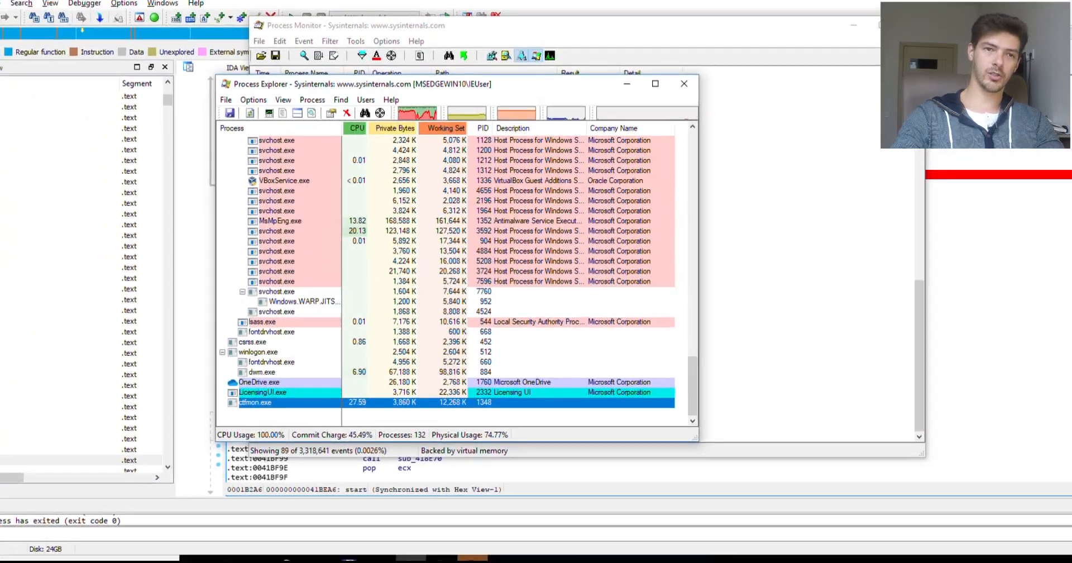
Step: Close Process Explorer and relaunch procexp.exe from the desktop as administrator, allowing the User Account Control request
left_click(683, 84)
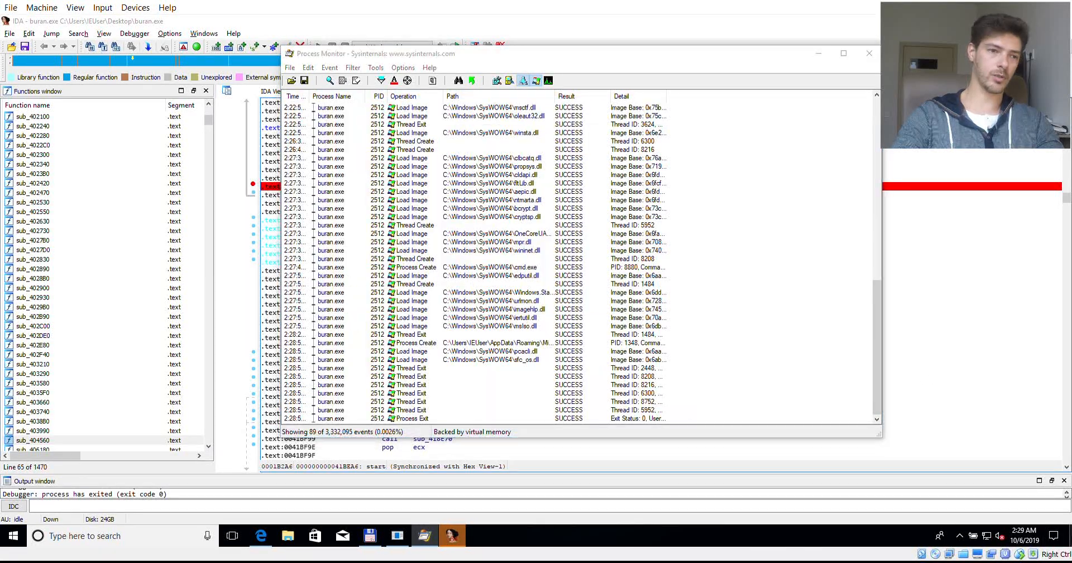
left_click(1070, 535)
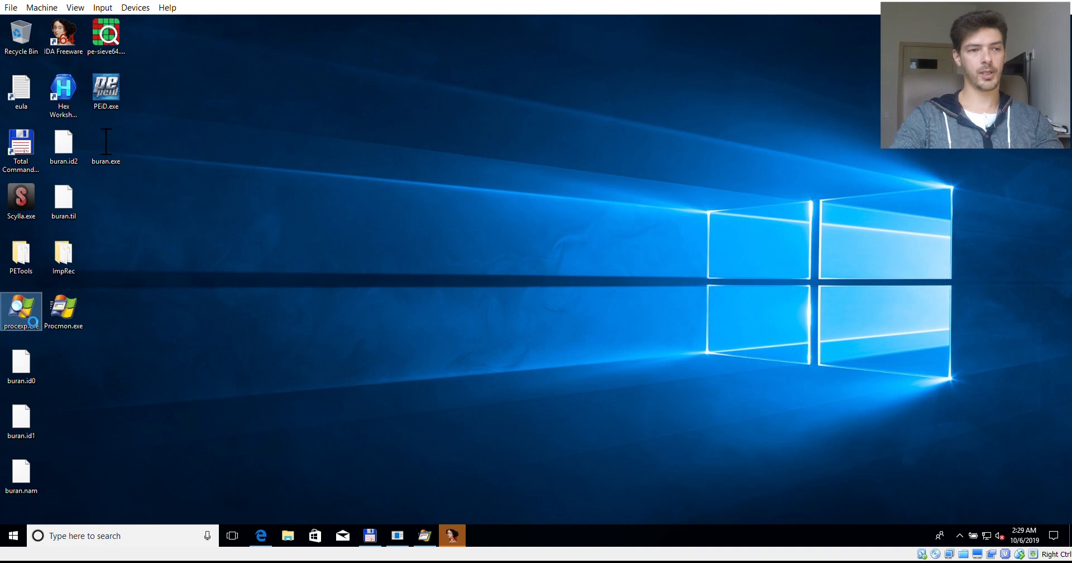
right_click(25, 317)
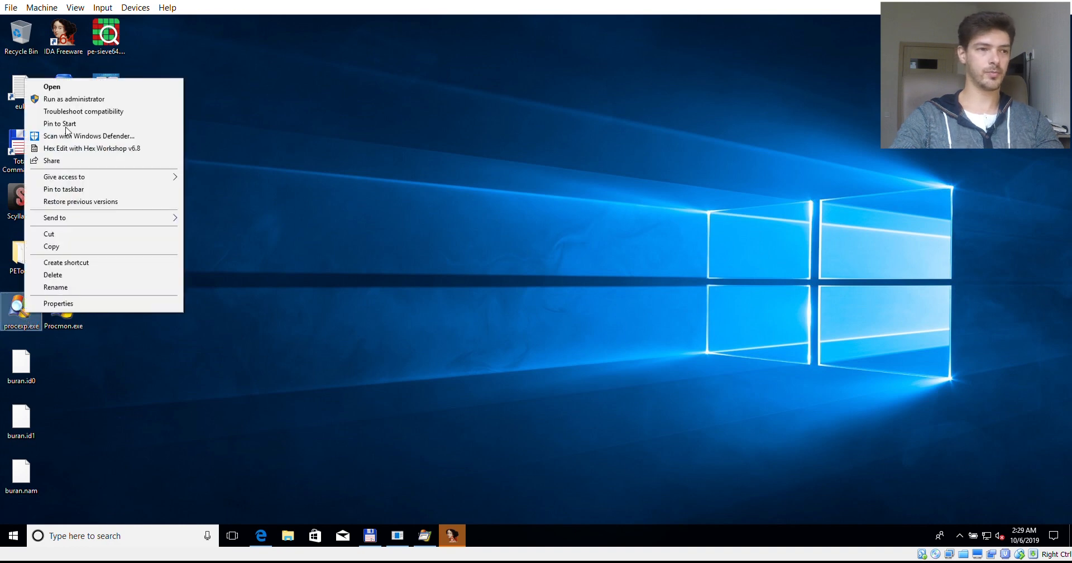
left_click(68, 100)
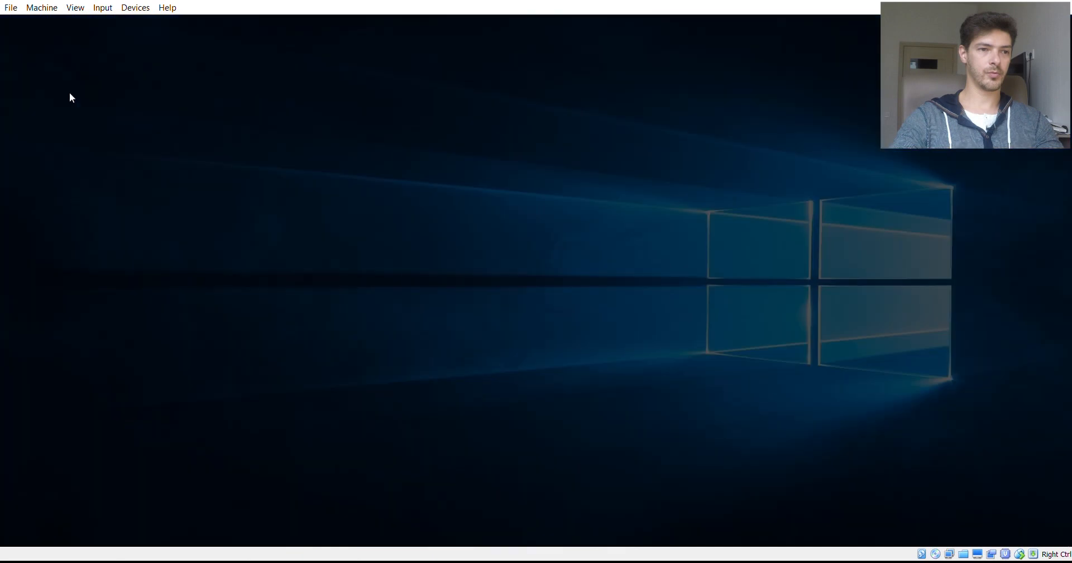
left_click(461, 360)
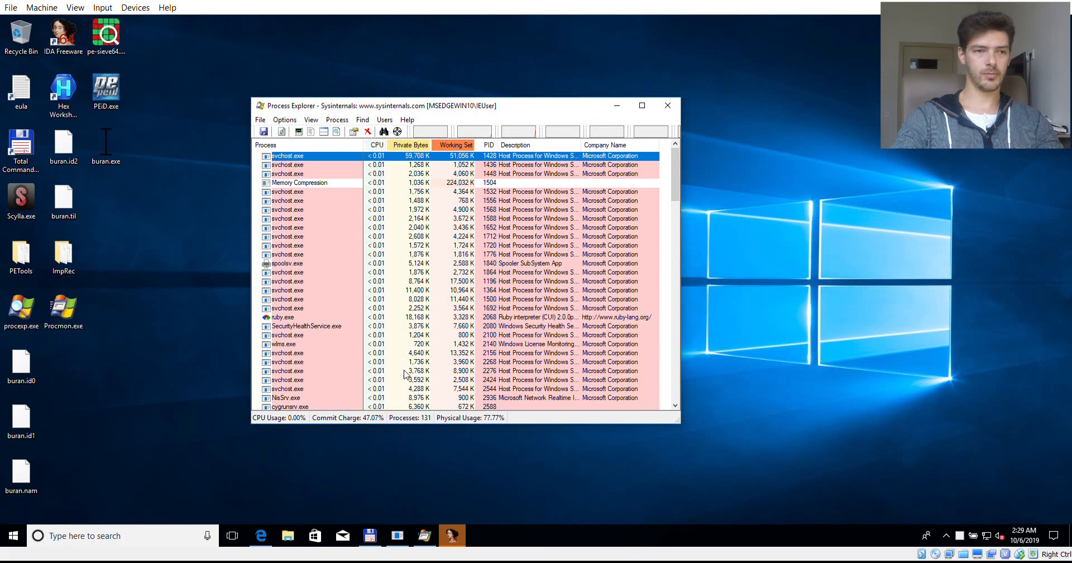
Step: Suspend the ctfmon.exe process in the elevated Process Explorer
scroll(375, 367, "down", 17)
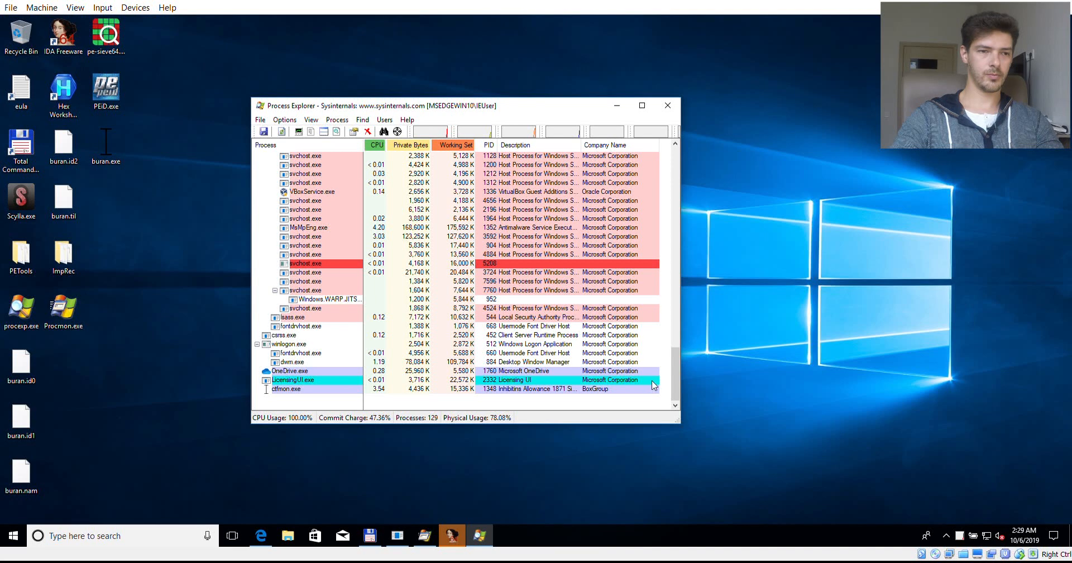
right_click(290, 389)
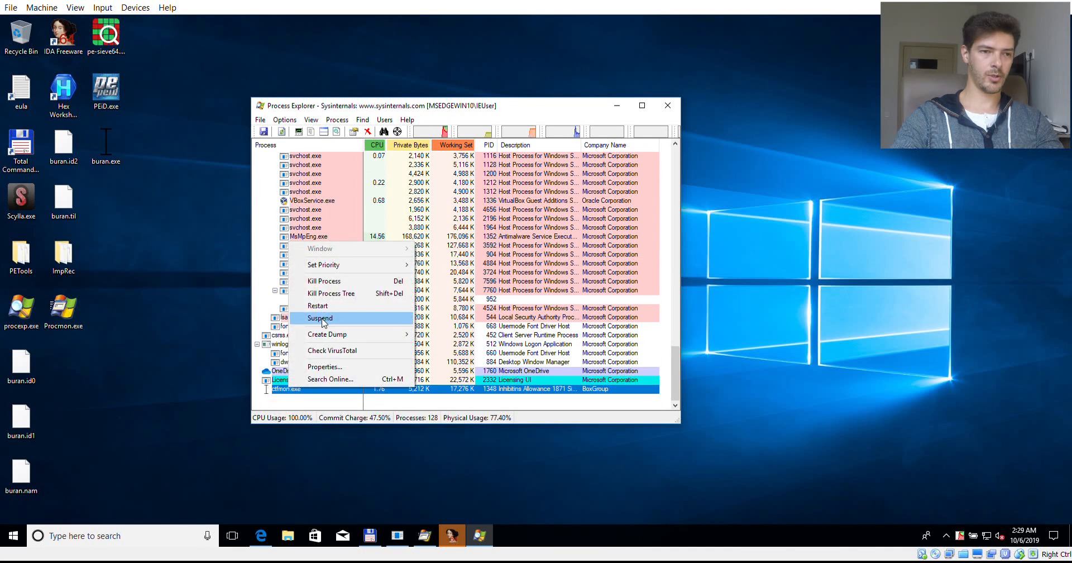
left_click(322, 318)
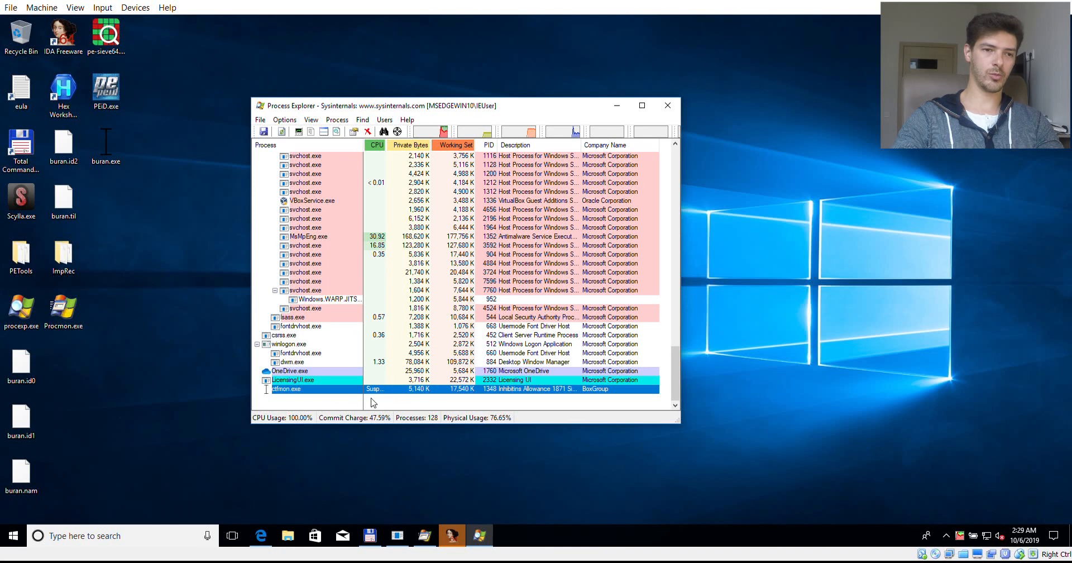
Step: Switch to Process Monitor, open the properties of buran.exe's Process Create event for cmd.exe and copy all its details
left_click(427, 536)
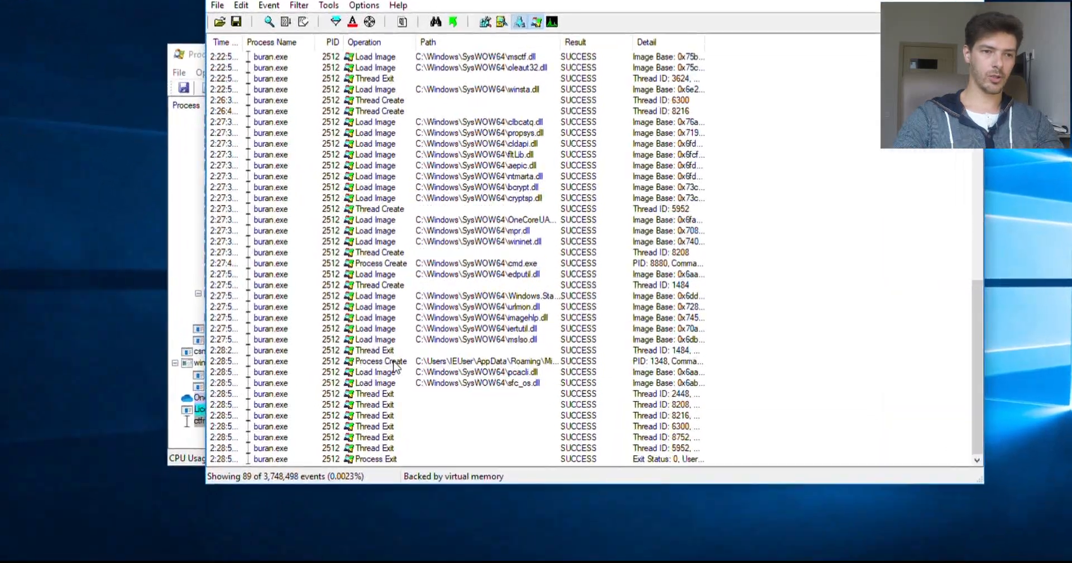
left_click(424, 343)
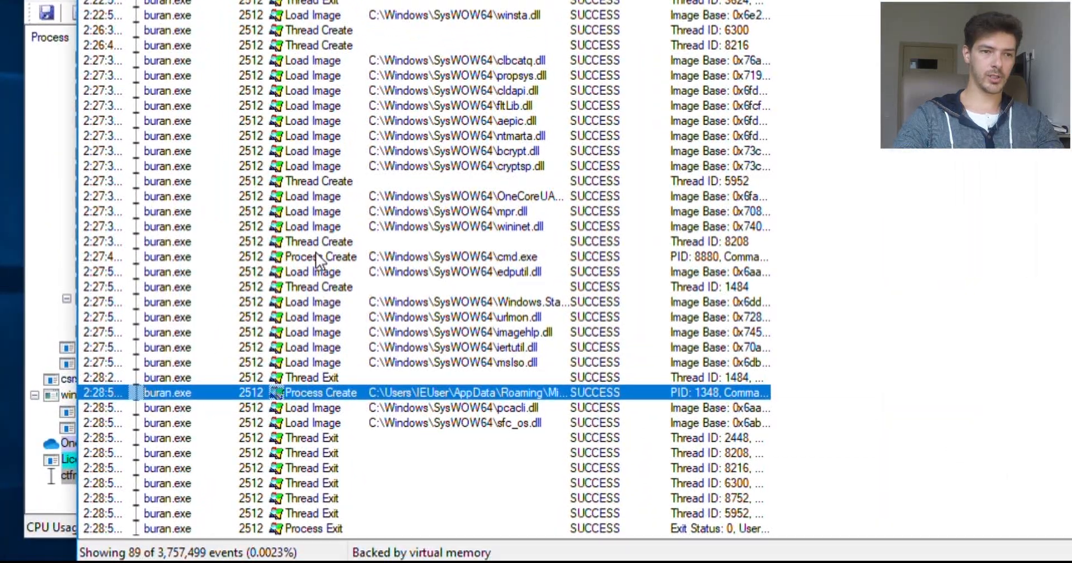
left_click(414, 266)
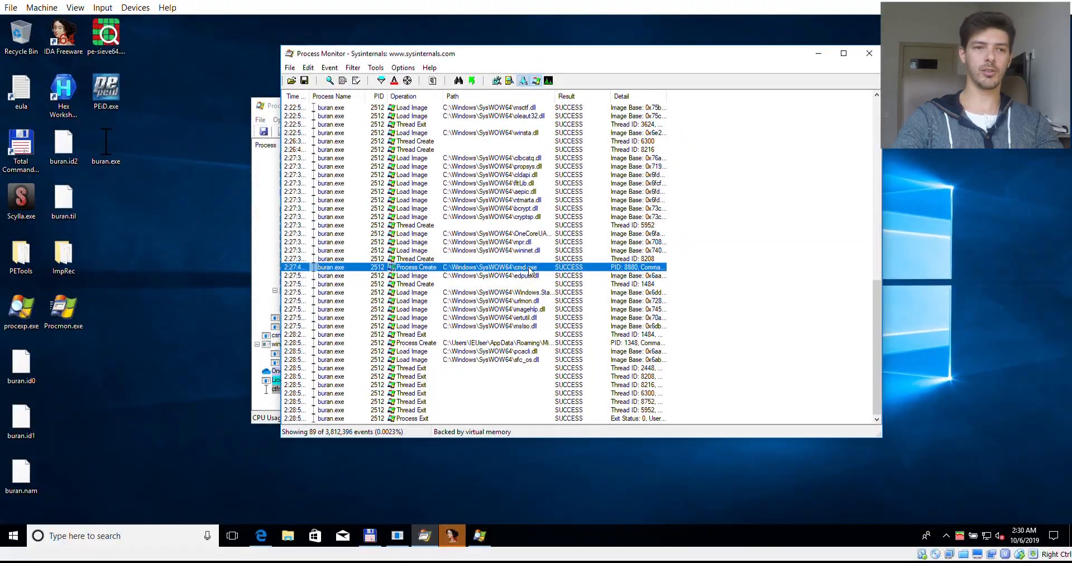
right_click(529, 270)
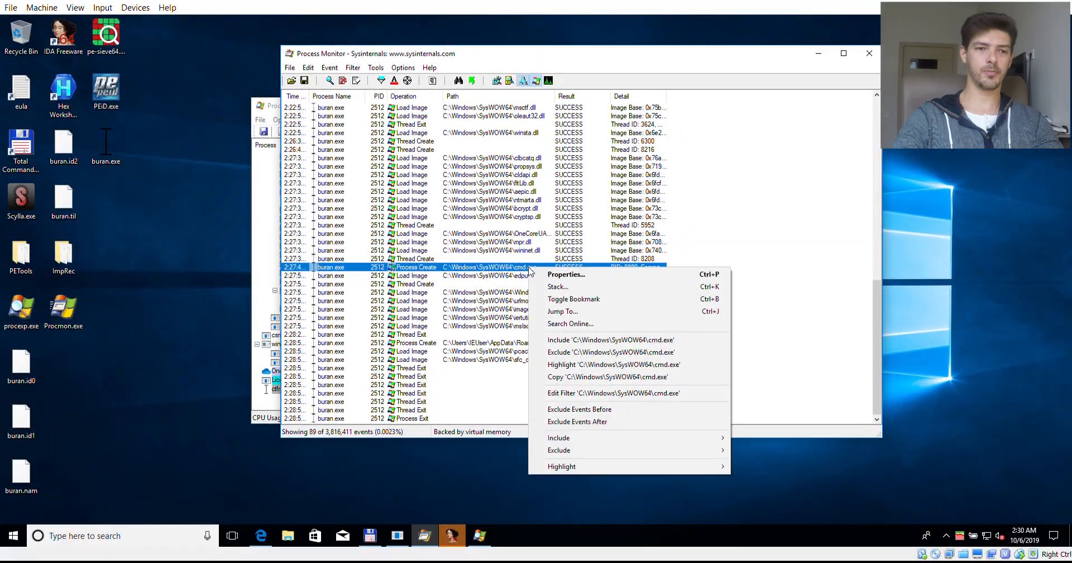
left_click(570, 276)
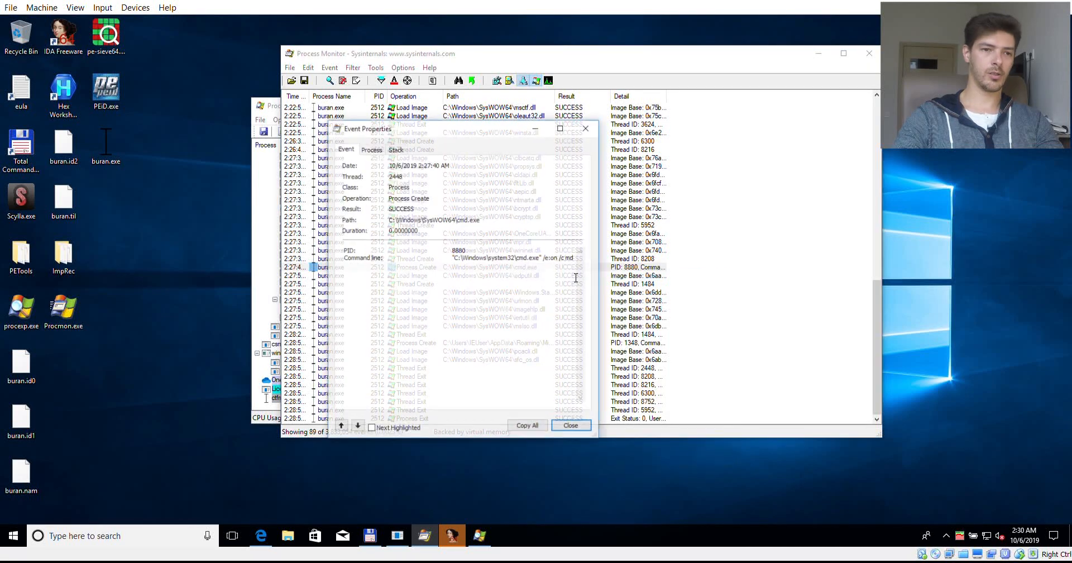
left_click(536, 429)
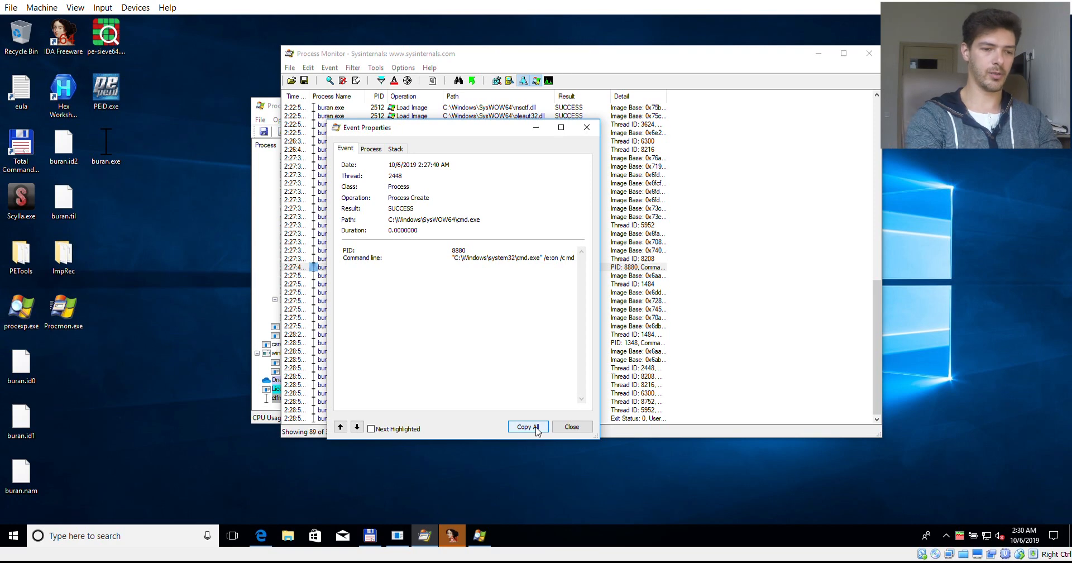
Step: Open Notepad through the Run dialog and paste the copied event details into the empty document
key("super+r")
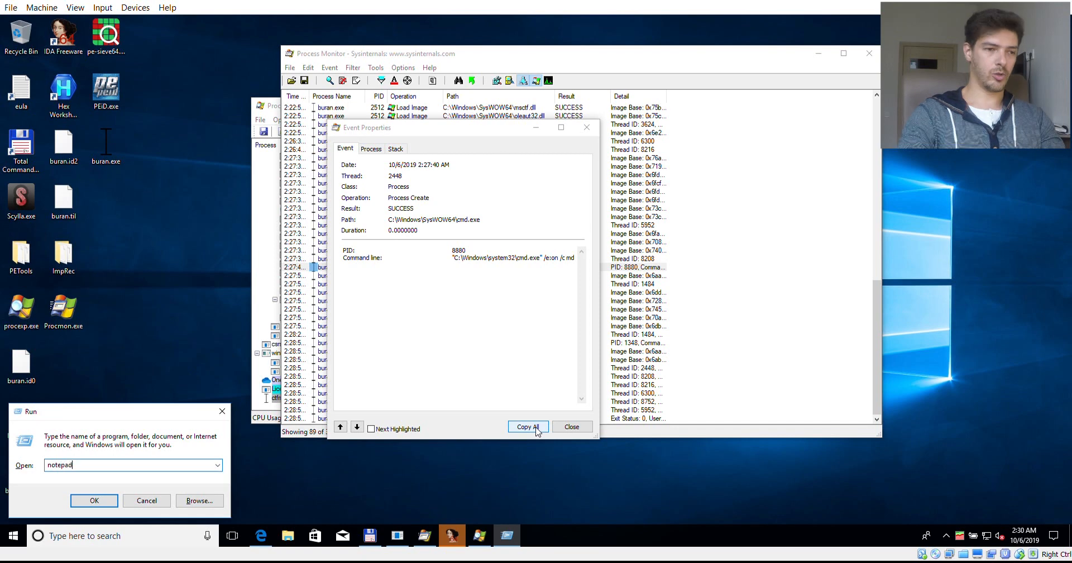
key("Return")
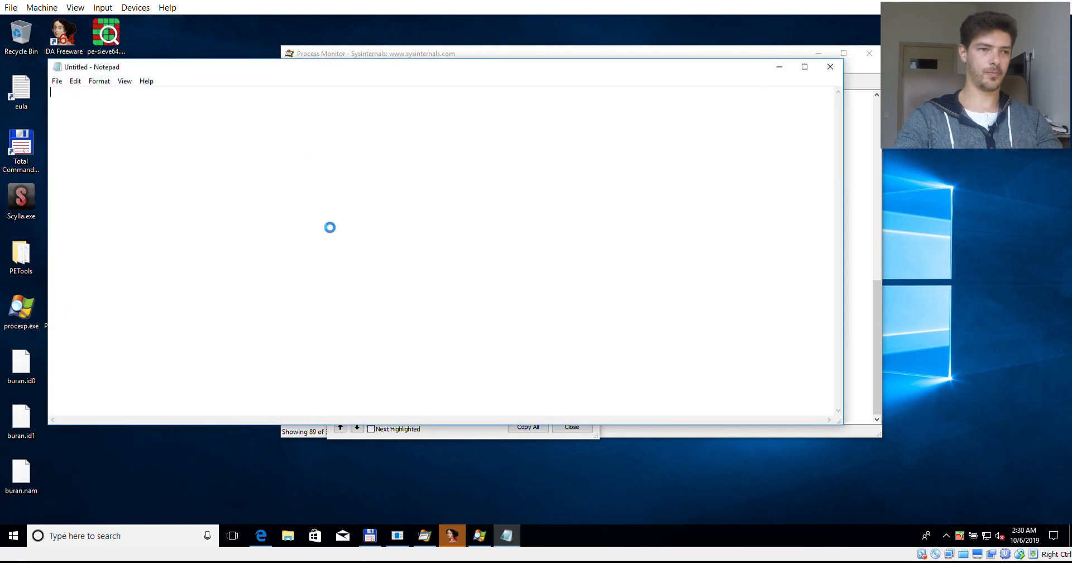
key("ctrl+v")
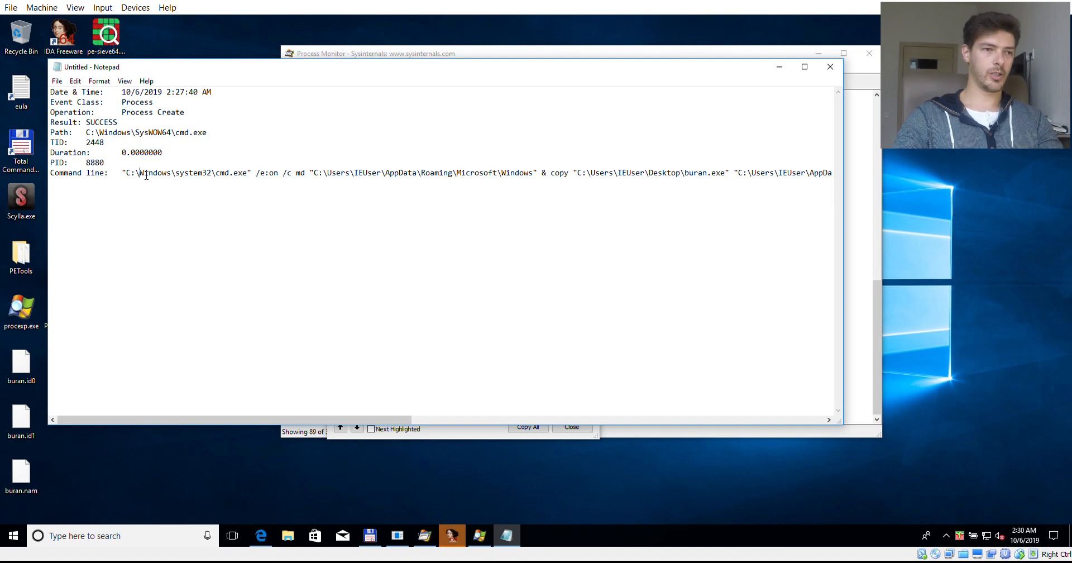
Step: Break the pasted command line into separate lines after the cmd.exe path and after the Desktop\buran.exe path
left_click(252, 174)
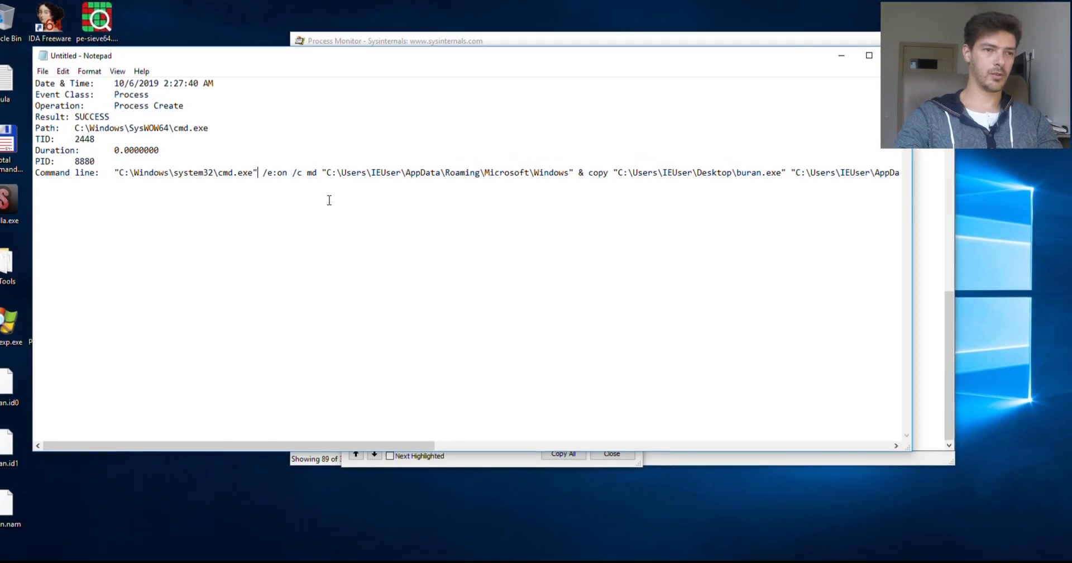
key("Return")
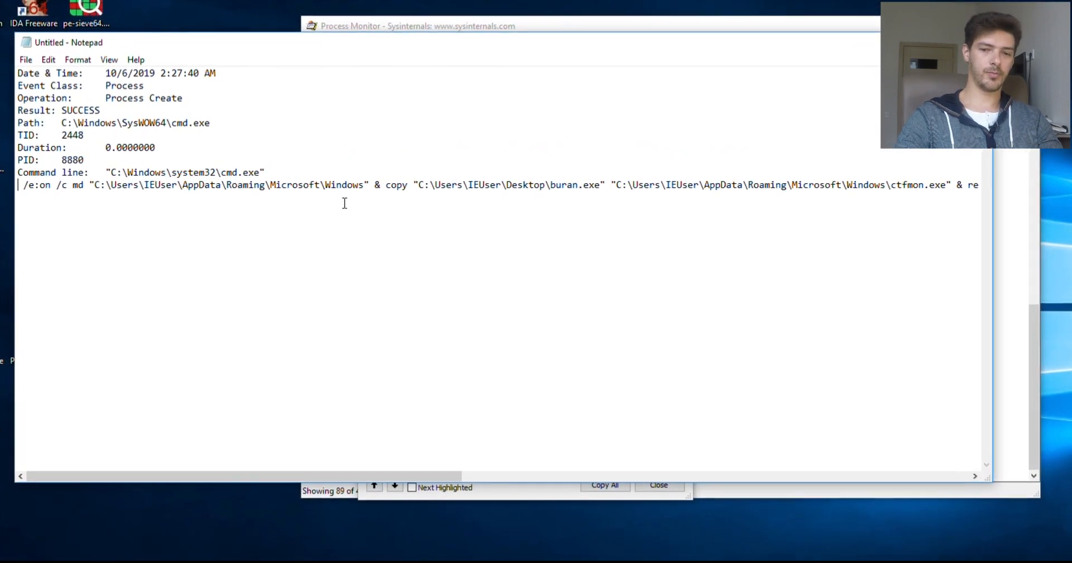
key("Right")
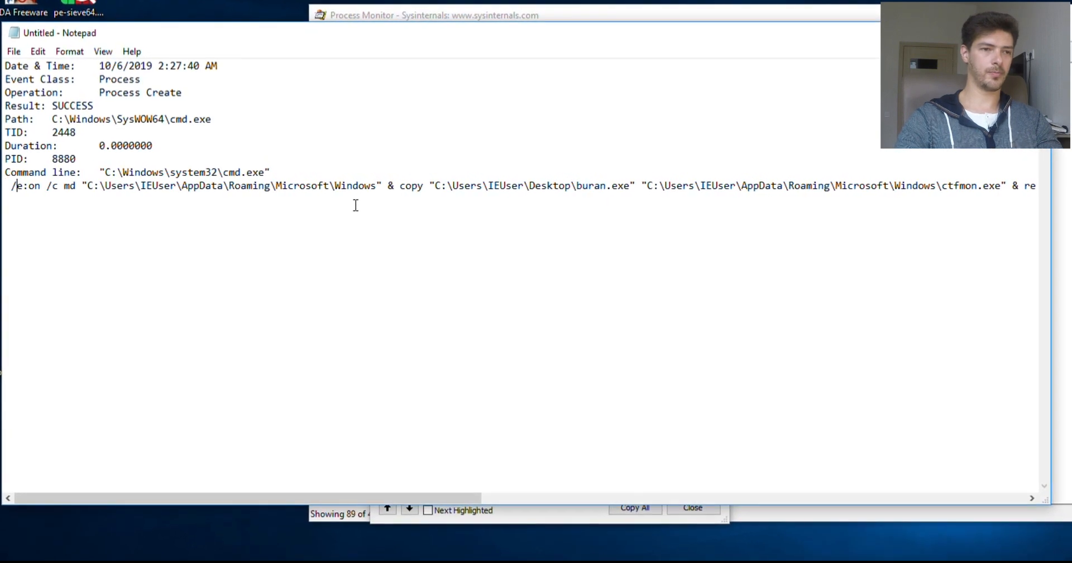
left_click_drag(397, 178, 630, 189)
left_click(642, 191)
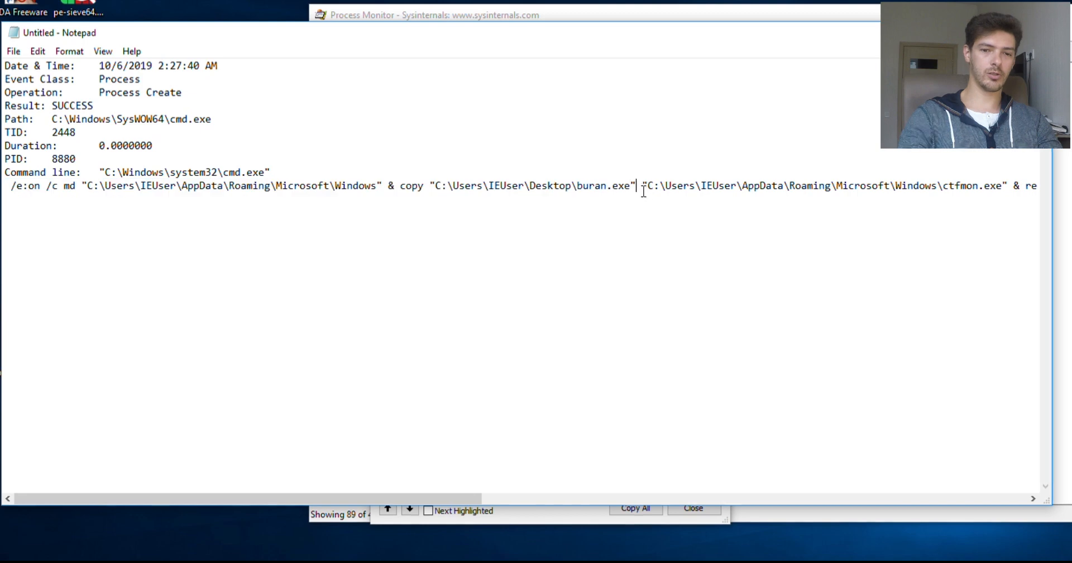
key("Return")
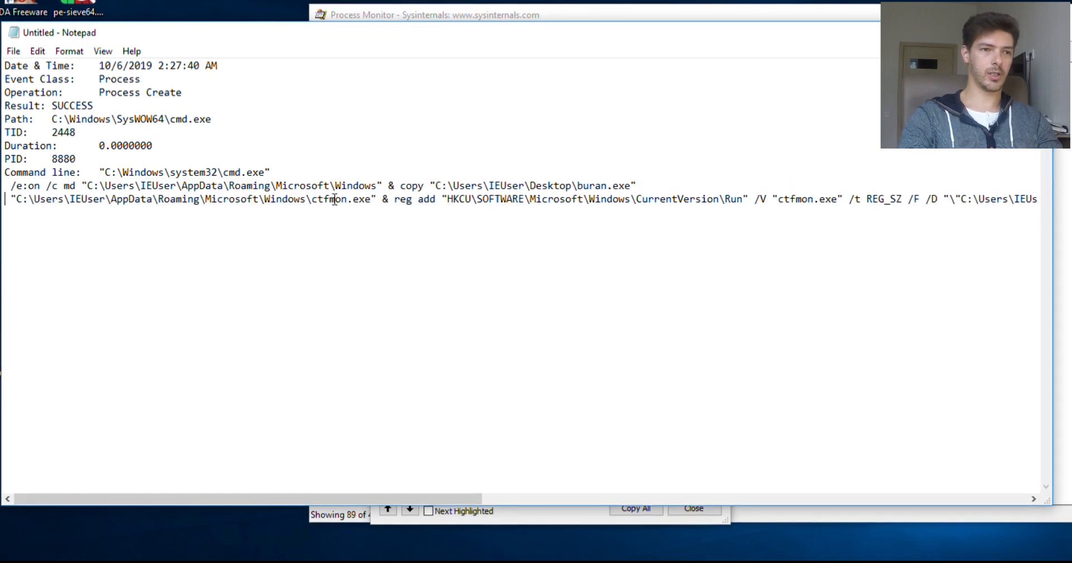
Step: Examine the ctfmon.exe copy destination and the reg add arguments for the CurrentVersion\Run key in the command line
left_click_drag(311, 202, 386, 205)
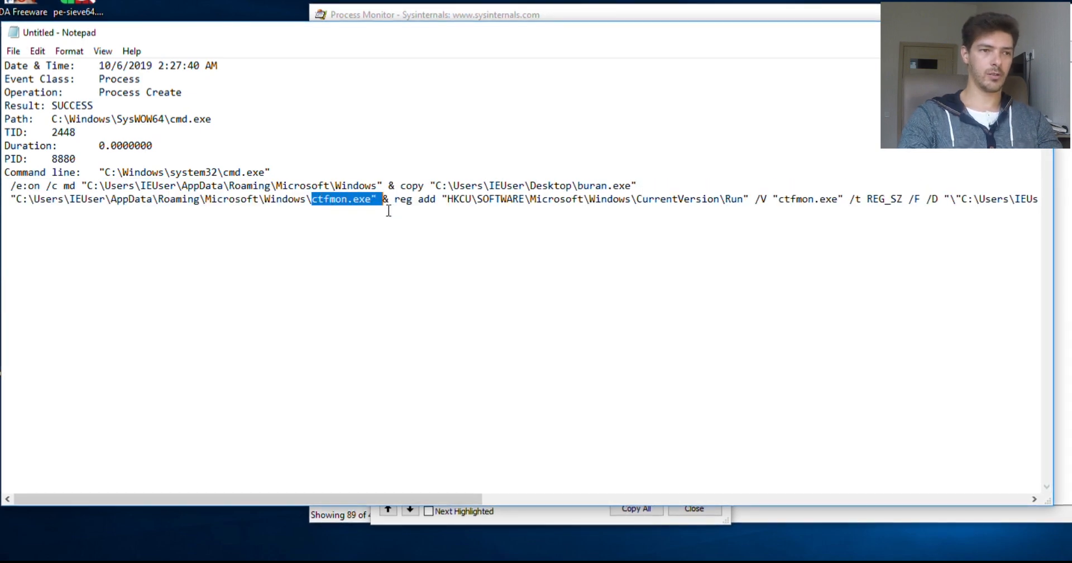
left_click(420, 204)
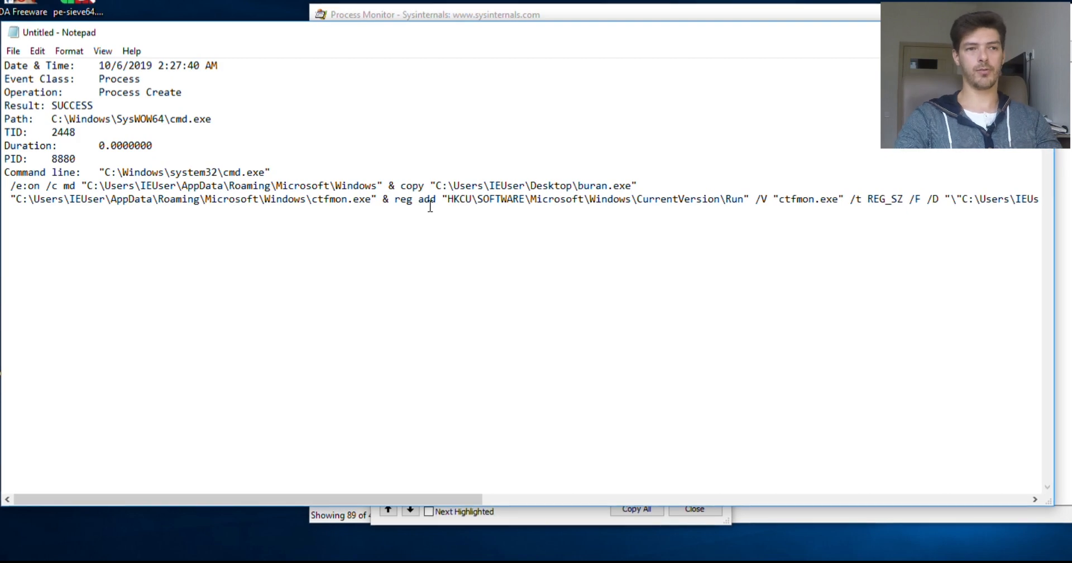
left_click(382, 202)
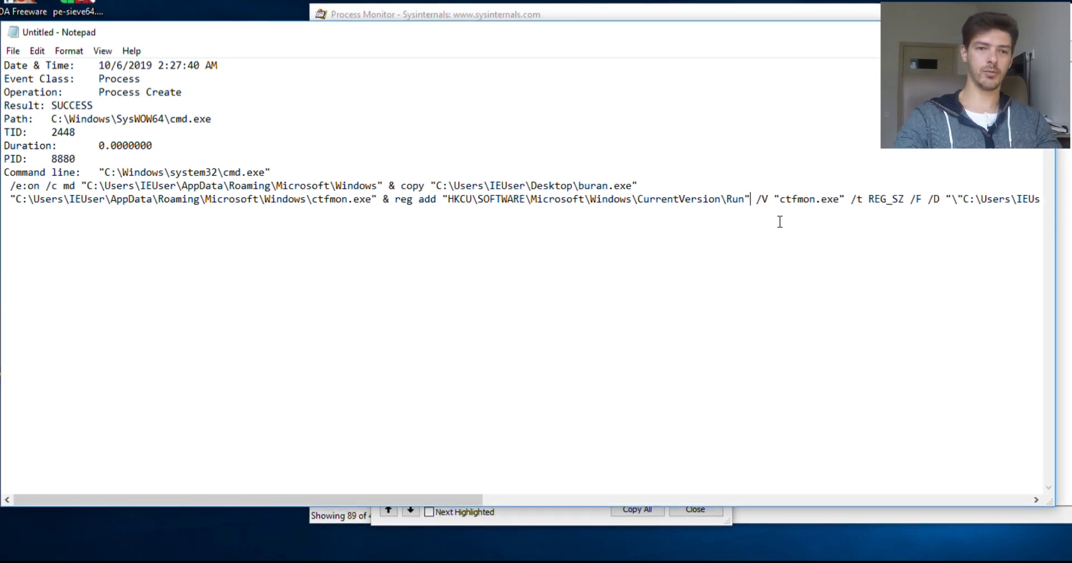
key("Right")
key("Right")
key("Right")
key("Right")
key("Right")
key("Right")
key("Right")
key("Right")
key("Right")
key("Right")
key("Right")
key("Right")
key("Right")
key("Right")
key("Right")
key("Right")
key("Left")
key("Left")
key("Left")
key("Left")
key("Left")
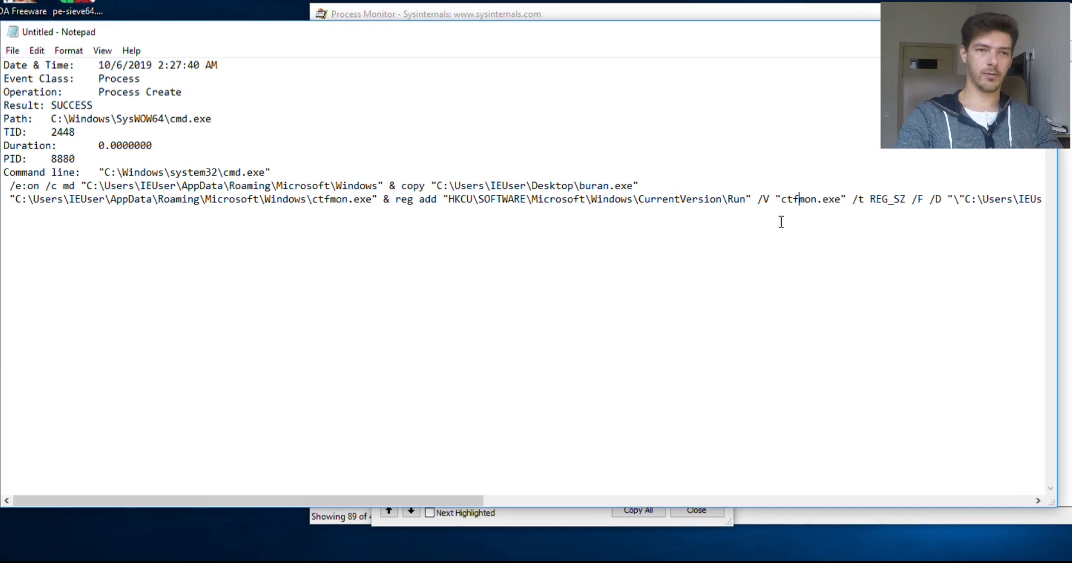
key("Left")
key("Left")
key("Left")
key("Left")
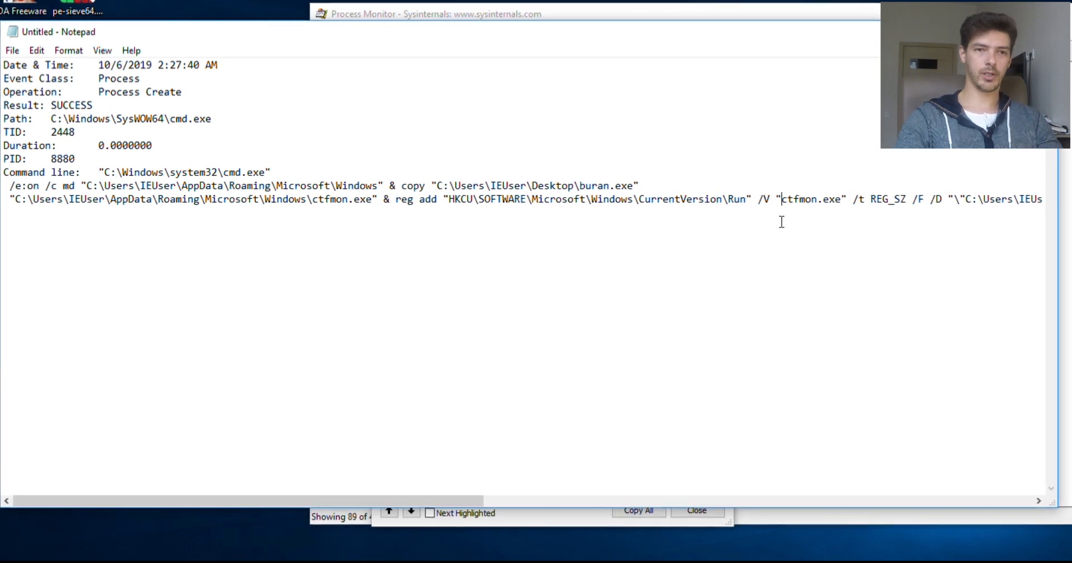
Step: Break the reg add command after /D and highlight the ctfmon.exe file name with its trailing argument on the new line
key("Right")
key("Right")
key("Right")
key("Right")
key("Right")
key("Right")
key("Return")
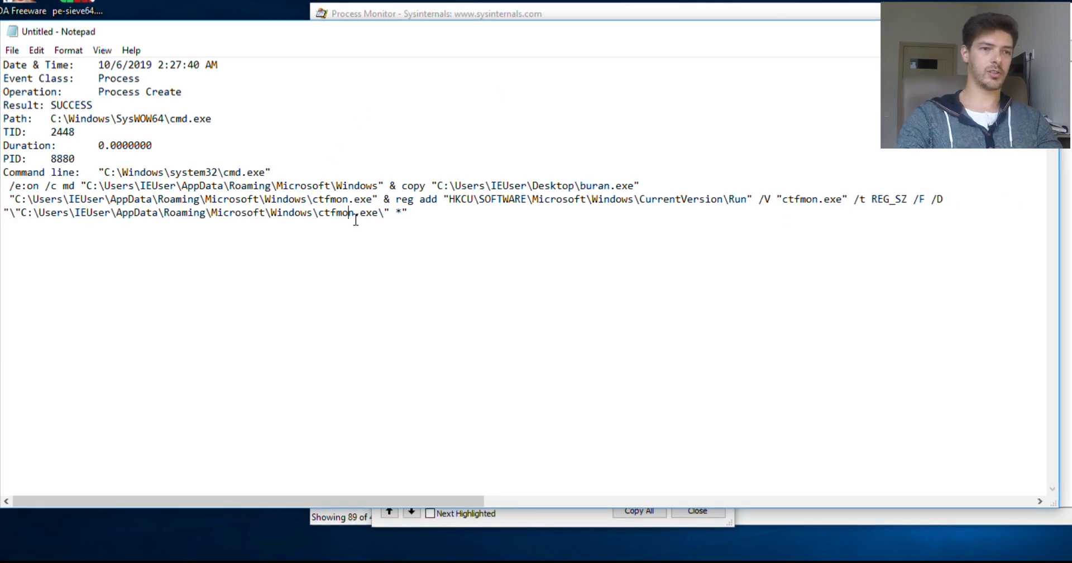
left_click_drag(312, 212, 409, 214)
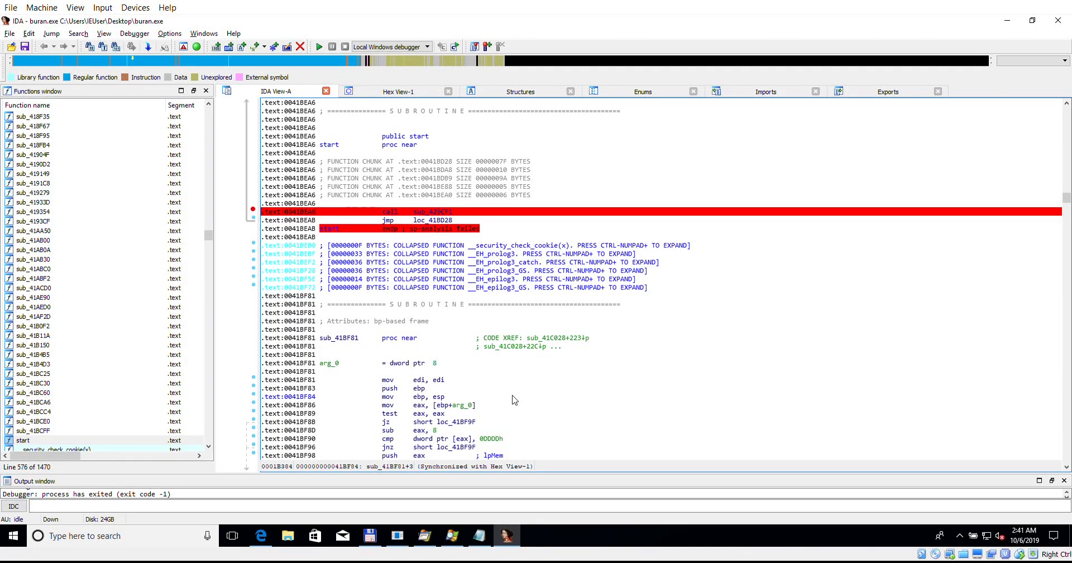
Step: Switch to IDA and start debugging buran.exe up to the breakpoint on call sub_429CF1 at 41BEA6
key("F9")
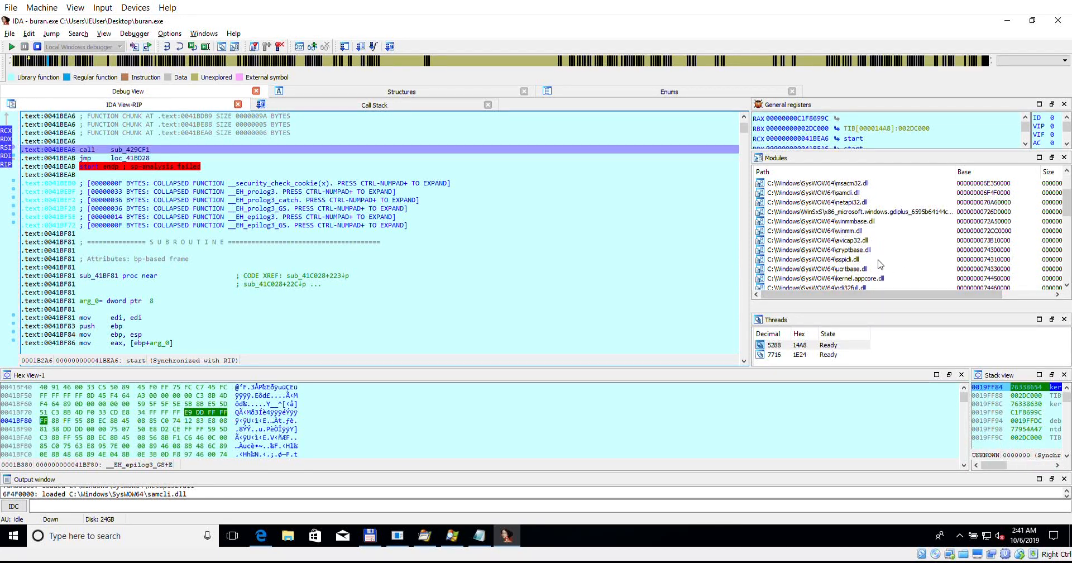
Step: Open the shell32.dll module's function list, find ShellExecuteA and set a breakpoint at its entry
scroll(880, 266, "down", 1)
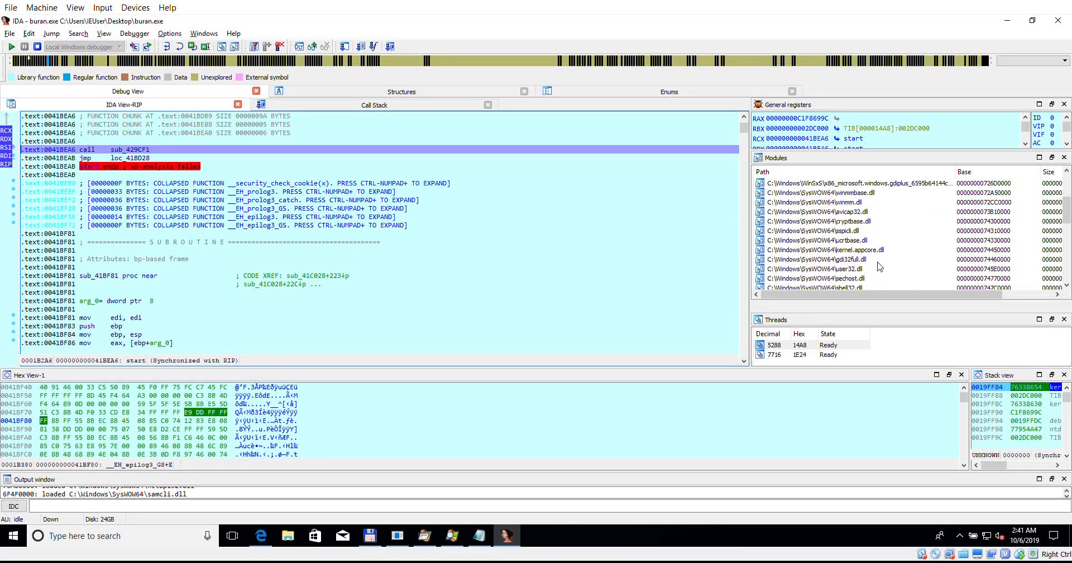
scroll(880, 267, "down", 1)
double_click(850, 260)
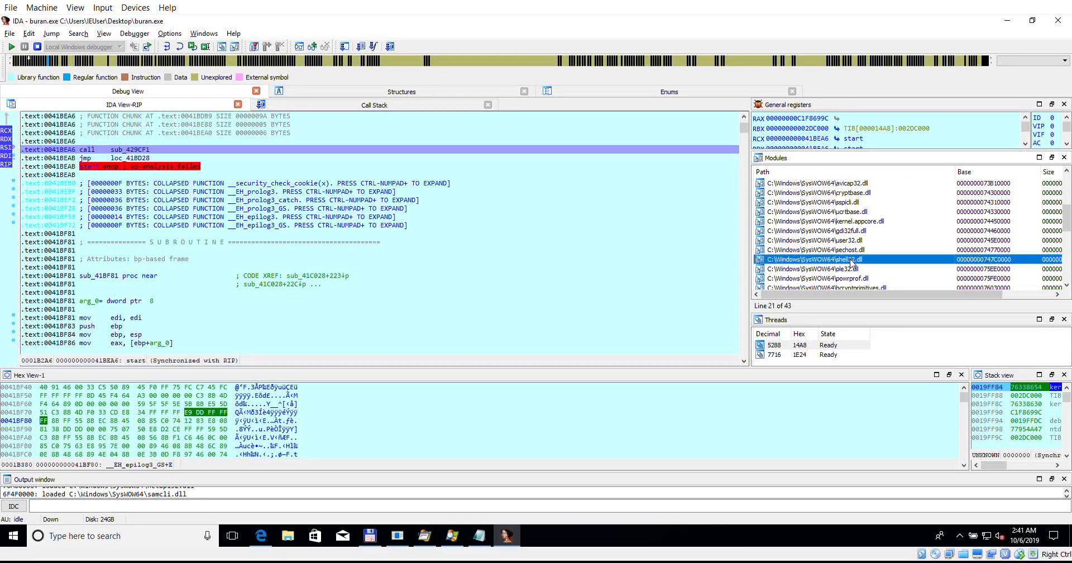
type("ShellExec")
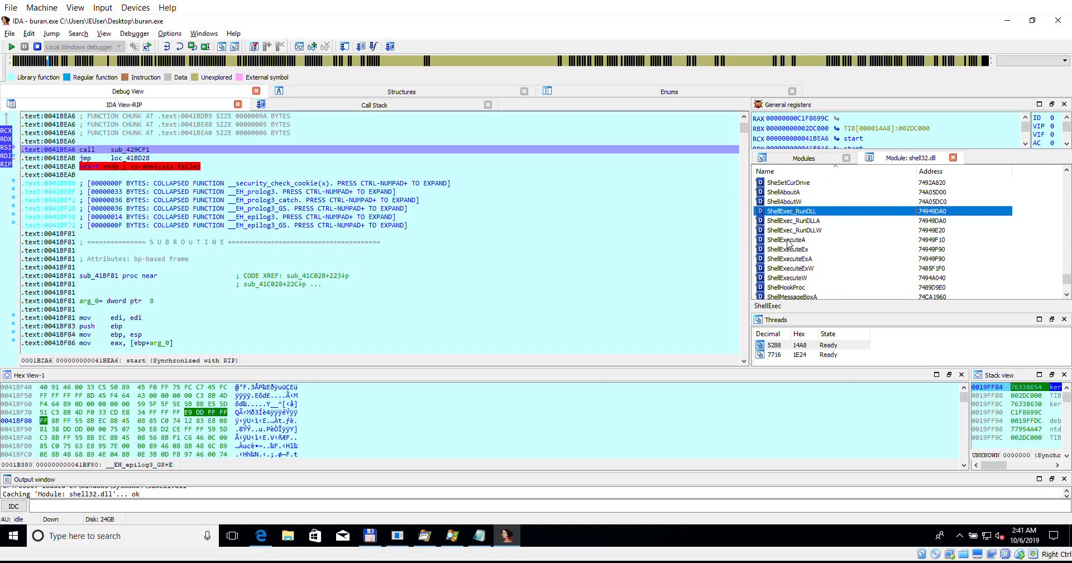
double_click(788, 240)
key("F2")
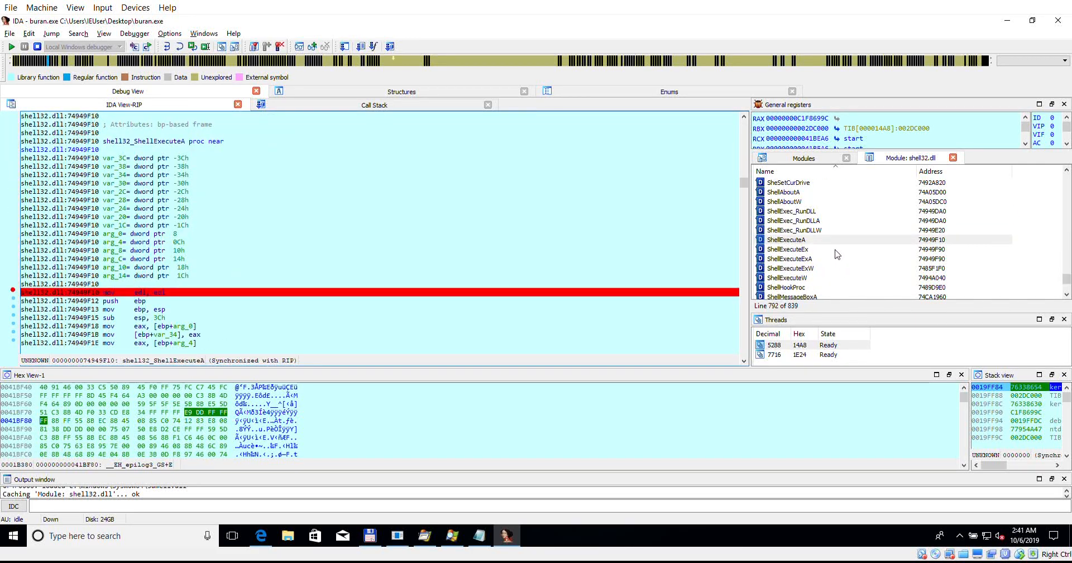
Step: Set breakpoints at the entries of ShellExecuteEx and ShellExecuteExW in shell32.dll
double_click(804, 249)
key("F2")
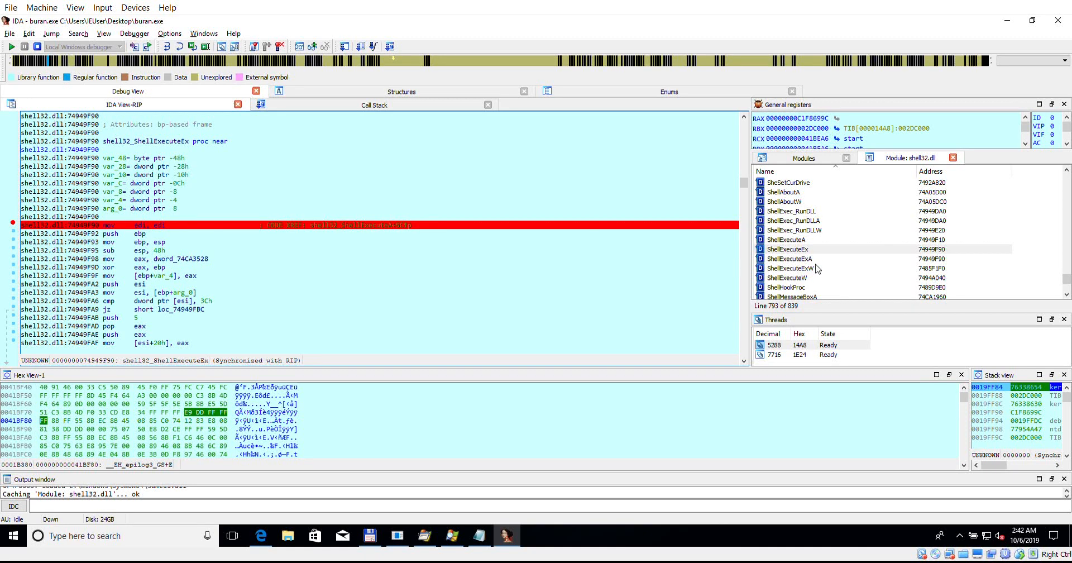
double_click(808, 259)
double_click(808, 260)
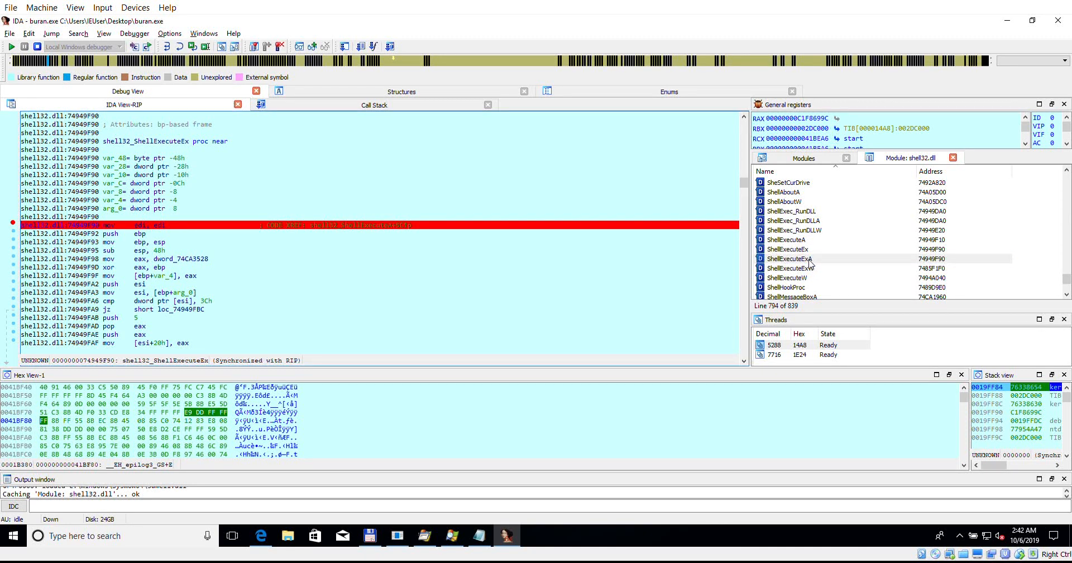
key("F2")
key("F2")
double_click(813, 267)
key("F2")
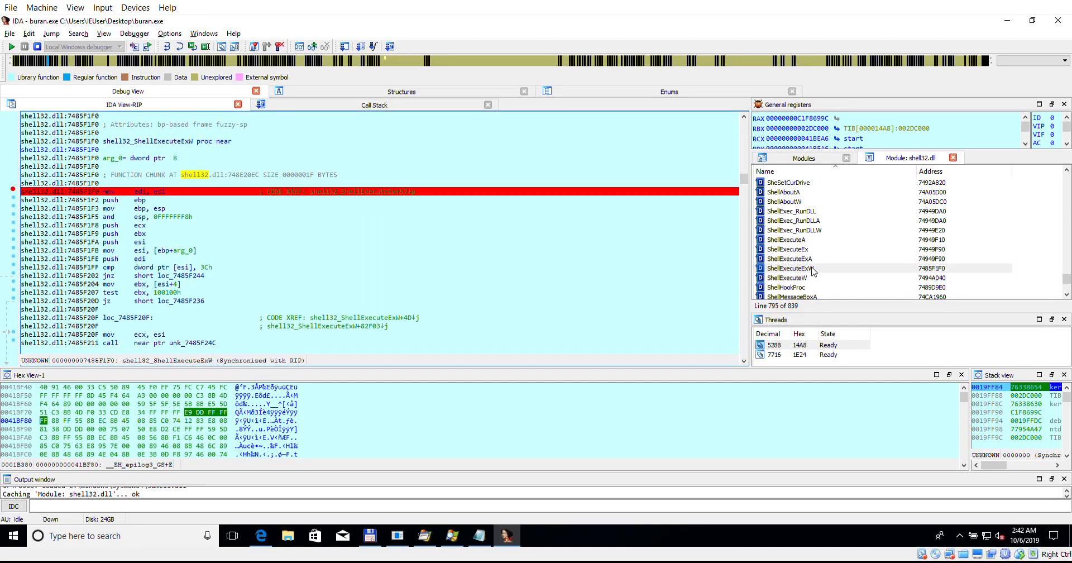
Step: Check the ShellExecuteA breakpoint and return the disassembly to call sub_429CF1 at 41BEA6
double_click(807, 241)
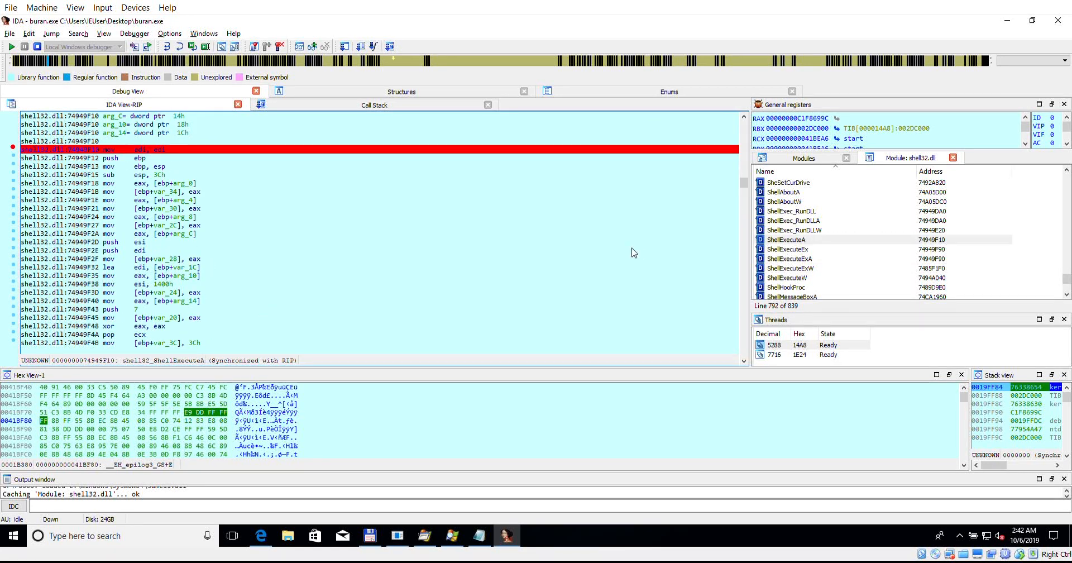
key("Escape")
key("Escape")
key("Escape")
key("Escape")
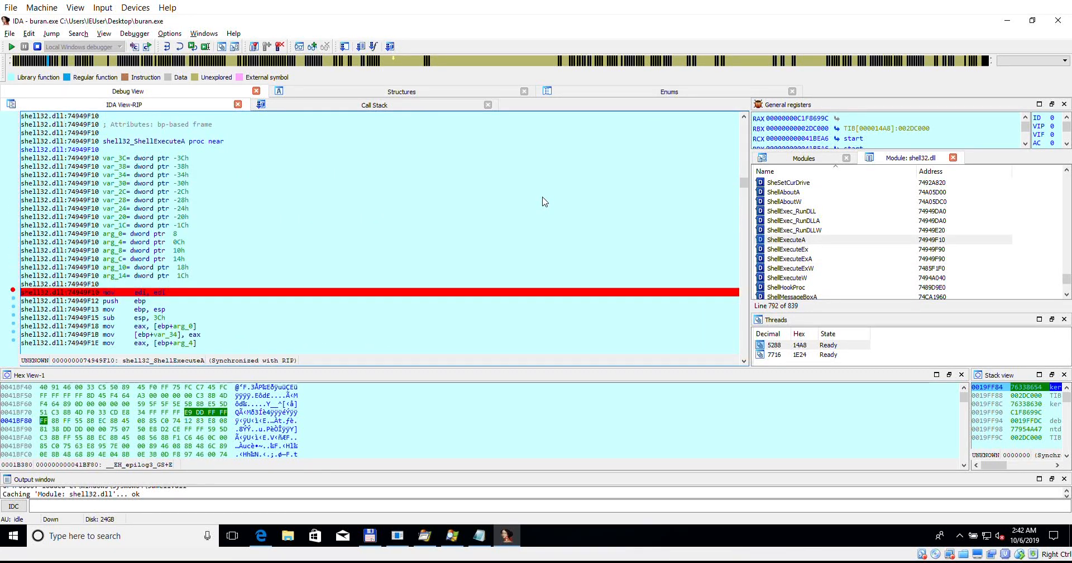
left_click(420, 200)
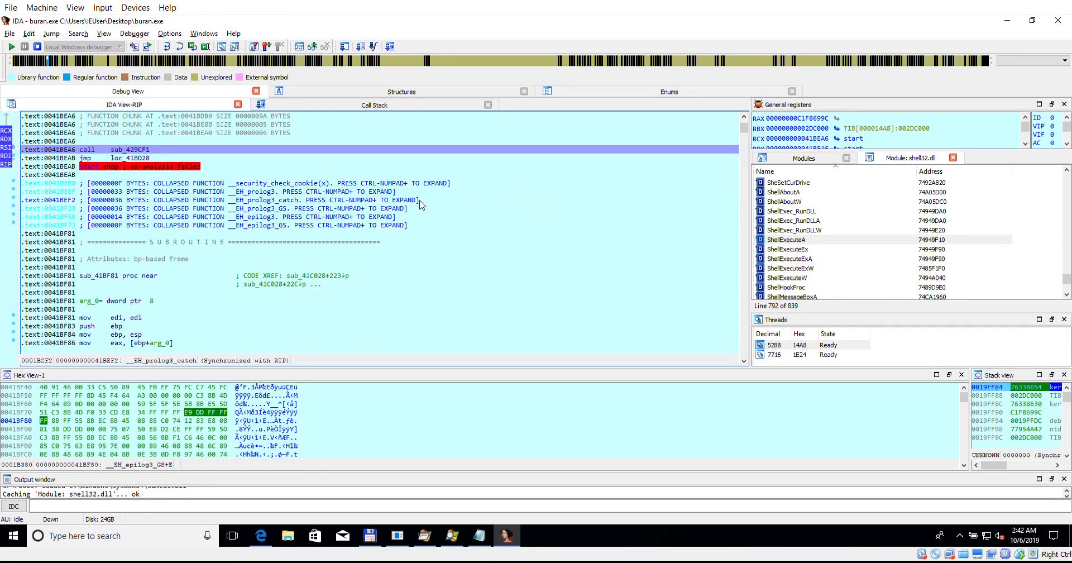
Step: Resume buran.exe past the stops at call LoadLibraryA (404D63) and call ebx (404D9D), dismissing the graph-size messages
key("F9")
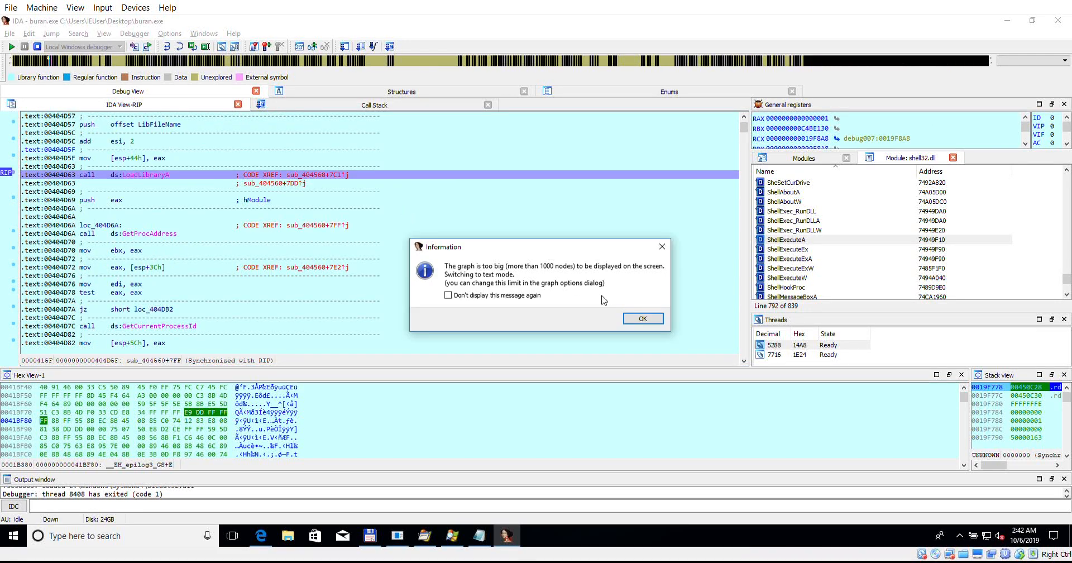
left_click(637, 318)
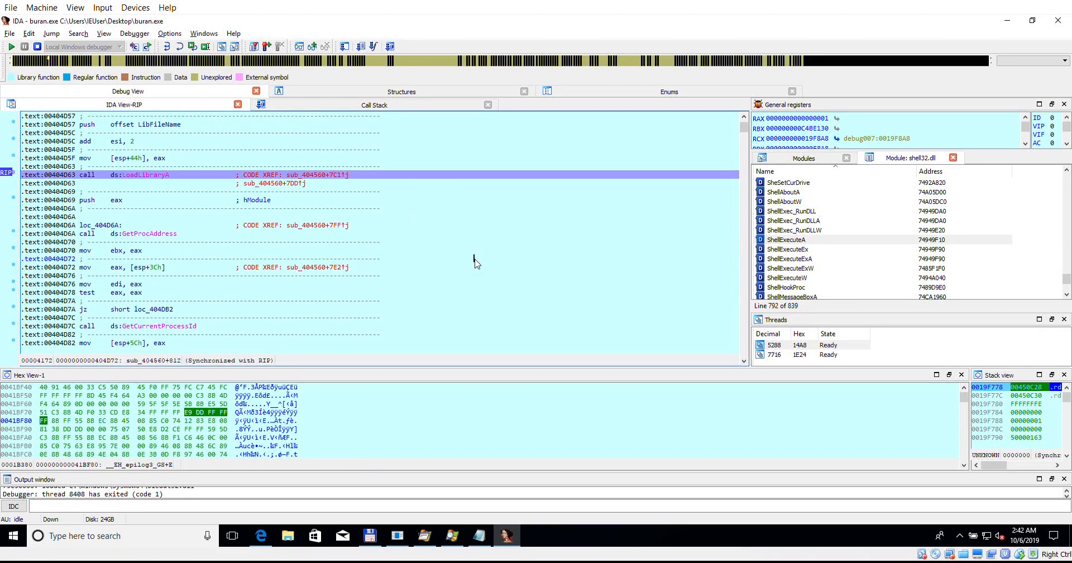
key("F9")
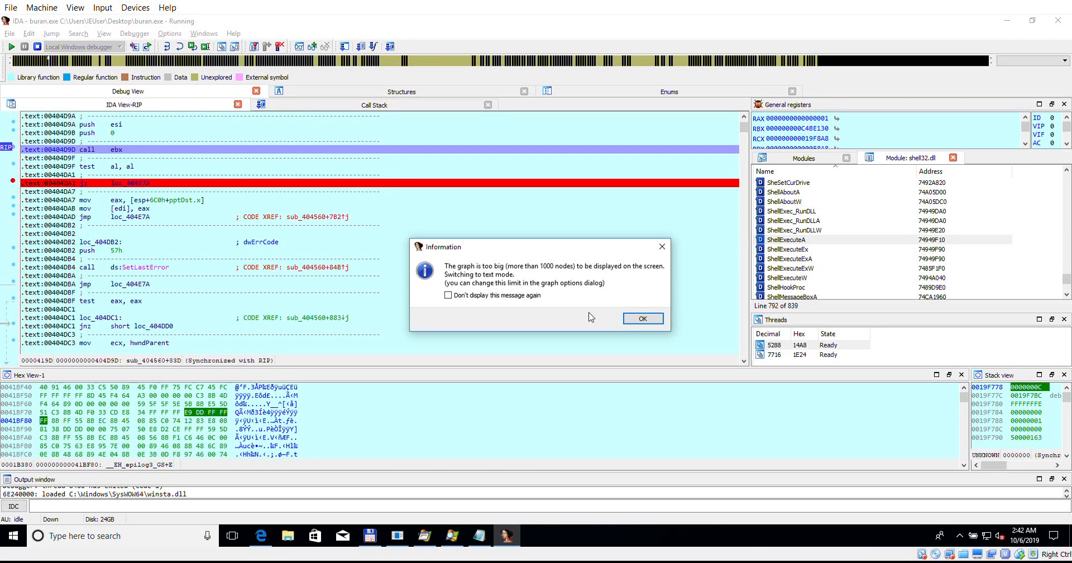
left_click(637, 319)
key("F9")
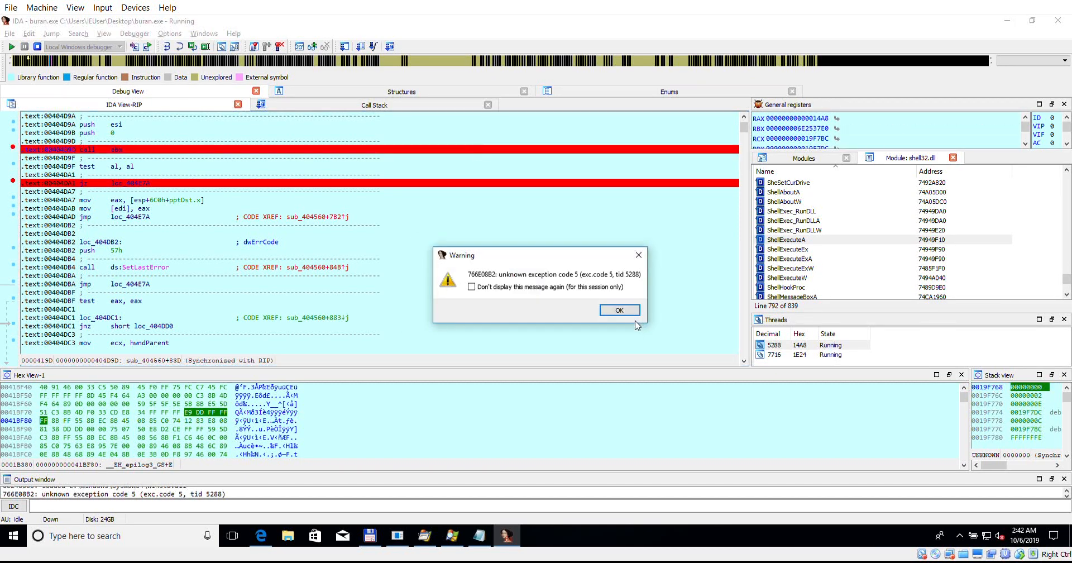
Step: Pass the exception to the application and resume through 404DA1 to the breakpoint on jl loc_404BAC at 404EC5
left_click(617, 310)
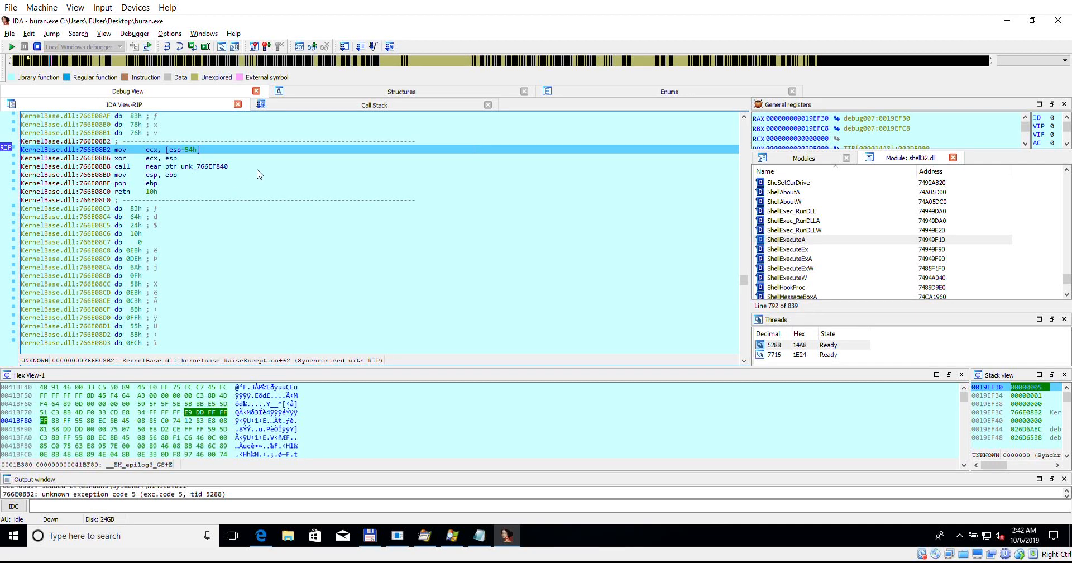
key("F9")
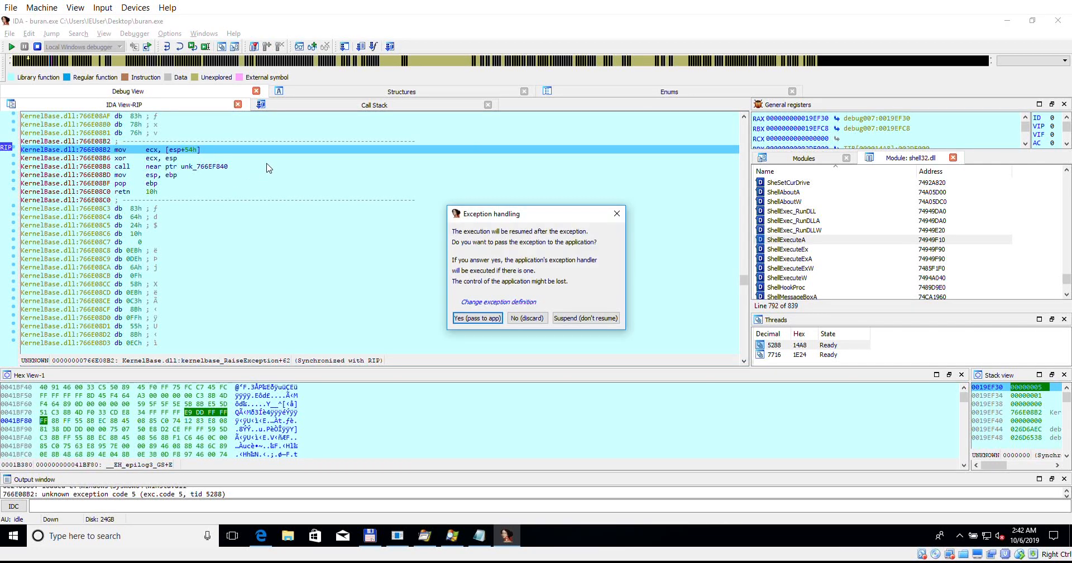
left_click(474, 316)
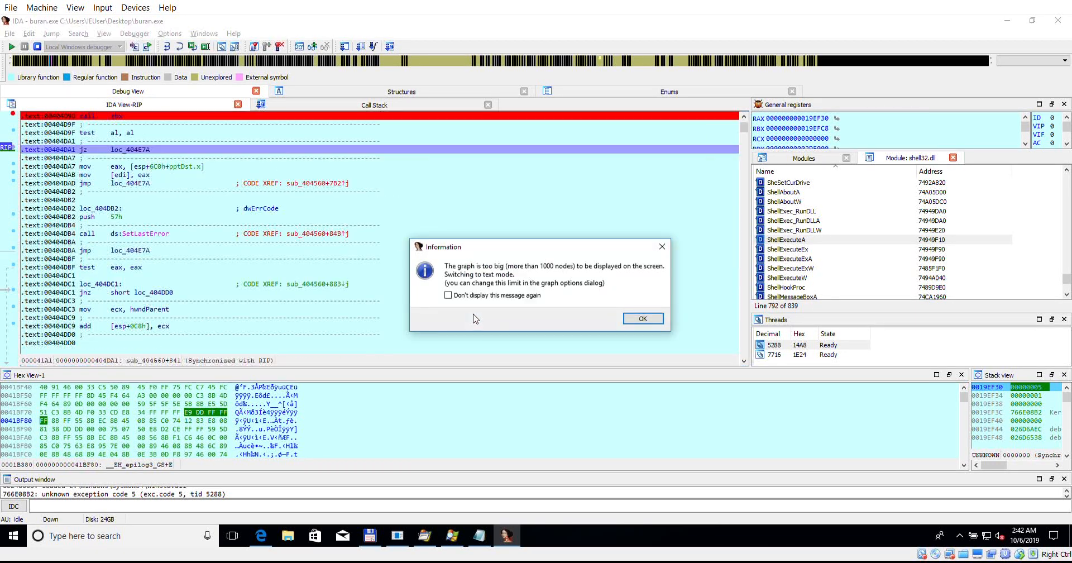
left_click(642, 318)
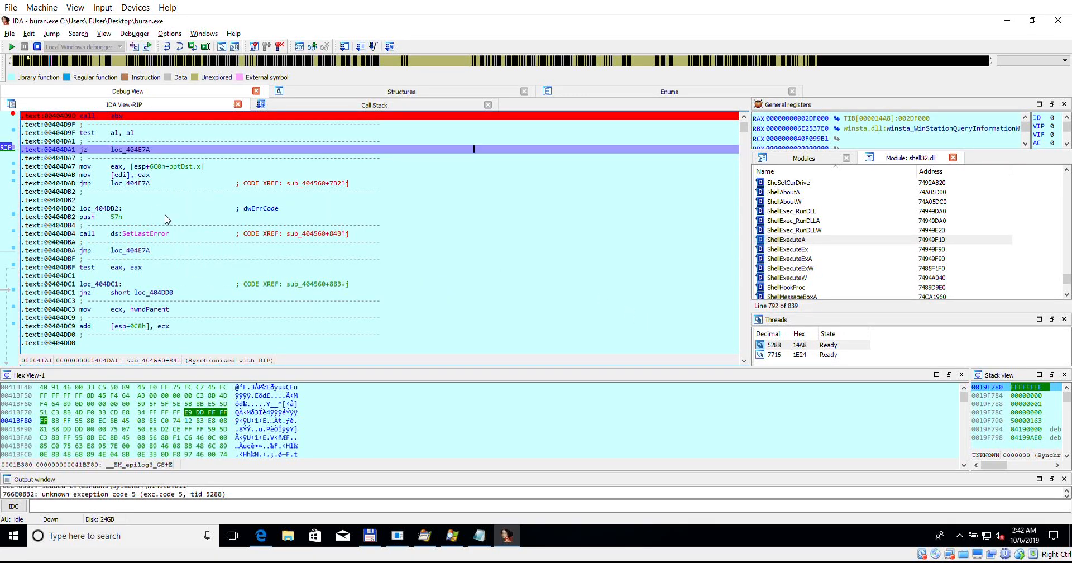
key("F9")
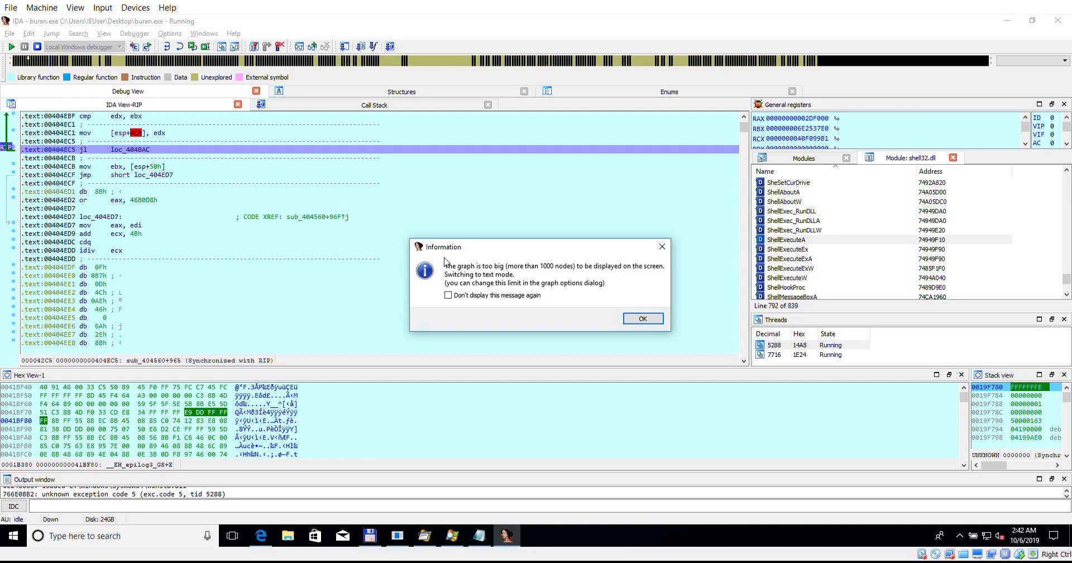
left_click(646, 317)
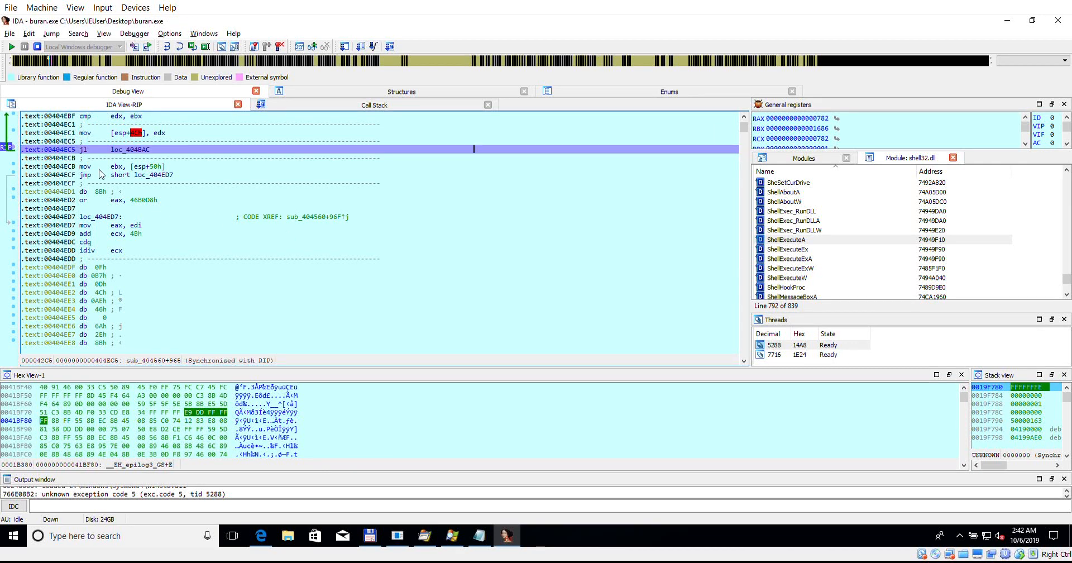
Step: Skip the backward jump to loc_404BAC by setting the instruction pointer to mov ebx, [esp+50h] at 404ECB
left_click(115, 167)
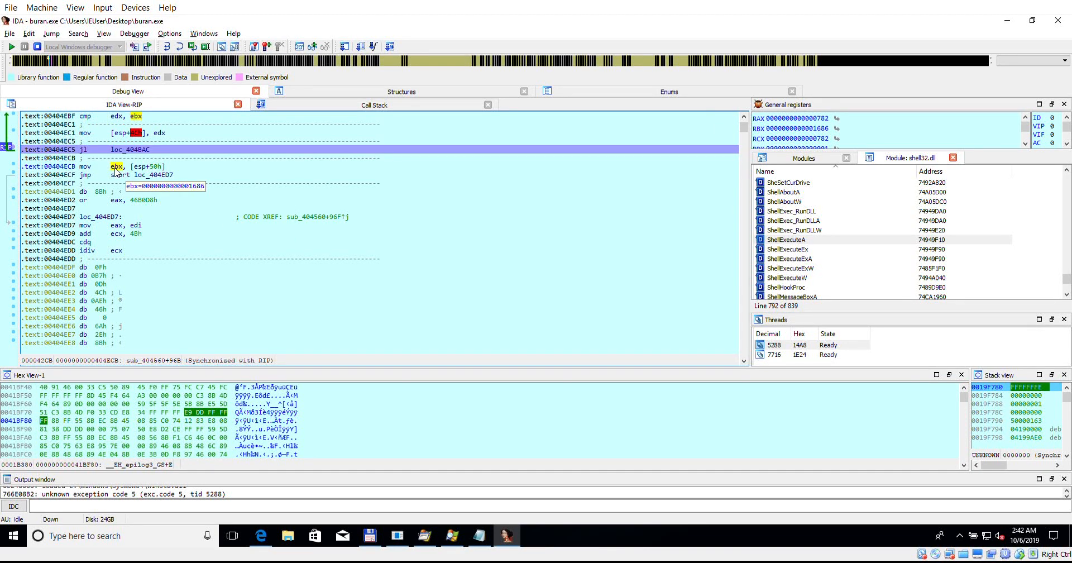
key("F8")
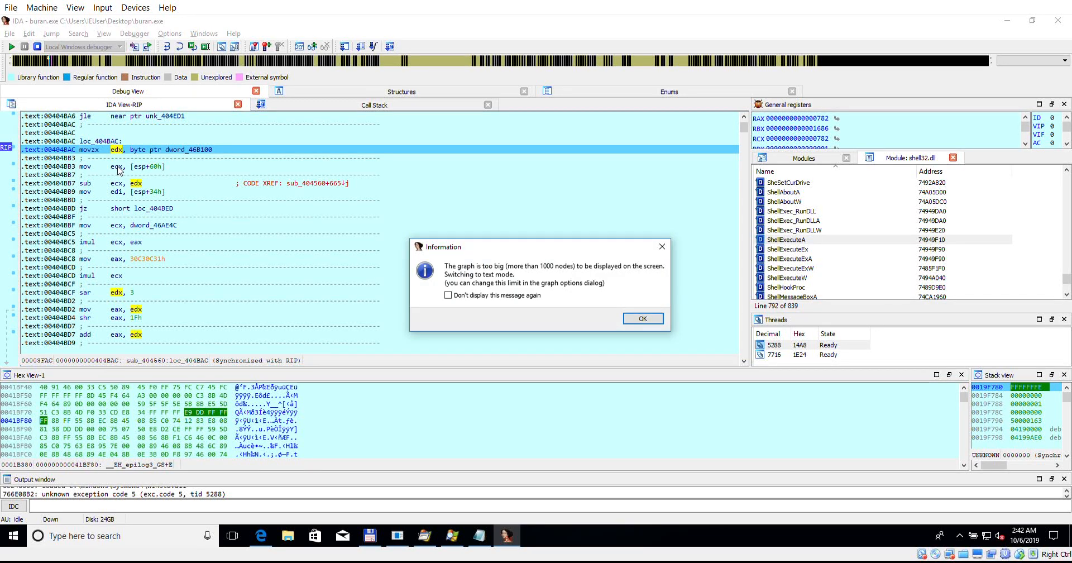
left_click(636, 319)
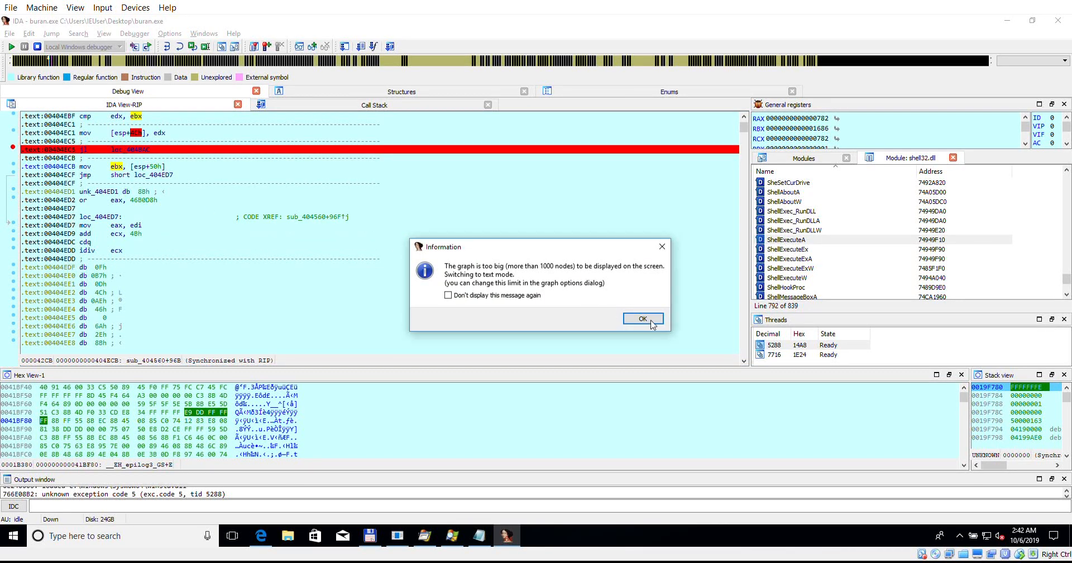
left_click(634, 319)
right_click(112, 168)
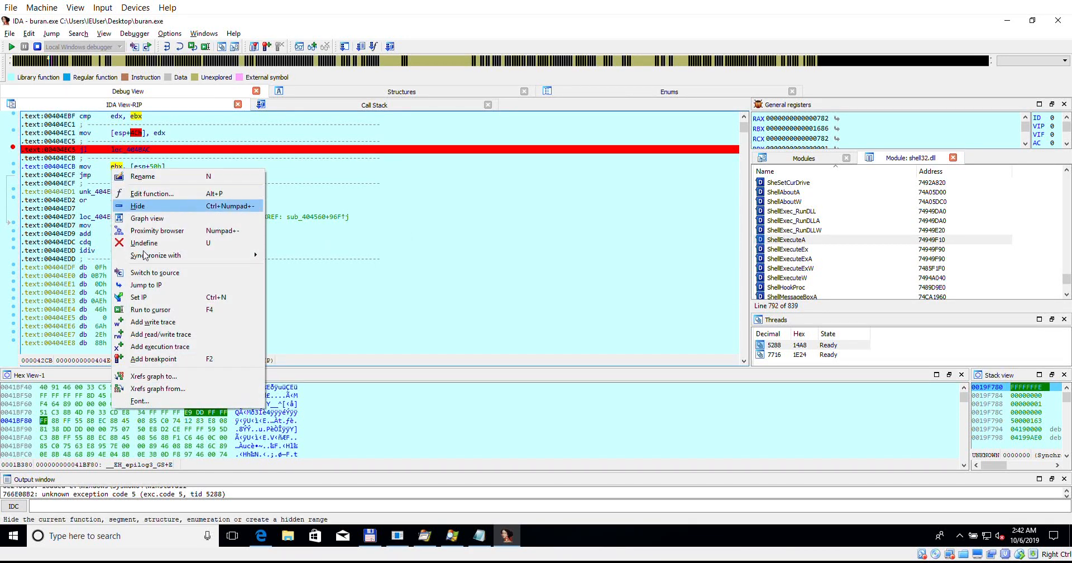
left_click(154, 296)
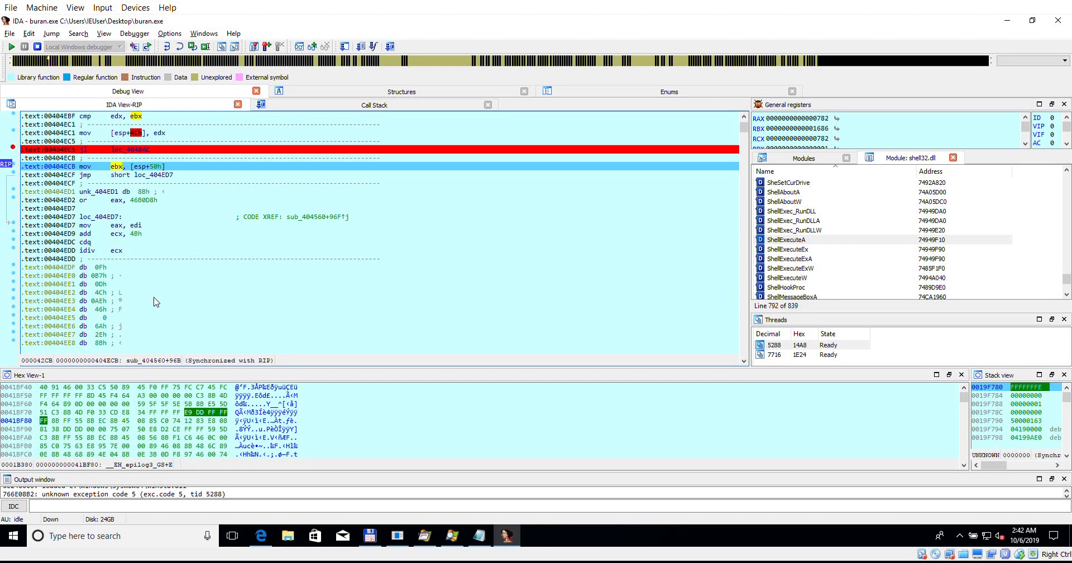
Step: Resume the process to the ShellExecuteExW breakpoint and inspect the return address at the top of the stack
key("F9")
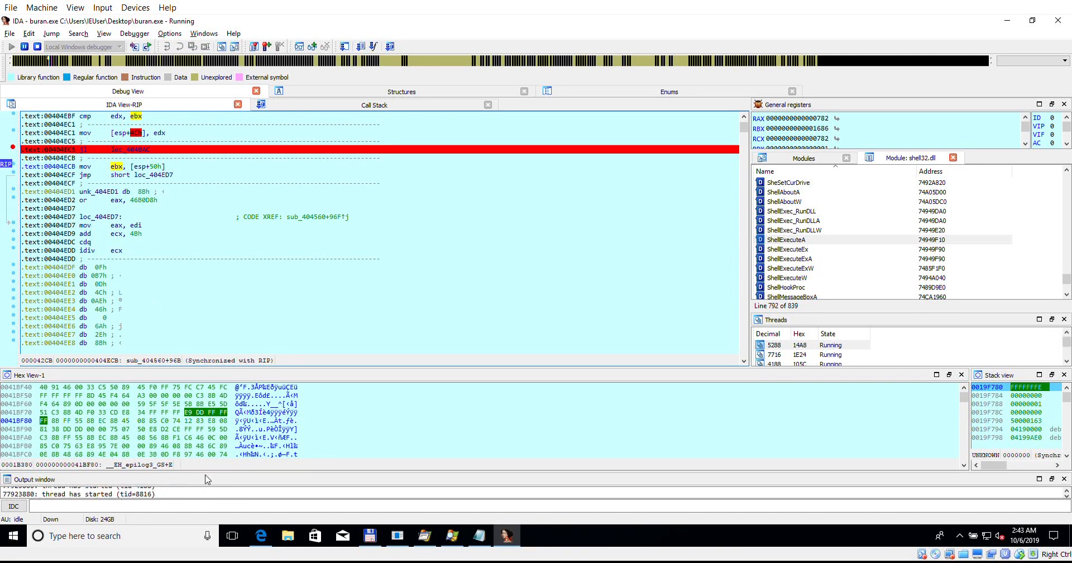
left_click_drag(209, 472, 205, 431)
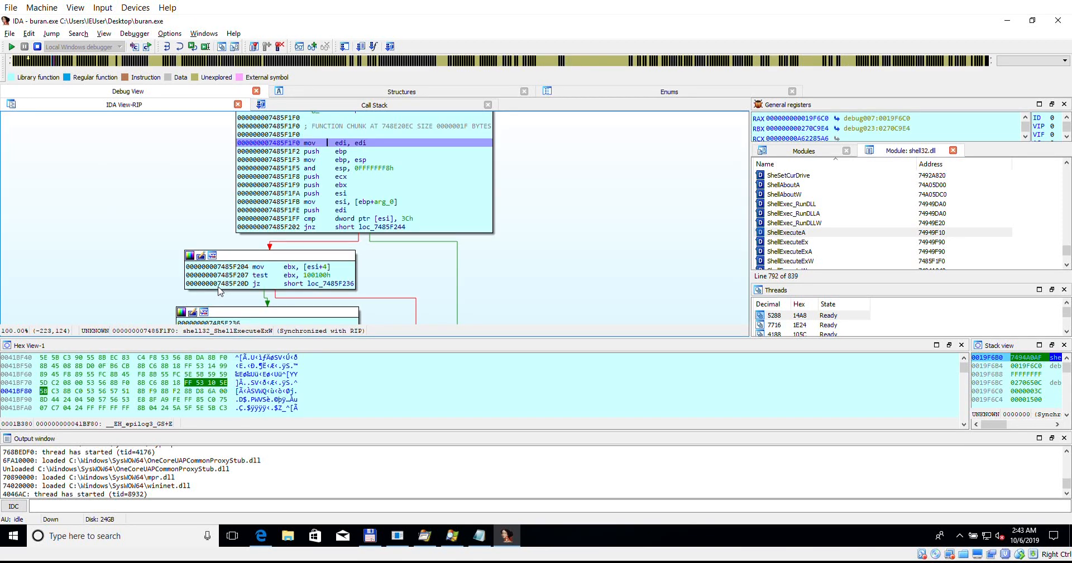
scroll(393, 214, "up", 4)
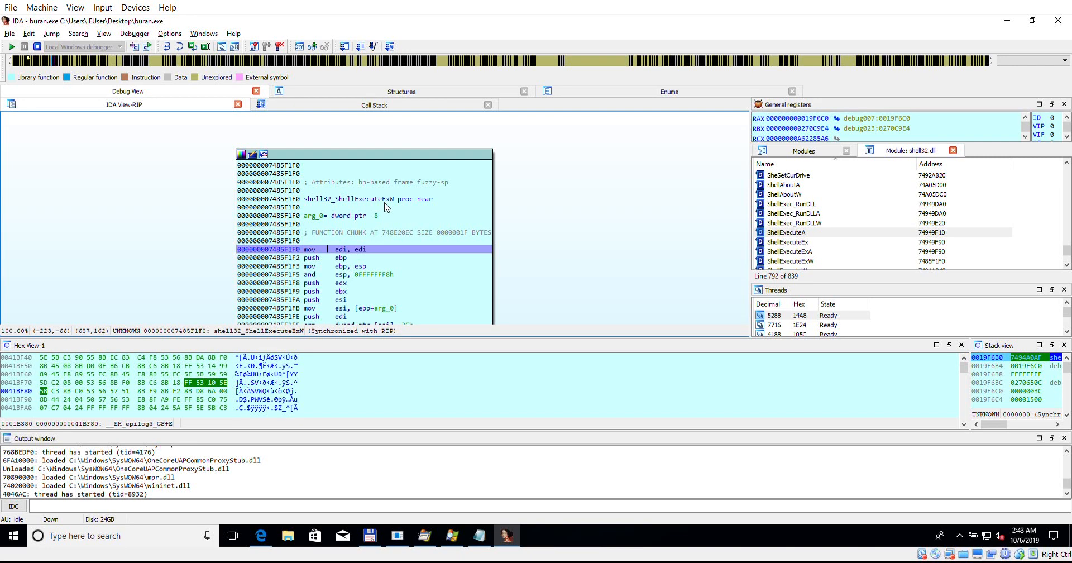
left_click(974, 361)
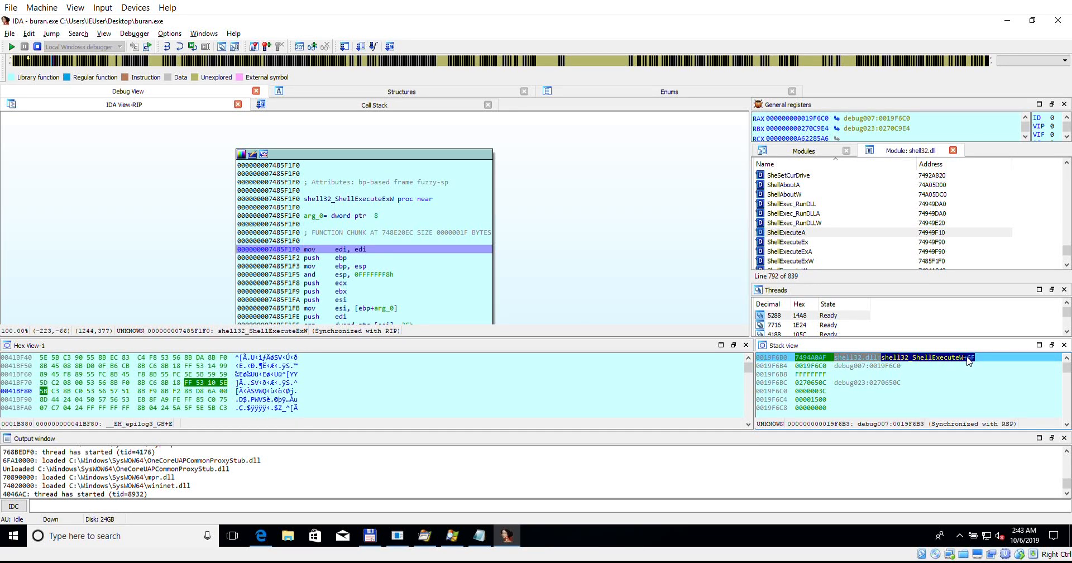
Step: Open the stack trace and examine the frames at 24F30F9 and 24F0575 that have no module name
left_click(133, 36)
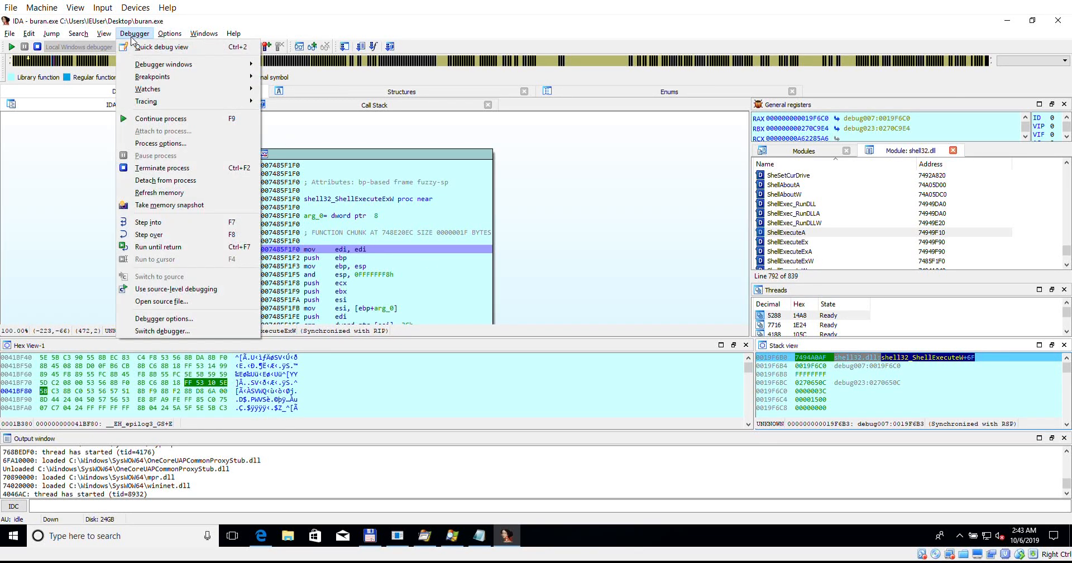
mouse_move(180, 82)
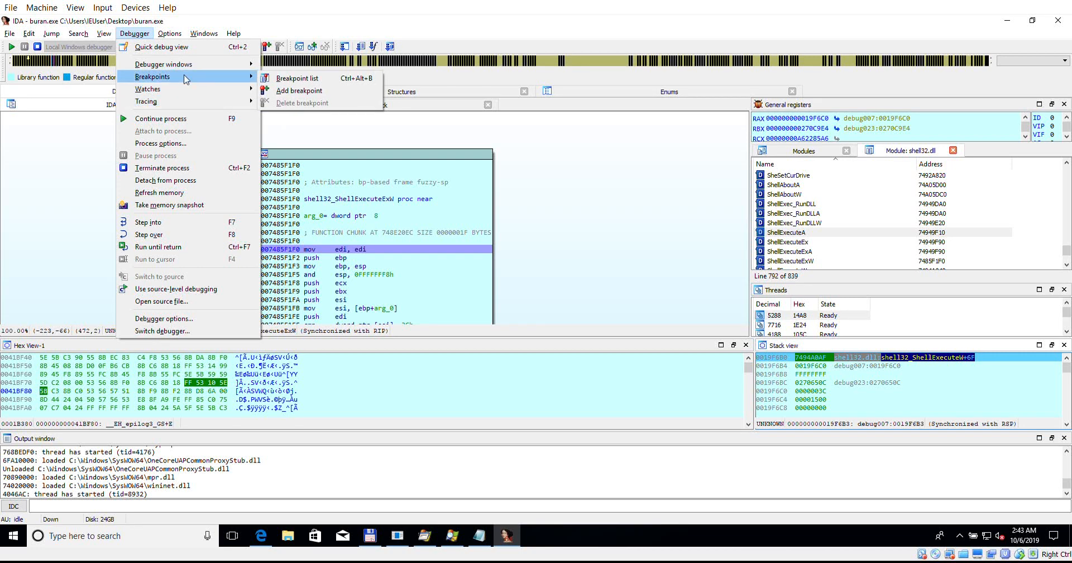
mouse_move(188, 66)
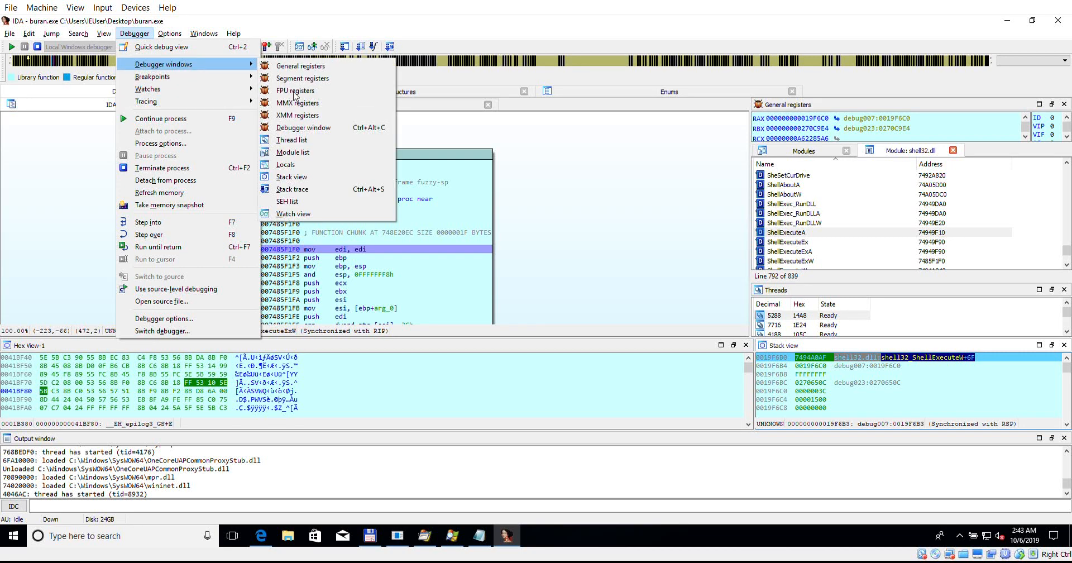
left_click(306, 188)
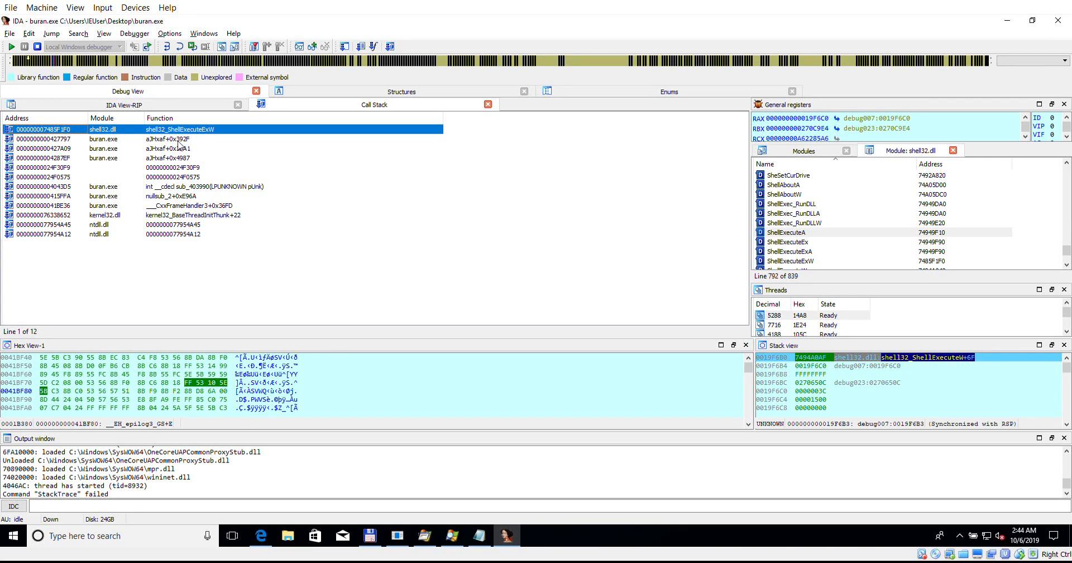
left_click(107, 167)
left_click(101, 186)
left_click(106, 168)
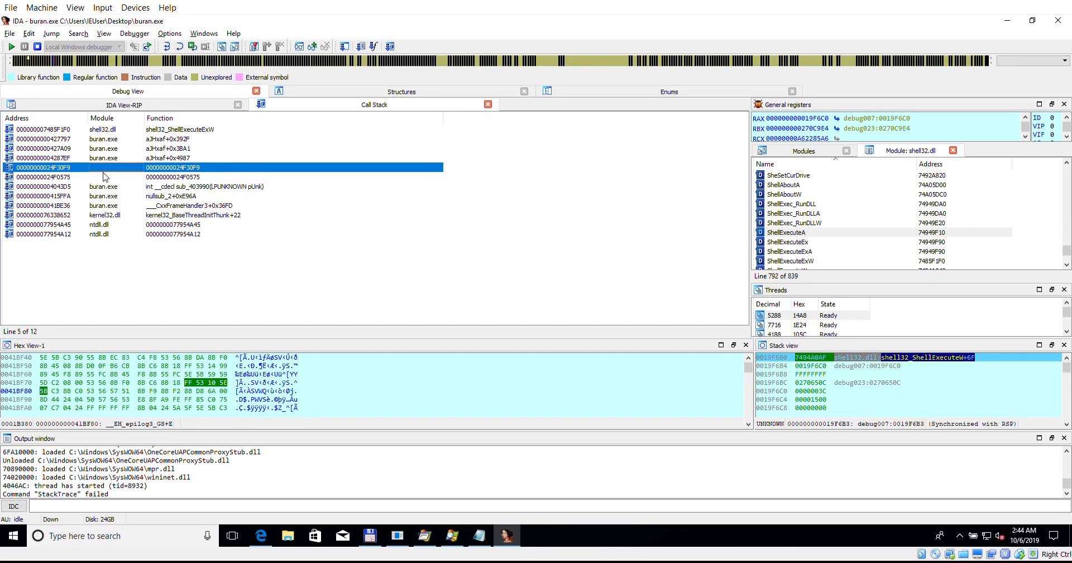
left_click(104, 177)
left_click(106, 167)
left_click(102, 177)
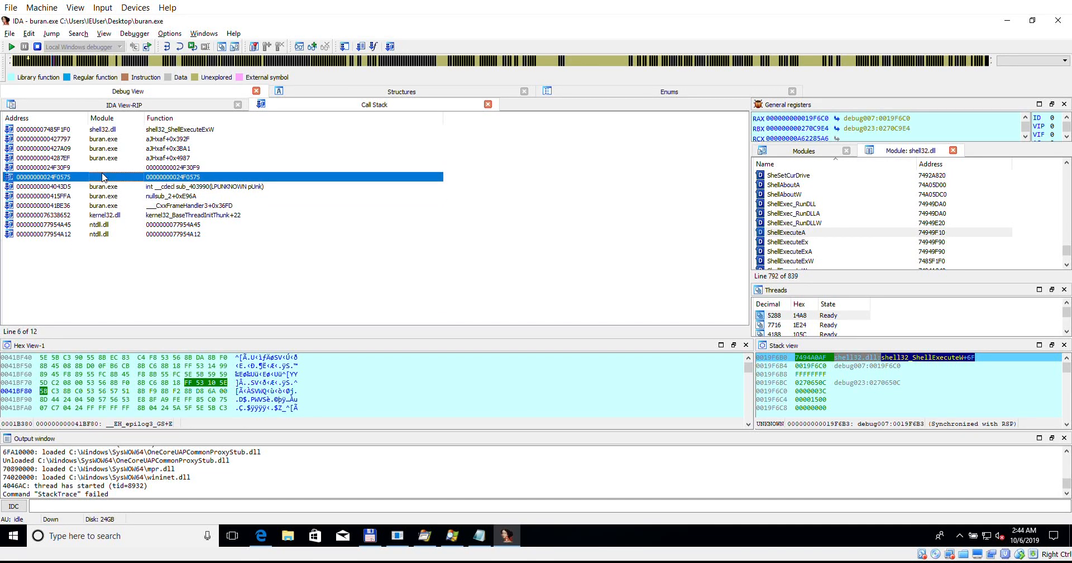
Step: Compare the module-less call stack frames 24F30F9 and 24F0575 with the neighbouring buran.exe frames, including 4287EF and 418E36
left_click(103, 168)
left_click(108, 178)
left_click(105, 167)
left_click(106, 177)
left_click(103, 169)
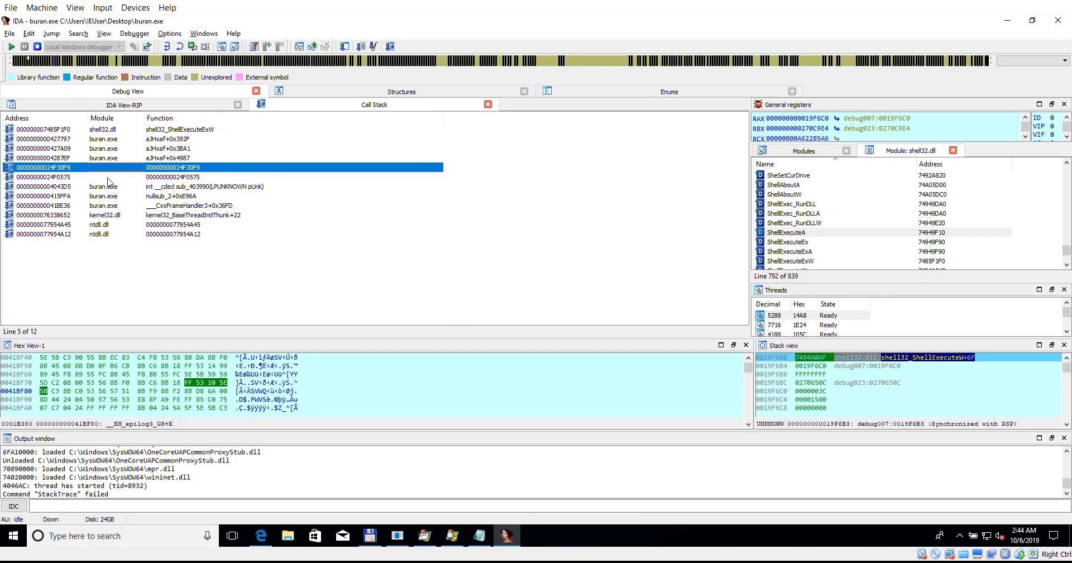
double_click(165, 159)
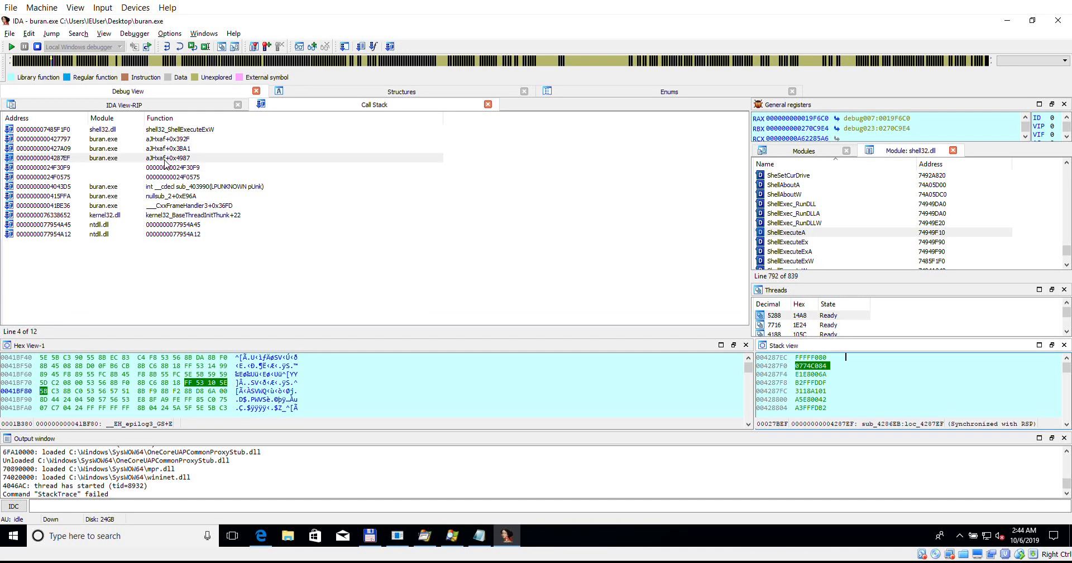
left_click(170, 205)
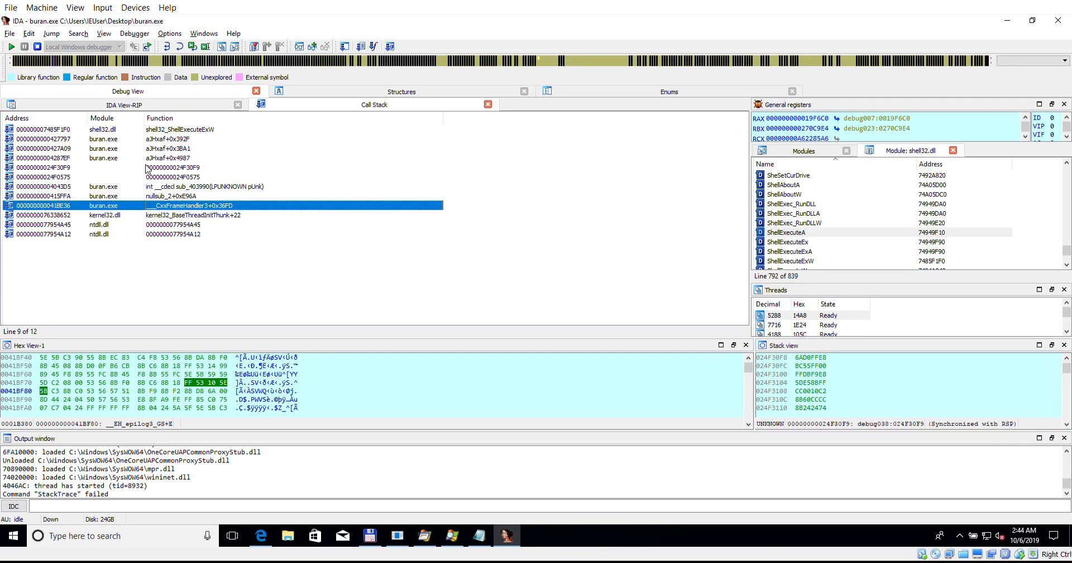
left_click(163, 159)
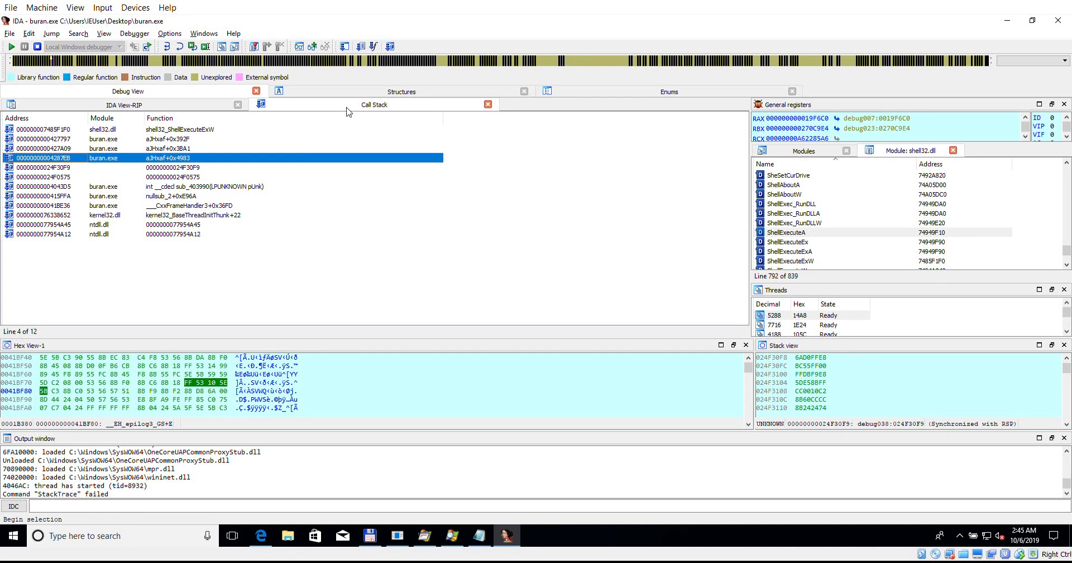
Step: Go to the code of call stack frame 24F30F9 and set a breakpoint on its call eax instruction
double_click(160, 168)
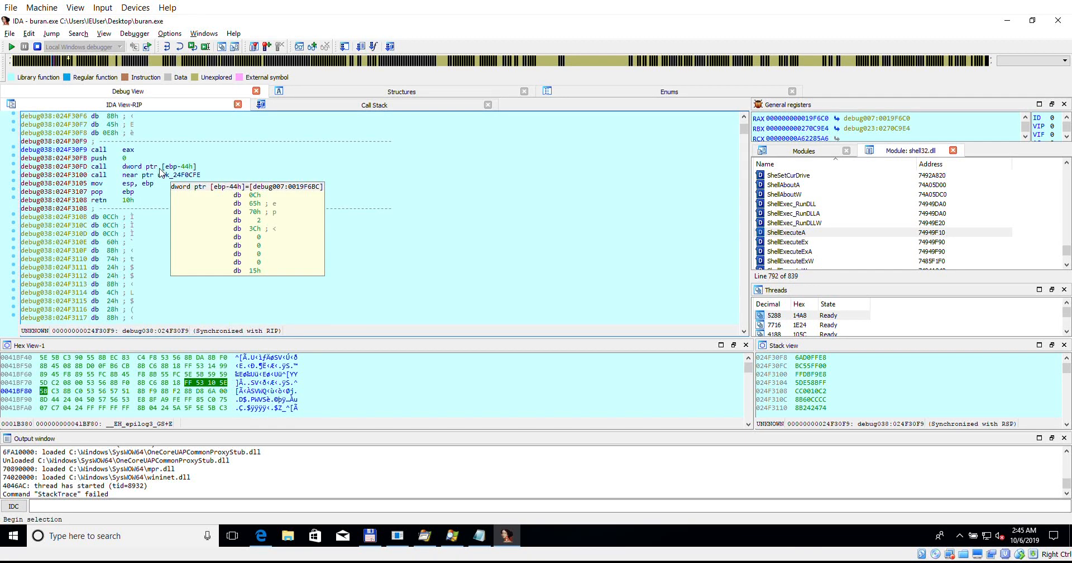
left_click(129, 150)
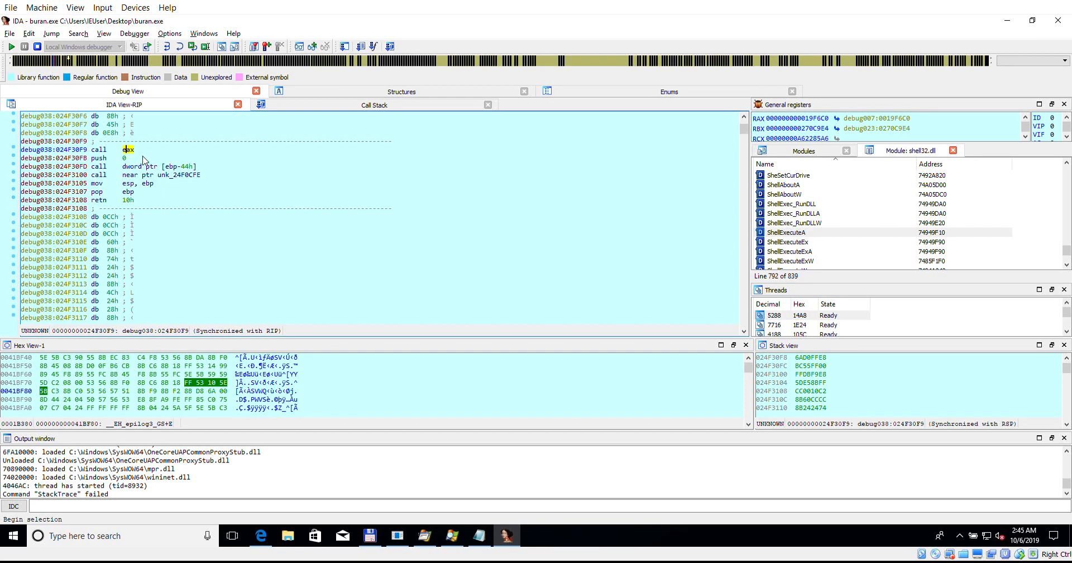
key("F2")
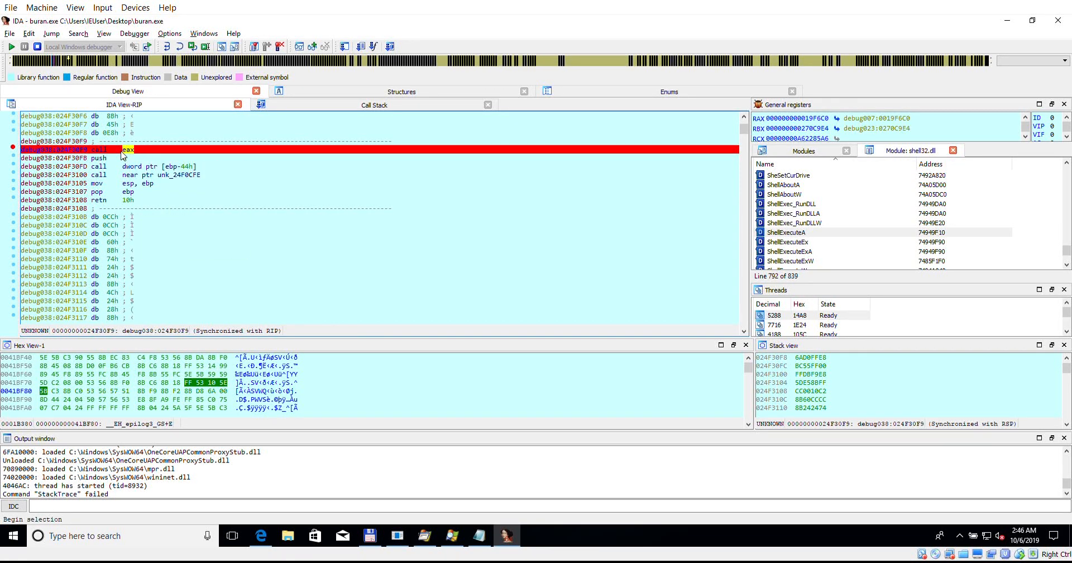
Step: Inspect what eax points to at the call eax breakpoint and examine the undefined bytes just before it
mouse_move(133, 155)
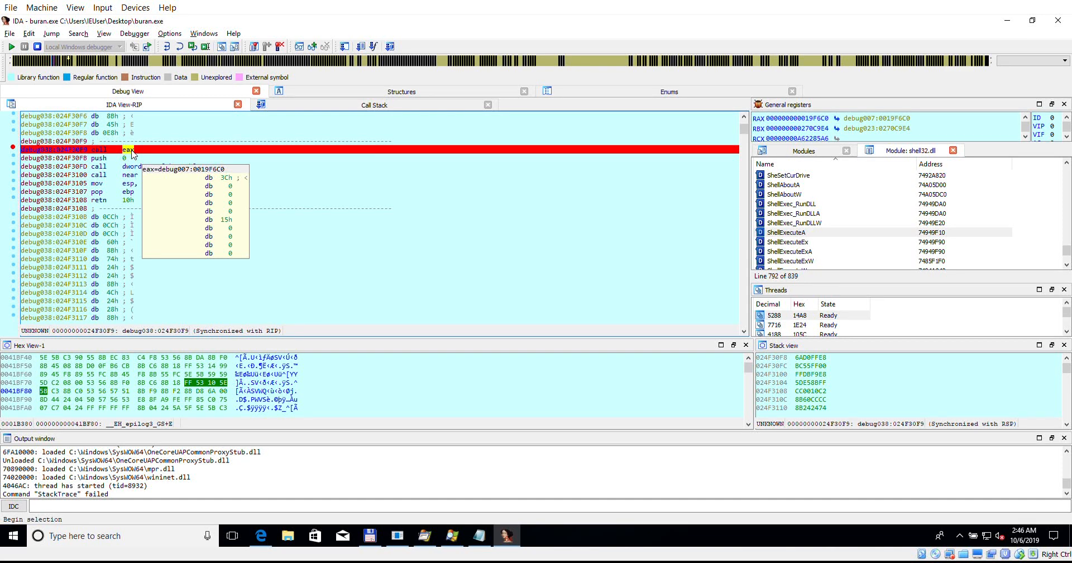
scroll(181, 171, "up", 2)
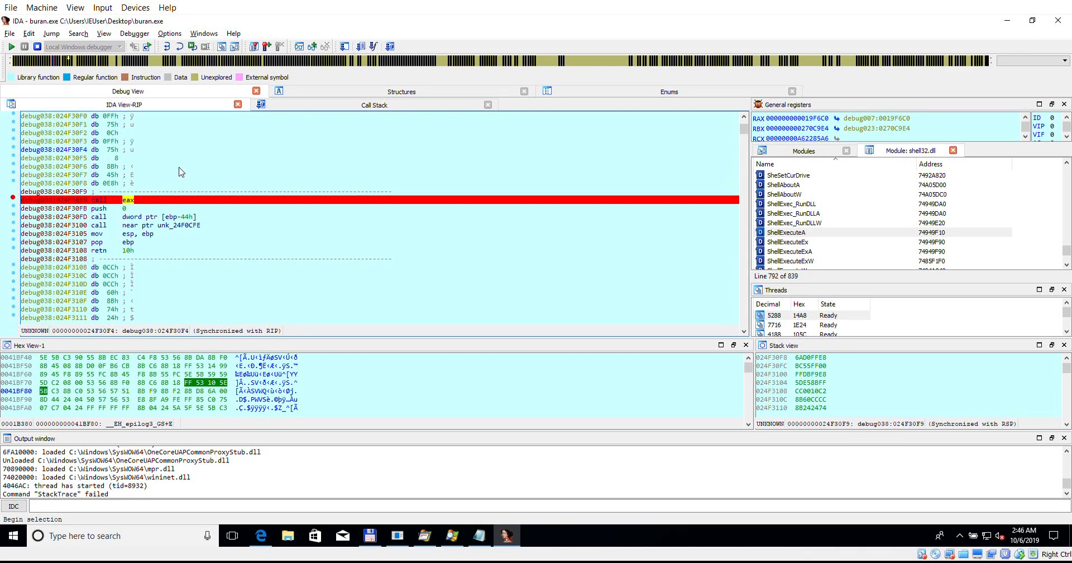
scroll(180, 172, "down", 1)
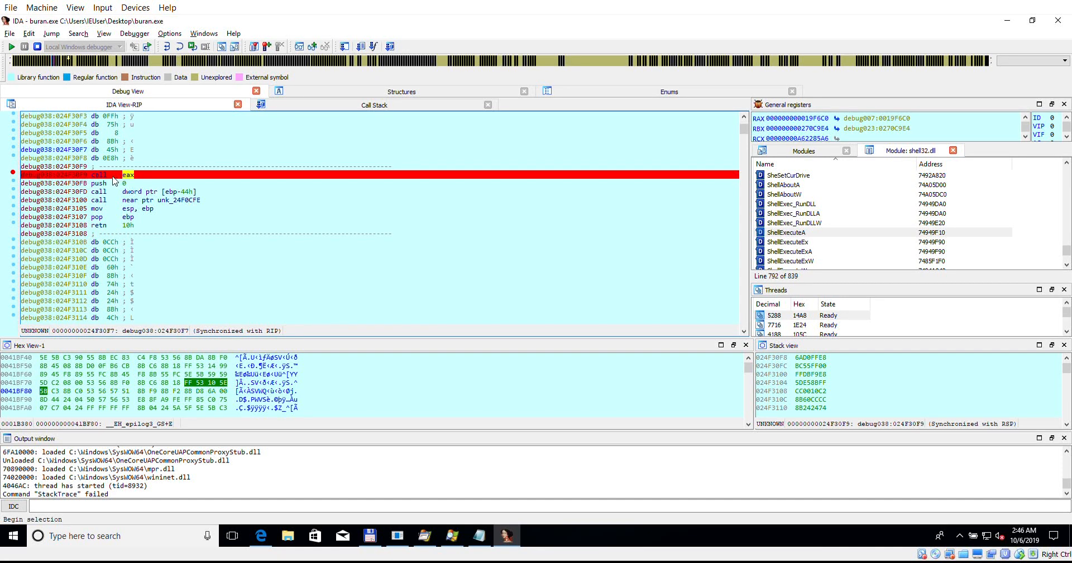
left_click(110, 176)
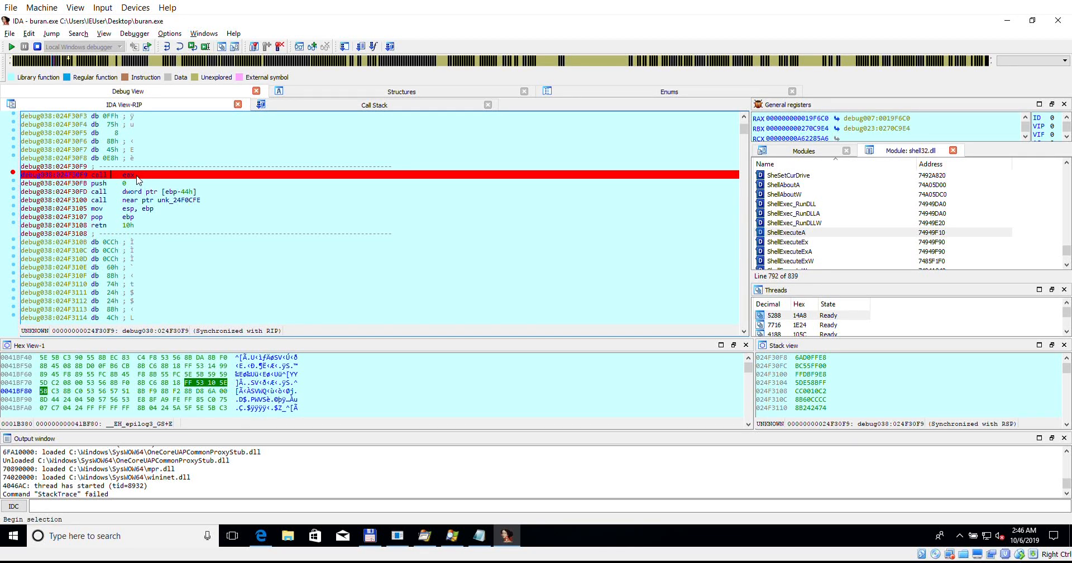
mouse_move(135, 179)
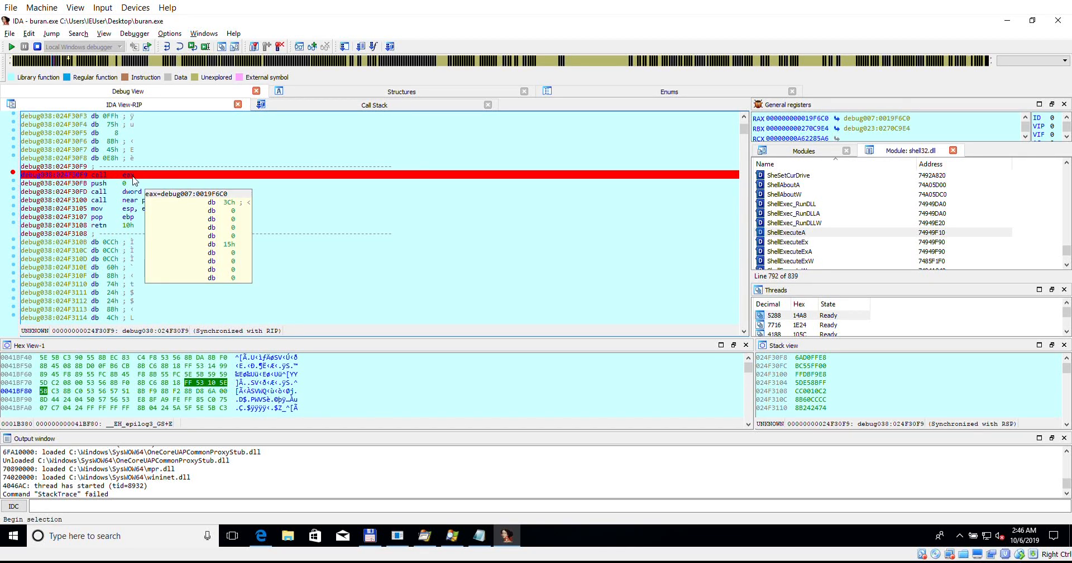
left_click(102, 175)
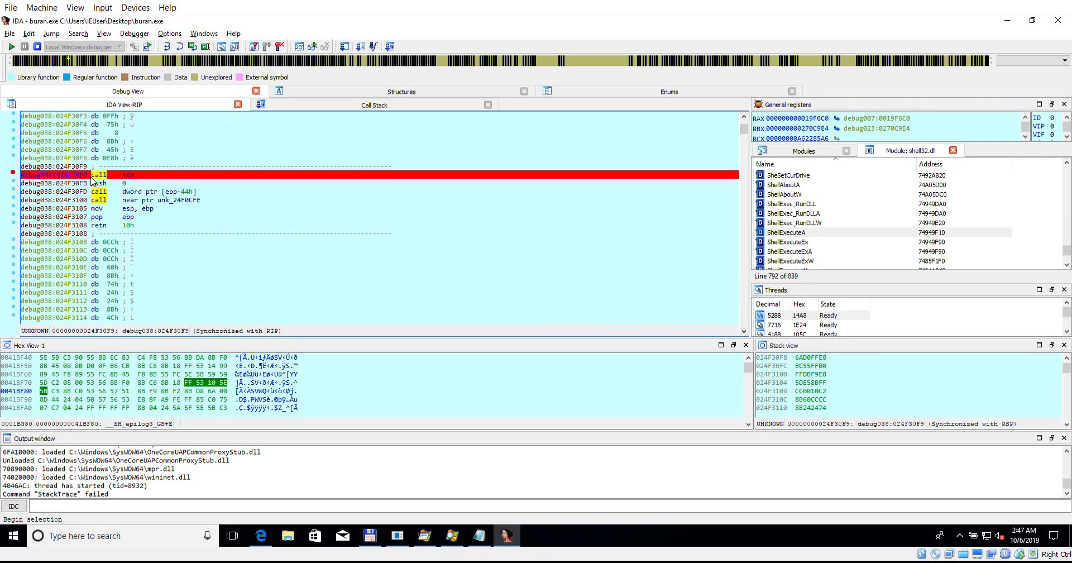
Step: Copy the call eax address 024F30F9, note it in an empty Notepad document, and return to IDA
left_click(57, 175)
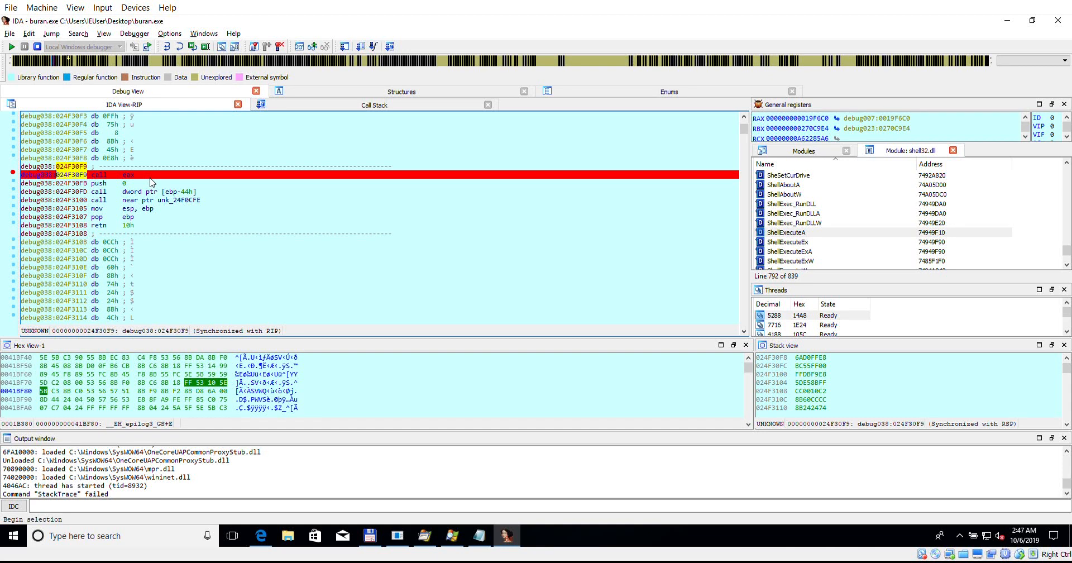
left_click(479, 536)
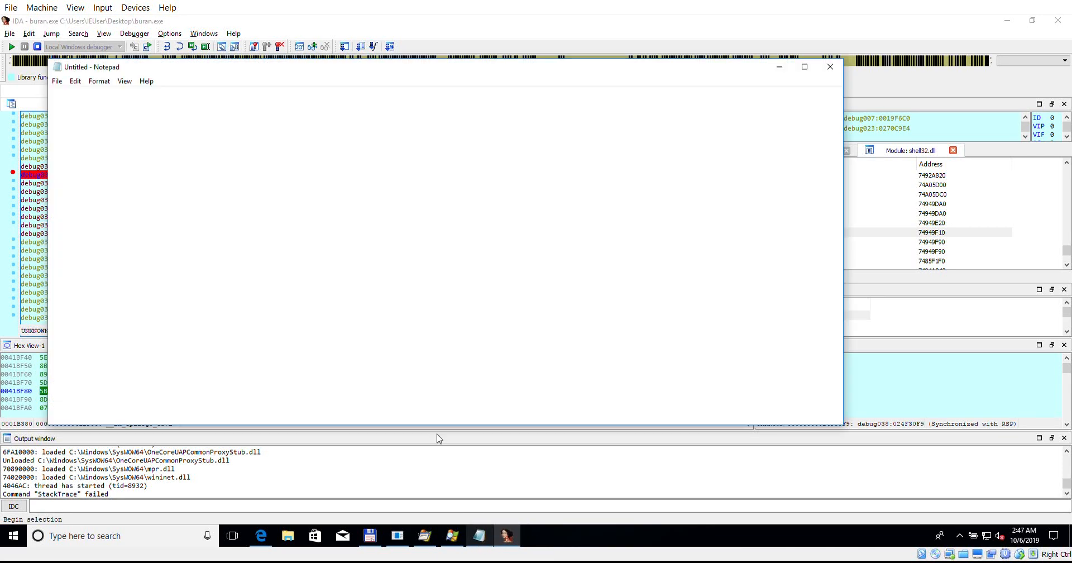
key("ctrl+a")
type("024F30F9")
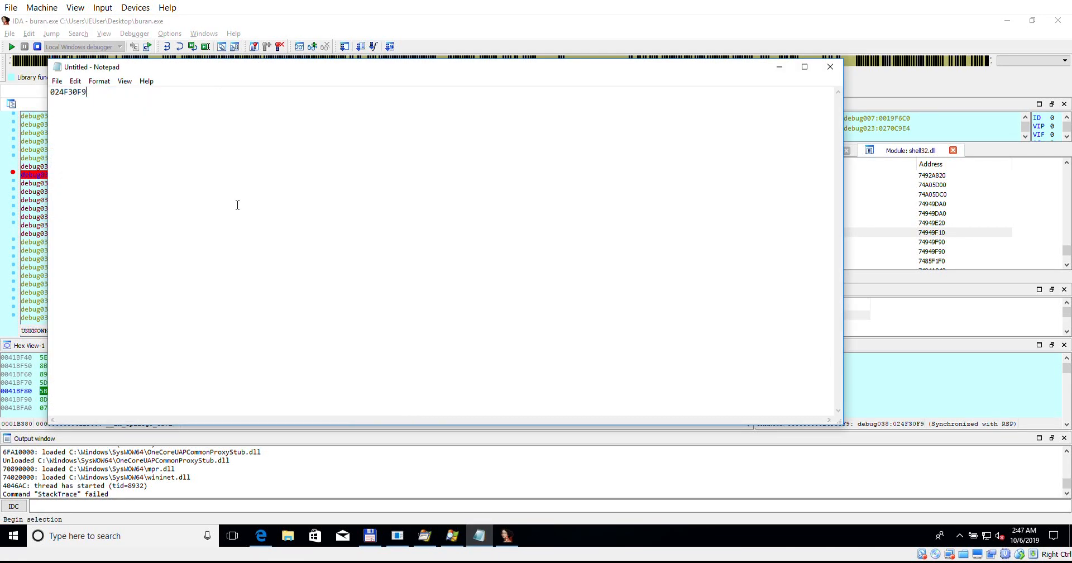
left_click_drag(211, 72, 279, 102)
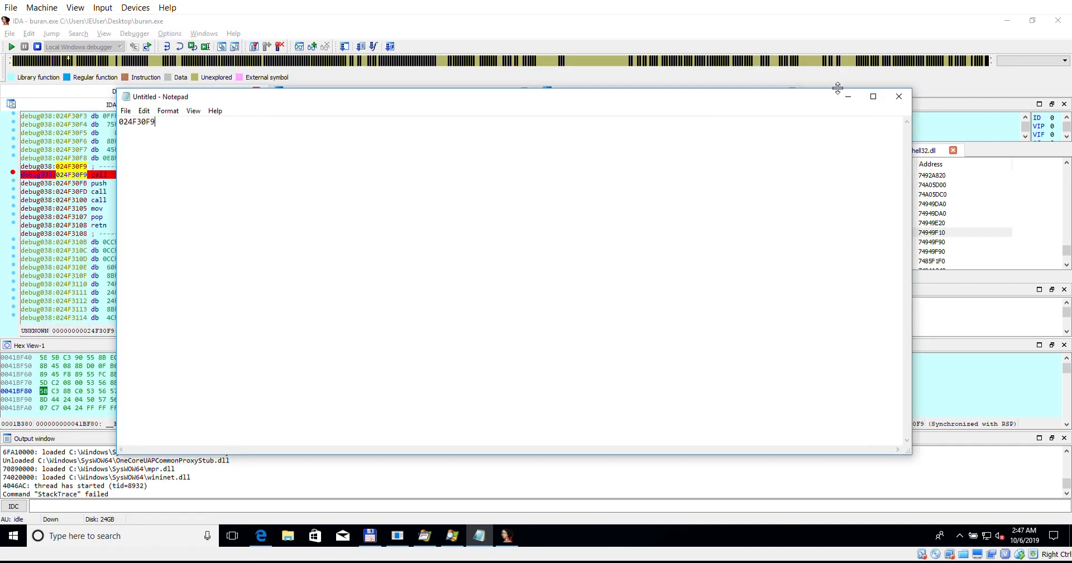
left_click(847, 104)
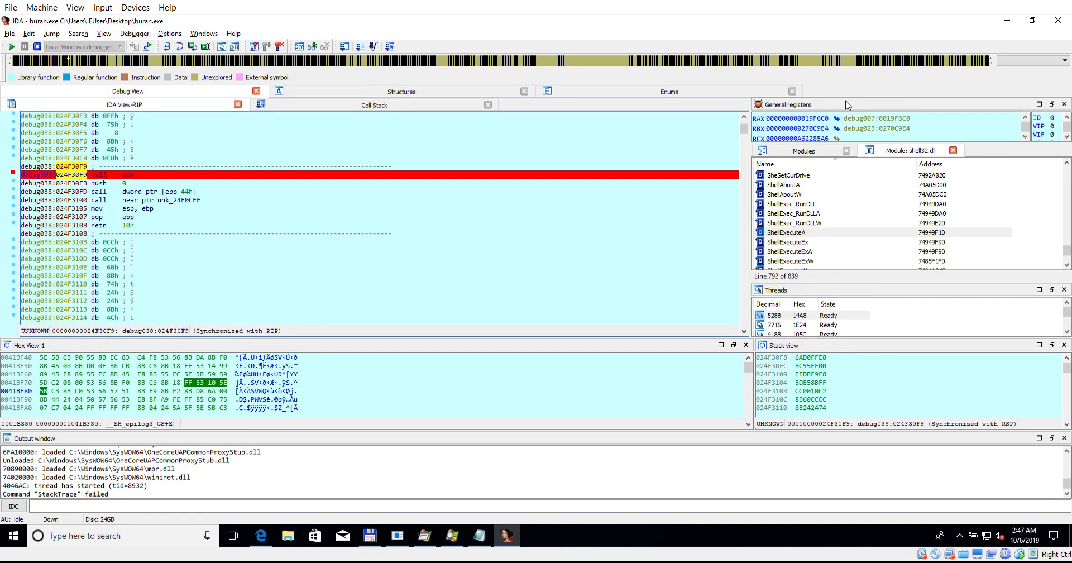
Step: Find kernel32.dll among the loaded modules and open its list of exported functions
left_click(795, 155)
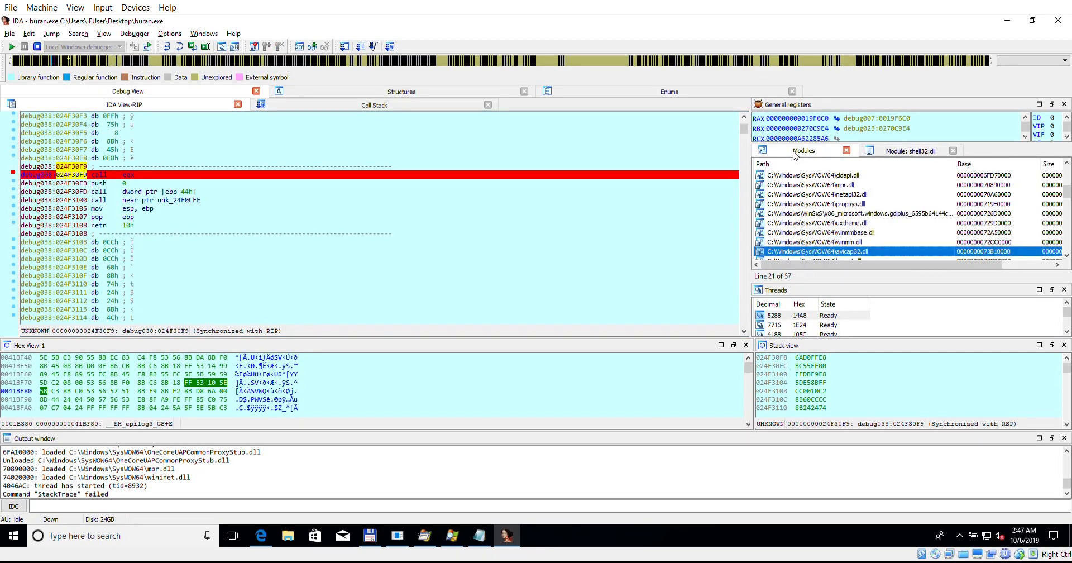
left_click(831, 204)
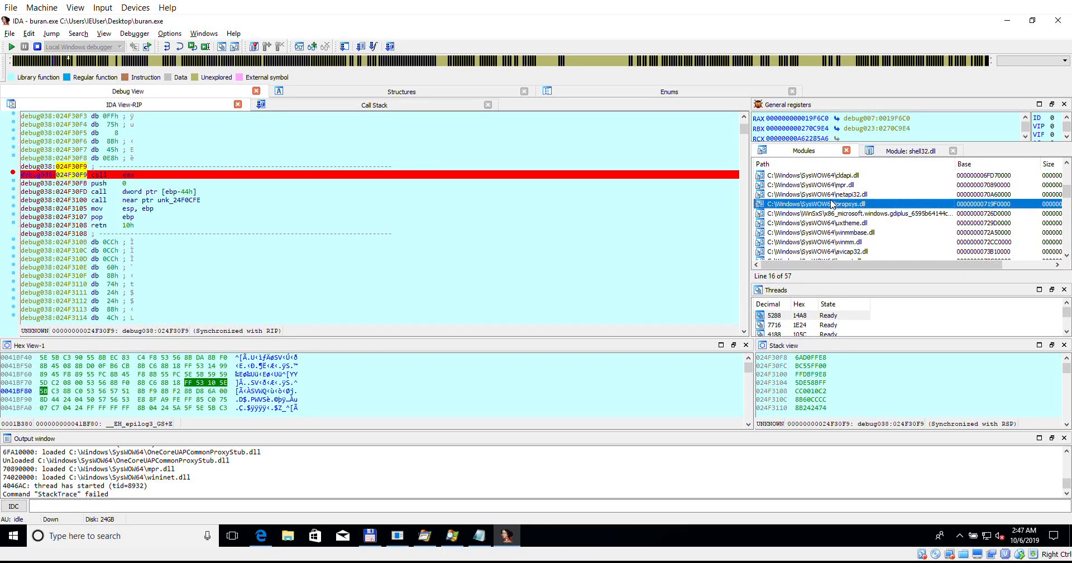
scroll(832, 204, "up", 3)
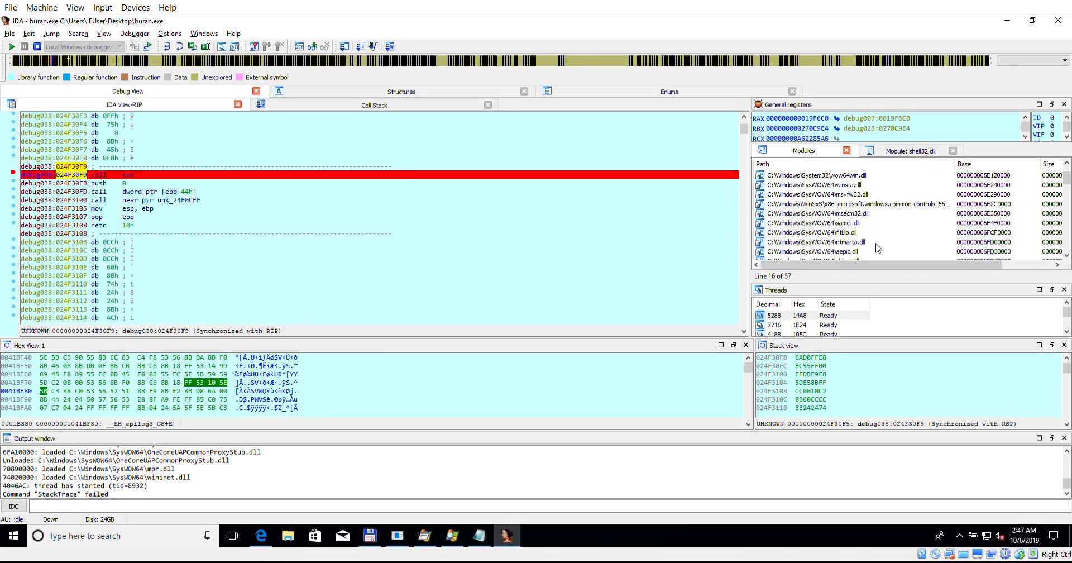
scroll(877, 248, "up", 1)
scroll(877, 247, "down", 1)
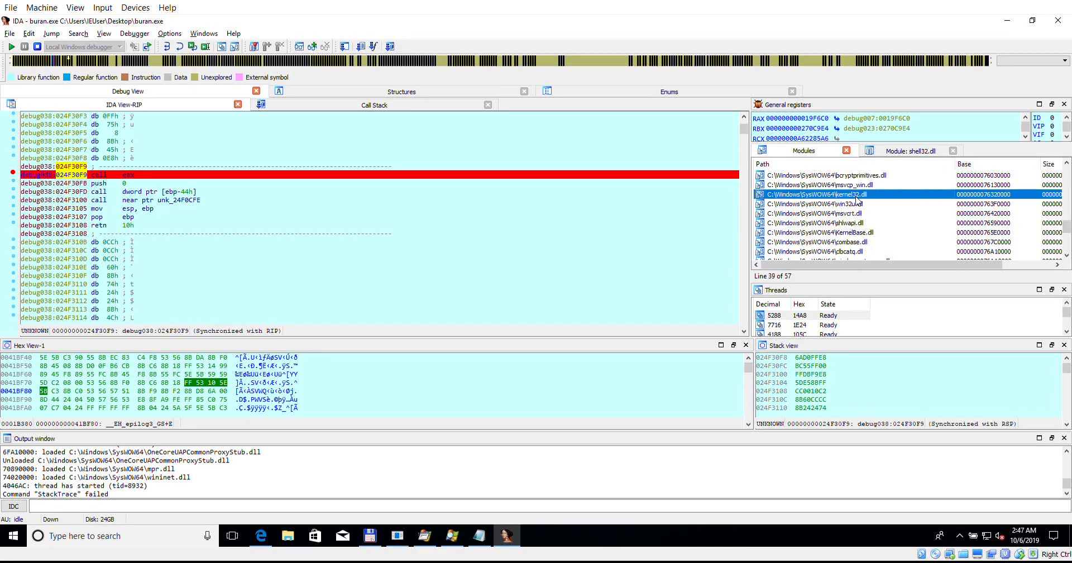
double_click(848, 201)
left_click(815, 164)
left_click(818, 198)
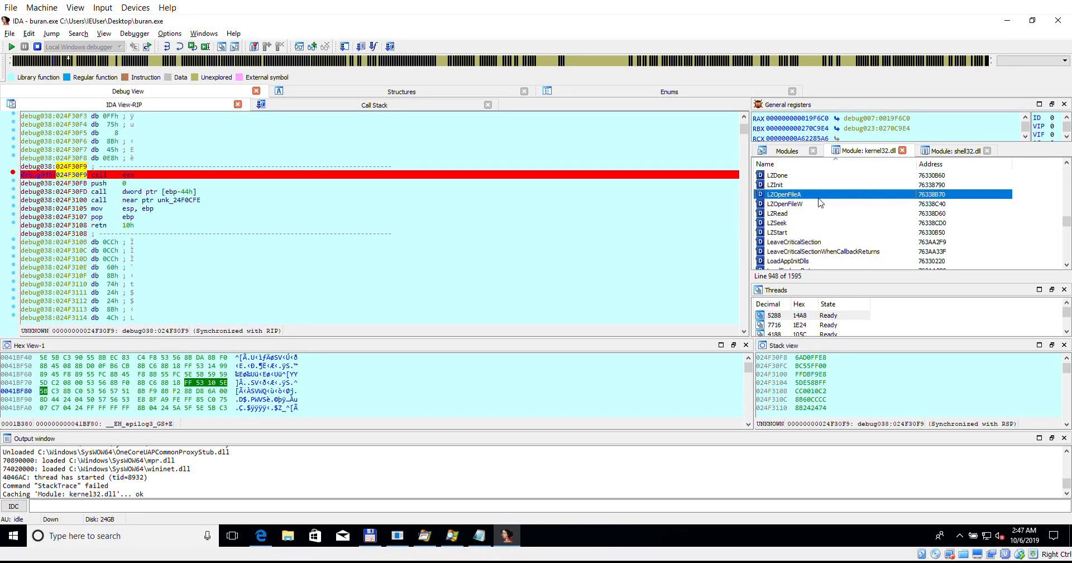
Step: Locate VirtualAlloc in the kernel32.dll functions and set a breakpoint on its first instruction
type("Virt")
key("Return")
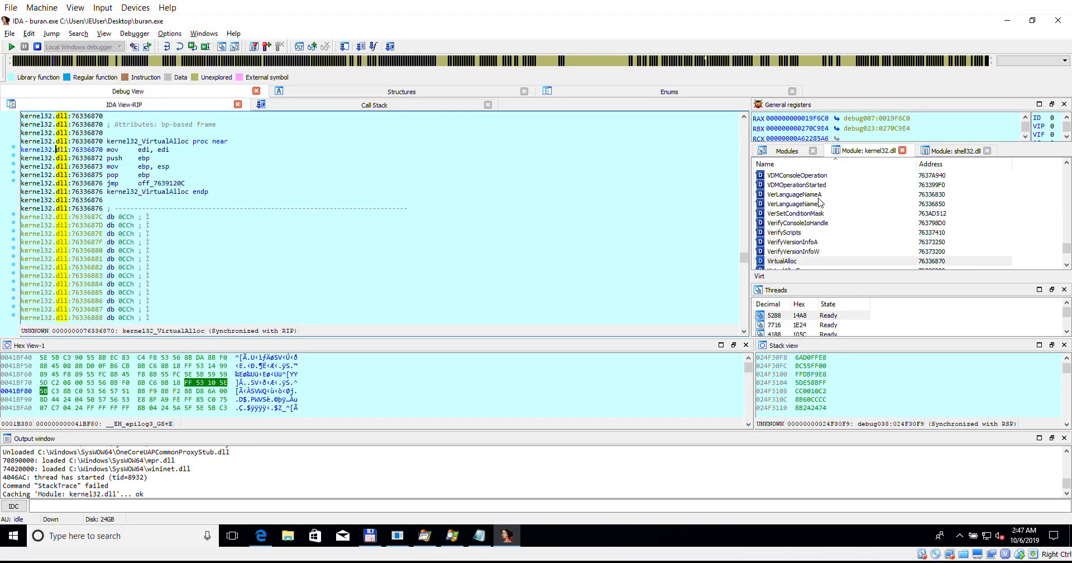
left_click(118, 150)
key("F2")
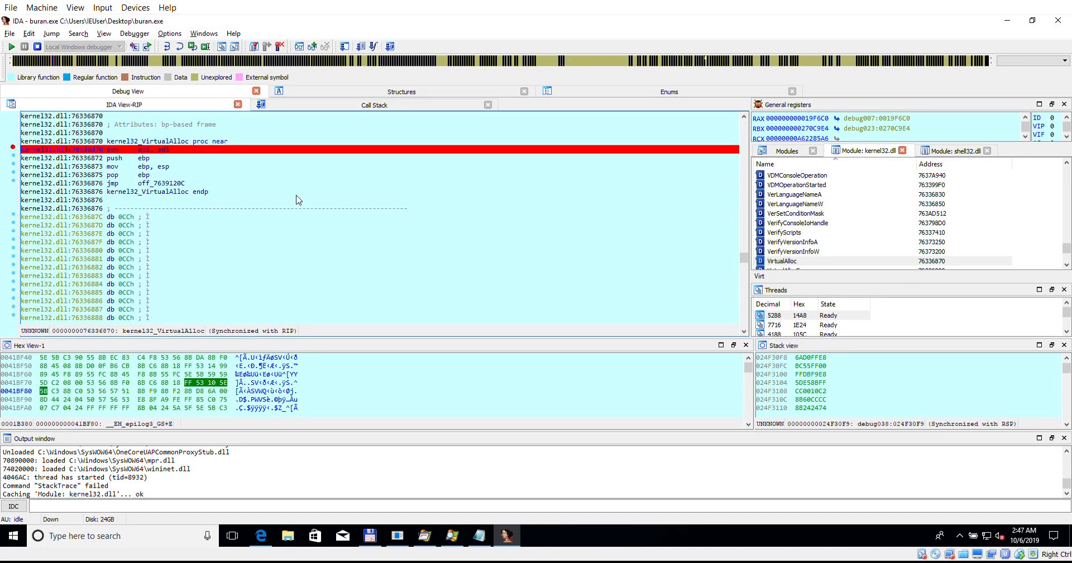
Step: Set a breakpoint on the first instruction of kernel32.dll's VirtualAllocEx and return to the code at 024F30F9
scroll(857, 248, "down", 1)
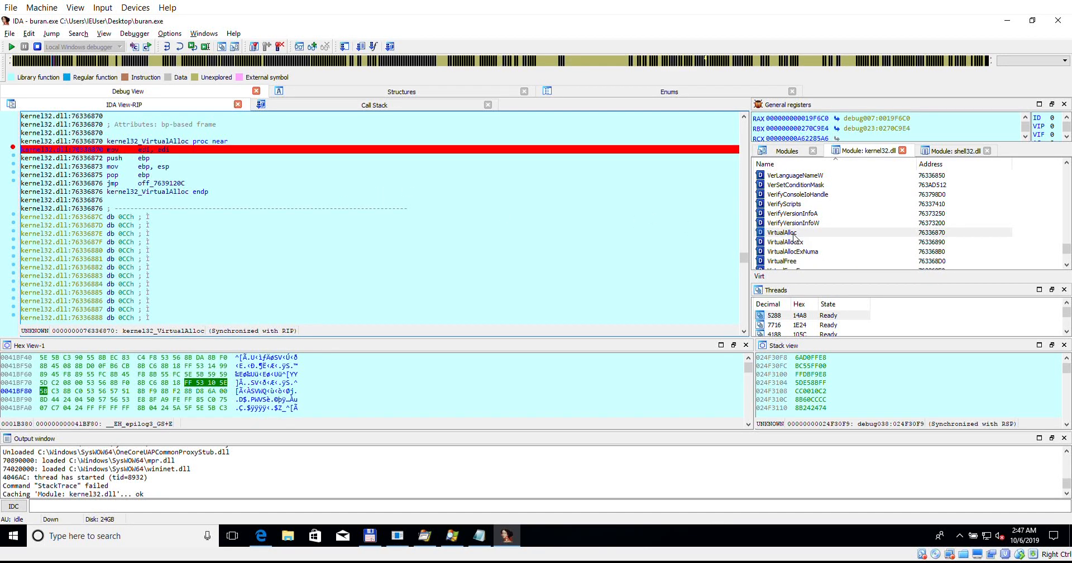
left_click(796, 241)
key("Return")
key("F2")
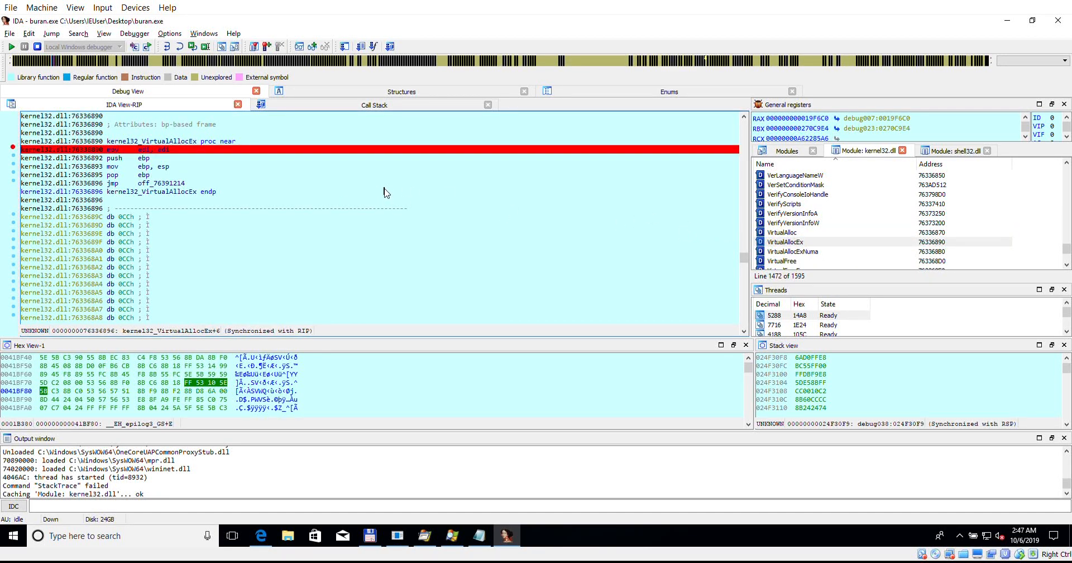
key("Escape")
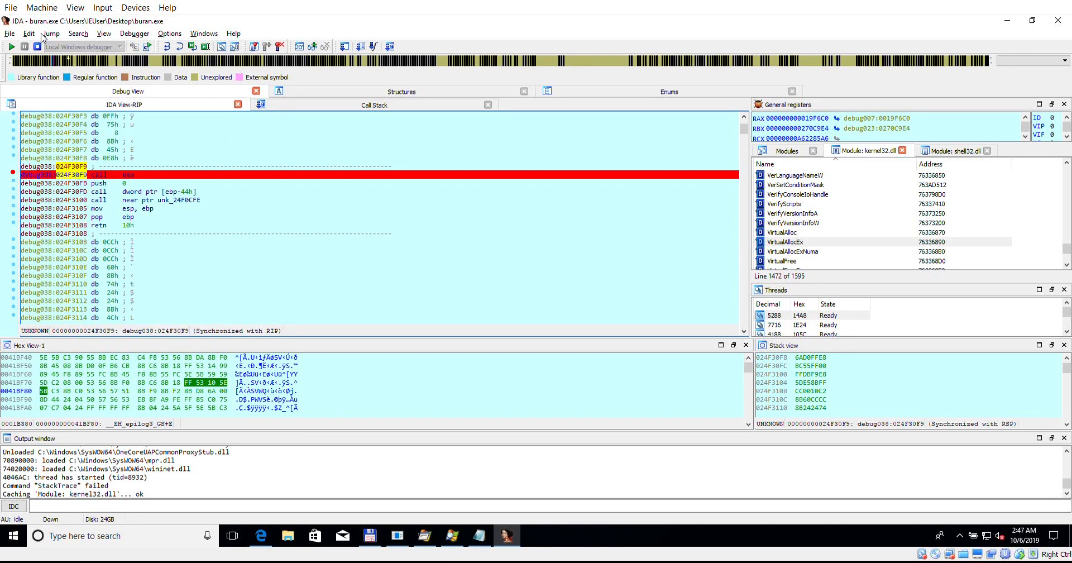
Step: Terminate the debugged process, restart it, and resume from the entry point through the LoadLibraryA call to call ebx at 404D9D
left_click(36, 47)
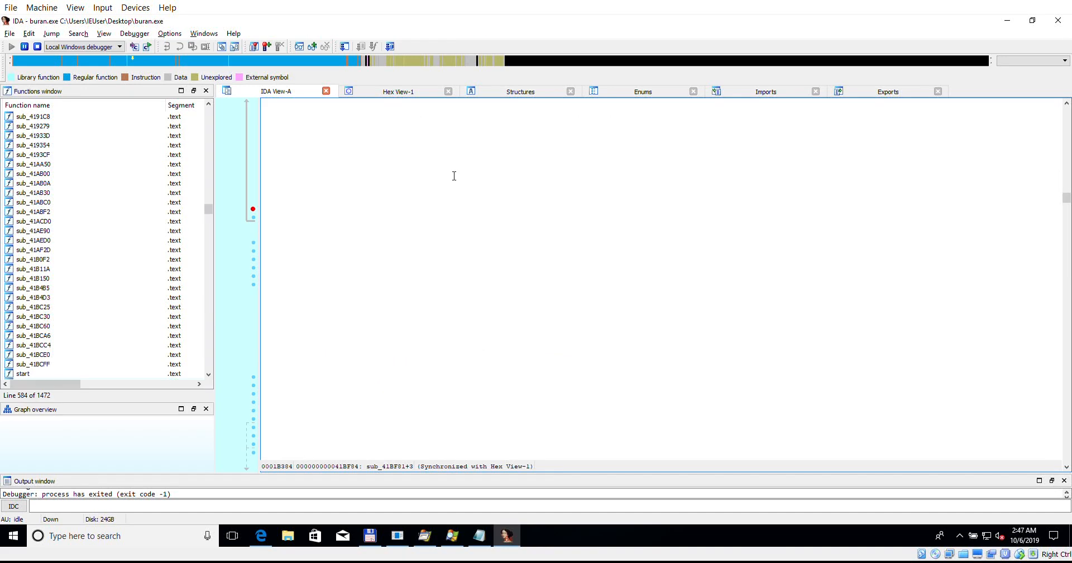
key("F9")
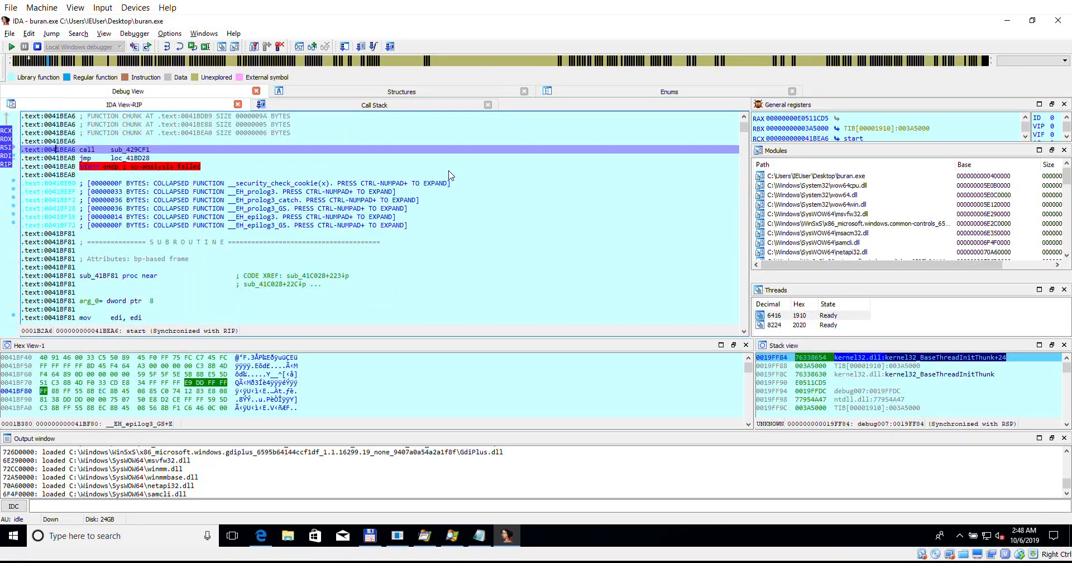
key("F9")
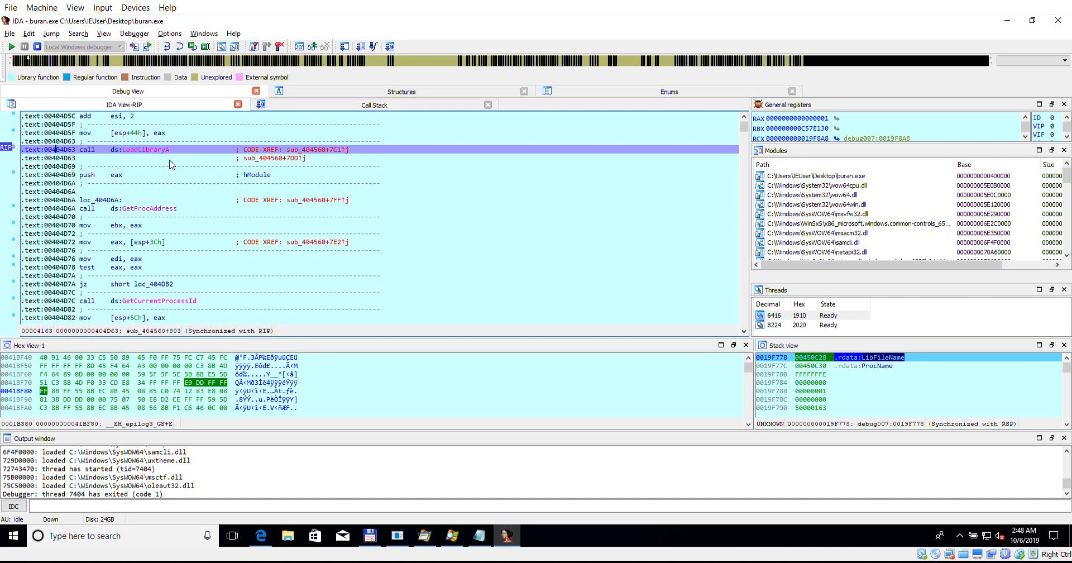
key("F9")
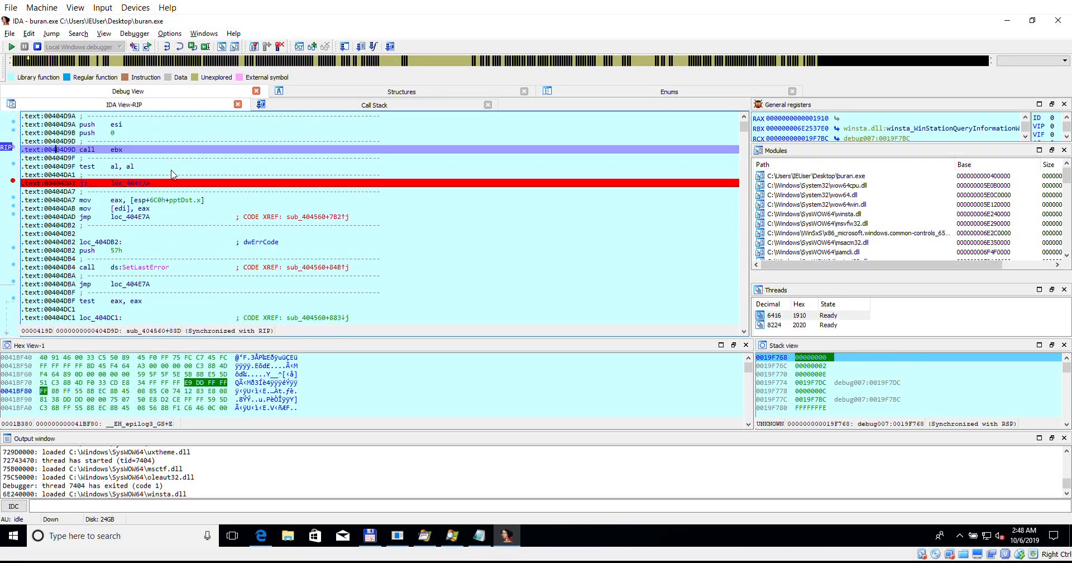
Step: Resume past call ebx at 404D9D, suppressing the exception warning for this session and passing the exception to the application
key("F9")
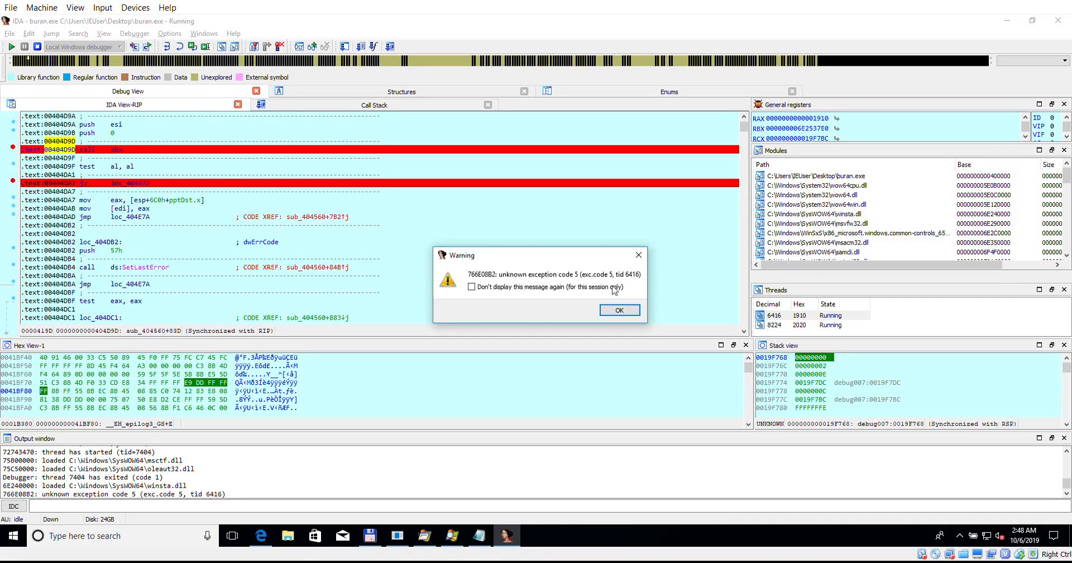
left_click(543, 289)
left_click(624, 312)
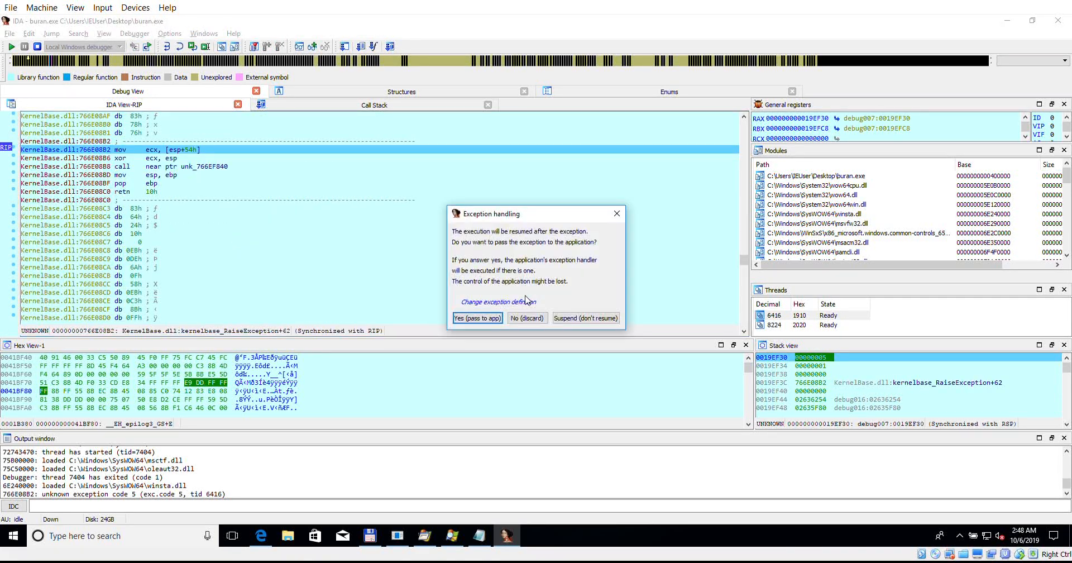
left_click(477, 318)
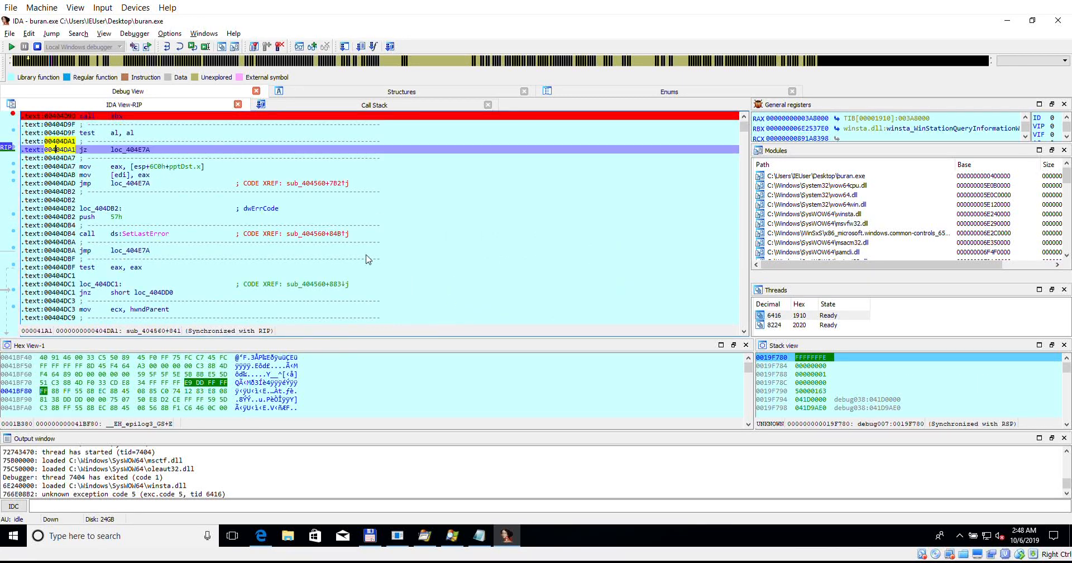
Step: Resume to the jl at 404EC5, set a breakpoint on it, and set the instruction pointer to the mov ebx instruction at 404ECB
key("F9")
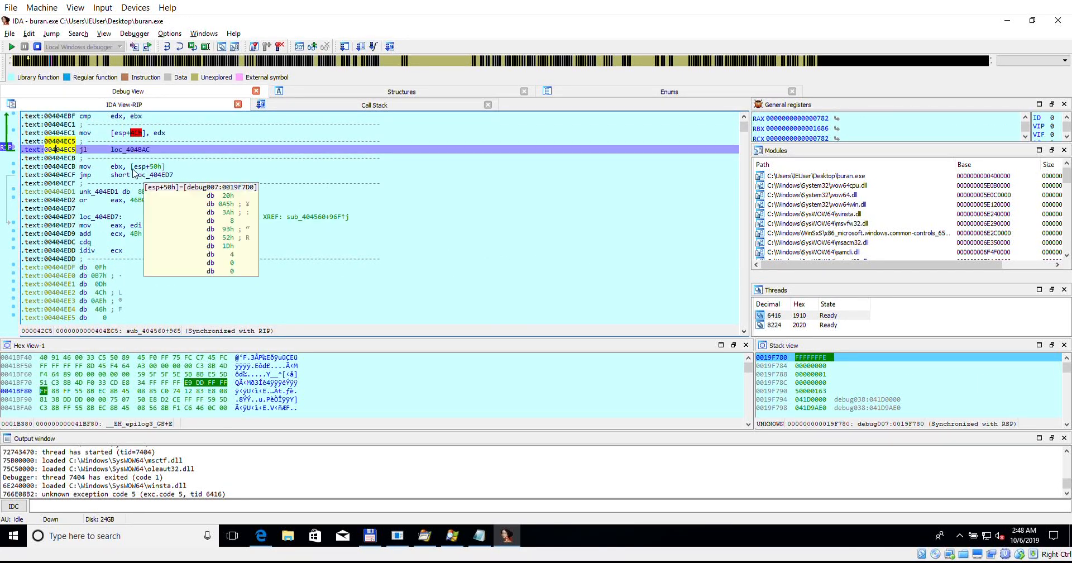
mouse_move(140, 155)
key("F2")
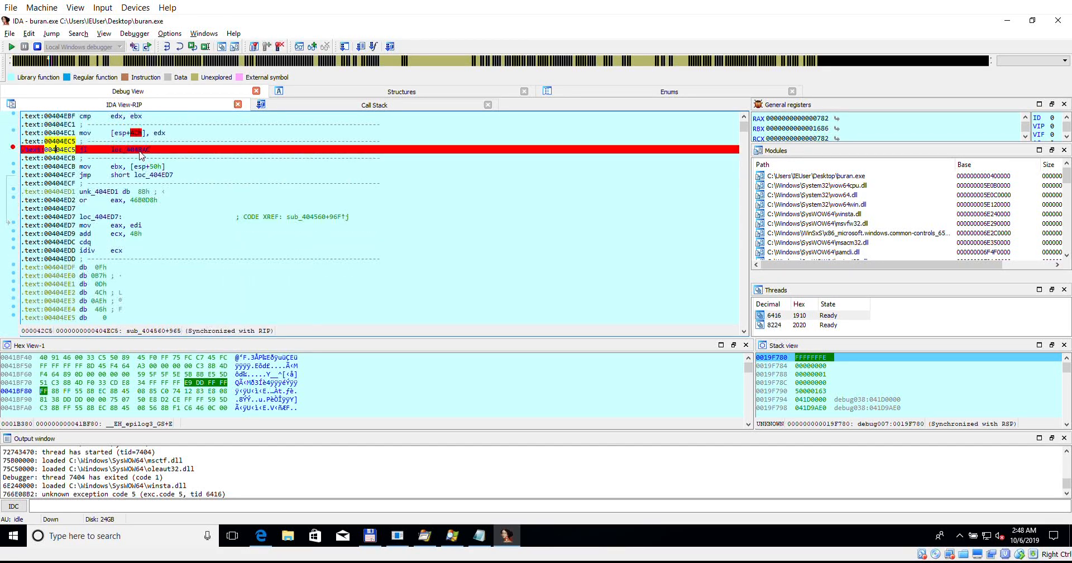
right_click(147, 166)
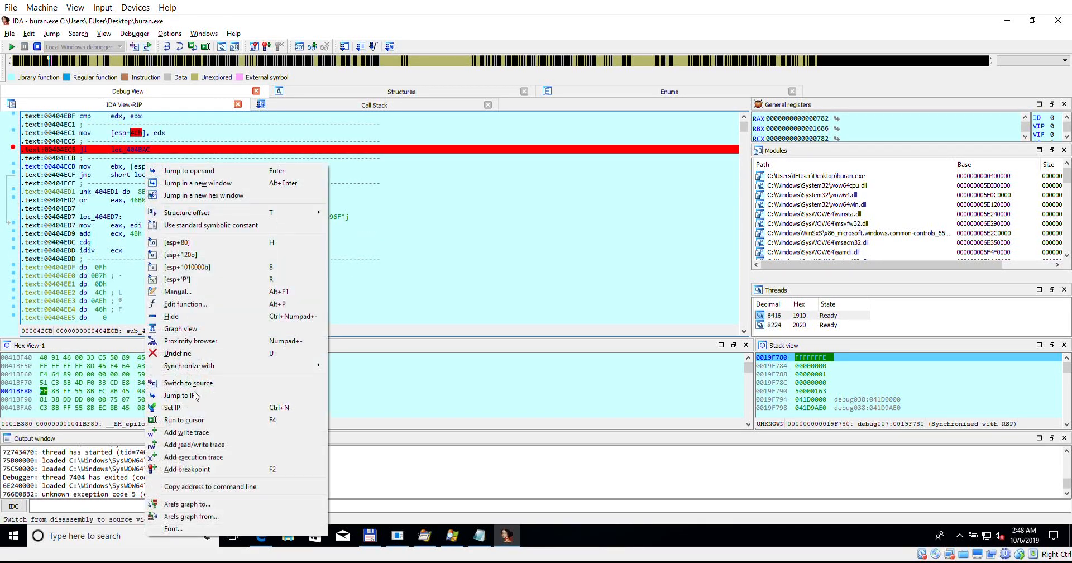
left_click(188, 407)
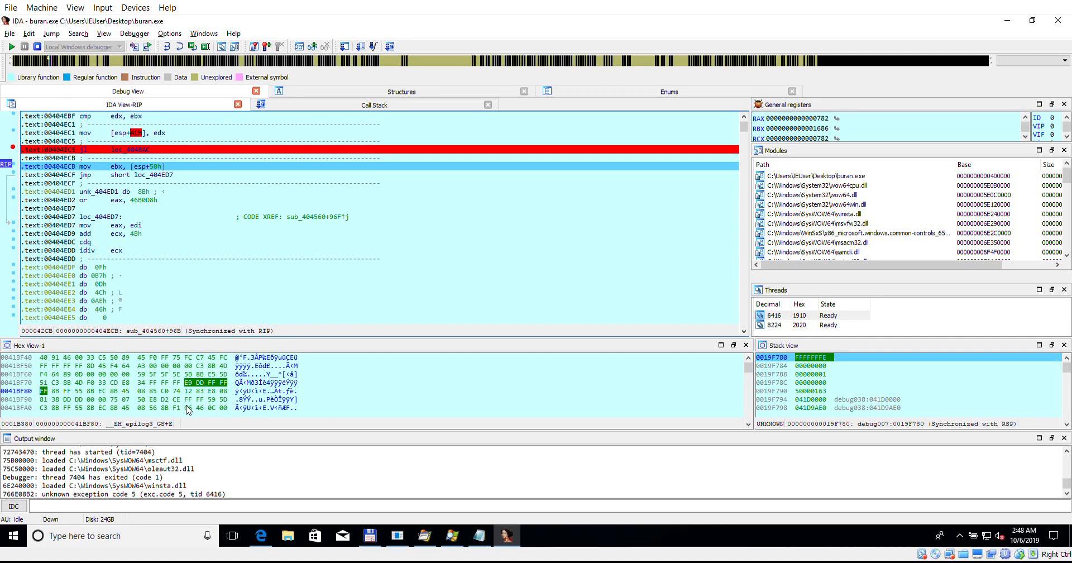
Step: Resume to the VirtualAlloc breakpoint, run until the function returns, and follow eax to the newly allocated memory
key("F9")
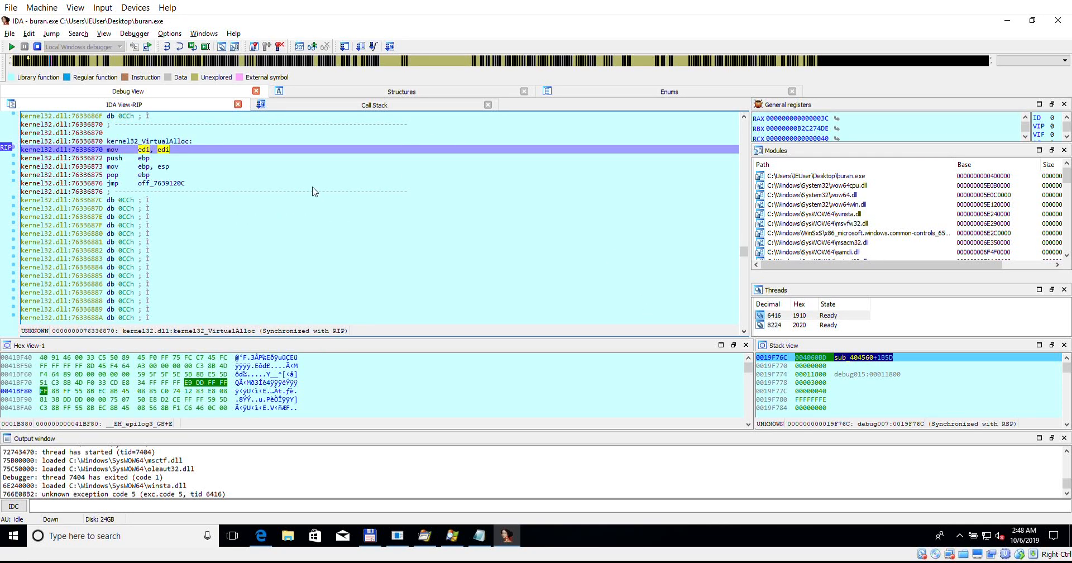
left_click(192, 47)
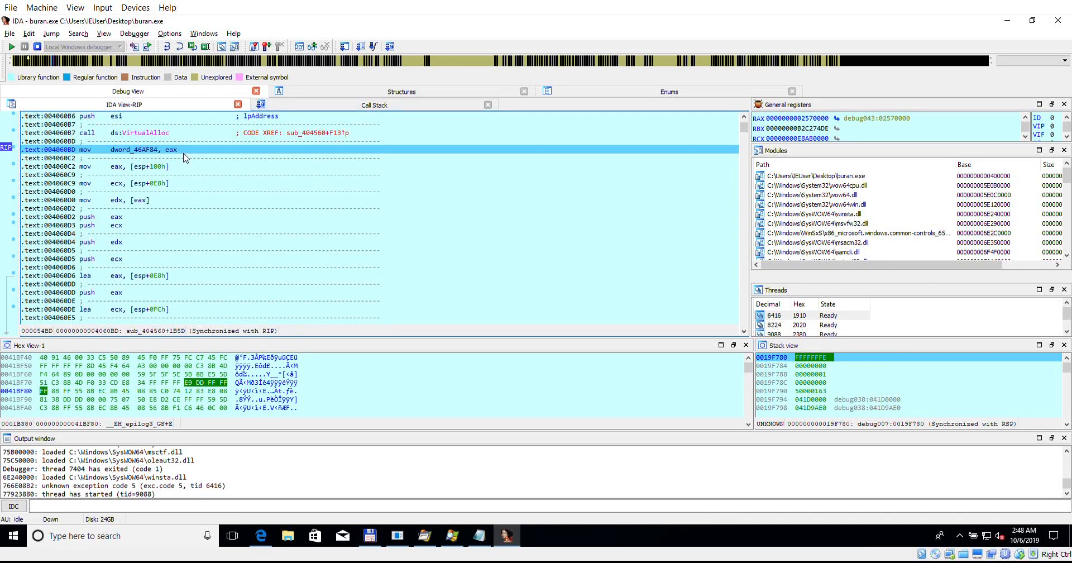
mouse_move(170, 153)
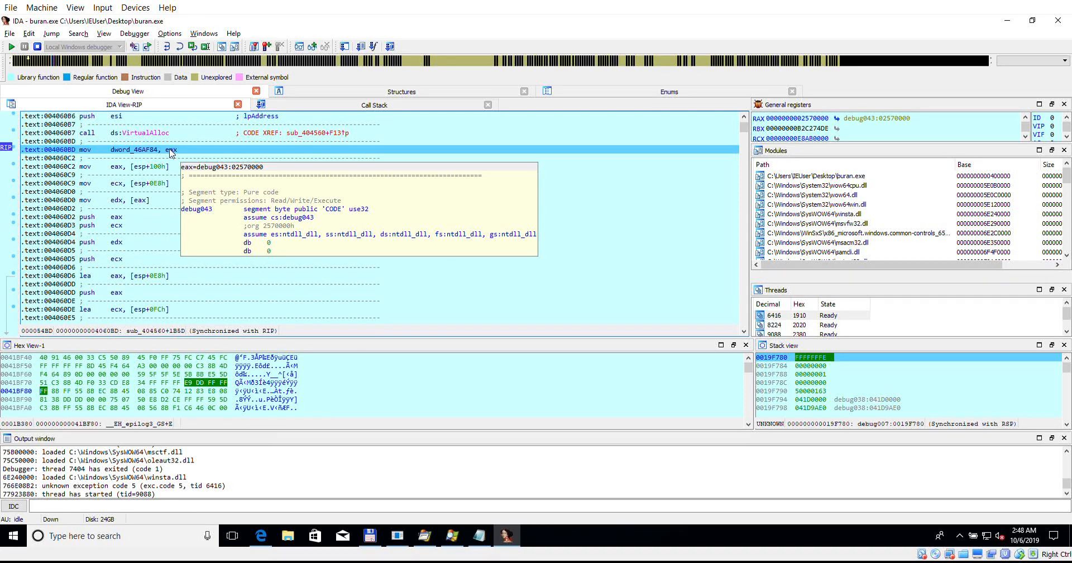
double_click(171, 150)
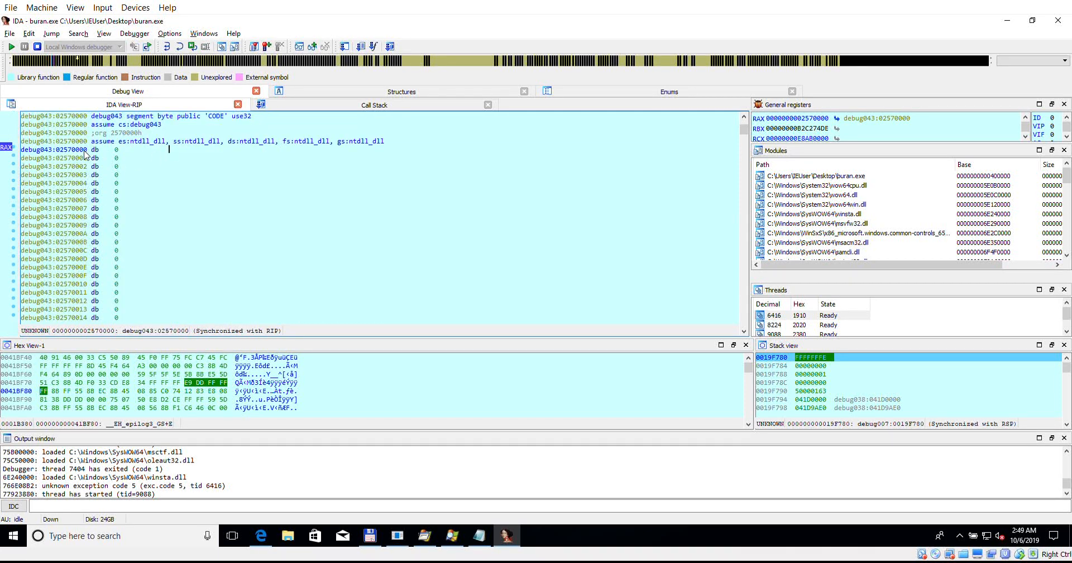
Step: Copy the allocated memory's base address 02570000 onto a new line in the Notepad notes
left_click(57, 151)
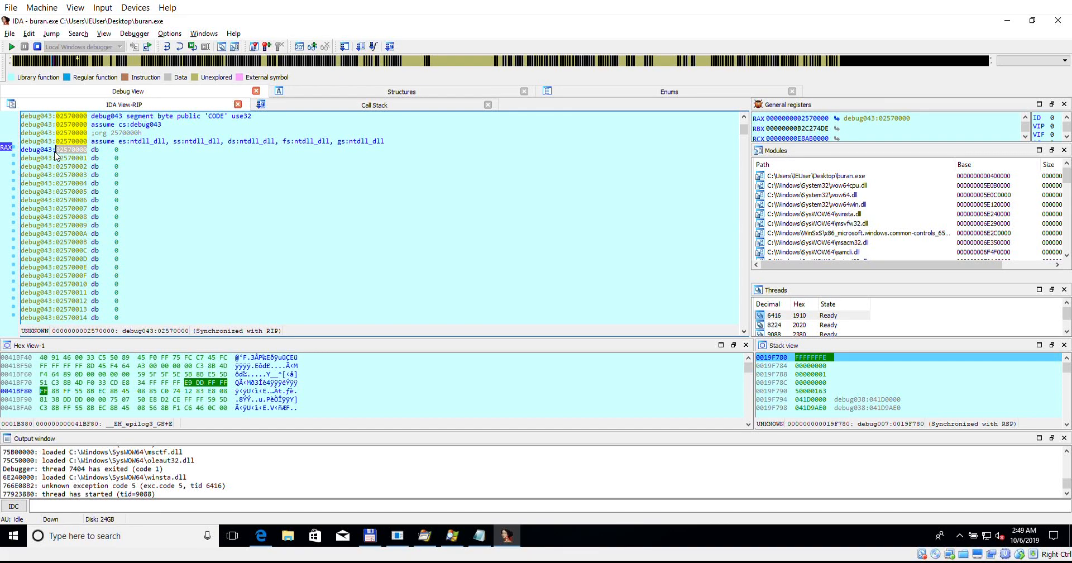
double_click(58, 151)
key("ctrl+c")
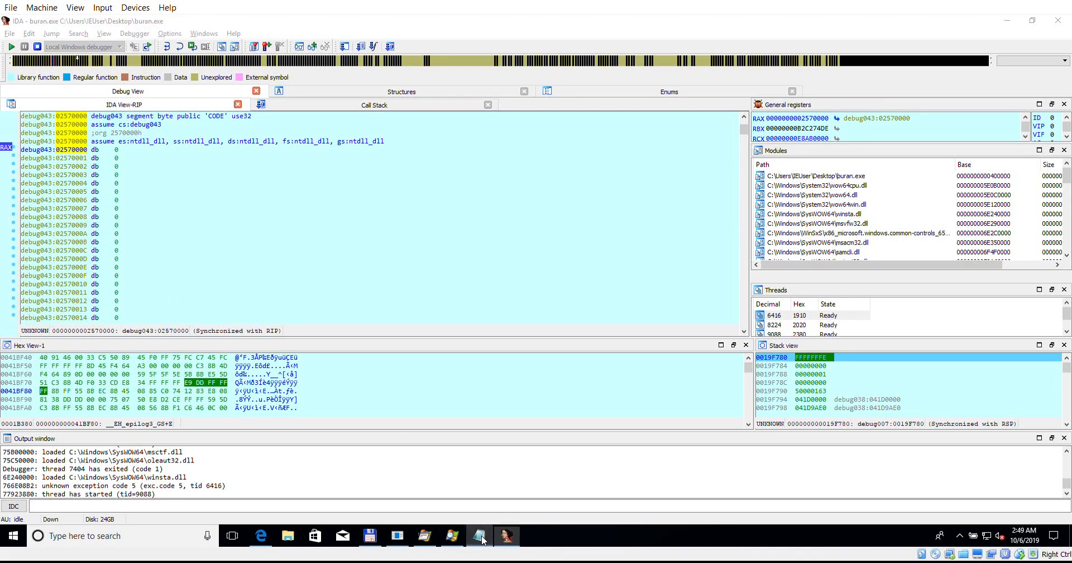
left_click(478, 535)
key("Return")
key("ctrl+v")
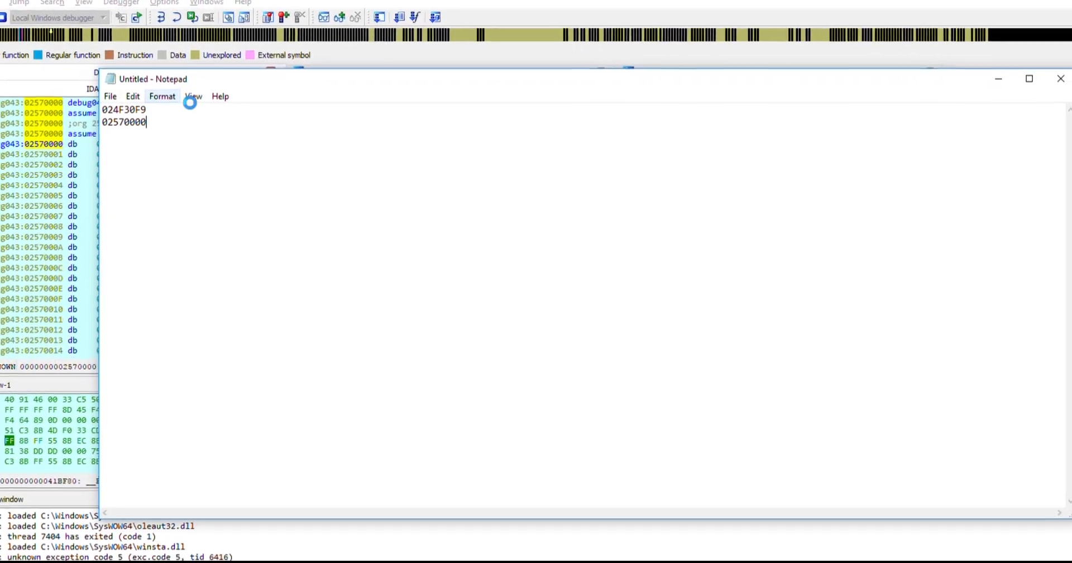
Step: Add the address 025730F9 on a third Notepad line, joining the base prefix 0257 with the offset 30F9 copied from the first line
key("Return")
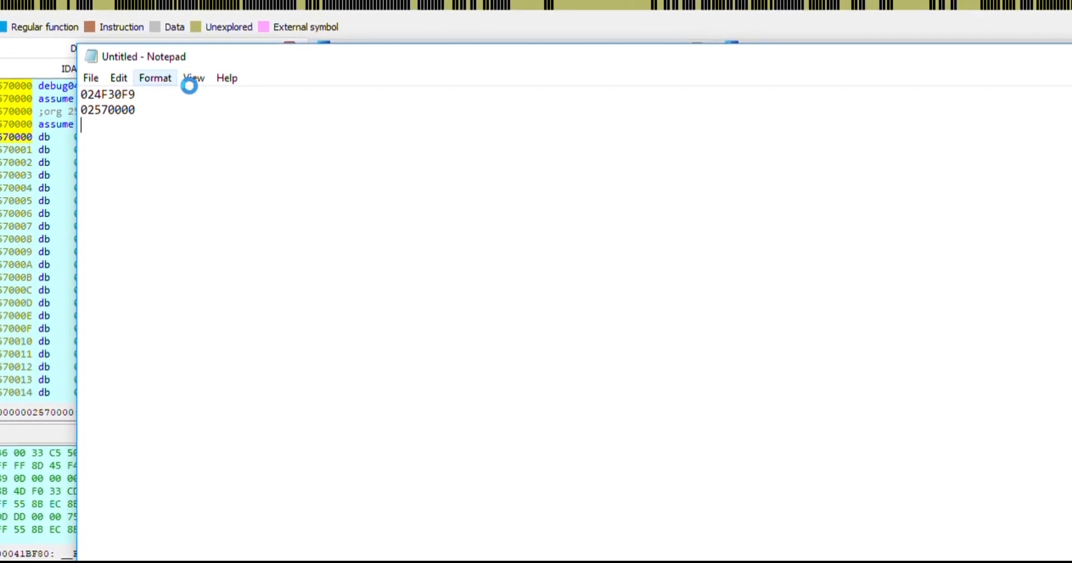
key("ctrl+v")
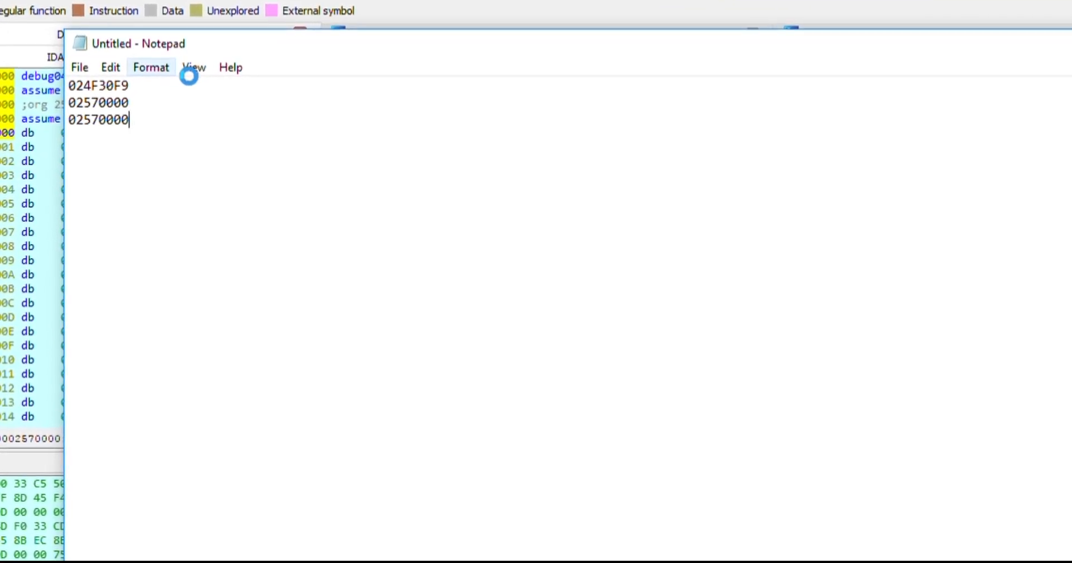
key("BackSpace")
key("BackSpace")
key("BackSpace")
key("BackSpace")
key("BackSpace")
type("7")
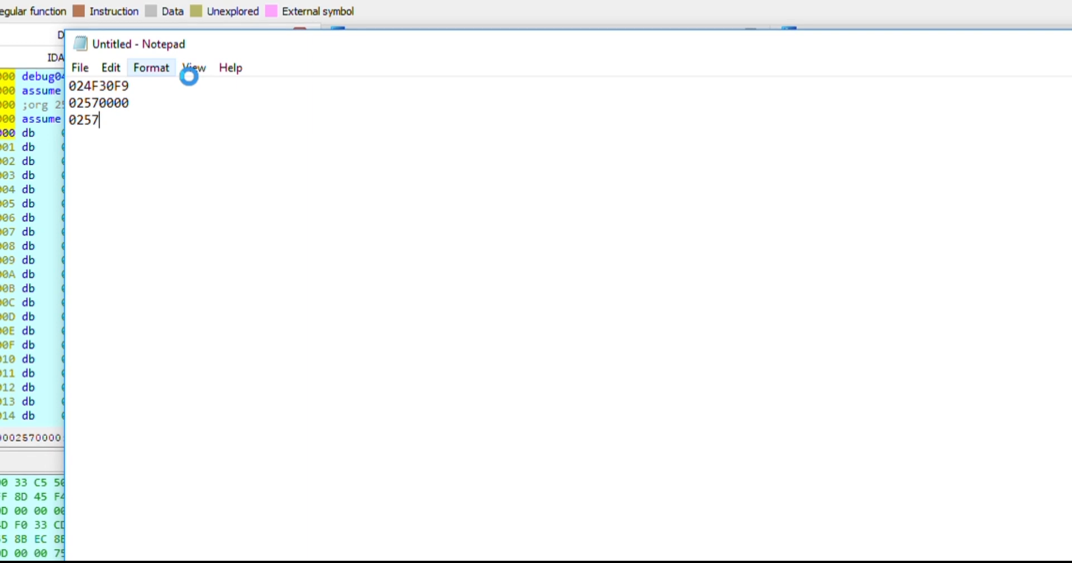
key("Up")
key("Up")
key("shift+End")
key("ctrl+c")
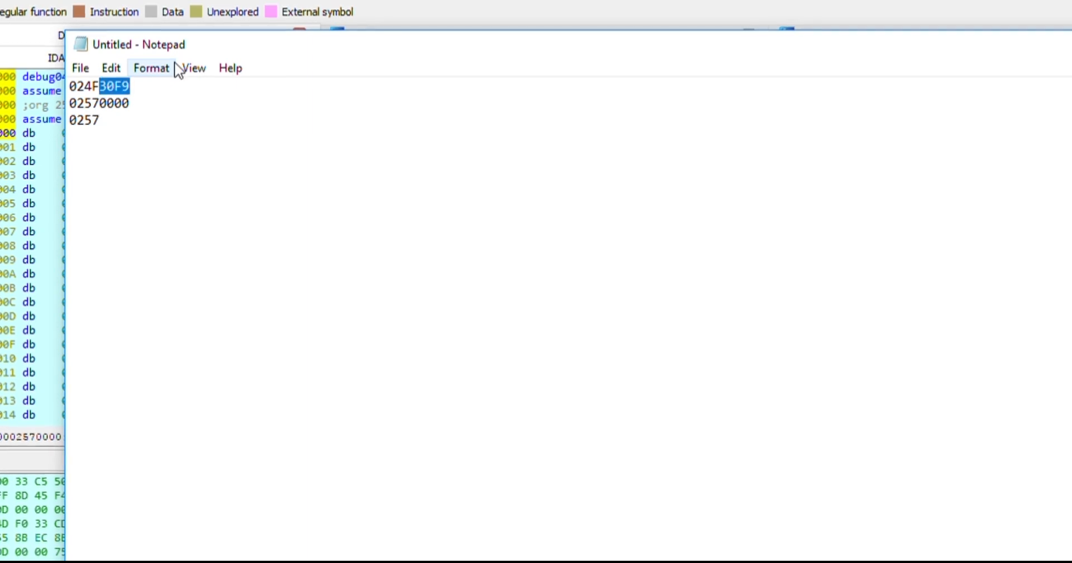
key("Down")
key("Down")
key("ctrl+v")
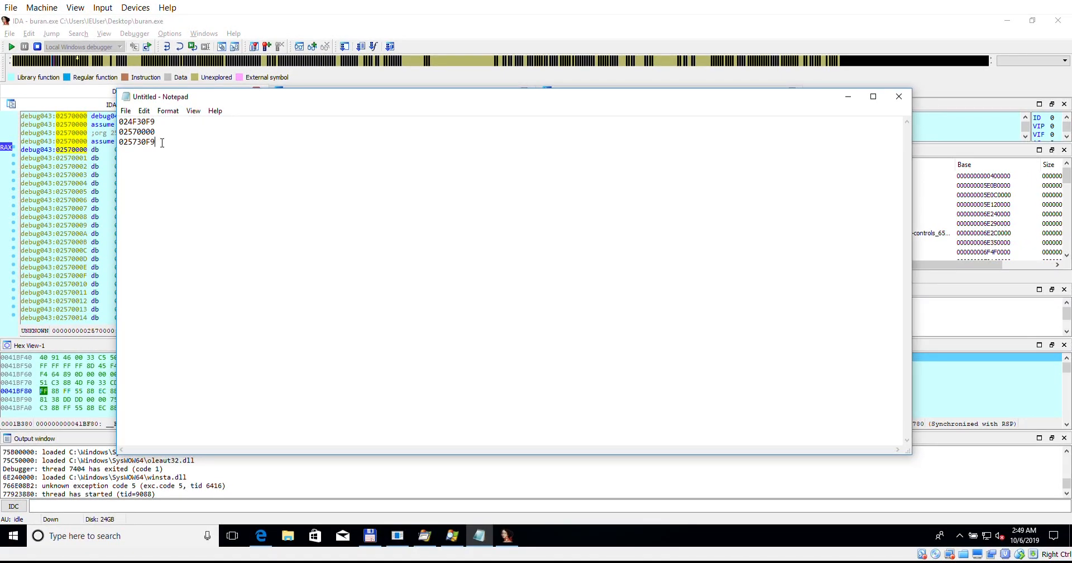
Step: Copy 025730F9 from the notes, jump to it in IDA, and set a hardware execute breakpoint of size 0x1 there
left_click_drag(162, 143, 115, 154)
key("ctrl+c")
left_click(98, 199)
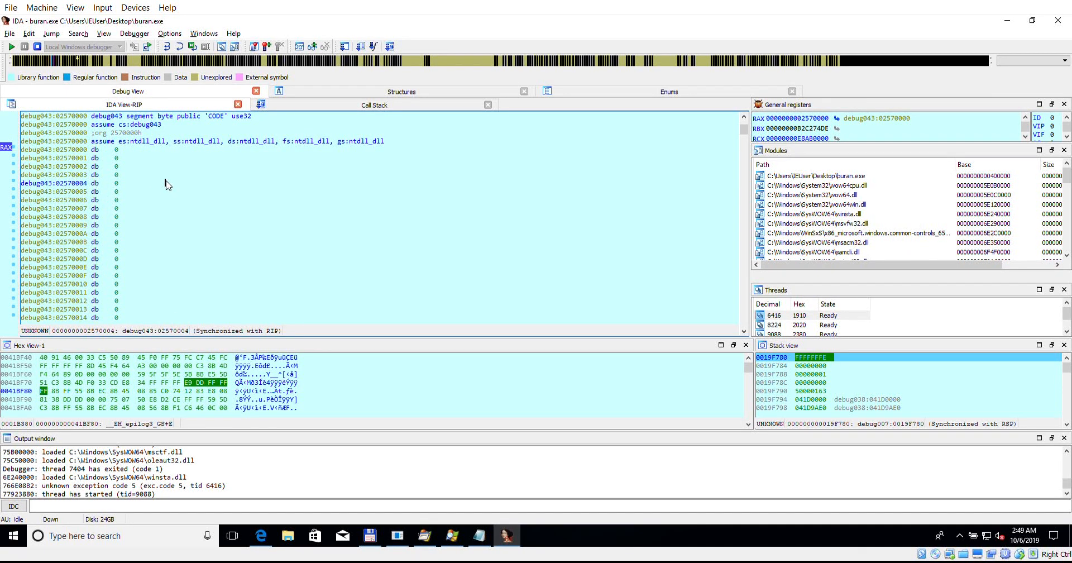
key("g")
key("ctrl+v")
key("Return")
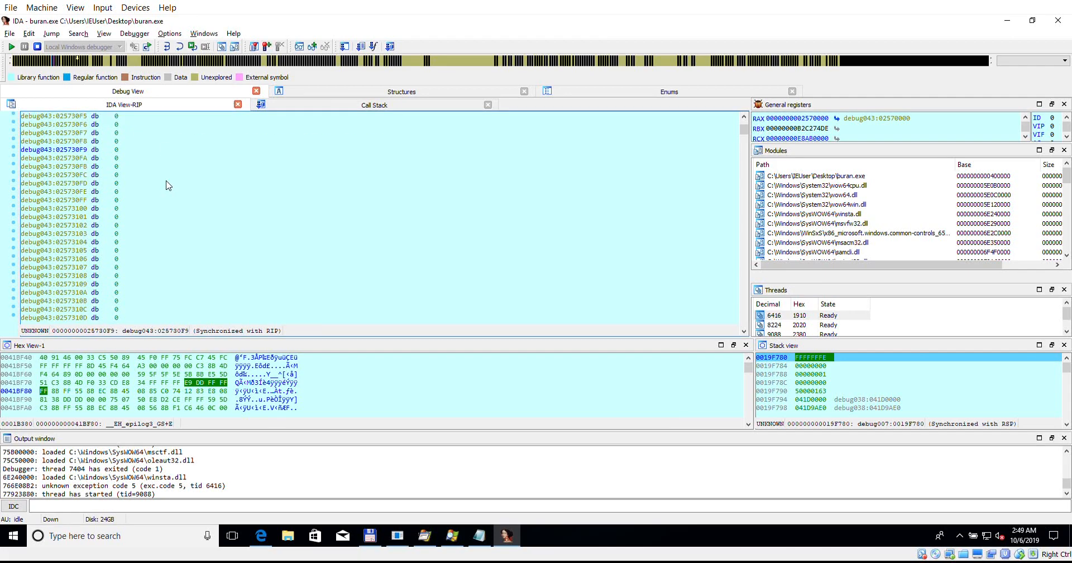
key("F2")
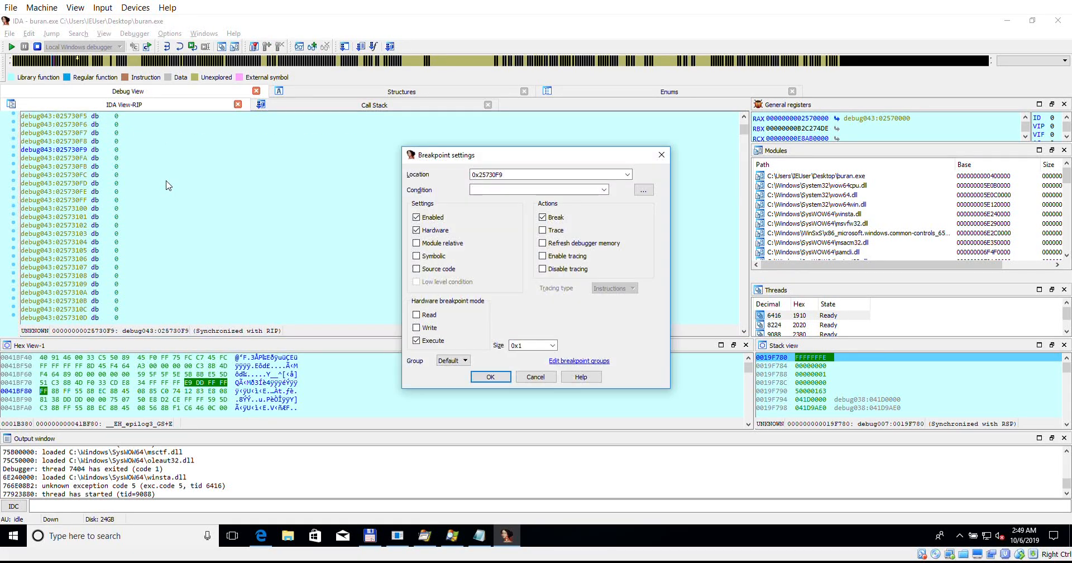
left_click(416, 230)
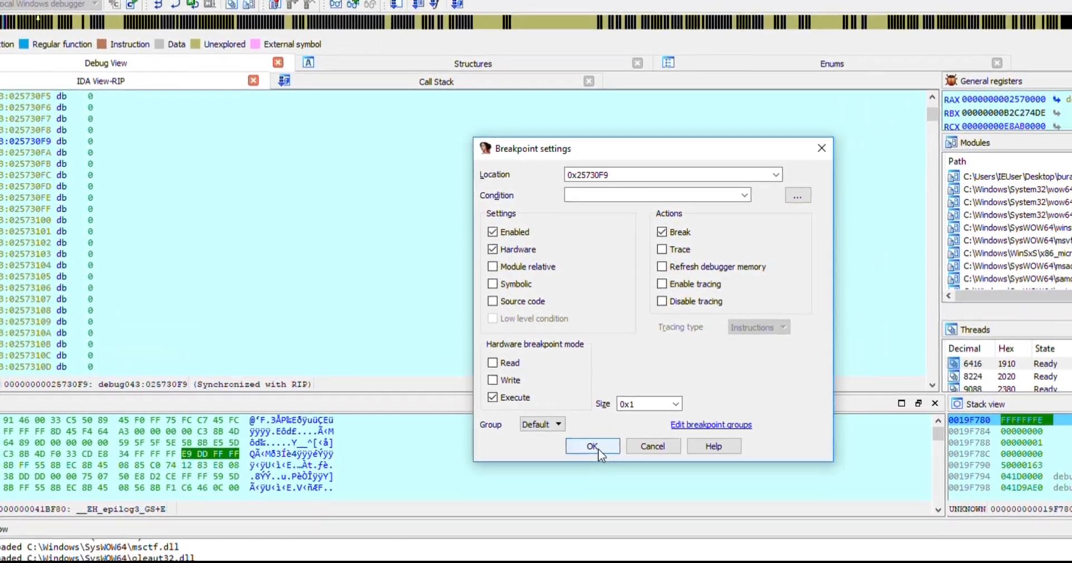
left_click(603, 452)
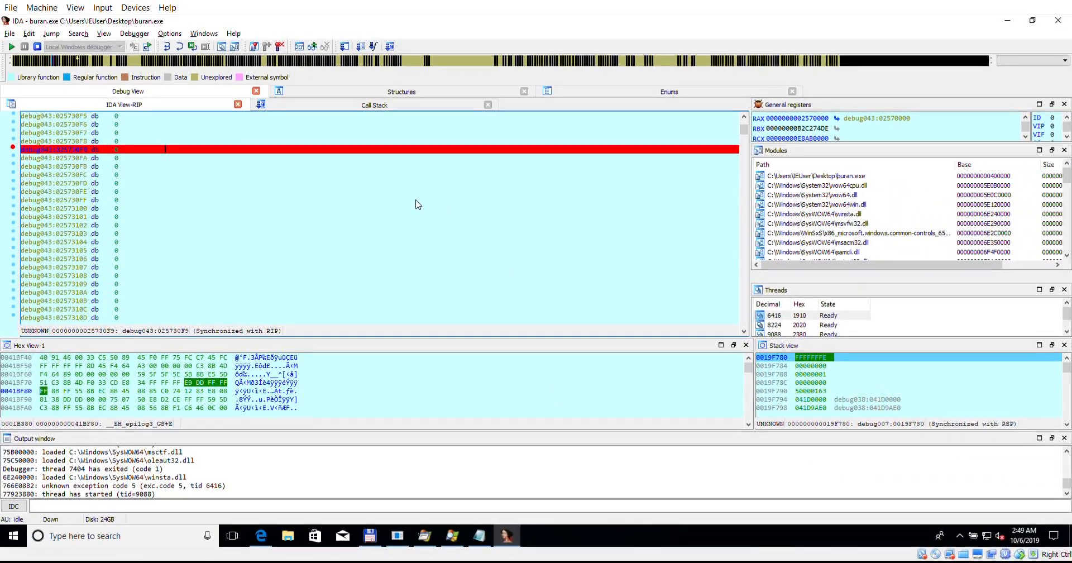
Step: Resume to the breakpoint at 025730F9 and follow the target of call eax to the original entry point
key("F9")
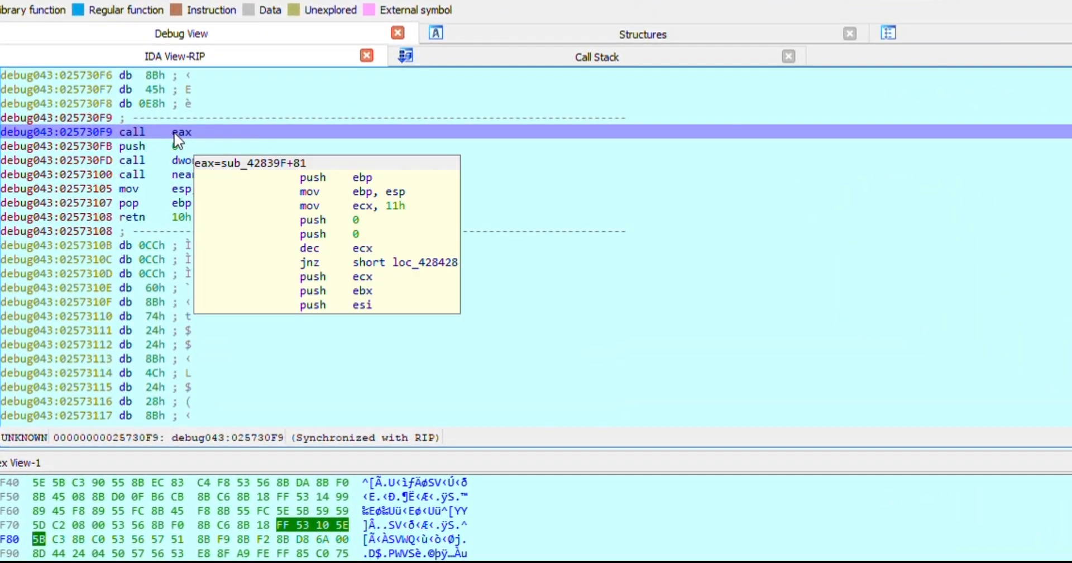
mouse_move(175, 133)
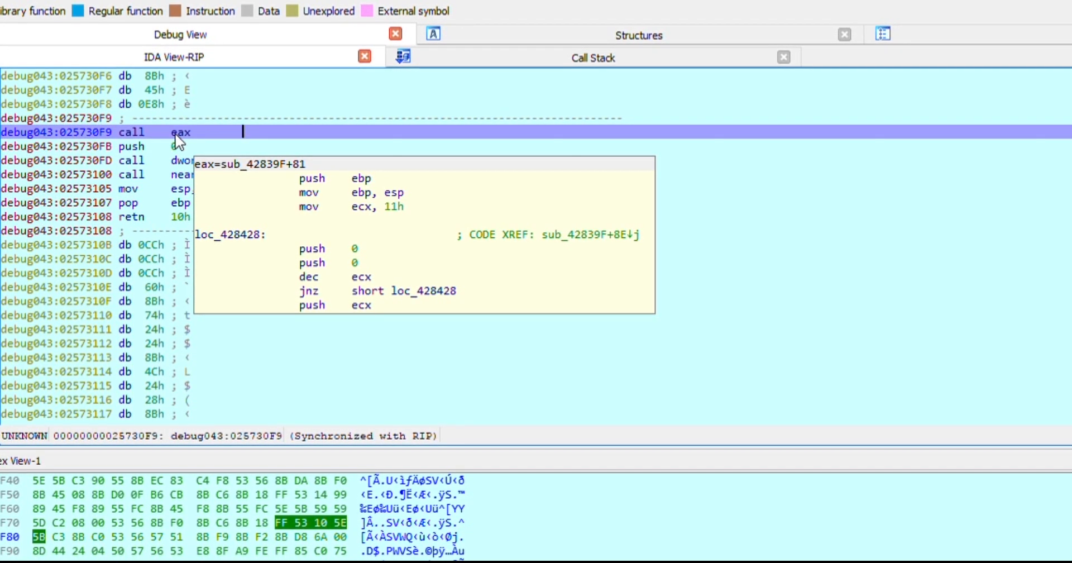
double_click(176, 133)
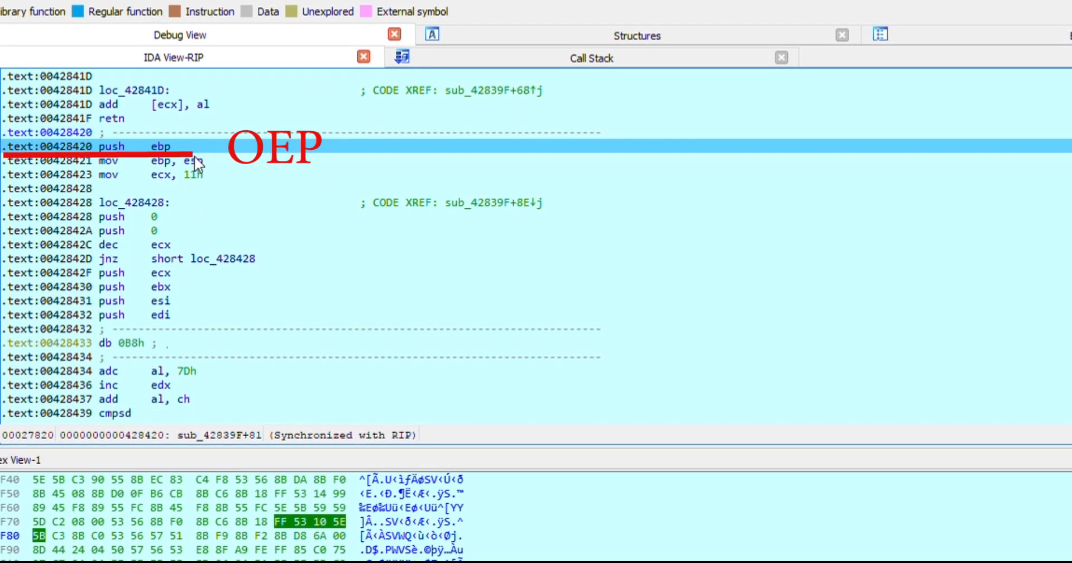
scroll(220, 148, "up", 2)
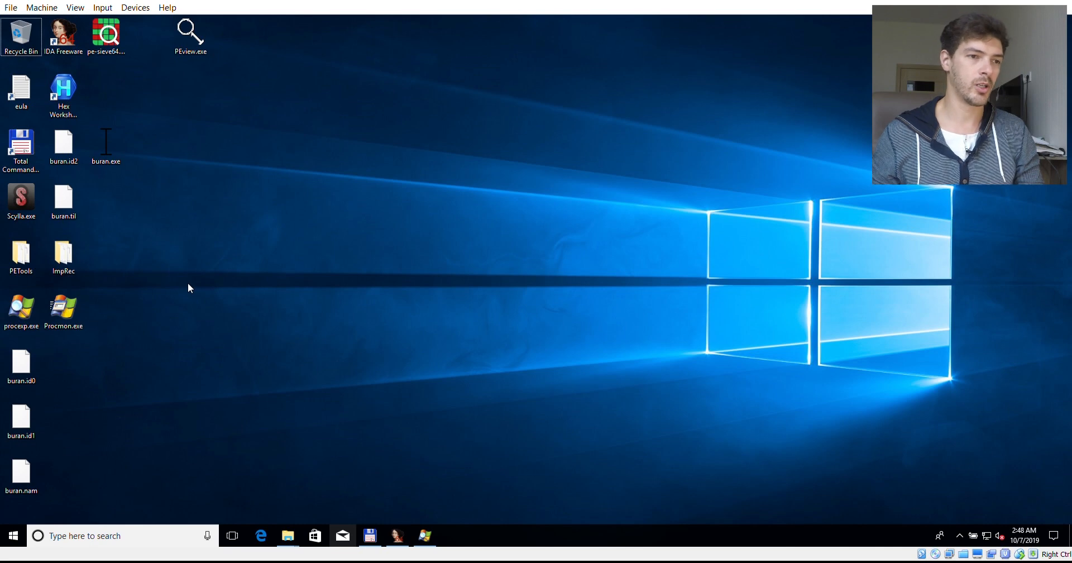
Step: Open Scylla and attach it to the running buran.exe process
double_click(24, 206)
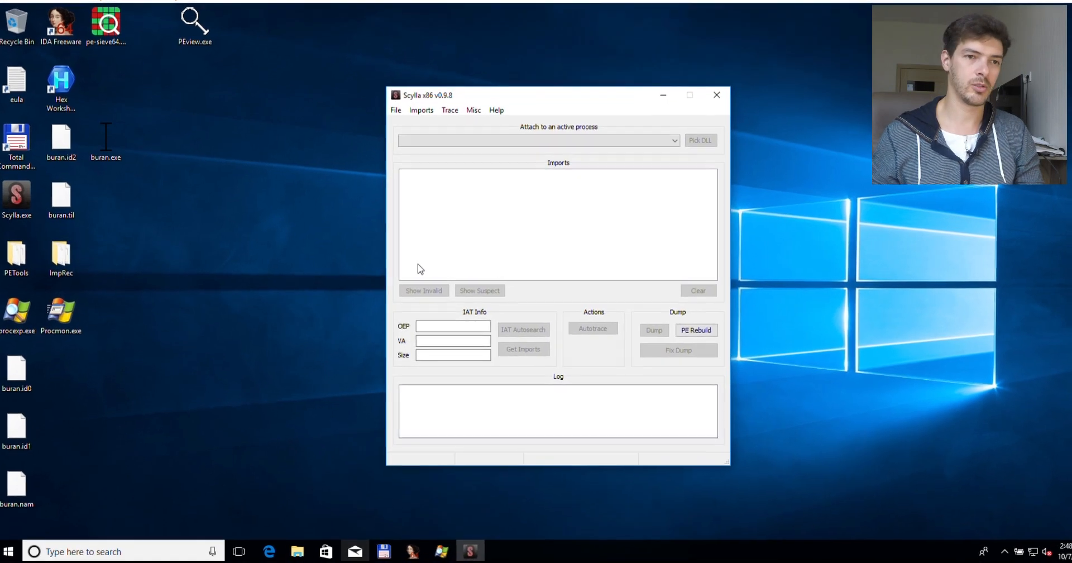
left_click(516, 136)
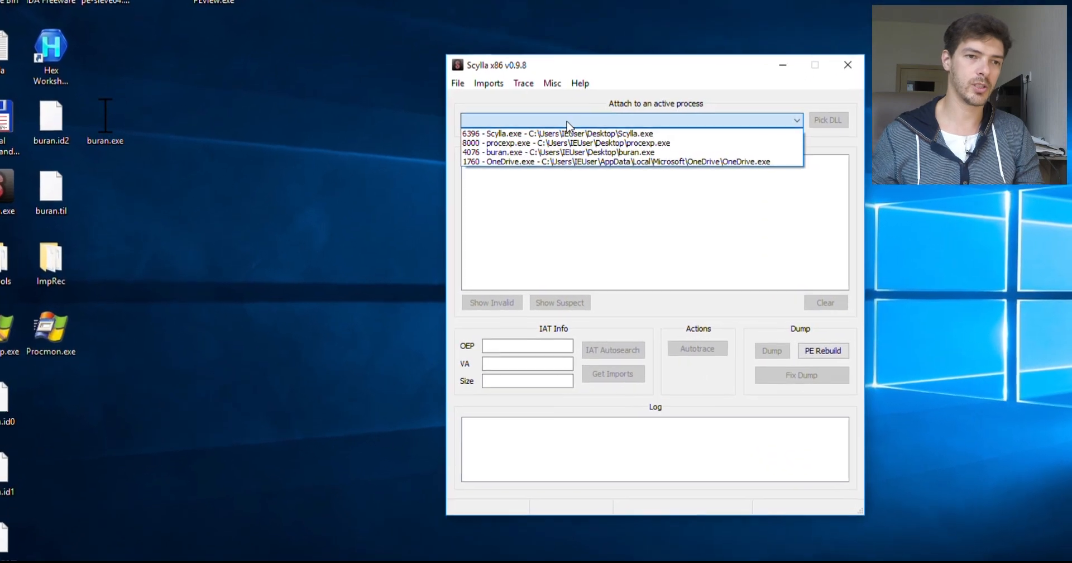
left_click(637, 149)
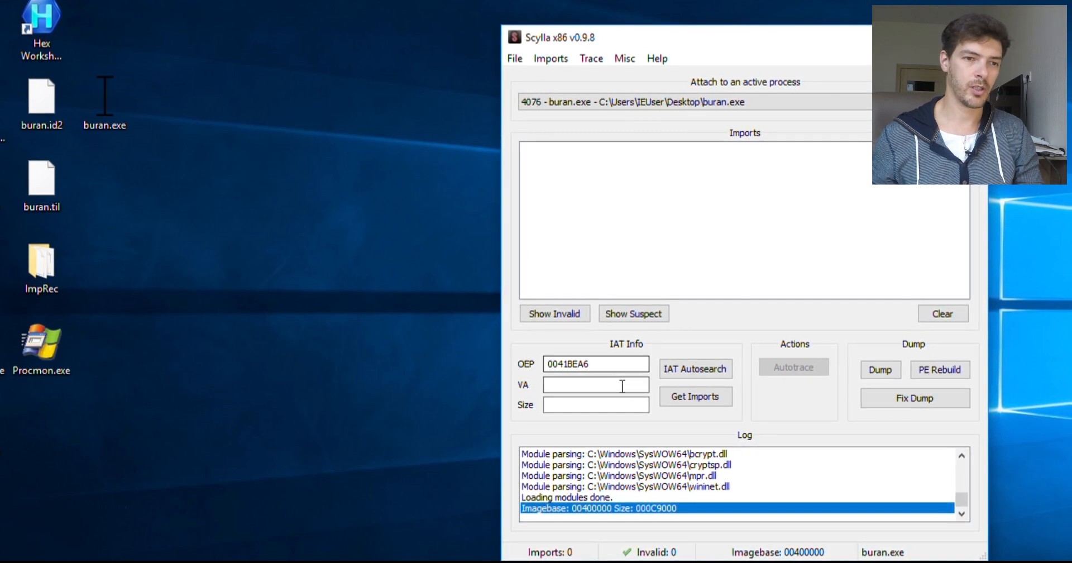
Step: Try an automatic IAT search and import retrieval with the prefilled OEP 0041BEA6
left_click(669, 369)
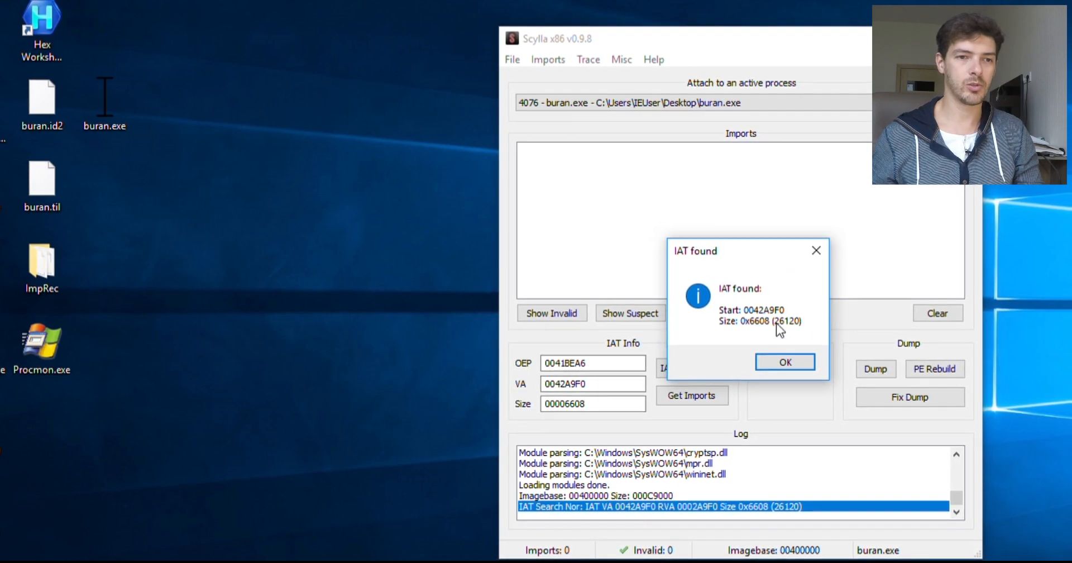
left_click(786, 361)
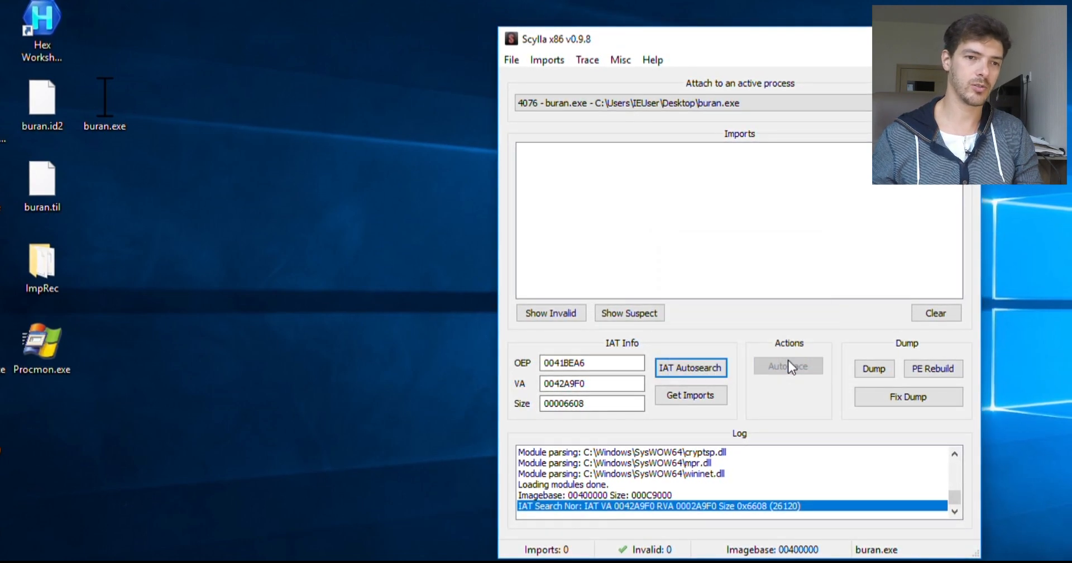
left_click(704, 398)
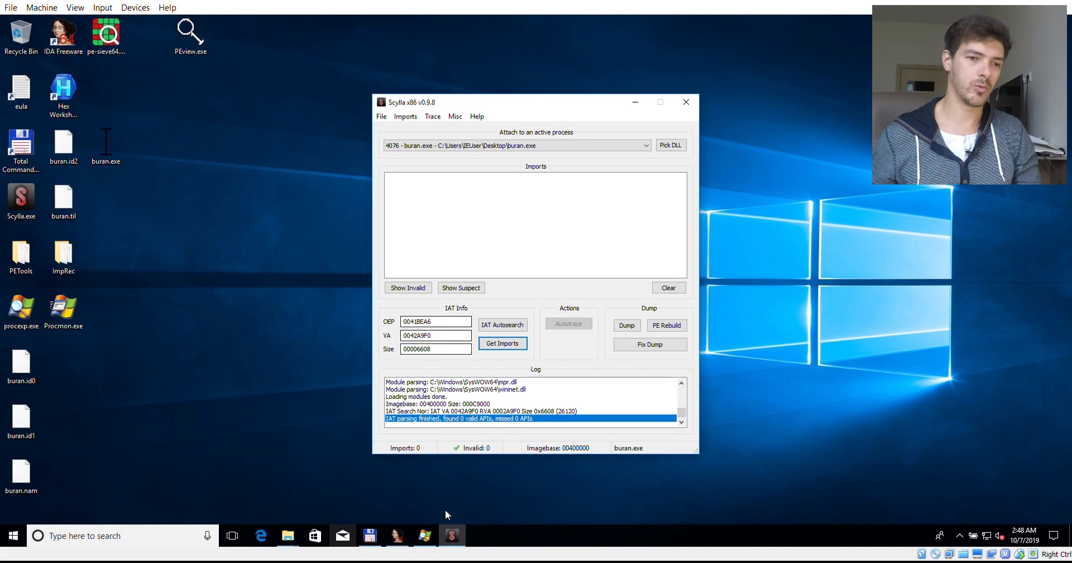
Step: Copy the entry point address 00428420 from IDA, set it as the OEP in Scylla, and run the IAT autosearch
left_click(392, 541)
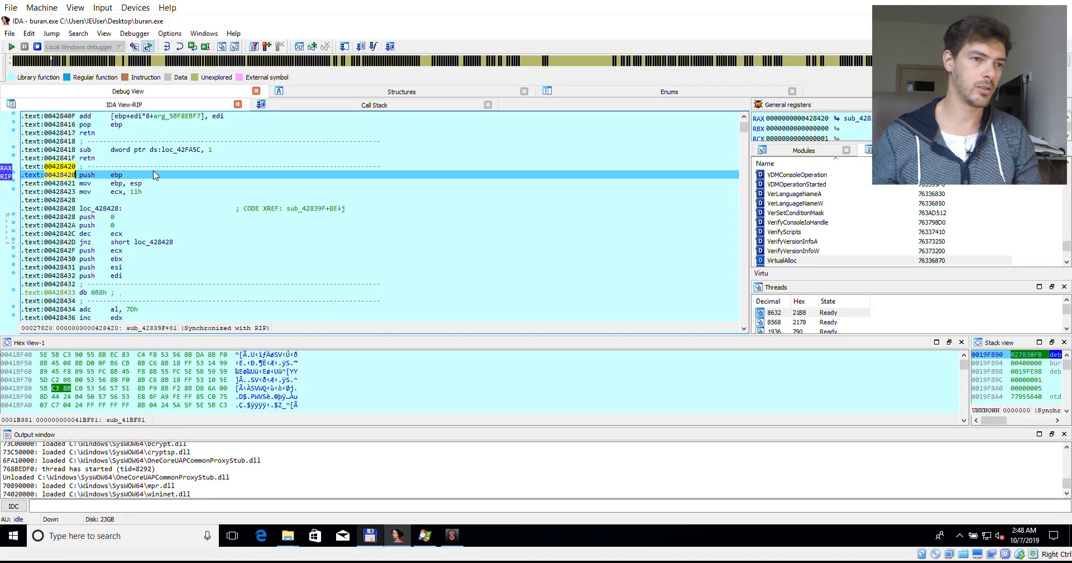
double_click(70, 167)
key("ctrl+c")
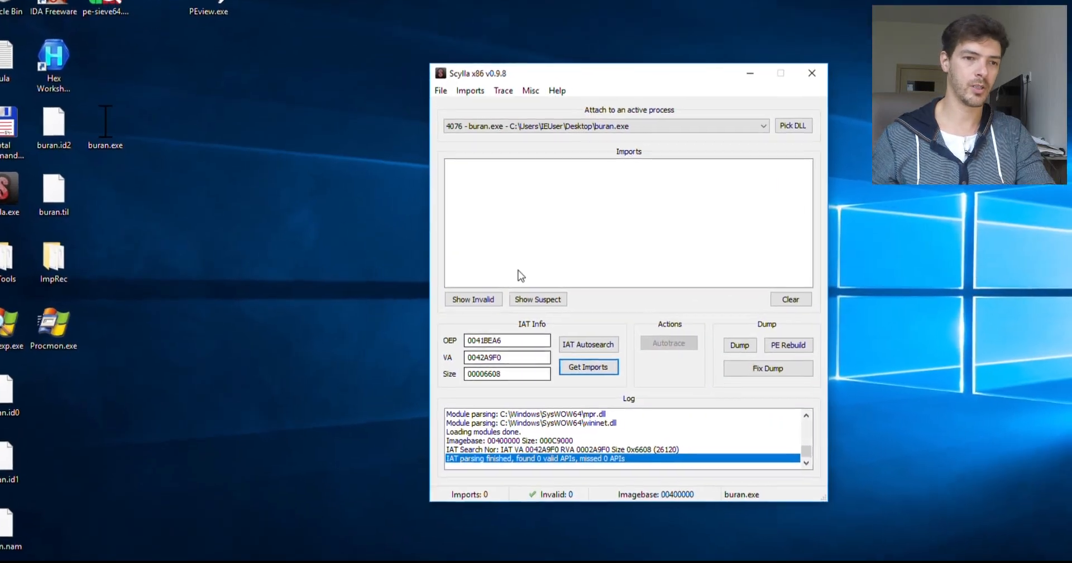
left_click_drag(427, 350, 402, 347)
key("ctrl+v")
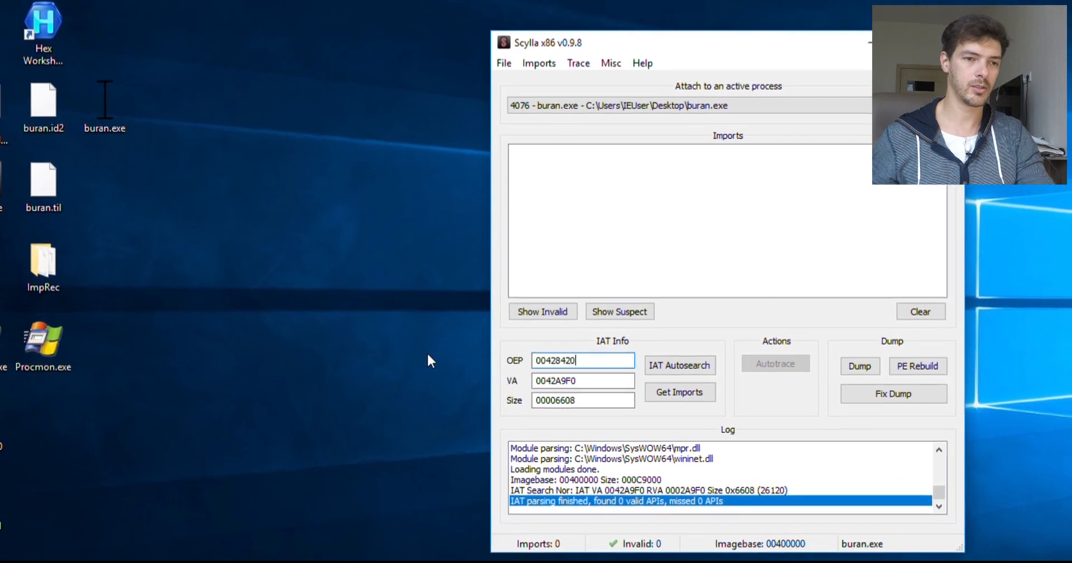
left_click(661, 357)
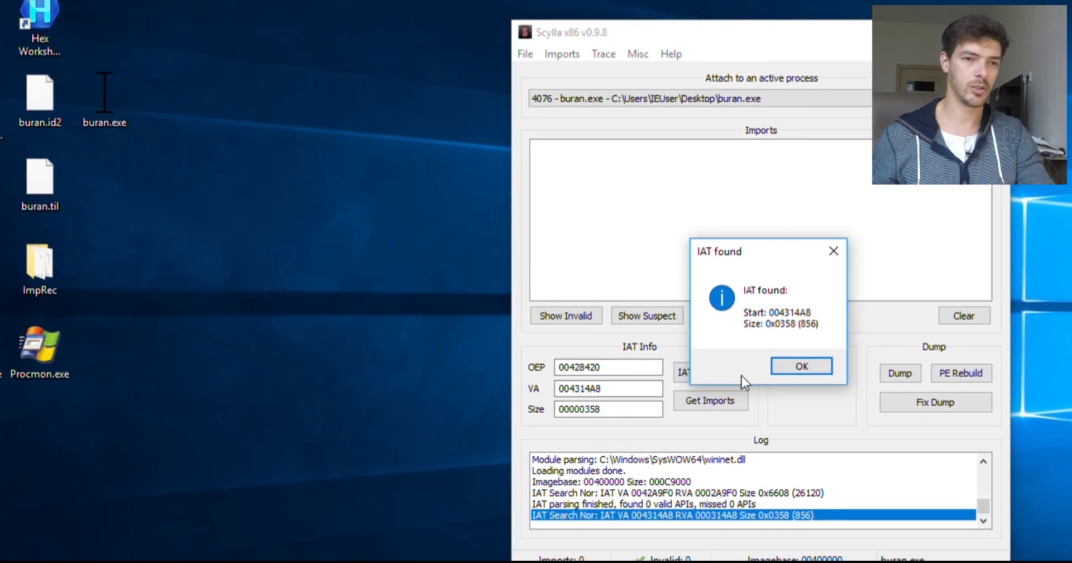
Step: Get the imports from the found IAT and expand the shell32.dll entry to inspect its ShellExecuteW import
left_click(801, 366)
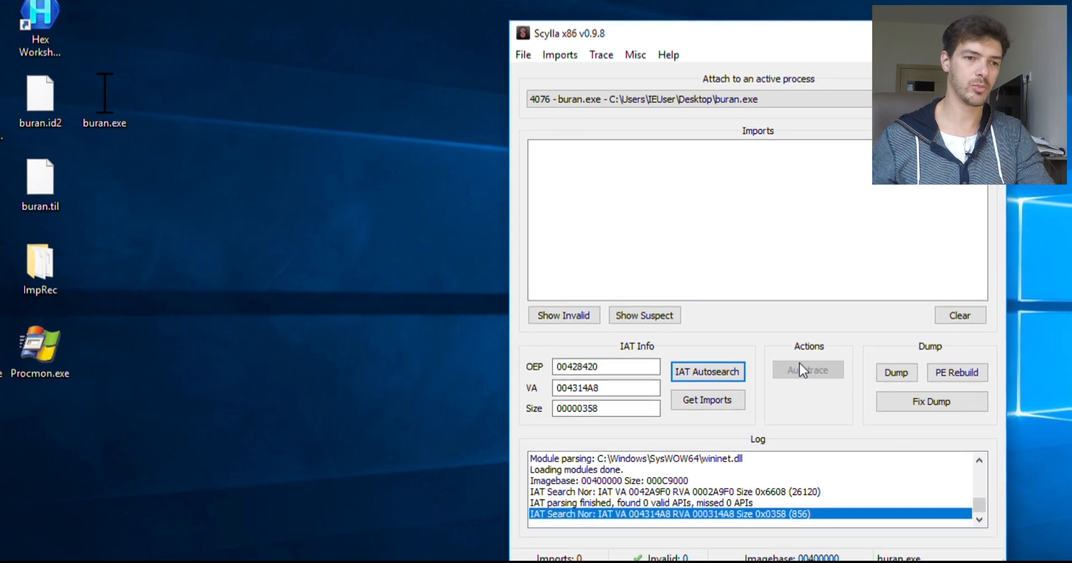
left_click(725, 400)
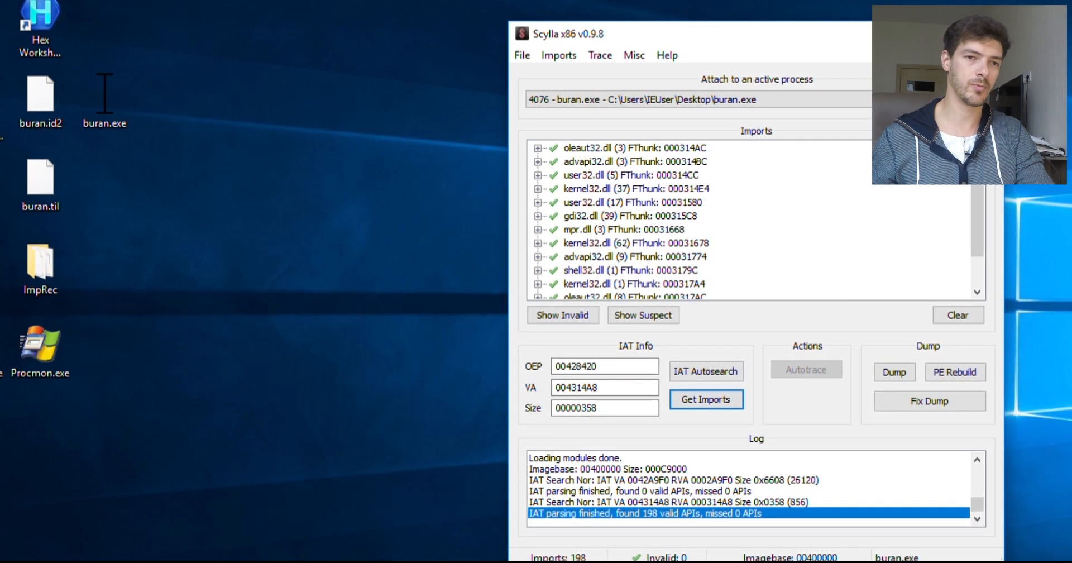
scroll(969, 273, "down", 1)
mouse_move(969, 273)
left_mouse_down()
mouse_move(970, 240)
mouse_move(958, 265)
mouse_move(969, 241)
mouse_move(968, 268)
left_mouse_up()
left_click(490, 230)
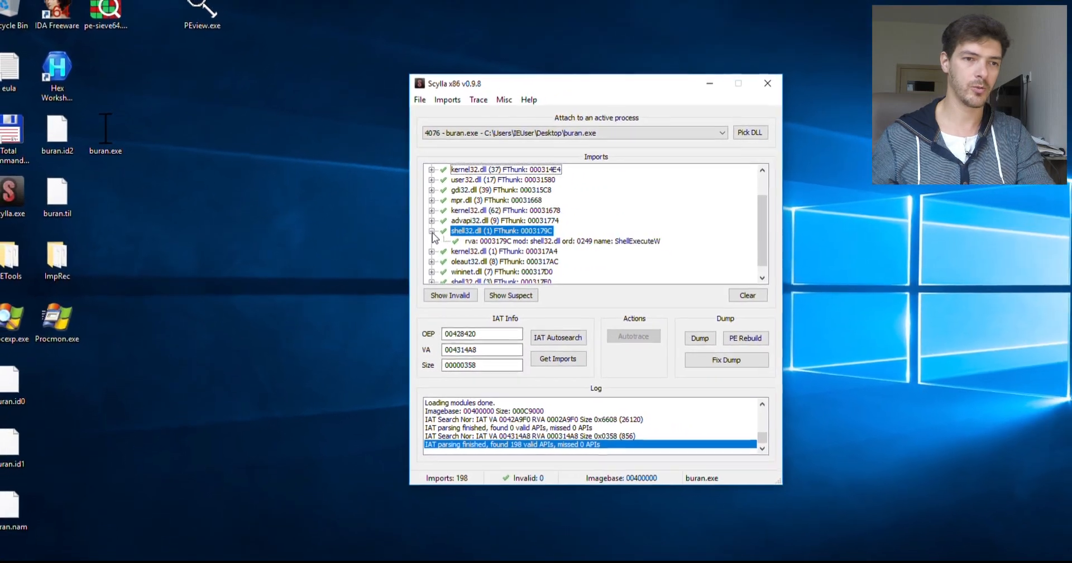
left_click(633, 241)
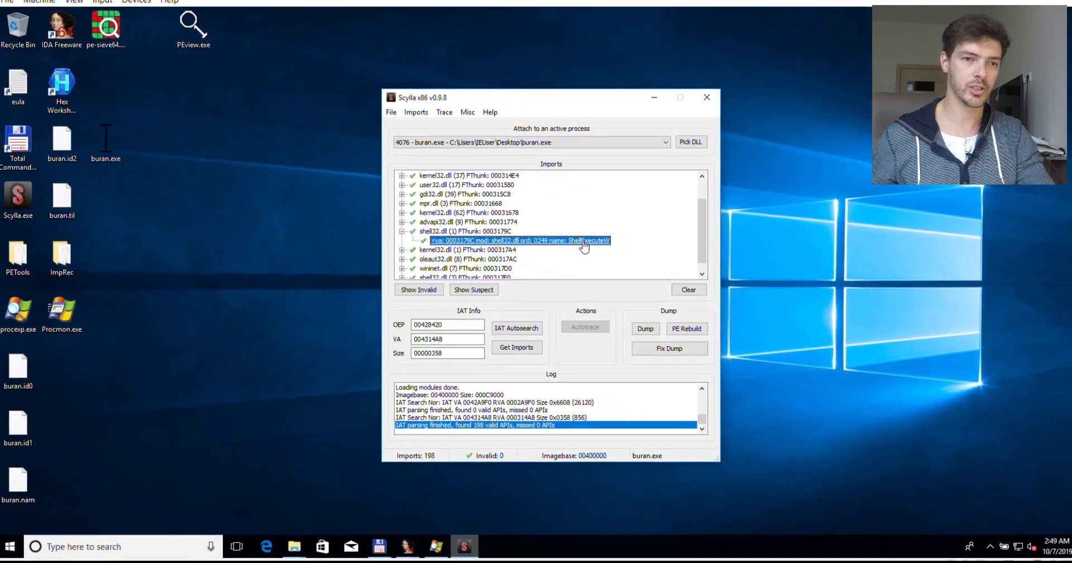
Step: Switch to IDA, open the Imports subview, and search the original import list for shell functions
left_click(397, 535)
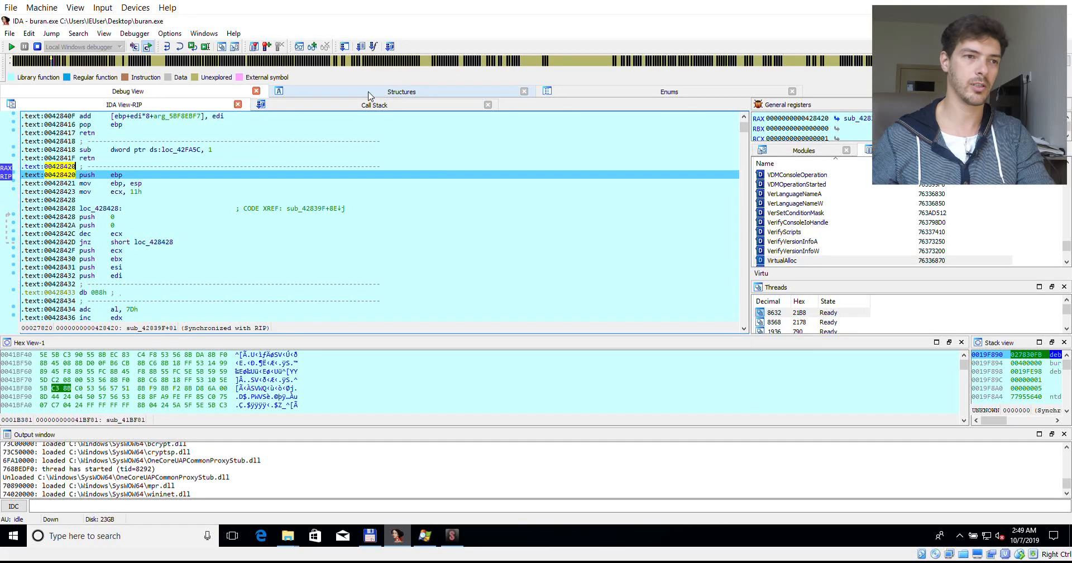
left_click(101, 35)
mouse_move(137, 49)
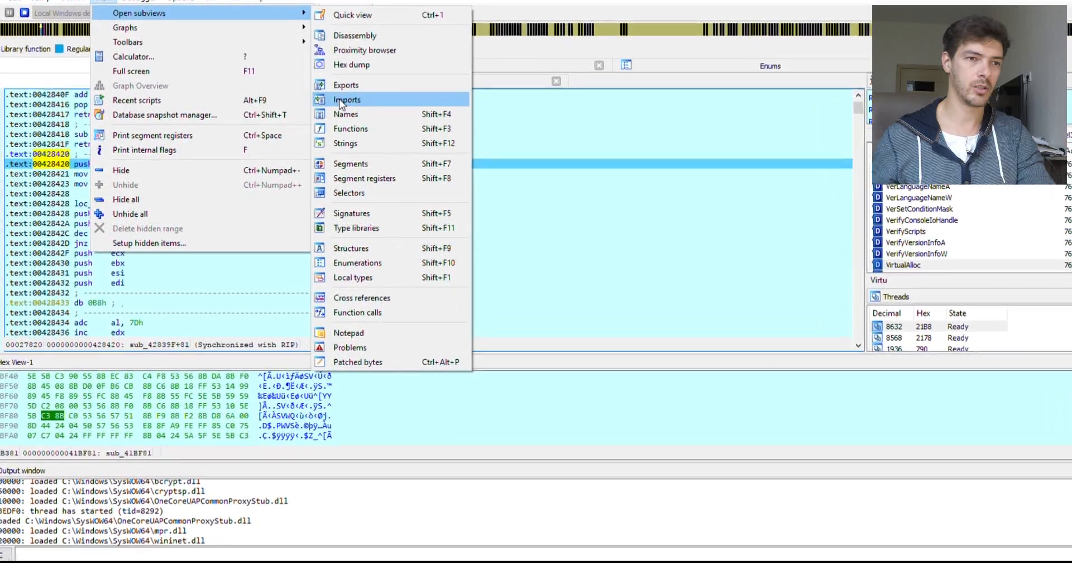
left_click(324, 112)
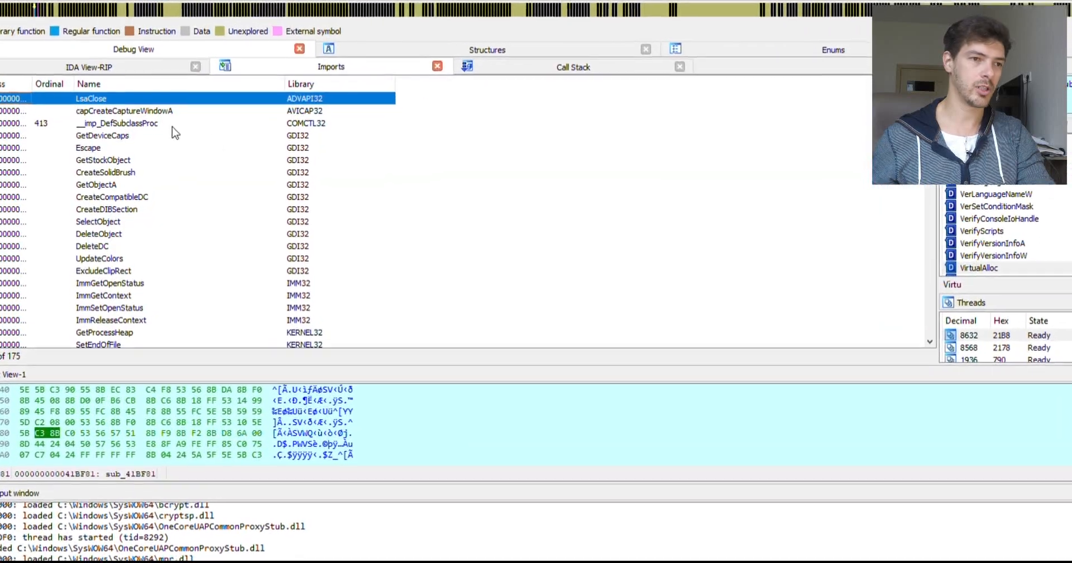
left_click(128, 162)
type("s")
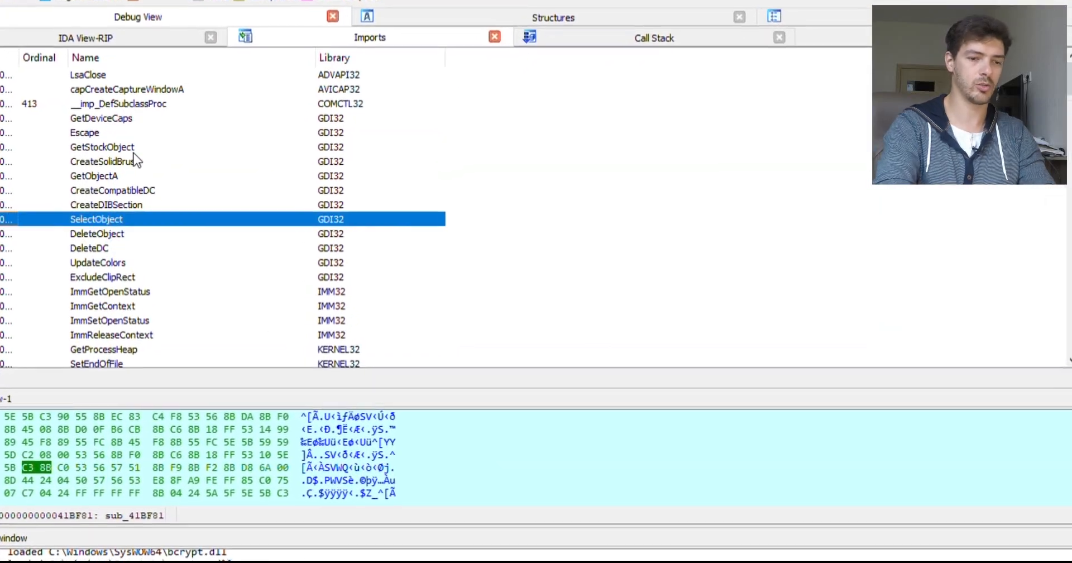
type("h")
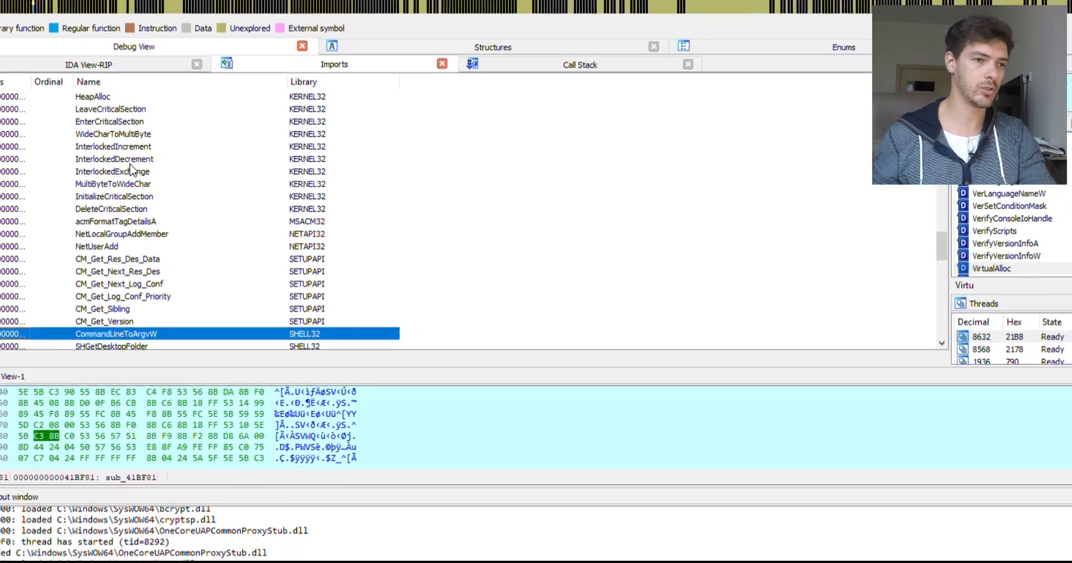
scroll(131, 168, "down", 10)
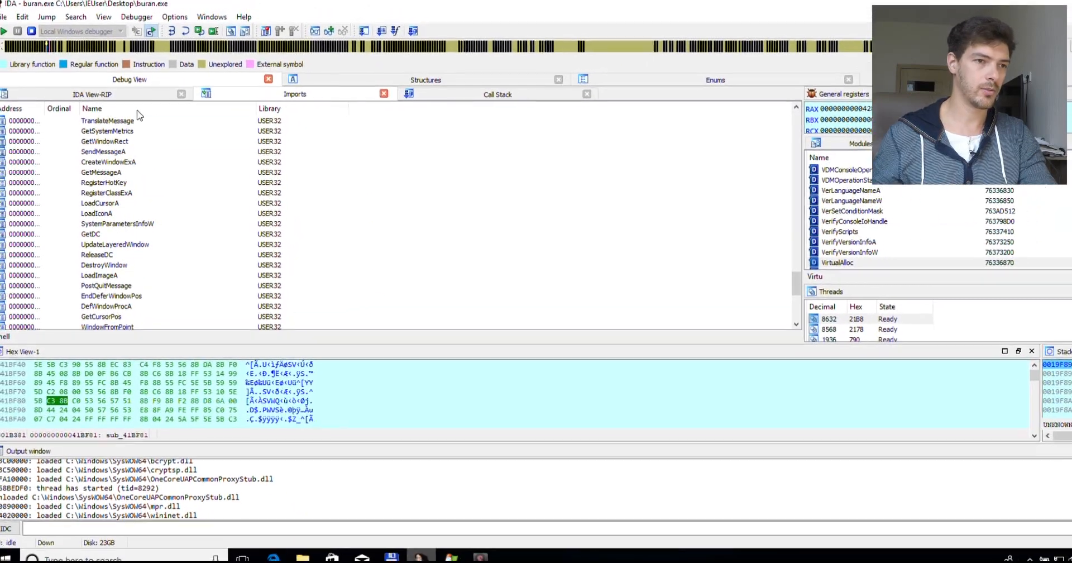
Step: Sort IDA's imports by name and check the entries starting with S for ShellExecuteW
left_click(137, 111)
scroll(143, 202, "down", 15)
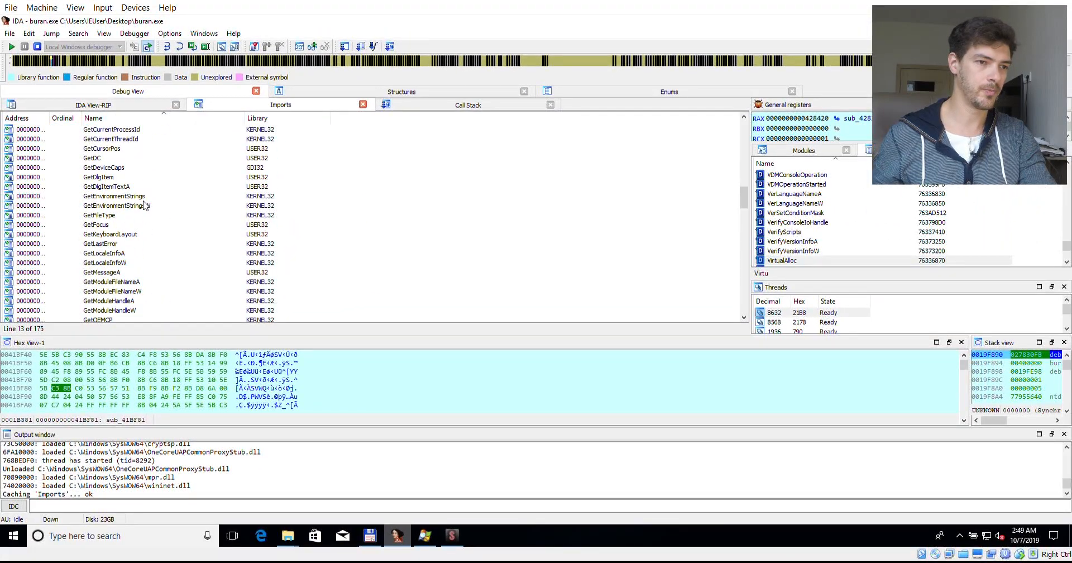
scroll(144, 205, "down", 20)
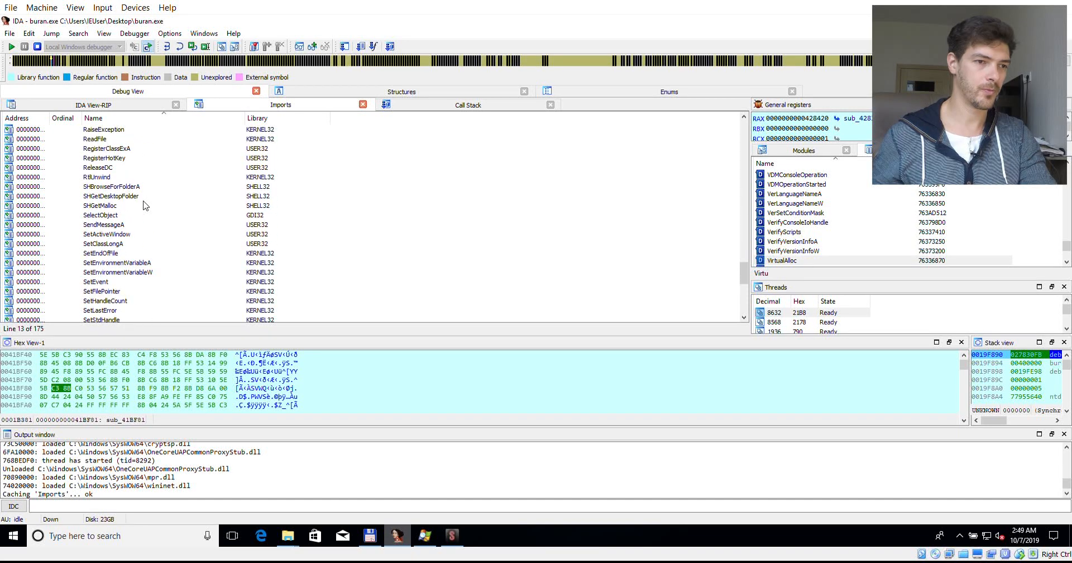
left_click(118, 238)
scroll(117, 239, "down", 3)
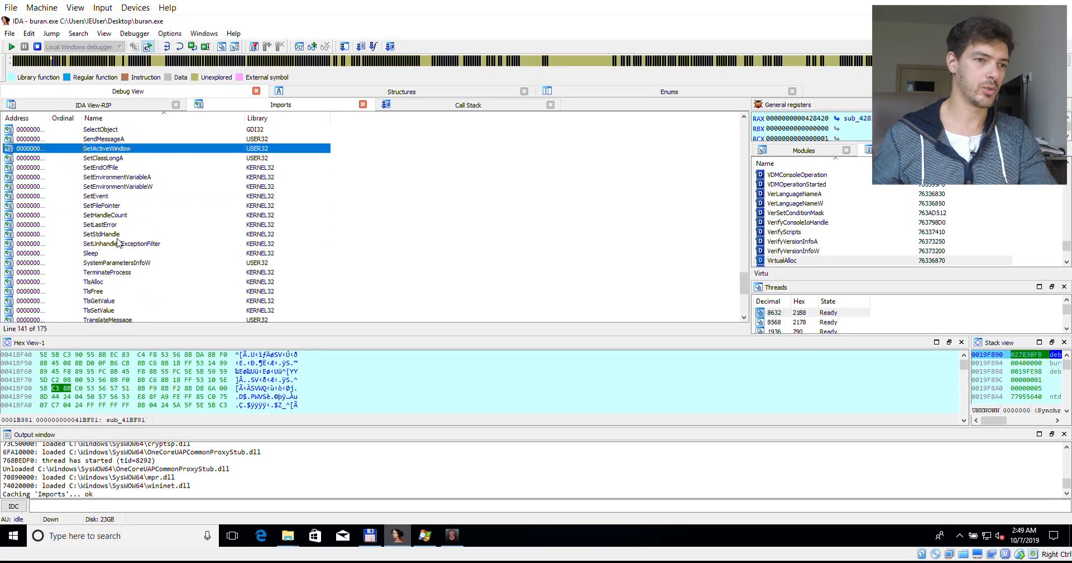
scroll(118, 241, "up", 1)
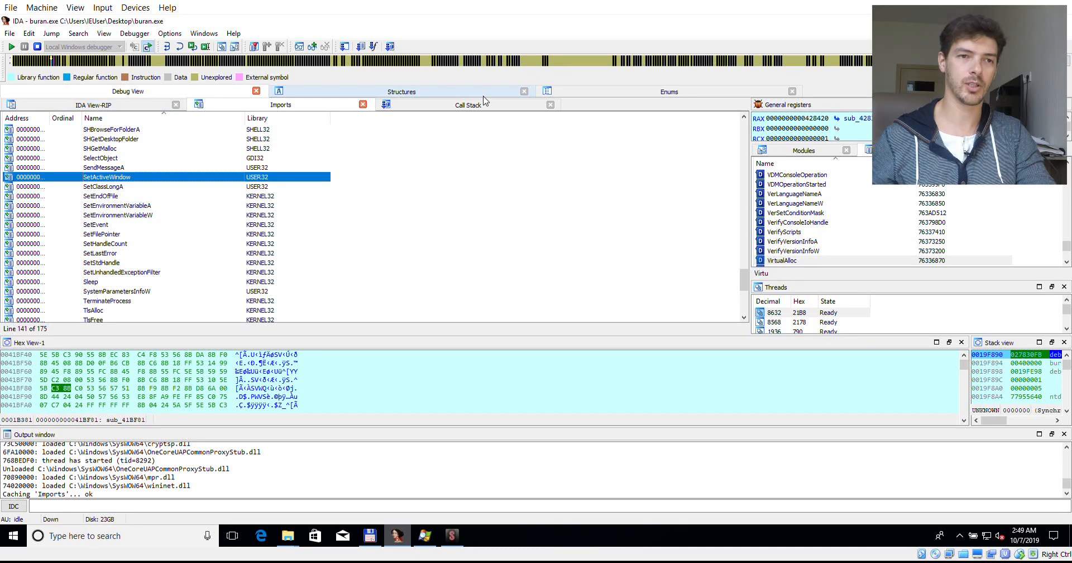
Step: Return to Scylla, dump the process to buran_dump.exe on the Desktop, and fix the imports of that dump
left_click(1008, 21)
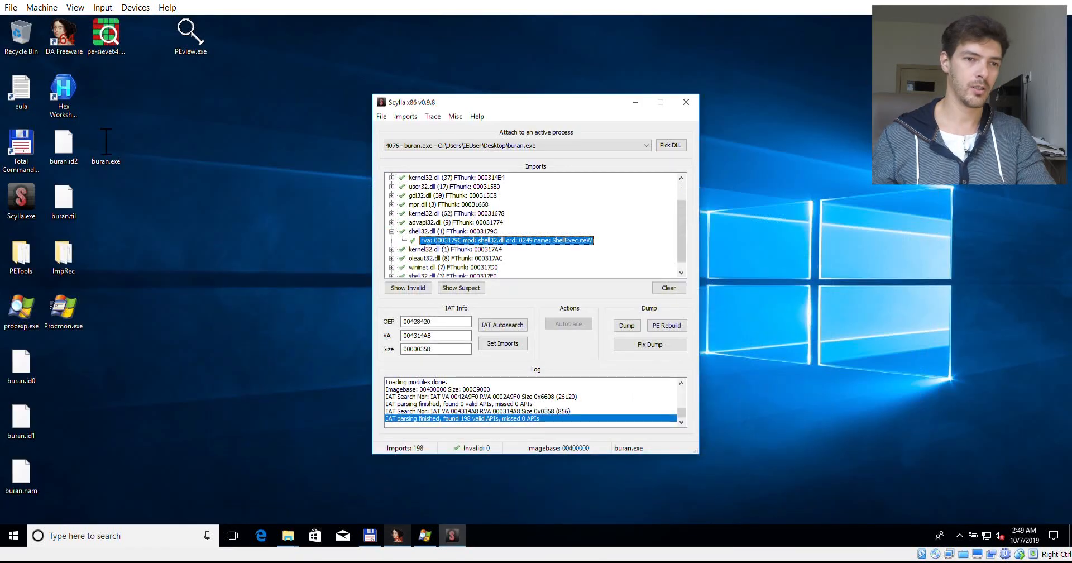
left_click(626, 325)
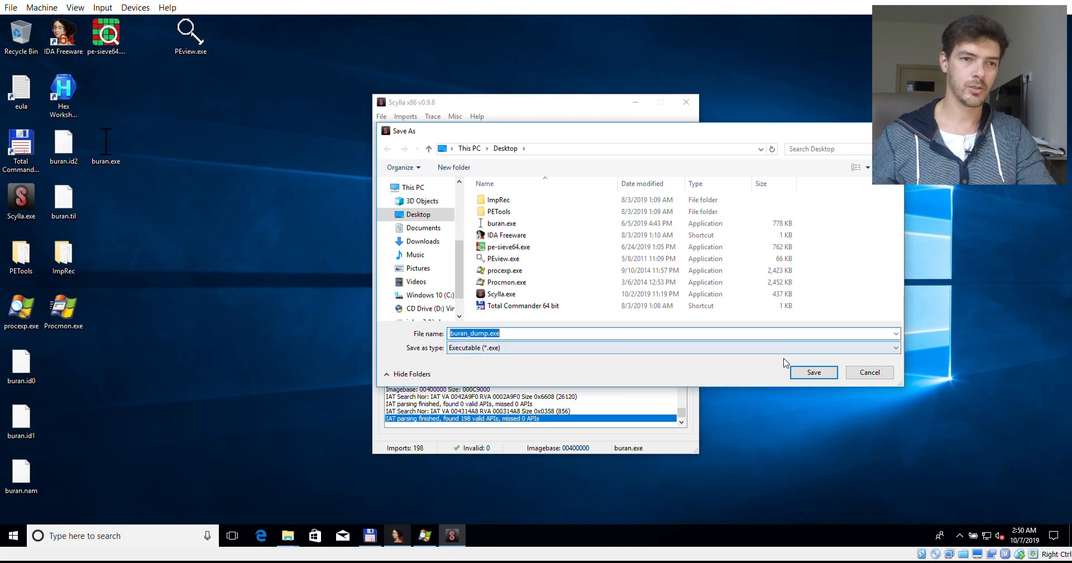
left_click(813, 372)
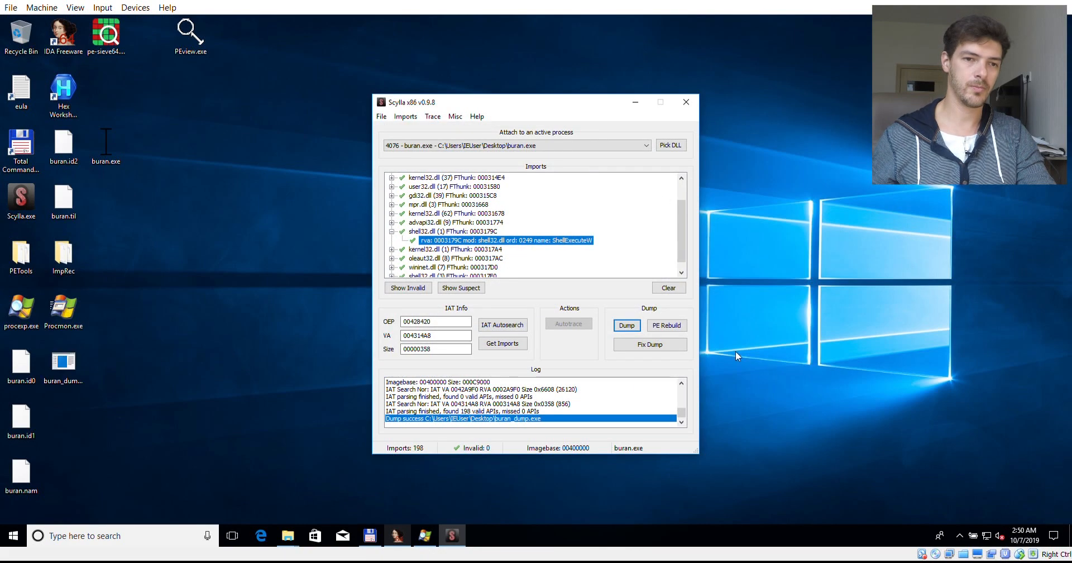
left_click(681, 344)
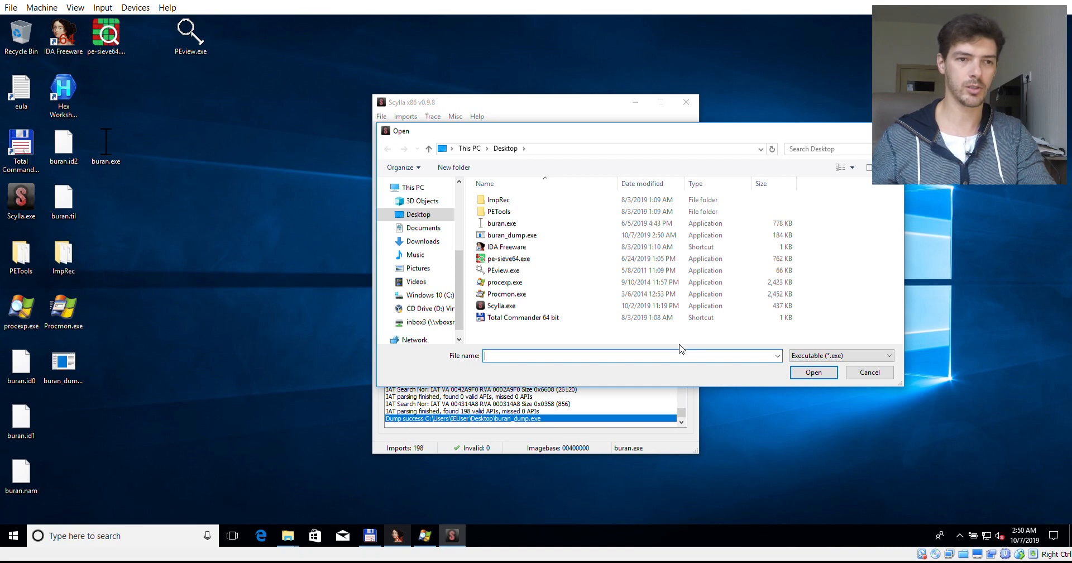
left_click(536, 235)
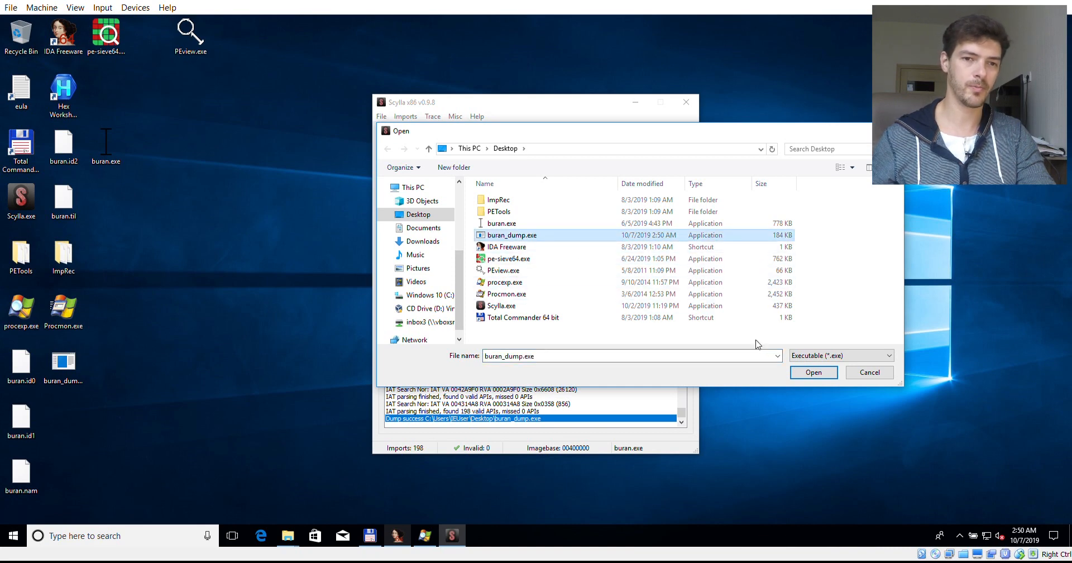
left_click(804, 373)
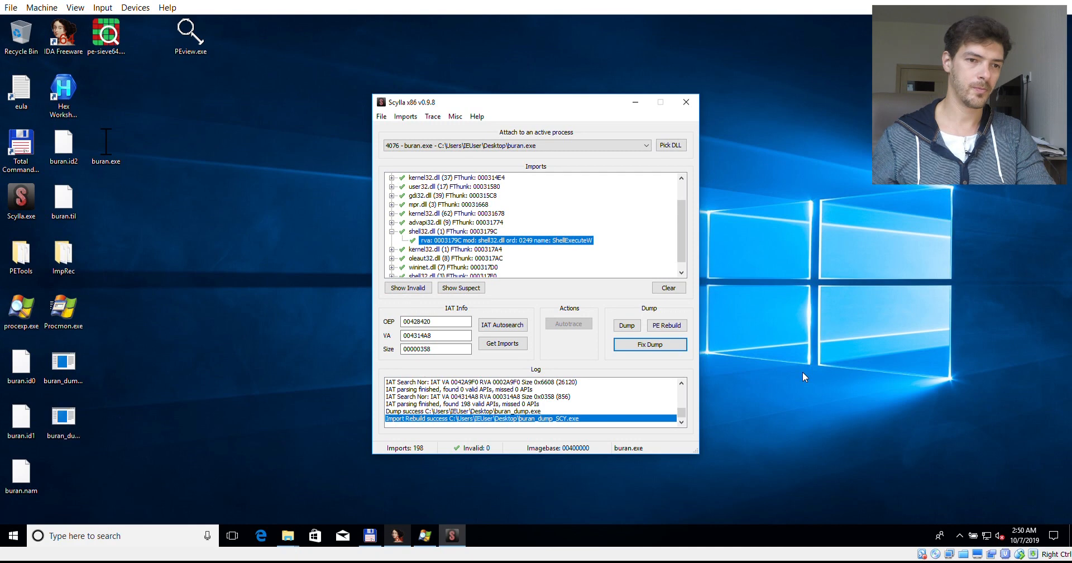
Step: Move buran_dump_SCY.exe to a free area of the desktop and try to run it
left_click(72, 418)
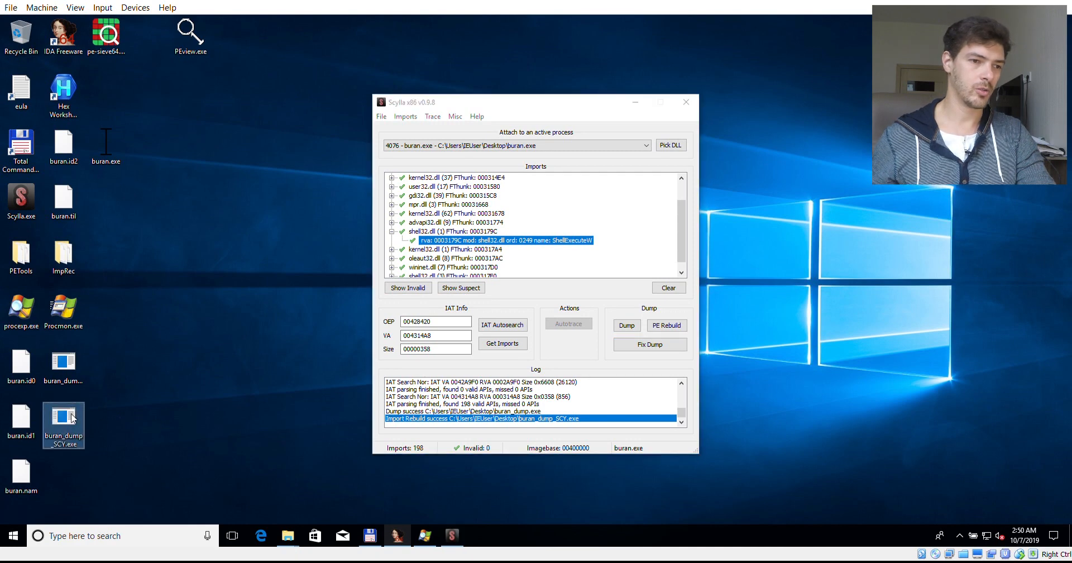
left_click_drag(67, 425, 179, 213)
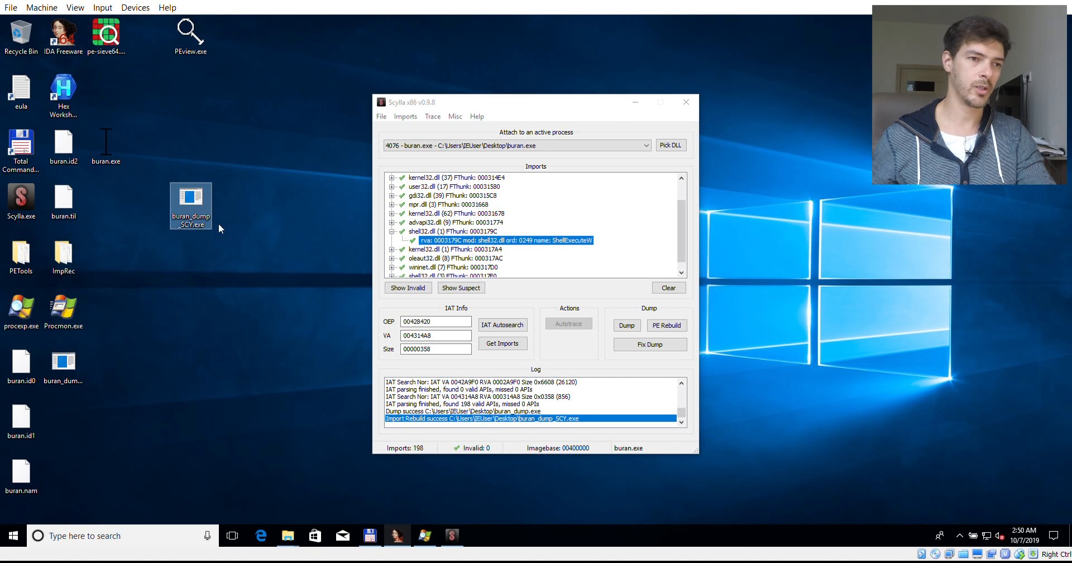
double_click(194, 203)
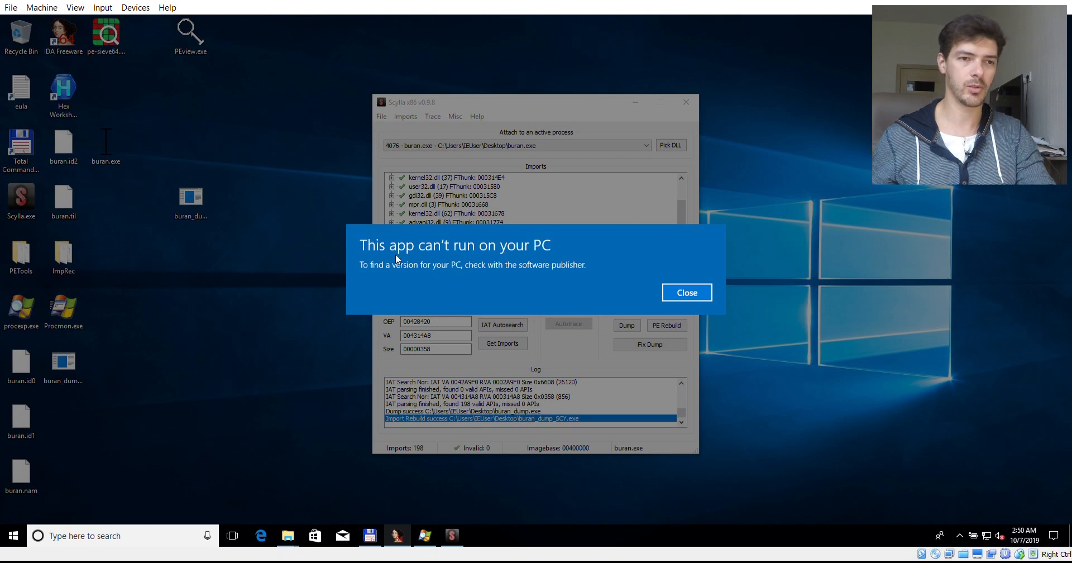
left_click(686, 293)
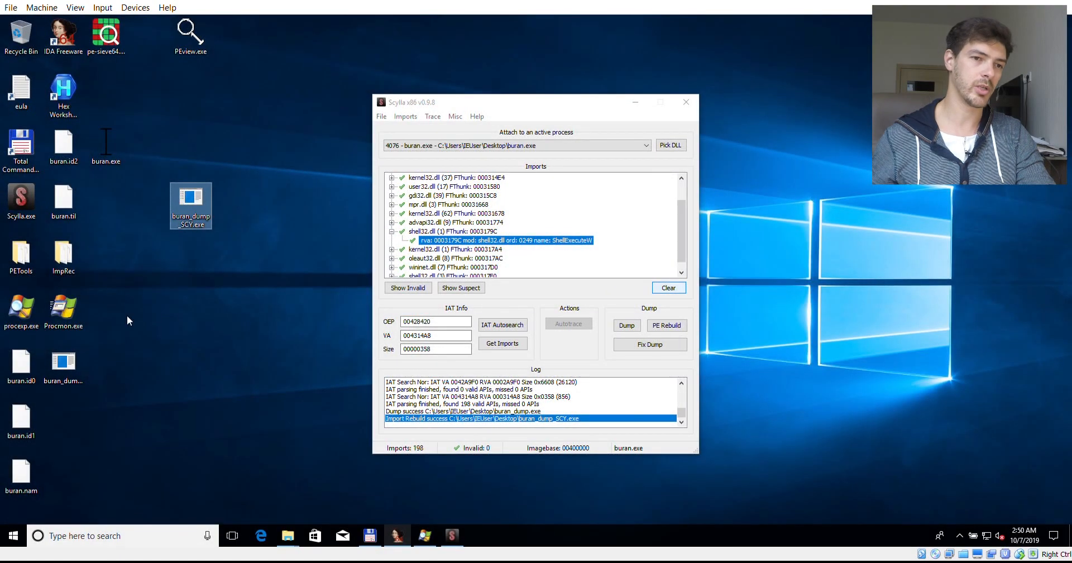
left_click(152, 286)
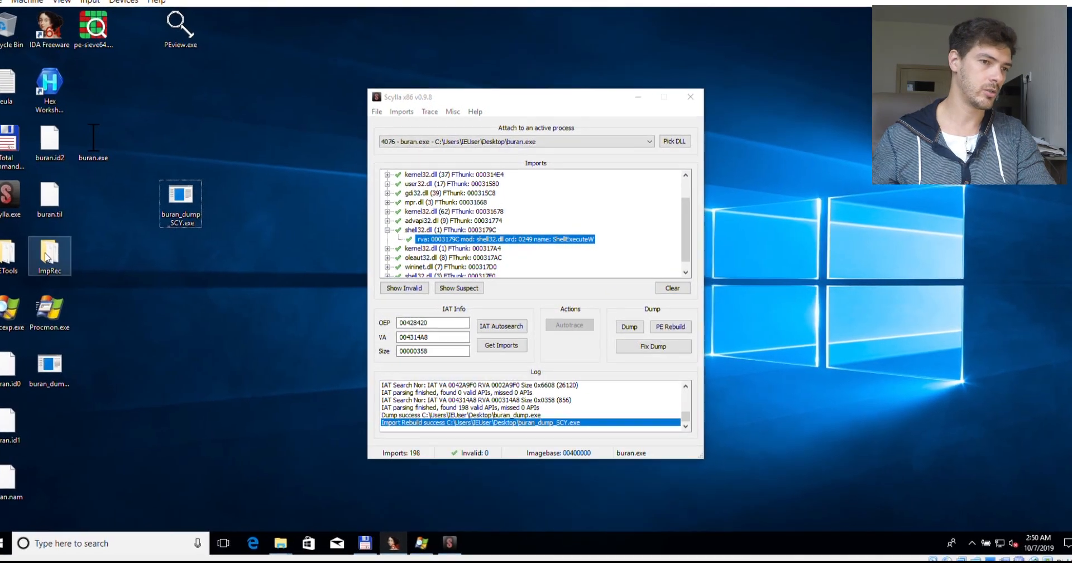
Step: Launch ImportREC.exe from the ImpRec folder and attach it to the running buran.exe process
double_click(48, 255)
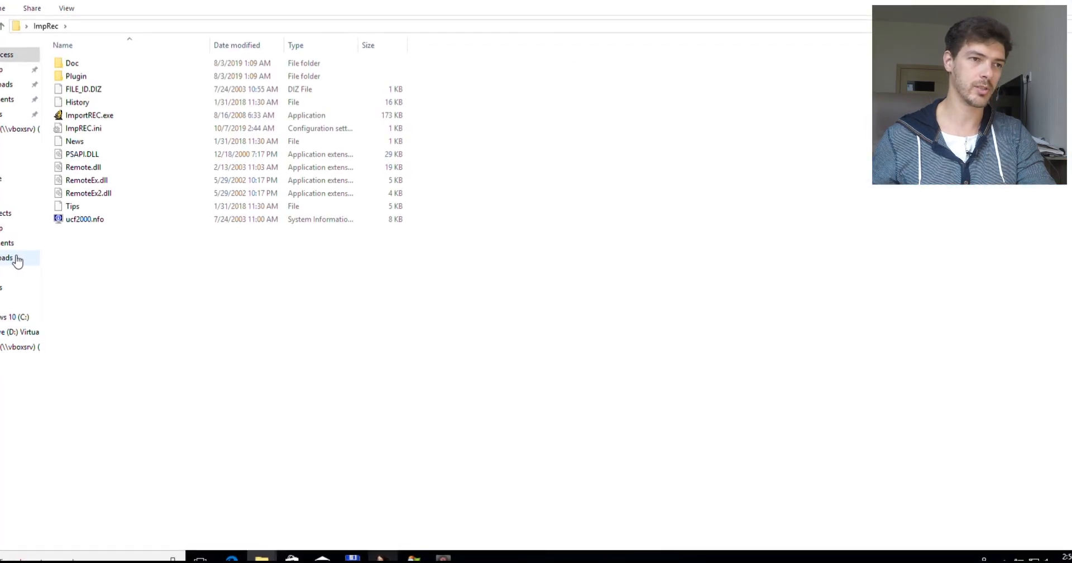
double_click(78, 116)
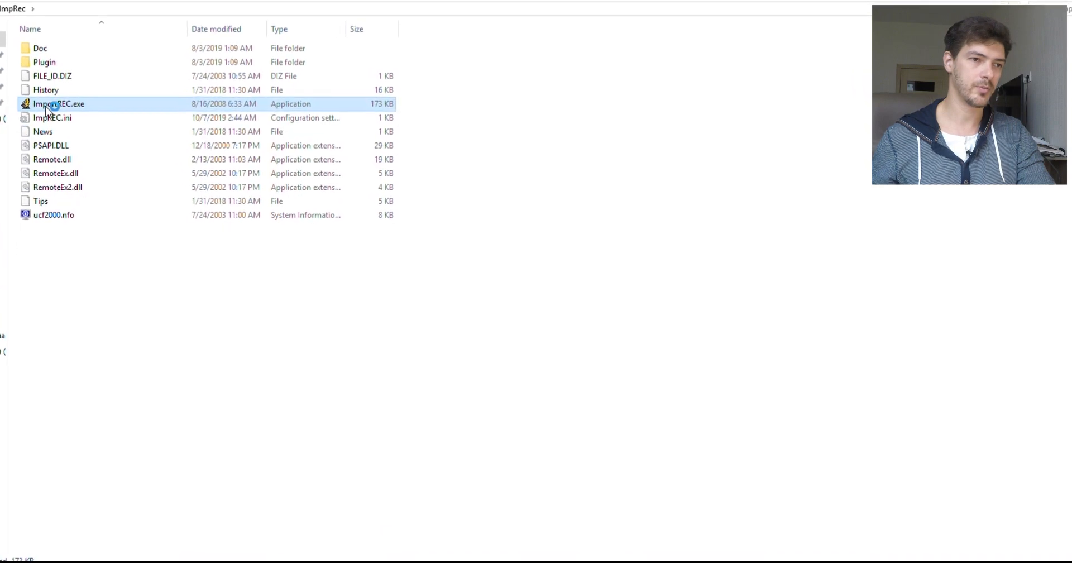
left_click(637, 147)
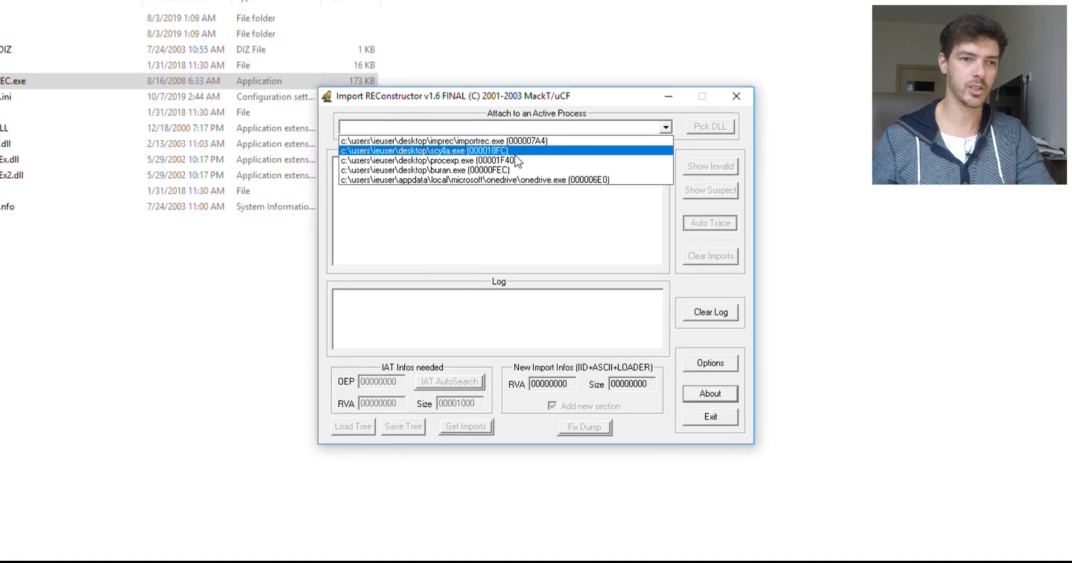
left_click(489, 170)
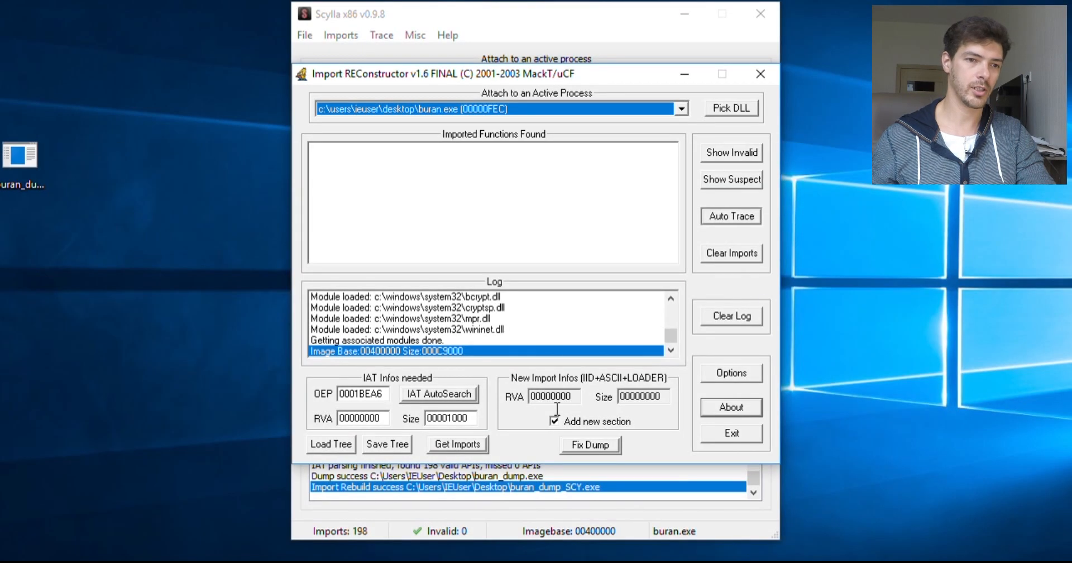
Step: Try the IAT autosearch with the prefilled OEP, set the OEP to the relative address 00028420, and rerun the autosearch
left_click(433, 394)
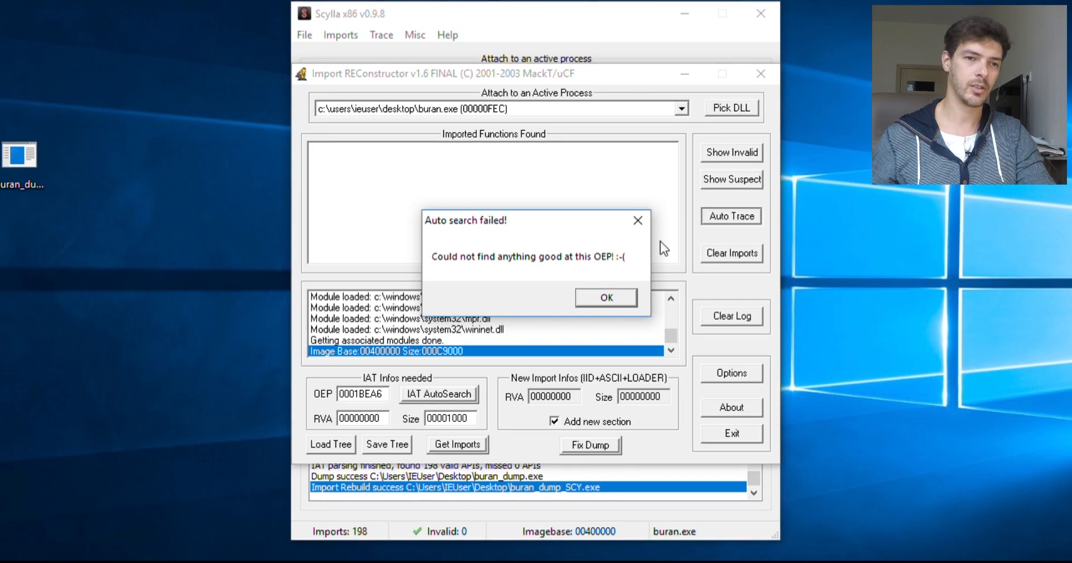
left_click(606, 298)
double_click(389, 403)
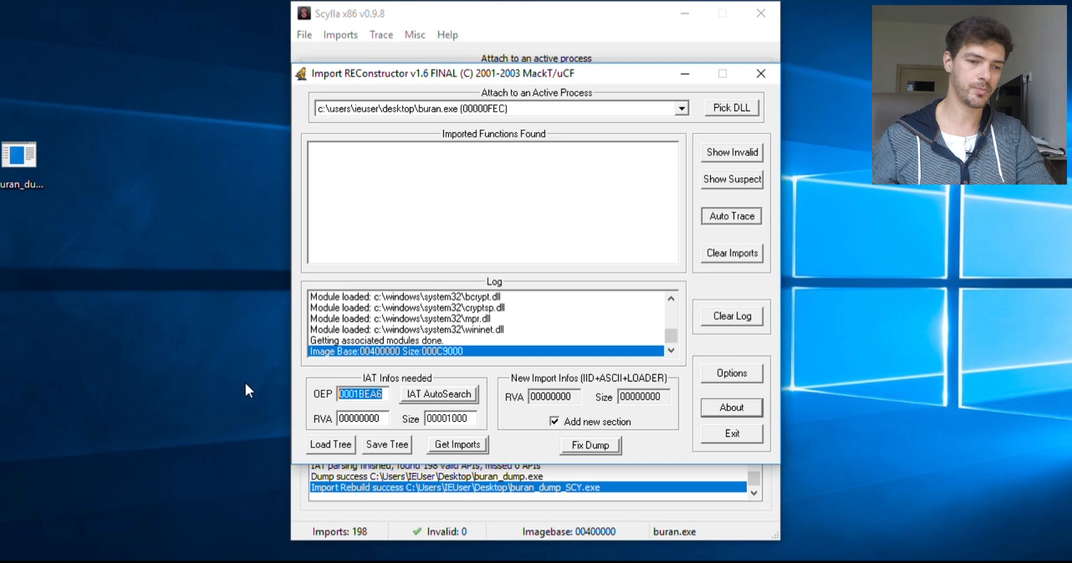
type("00428420")
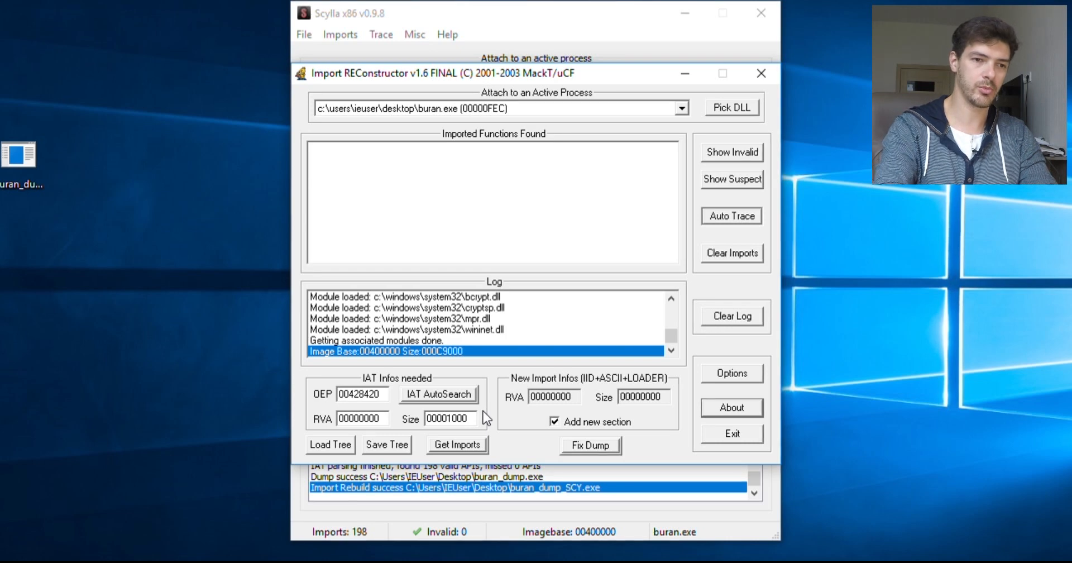
key("BackSpace")
type("0")
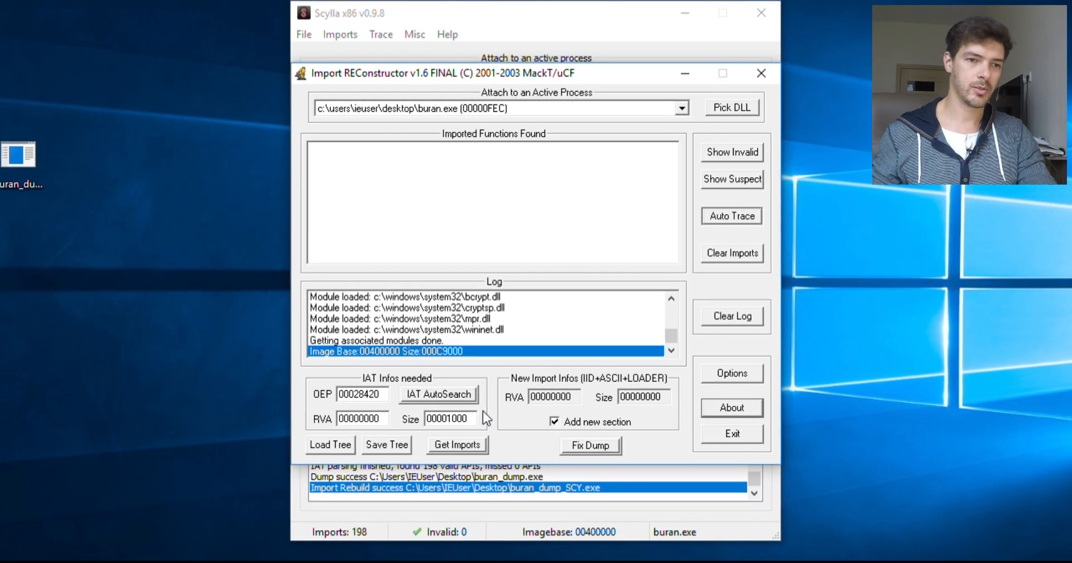
left_click(438, 397)
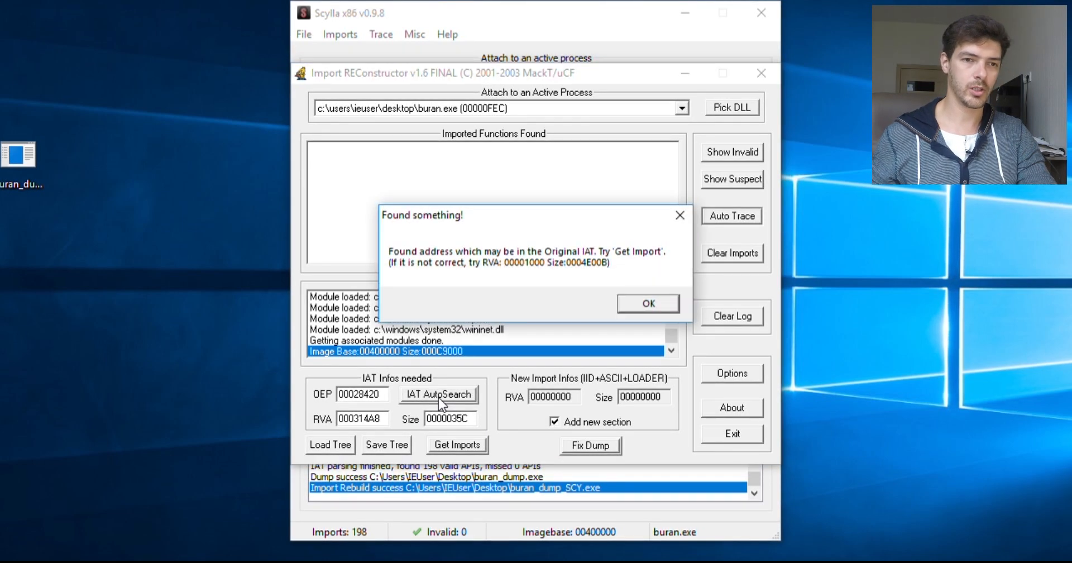
left_click(639, 304)
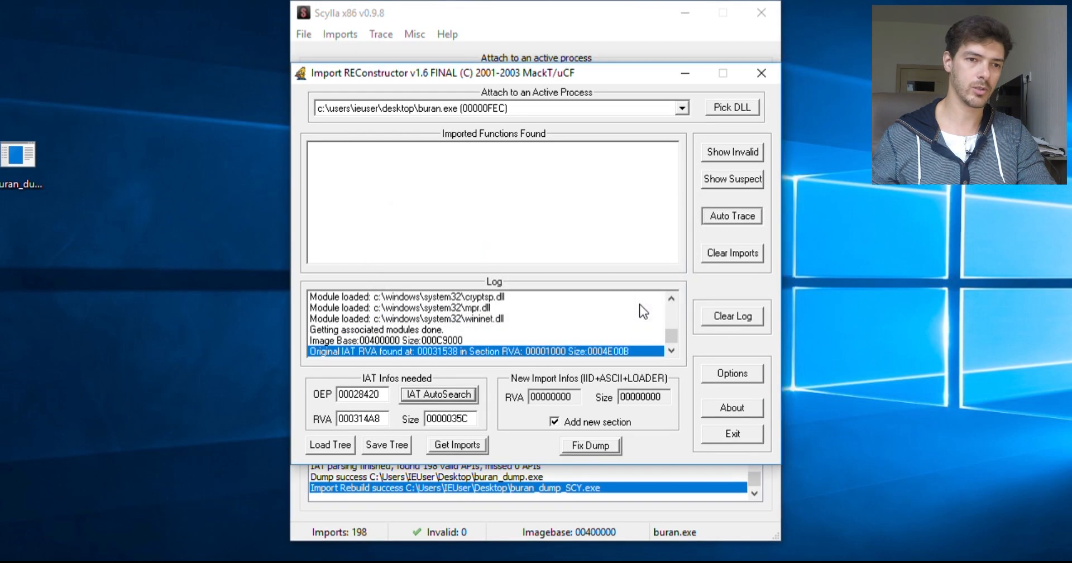
Step: Get the imports of buran.exe in Import REConstructor, review the found modules, and expand the shell32.dll entry at FThunk 0003179C
left_click(473, 450)
left_click_drag(672, 179, 660, 274)
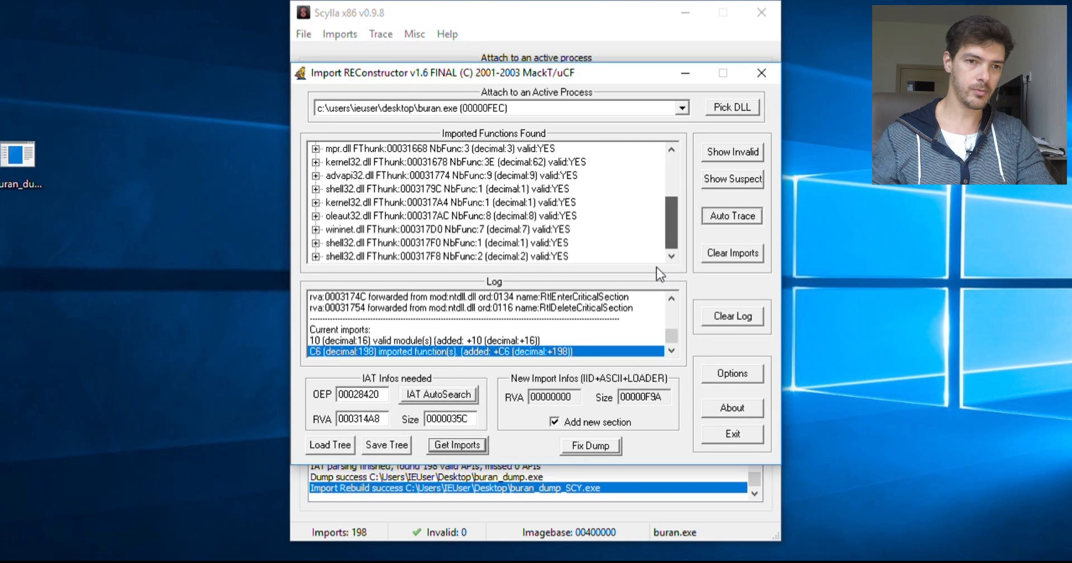
left_click_drag(660, 236, 658, 141)
left_click_drag(672, 178, 667, 219)
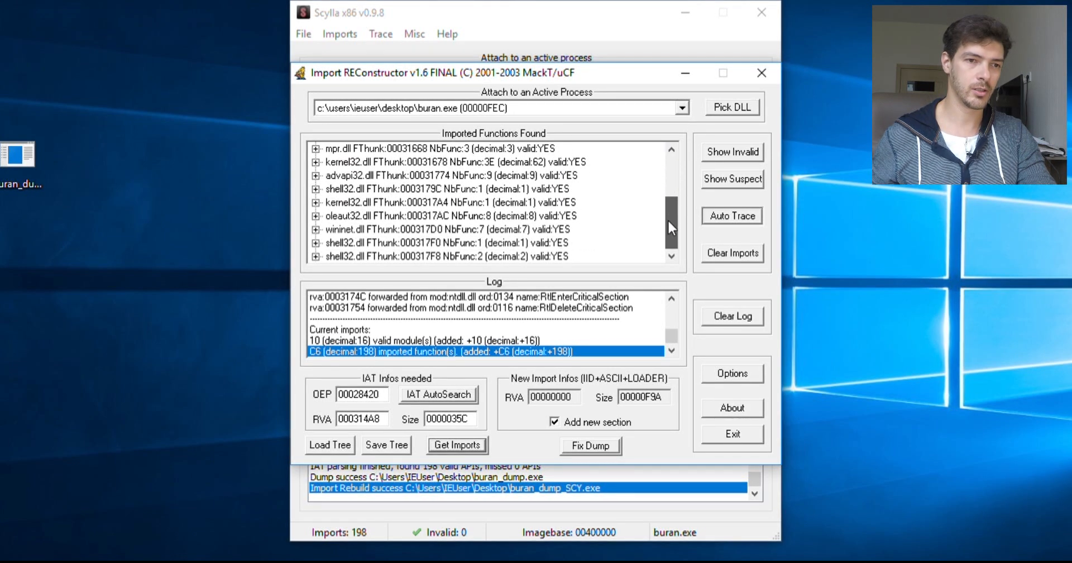
left_click(316, 190)
left_click(491, 203)
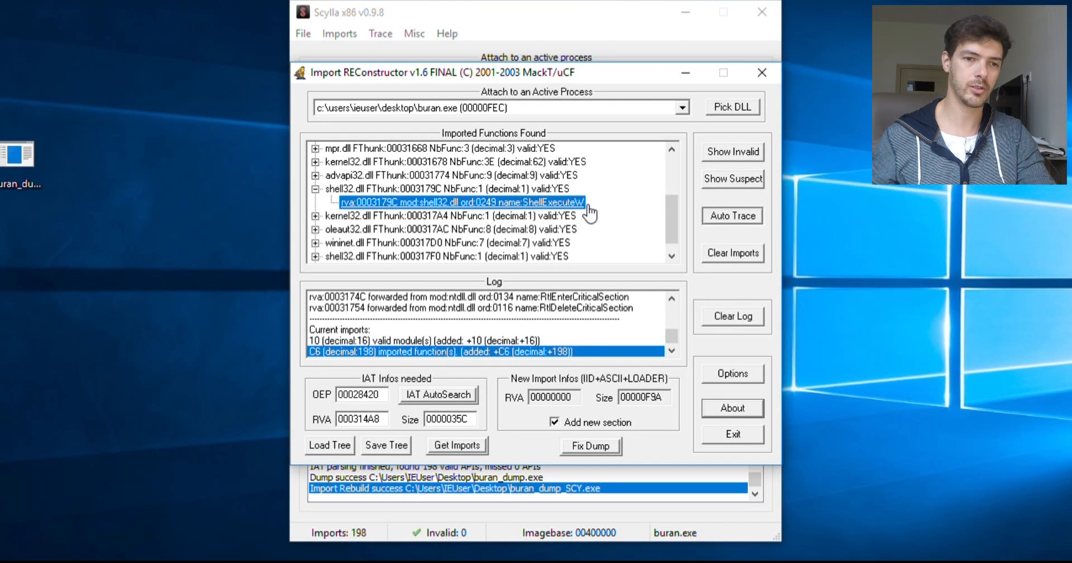
Step: Fix the dump file buran_dump.exe on the Desktop with the recovered imports
left_click(589, 444)
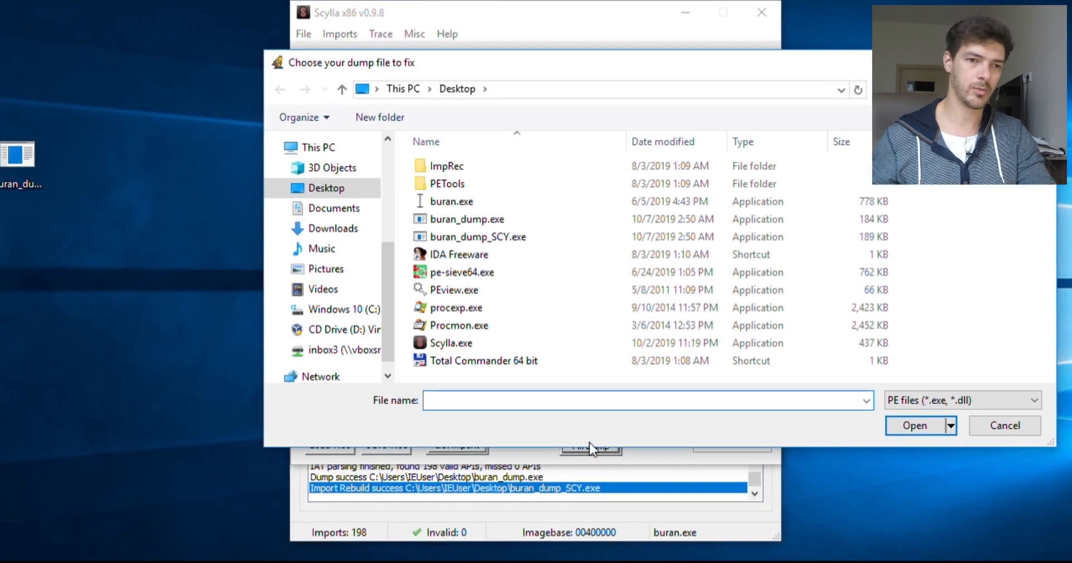
left_click(479, 222)
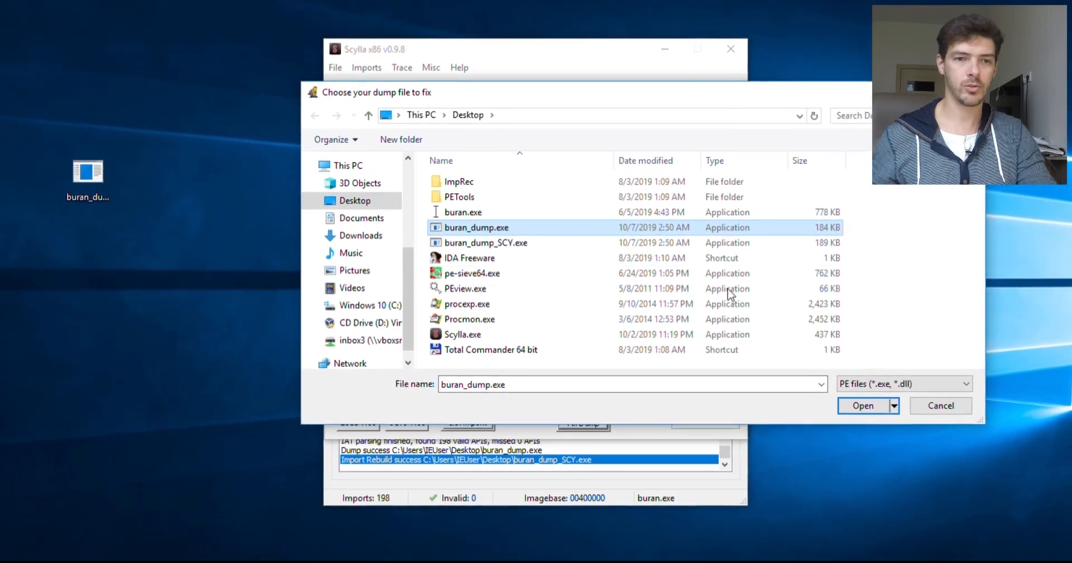
left_click(867, 407)
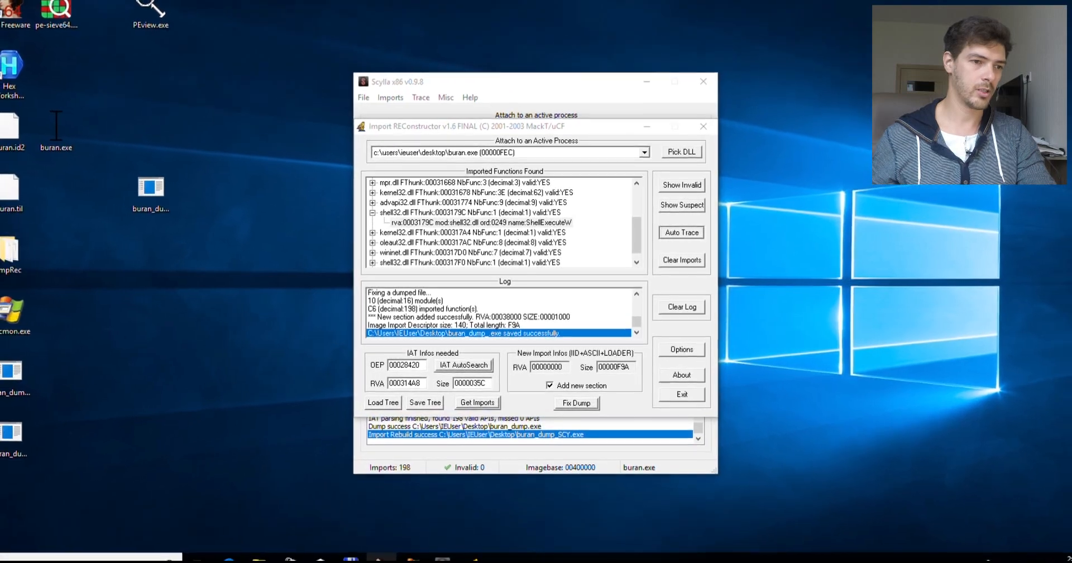
Step: Move the fixed buran_dump_.exe below buran_dump_SCY.exe on the desktop and try to run it
left_click(4, 447)
left_click_drag(44, 438, 205, 287)
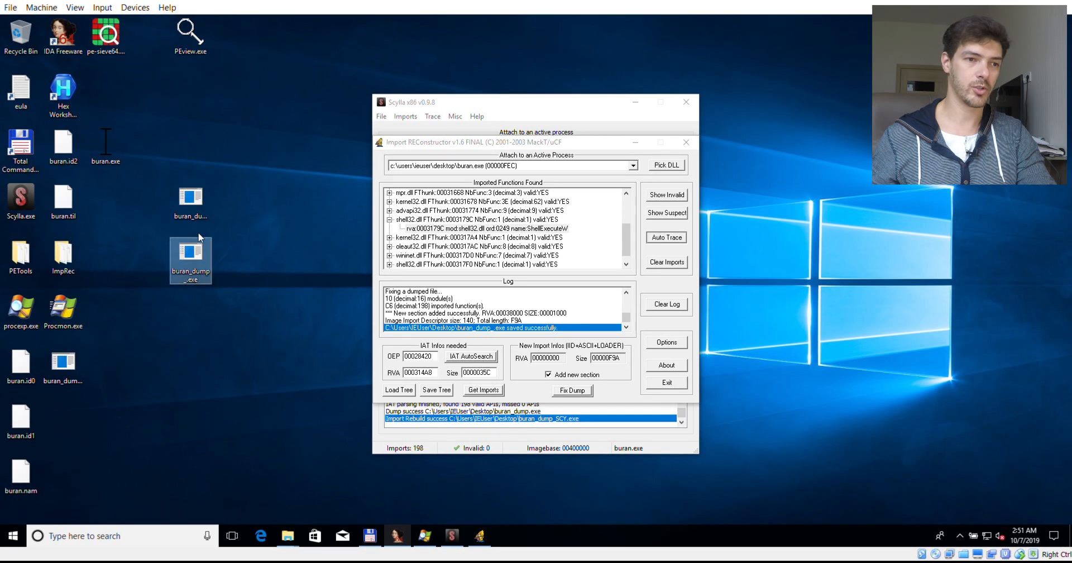
double_click(193, 266)
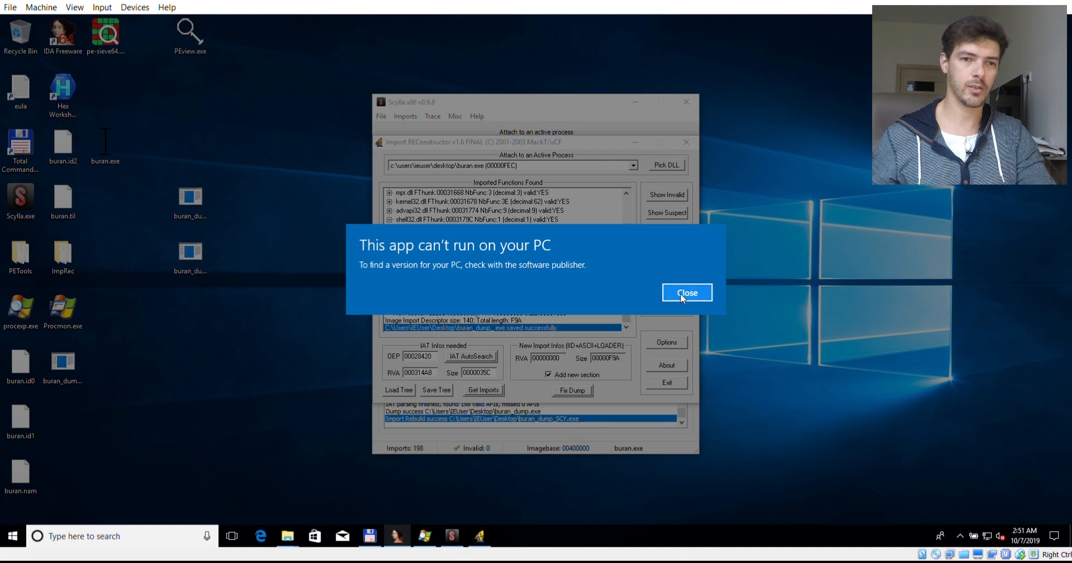
left_click(686, 292)
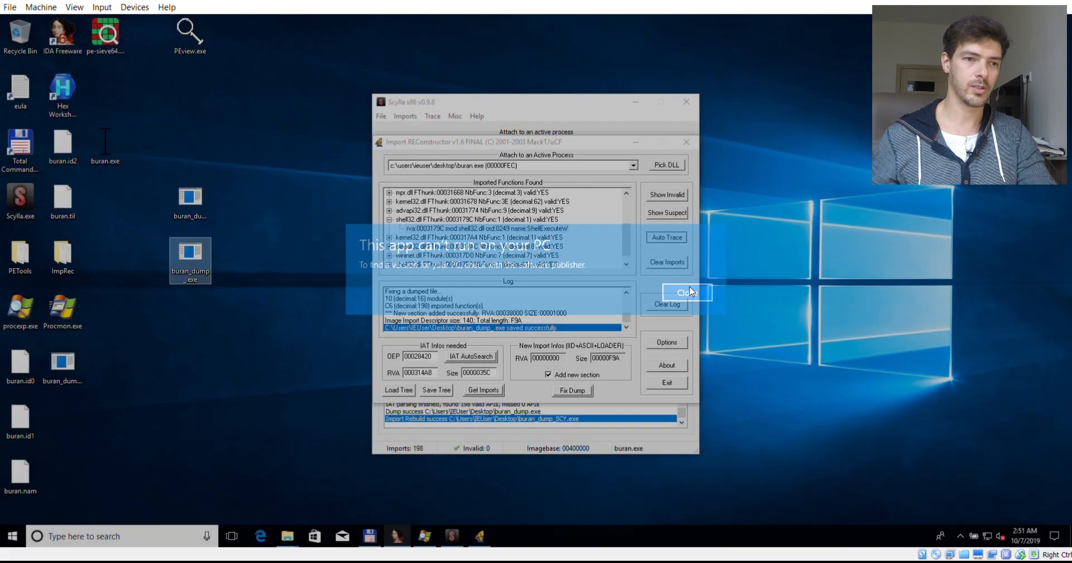
Step: Minimize Import REConstructor and Scylla, and move buran_dump_.exe back beneath the original dump's desktop icon
left_click(636, 143)
left_click(635, 103)
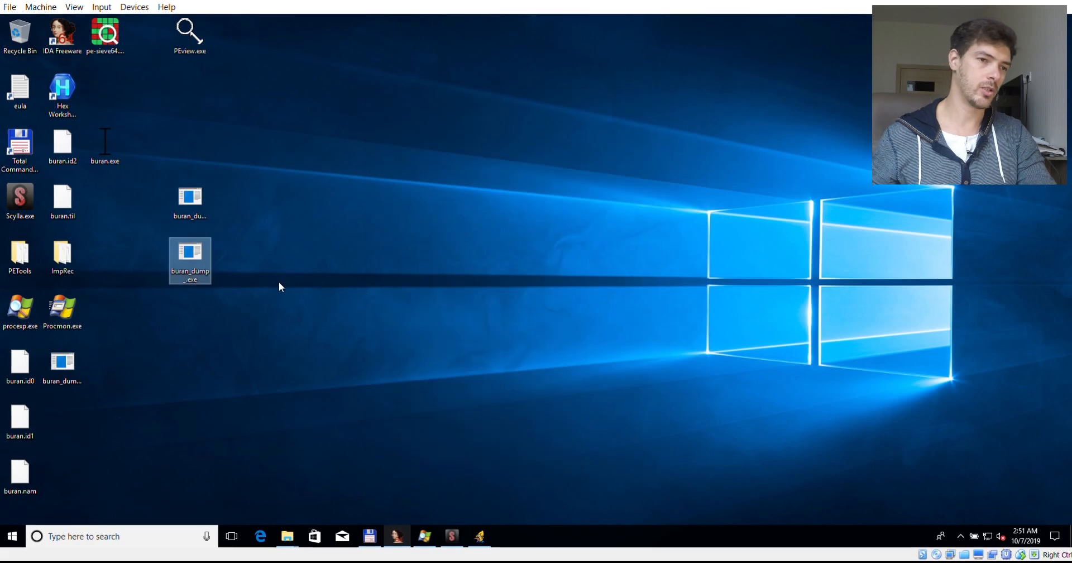
left_click_drag(84, 436, 73, 427)
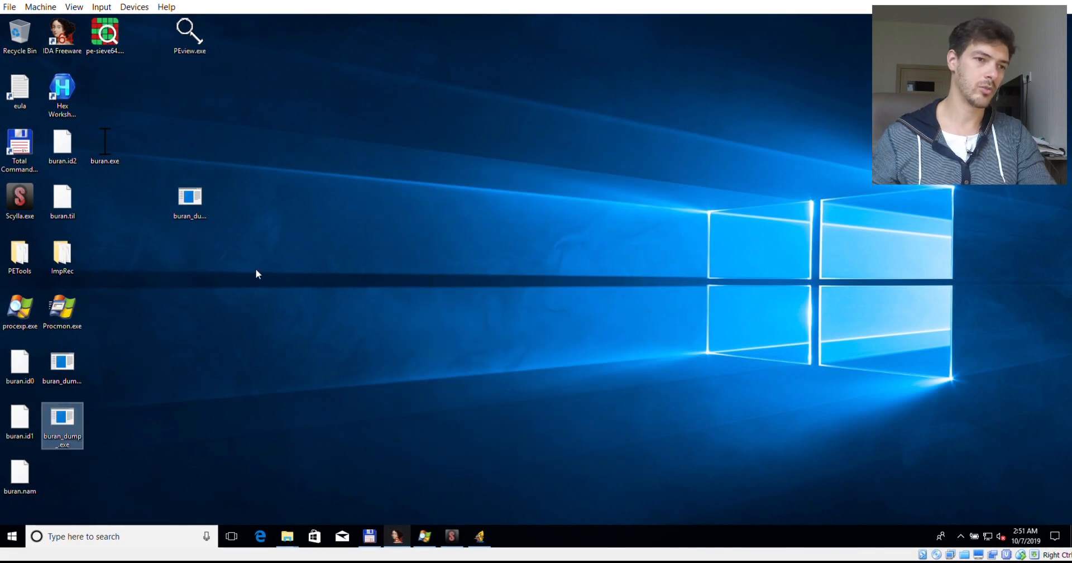
Step: Open buran_dump_SCY.exe in PEview, continuing past the PEview error
left_click(201, 216)
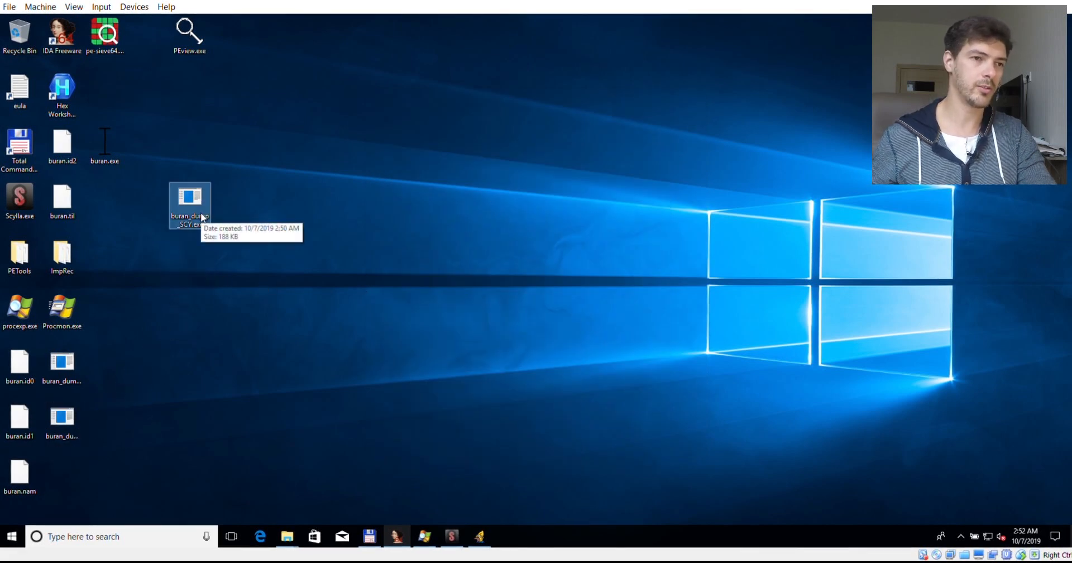
left_click_drag(192, 207, 194, 51)
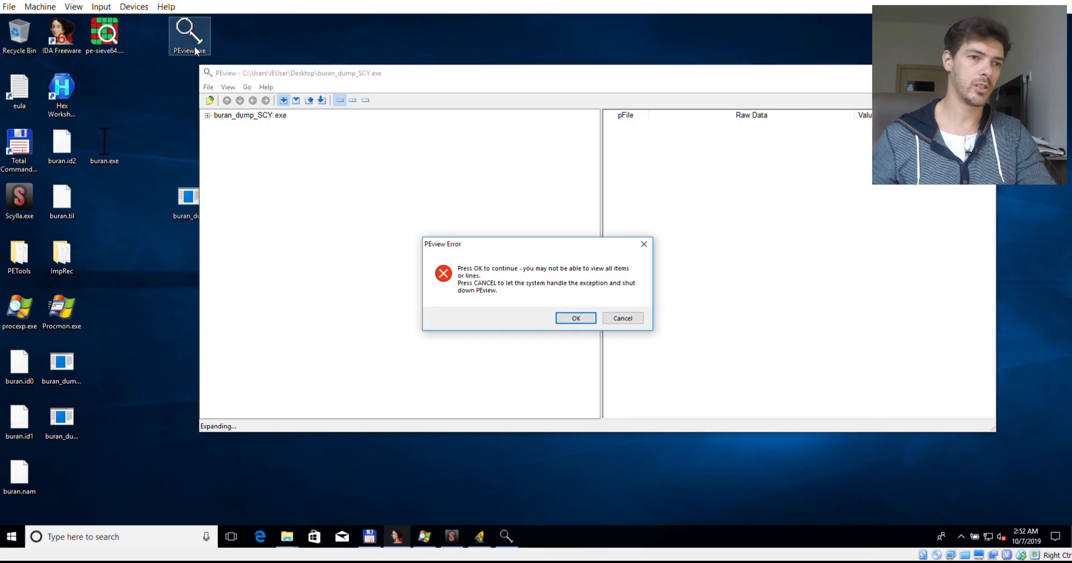
left_click(570, 319)
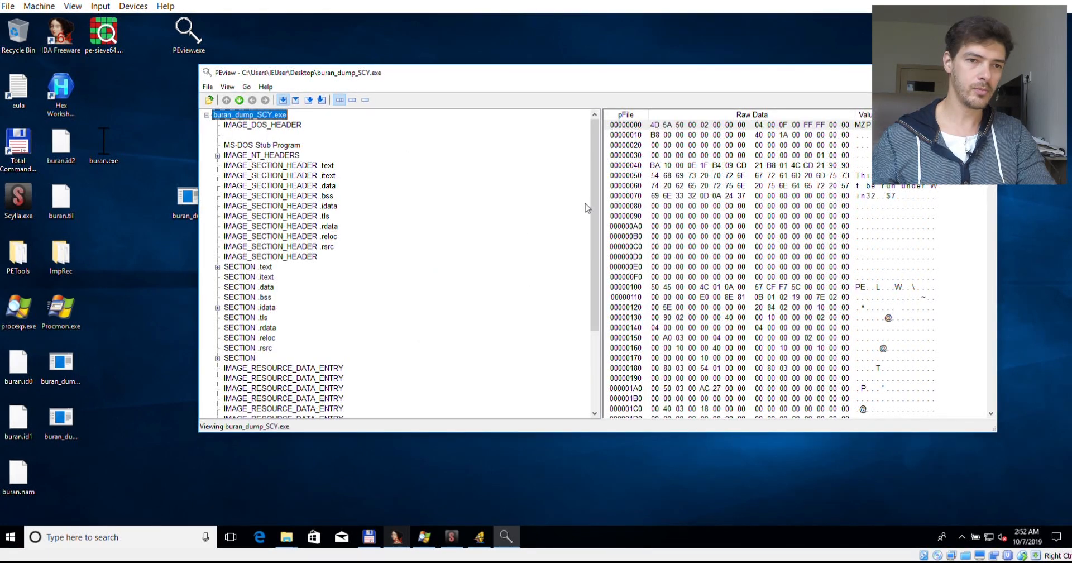
mouse_move(594, 219)
left_mouse_down()
mouse_move(612, 357)
mouse_move(612, 209)
left_mouse_up()
left_click_drag(394, 73, 435, 52)
Step: Examine the IMAGE_RESOURCE_DATA_ENTRY items listed after the sections of buran_dump_SCY.exe
scroll(424, 255, "down", 4)
left_click(324, 235)
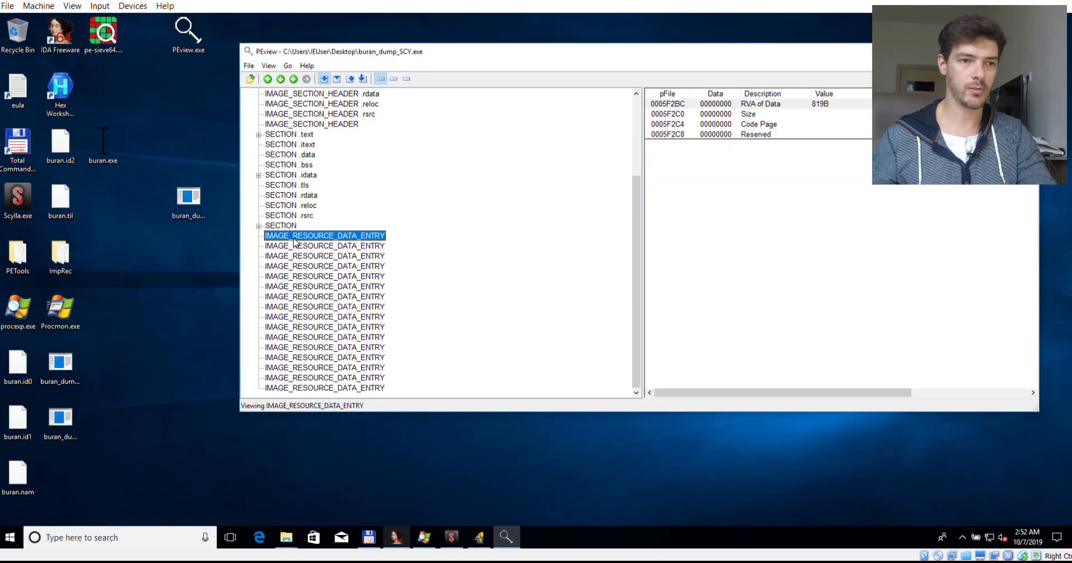
left_click(301, 246)
left_click(301, 256)
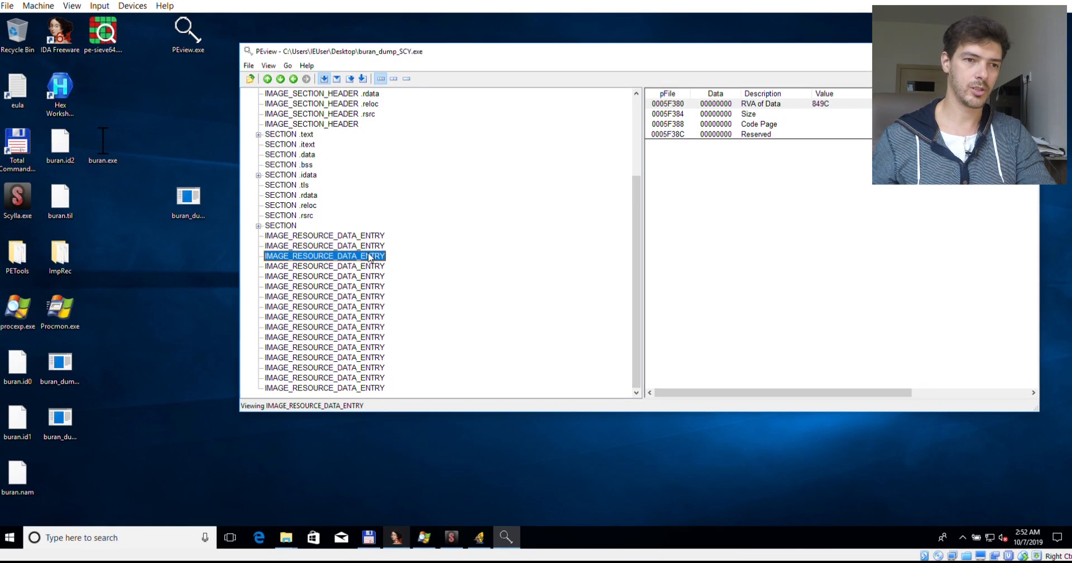
key("Down")
key("Down")
key("Down")
key("Down")
key("Down")
key("Down")
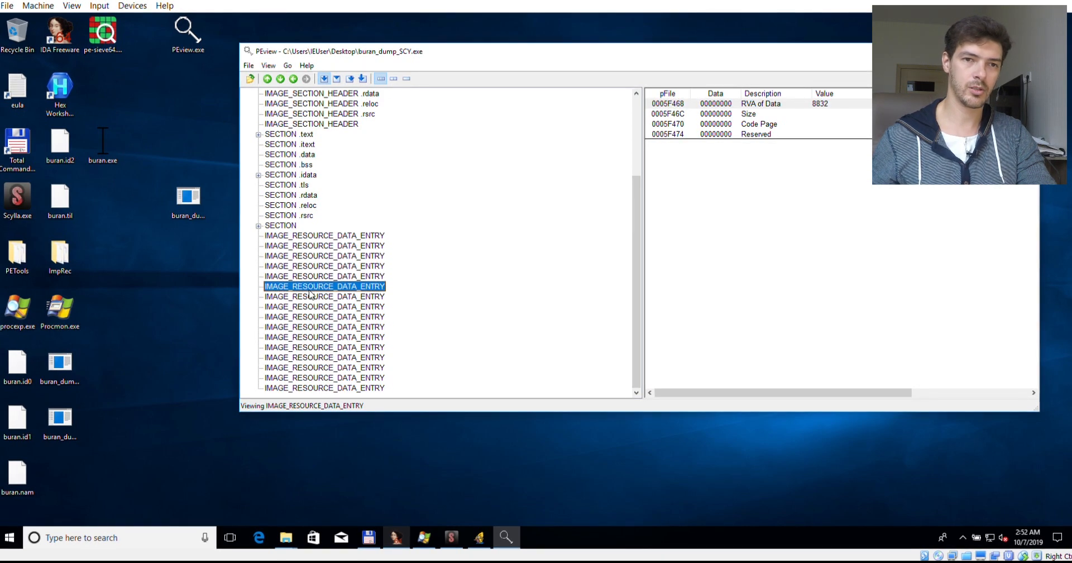
Step: Compare the contents of the .rsrc section with the unnamed section that follows it
left_click(275, 227)
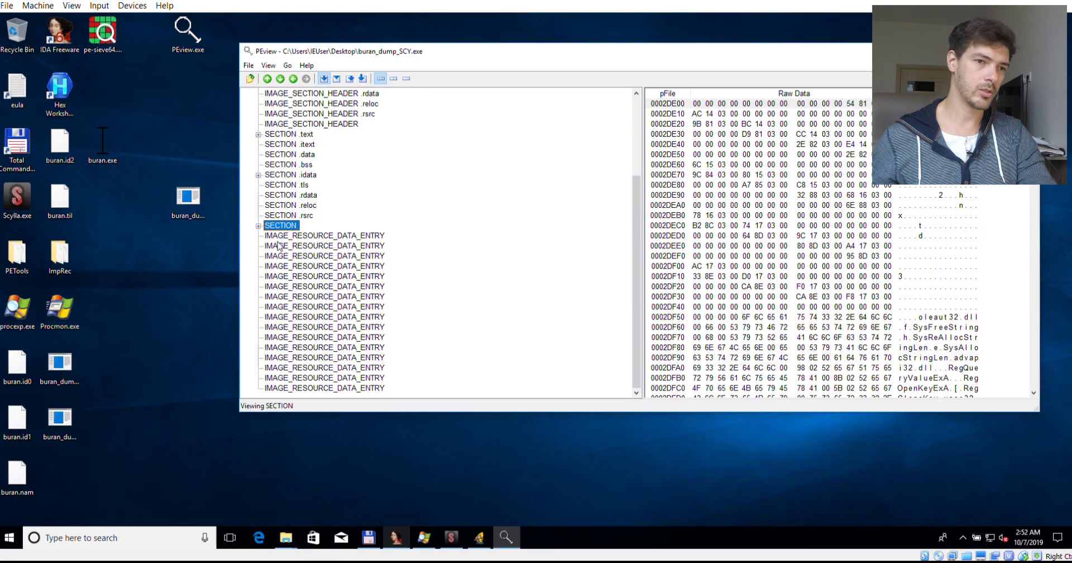
left_click(294, 216)
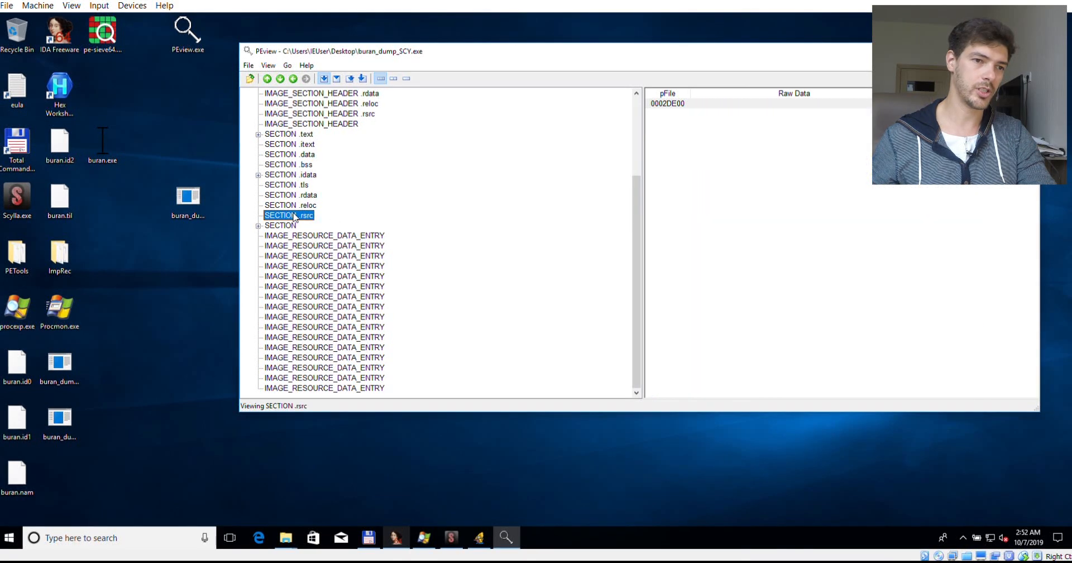
left_click(284, 226)
left_click(273, 236)
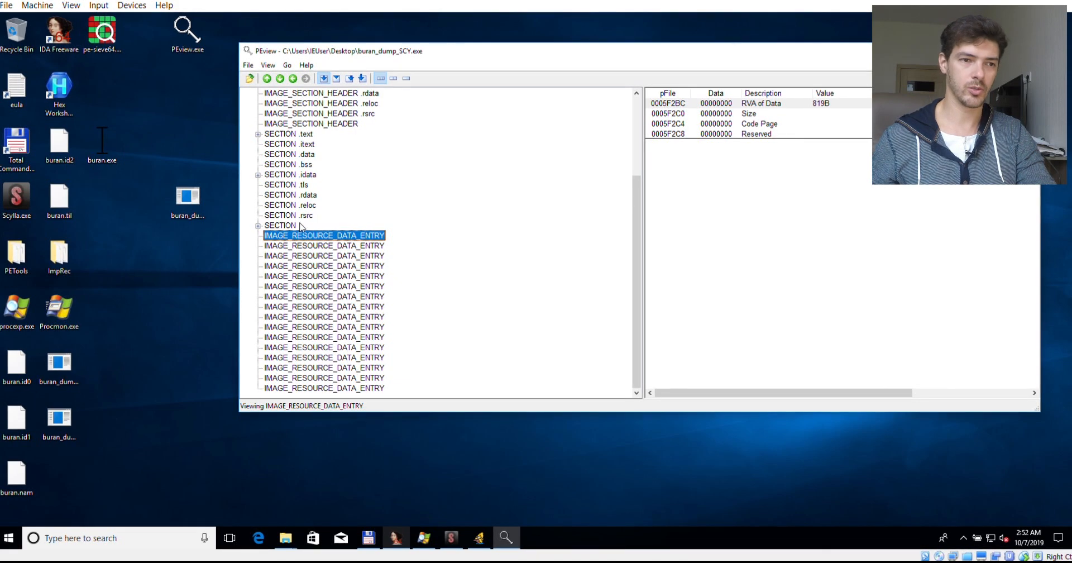
left_click(292, 227)
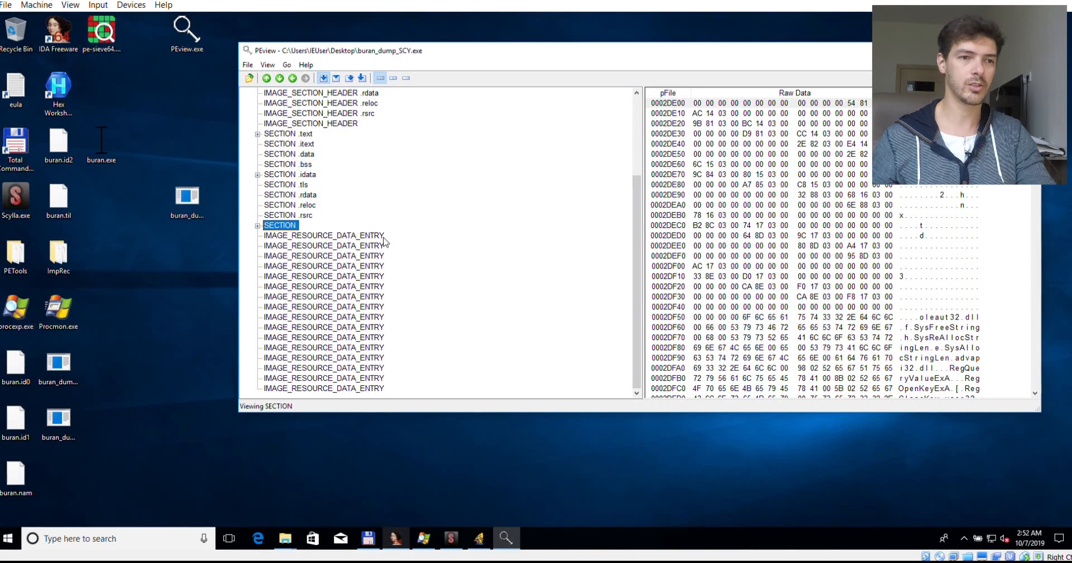
left_click(294, 216)
left_click(294, 226)
left_click(290, 218)
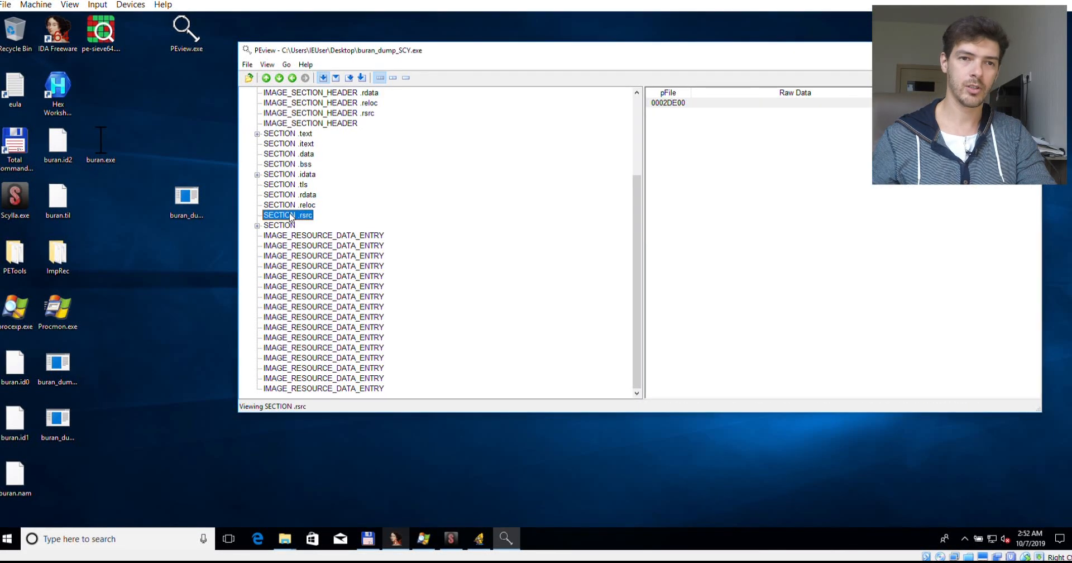
Step: Inspect the unnamed section's raw data from its starting file offset through its later rows
left_click_drag(679, 58, 554, 96)
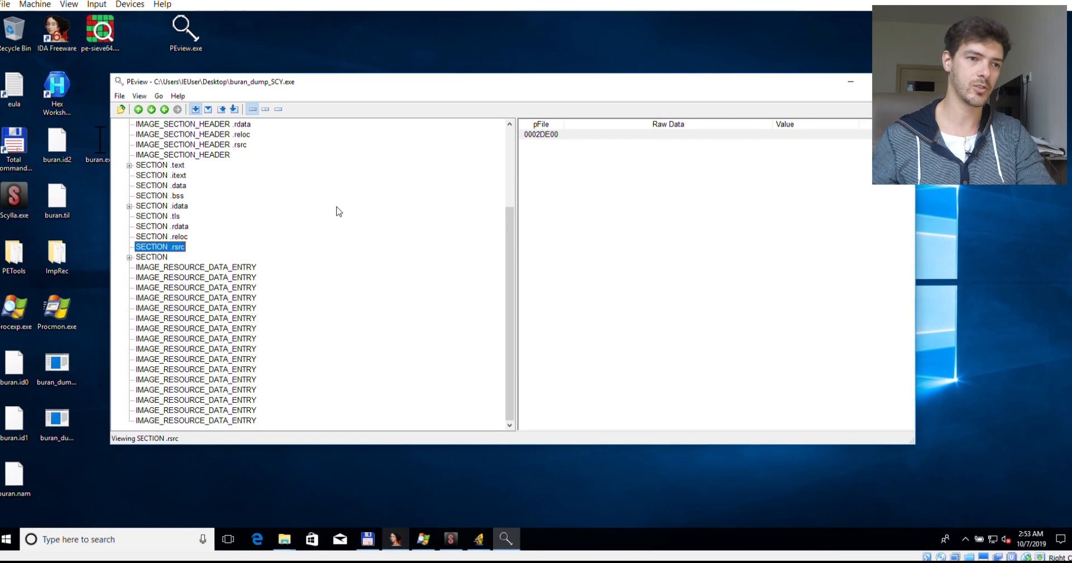
left_click(157, 258)
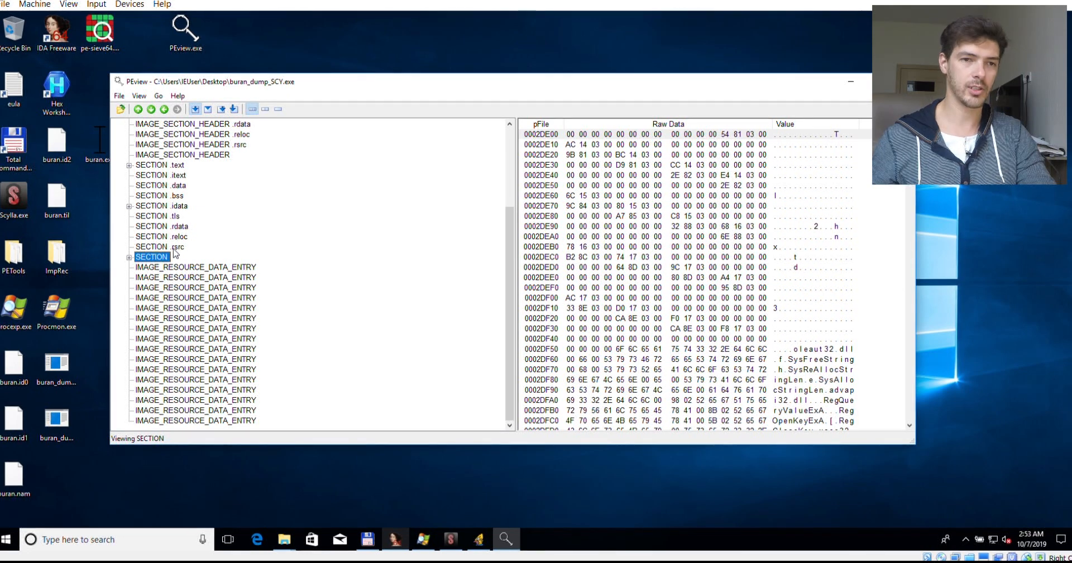
left_click(547, 138)
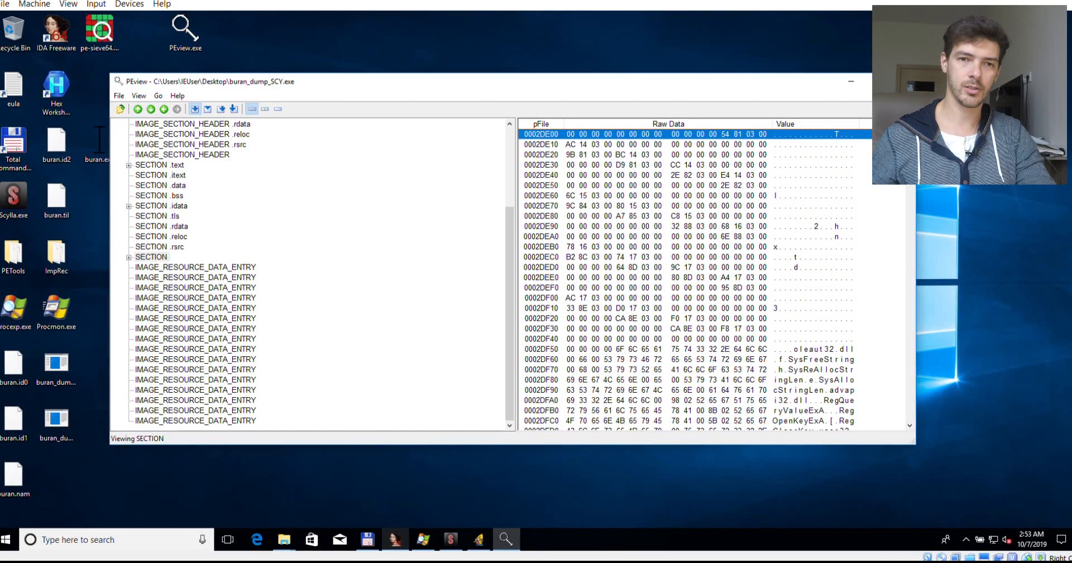
scroll(838, 279, "down", 20)
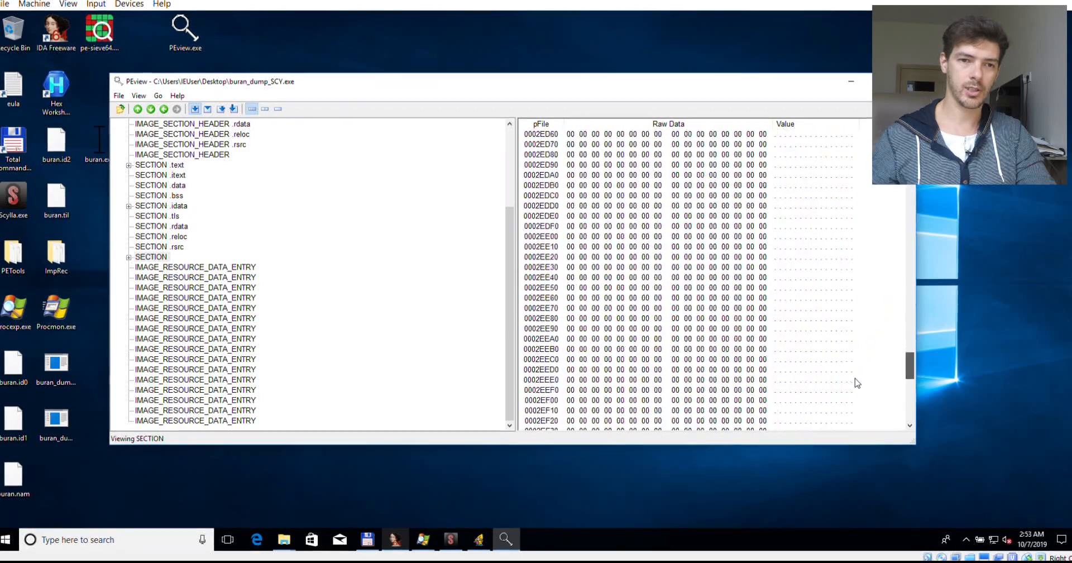
scroll(865, 413, "up", 20)
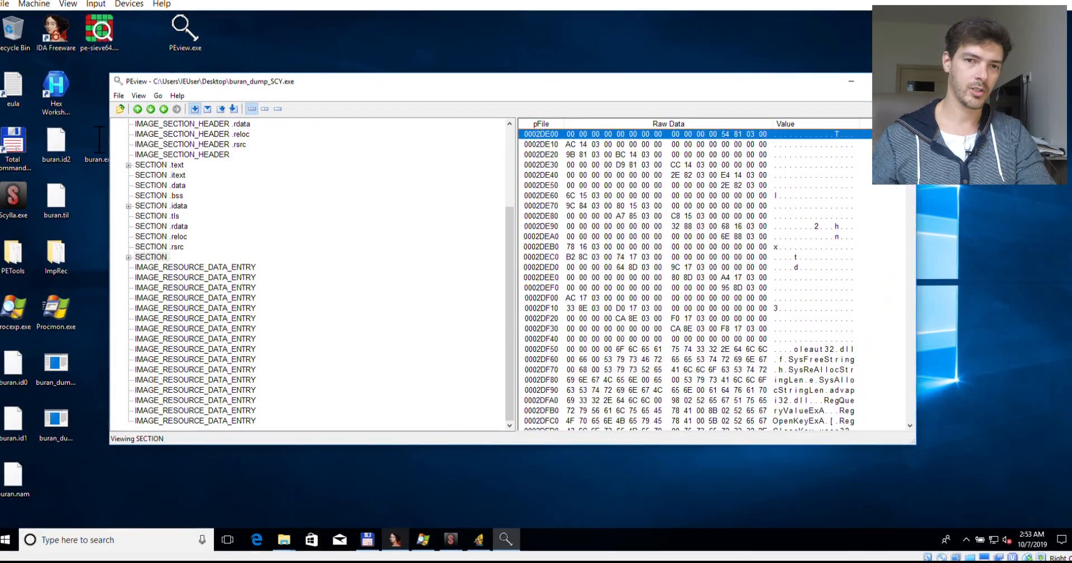
left_click(163, 258)
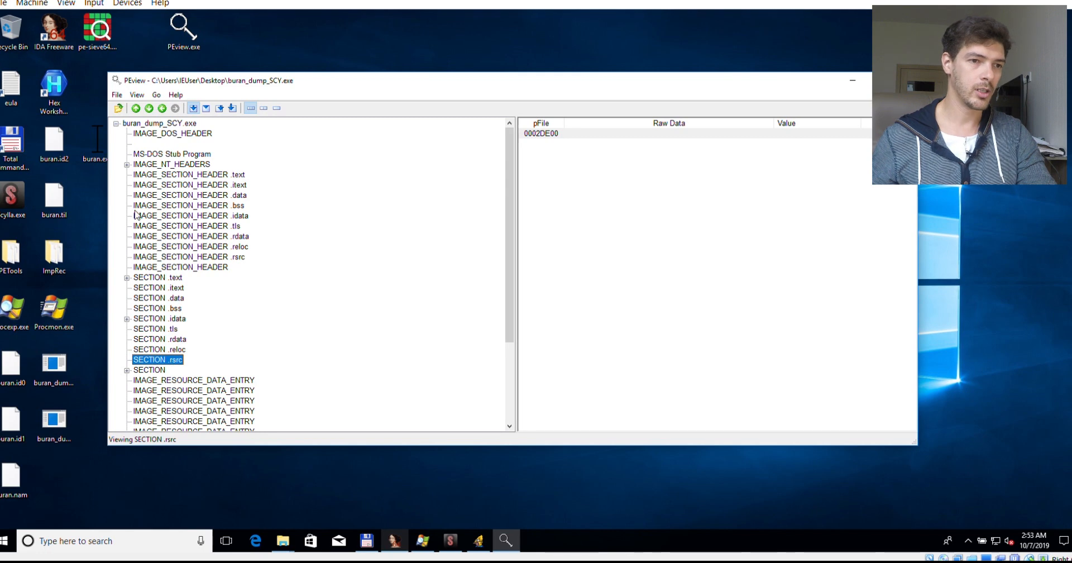
Step: Compare the IMPORT Table RVA in the IMAGE_OPTIONAL_HEADER with the RVA in the .idata section header
left_click(128, 164)
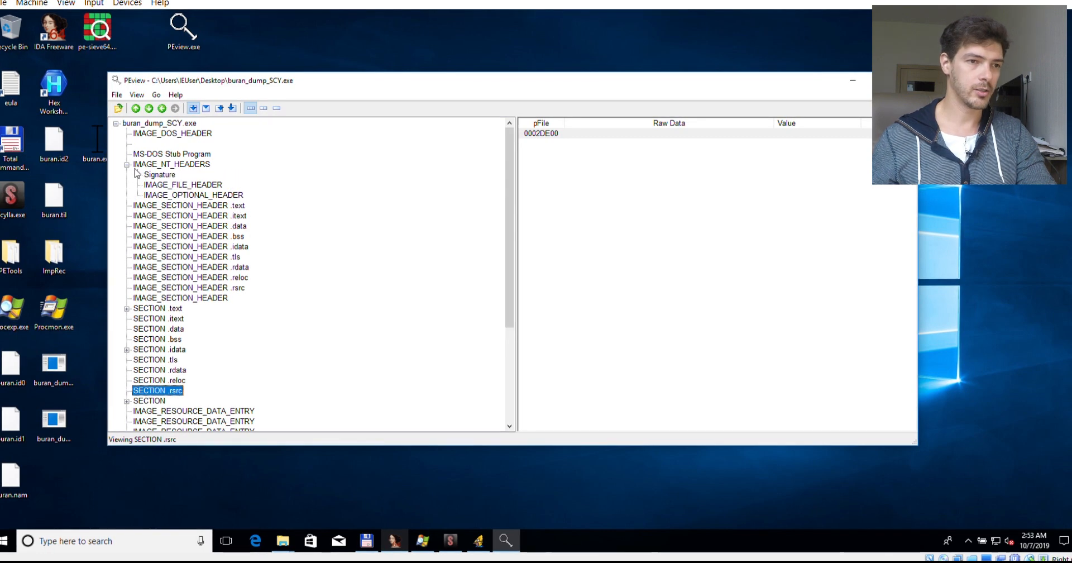
left_click(170, 196)
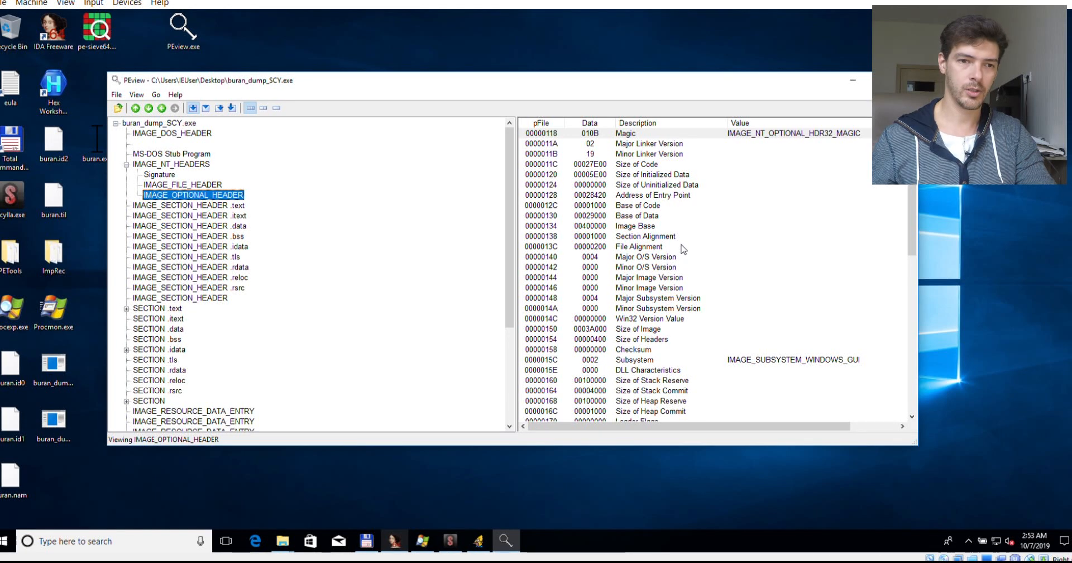
scroll(683, 249, "down", 9)
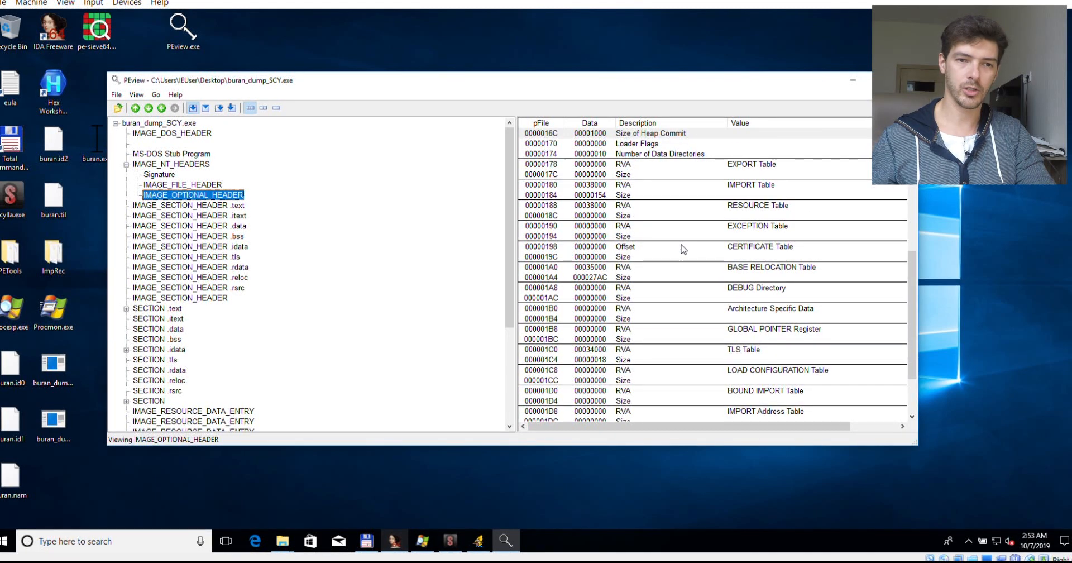
left_click(650, 196)
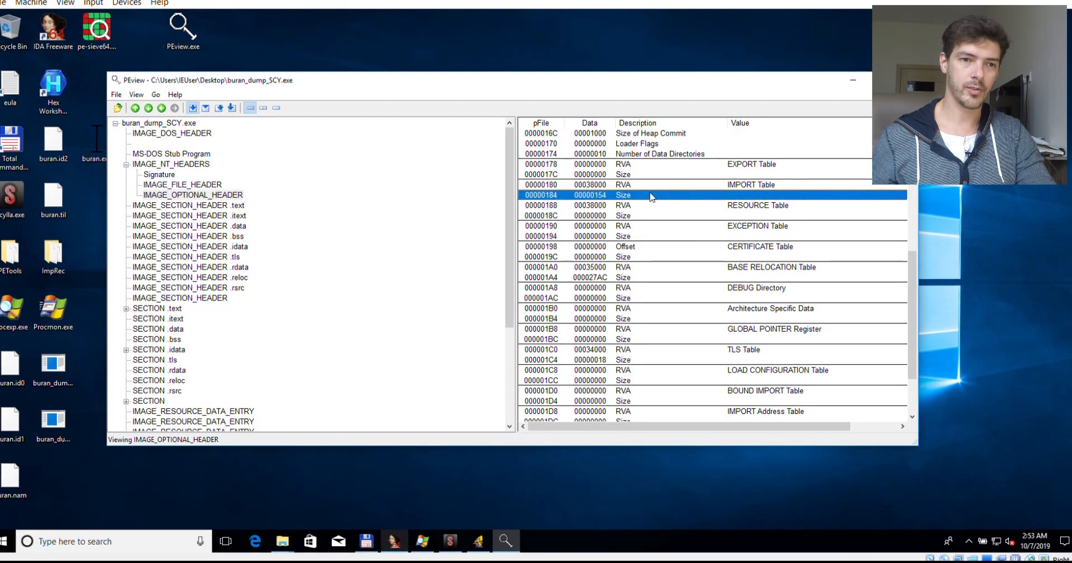
left_click(640, 184)
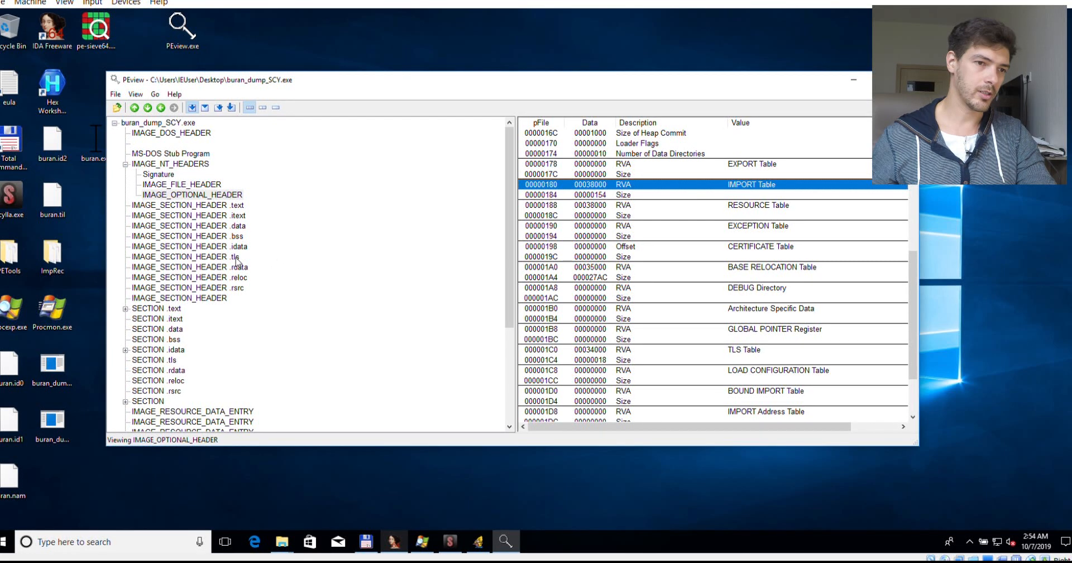
left_click(202, 247)
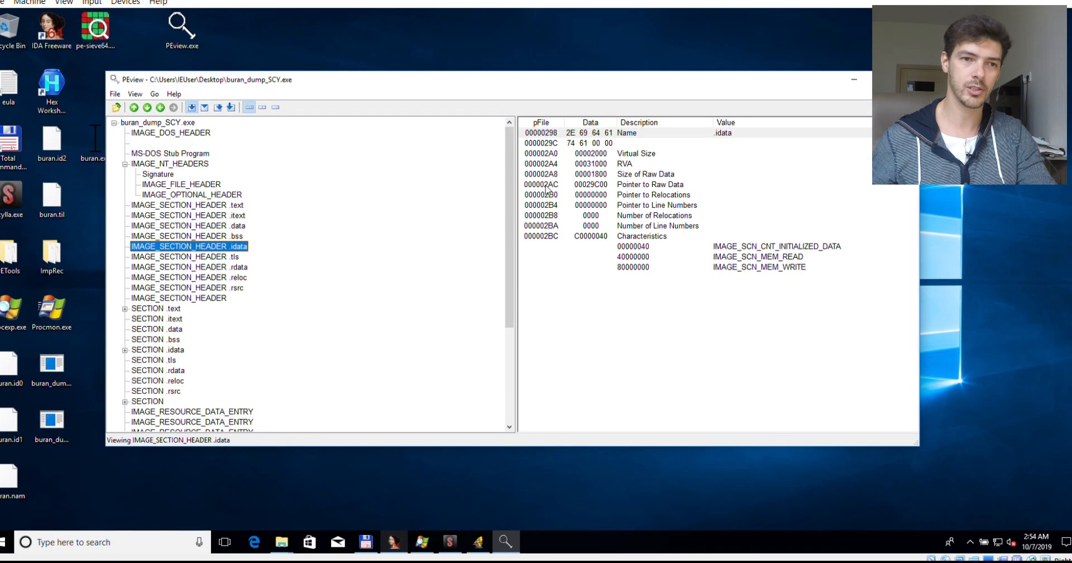
left_click(595, 165)
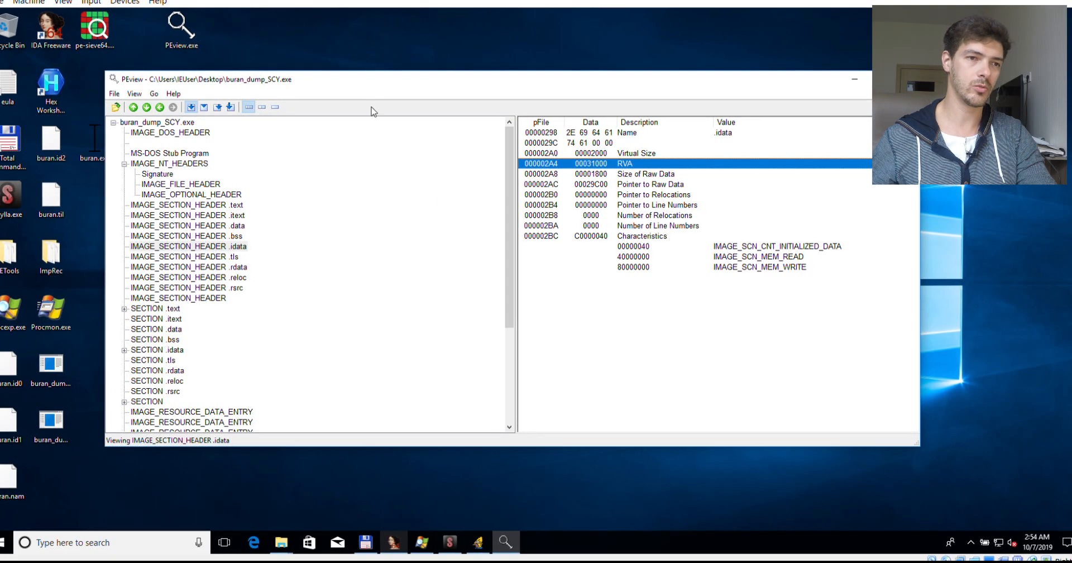
Step: Open buran_dump_SCY.exe from the desktop in Hex Workshop
left_click_drag(366, 84, 480, 71)
left_click(186, 207)
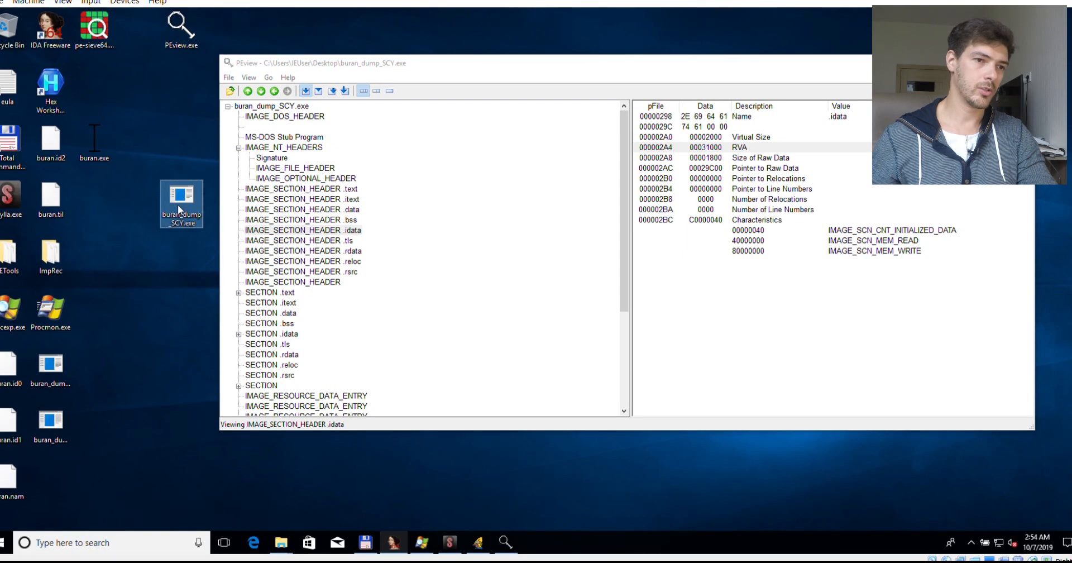
left_click_drag(179, 210, 59, 100)
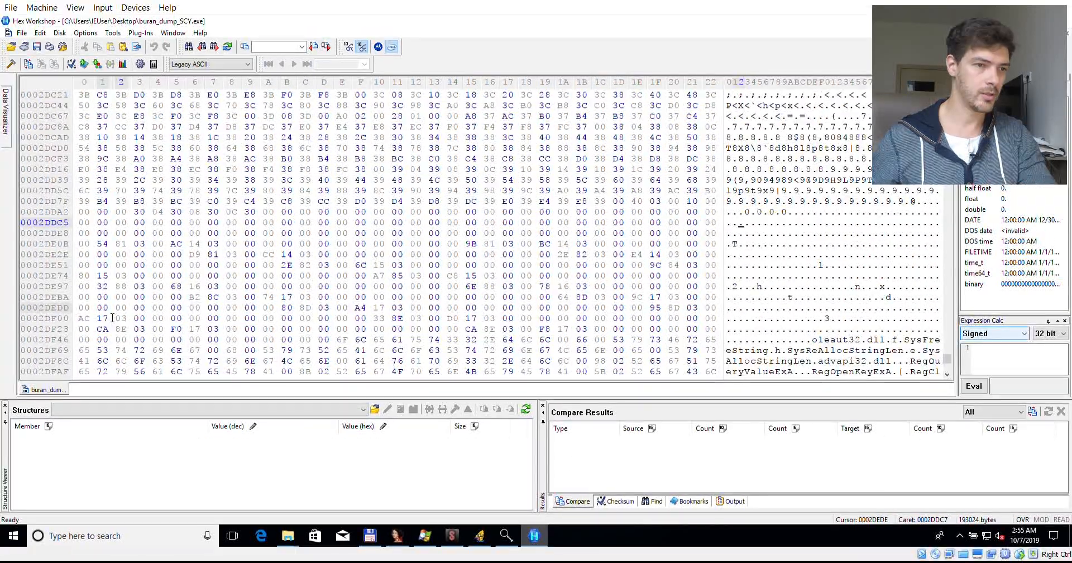
Step: Locate the .rsrc section's raw data offset and fill the 210 bytes from offset 0002DDE8 with hex byte 0
left_click(508, 540)
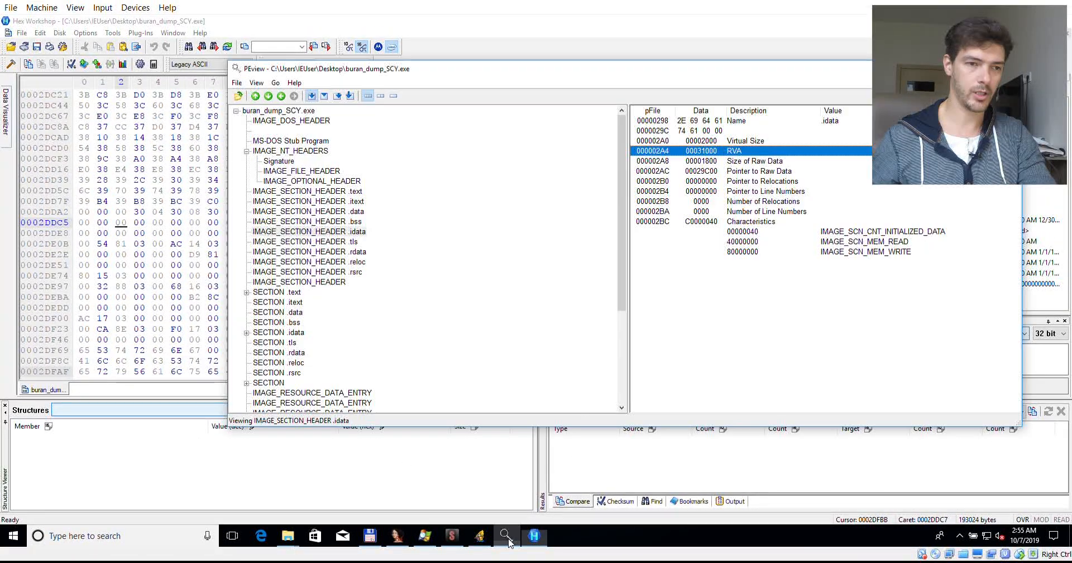
left_click(279, 373)
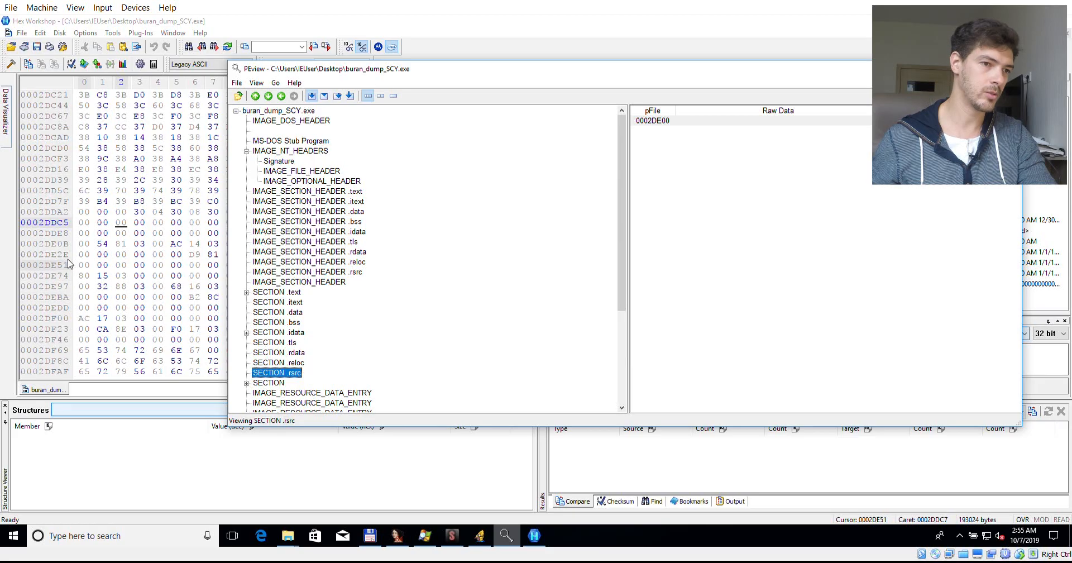
left_click(55, 244)
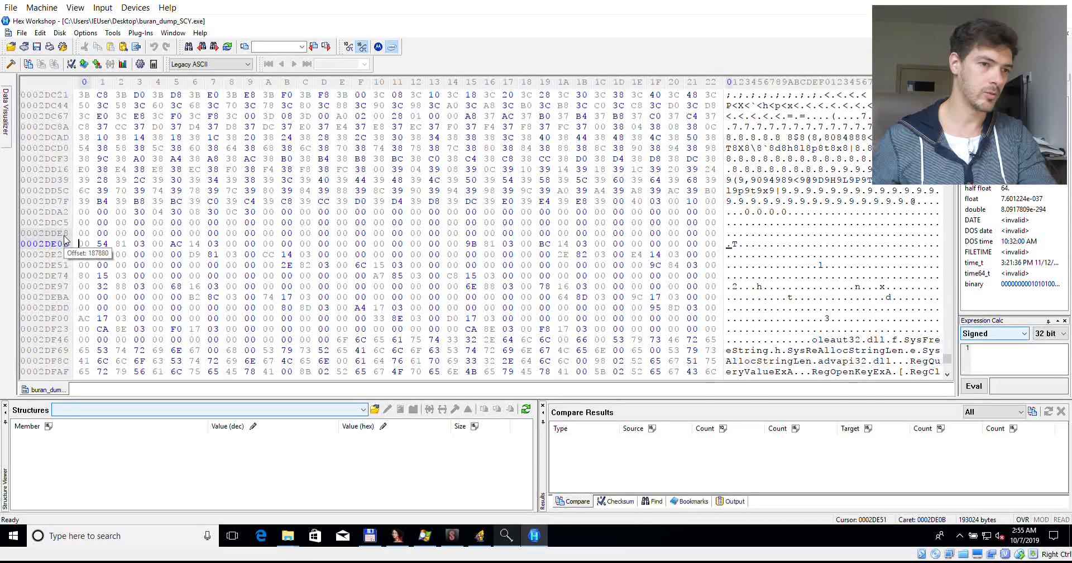
left_click(64, 235)
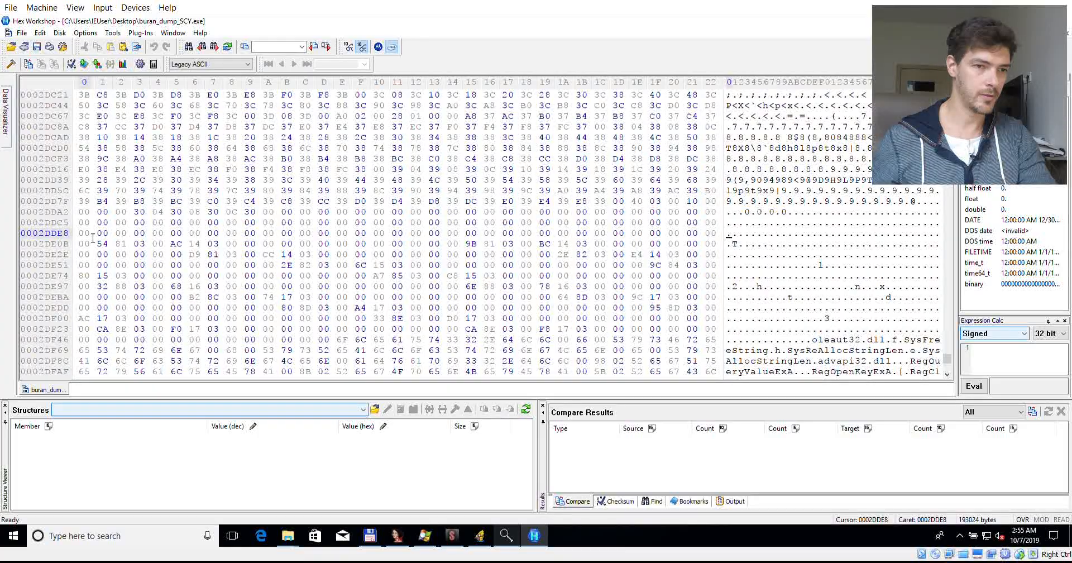
left_click_drag(82, 233, 724, 293)
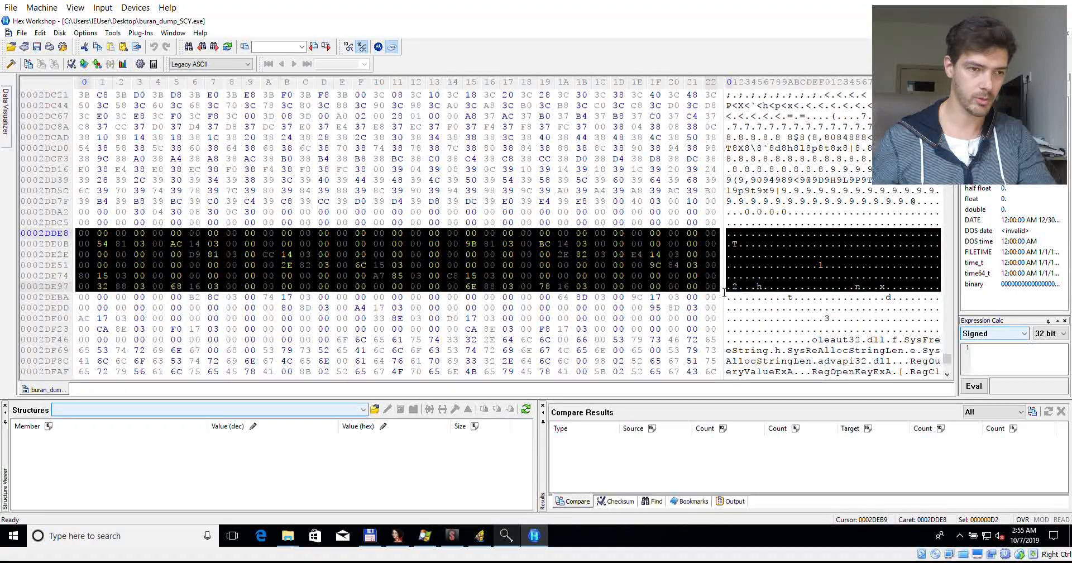
right_click(347, 269)
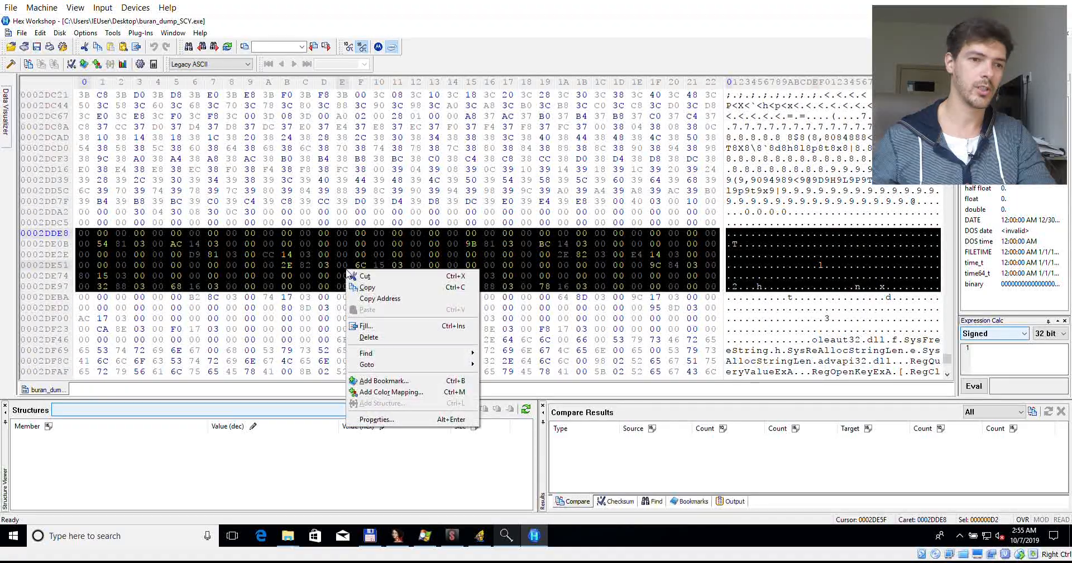
left_click(373, 326)
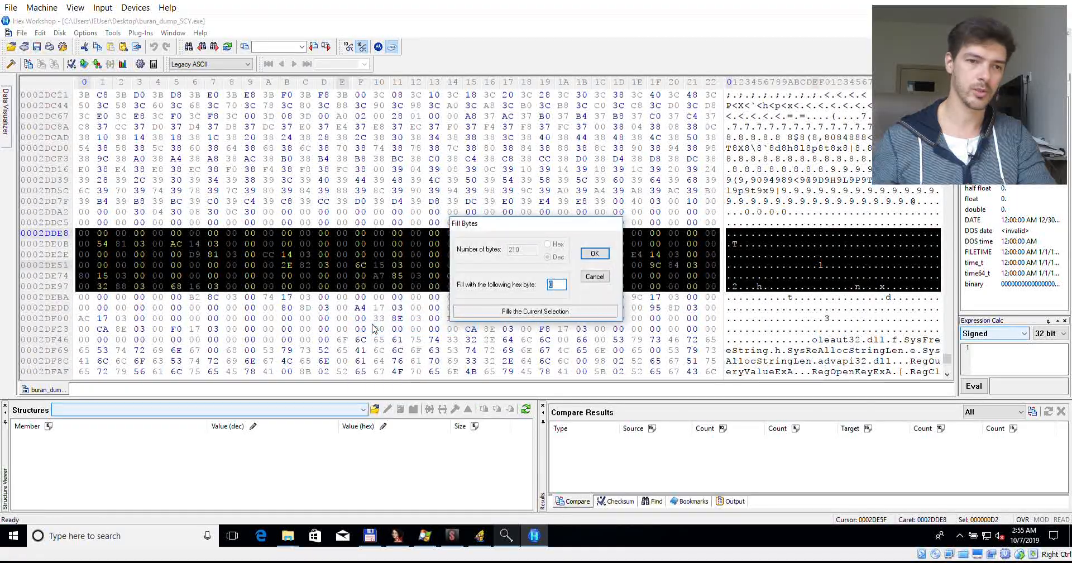
left_click(595, 254)
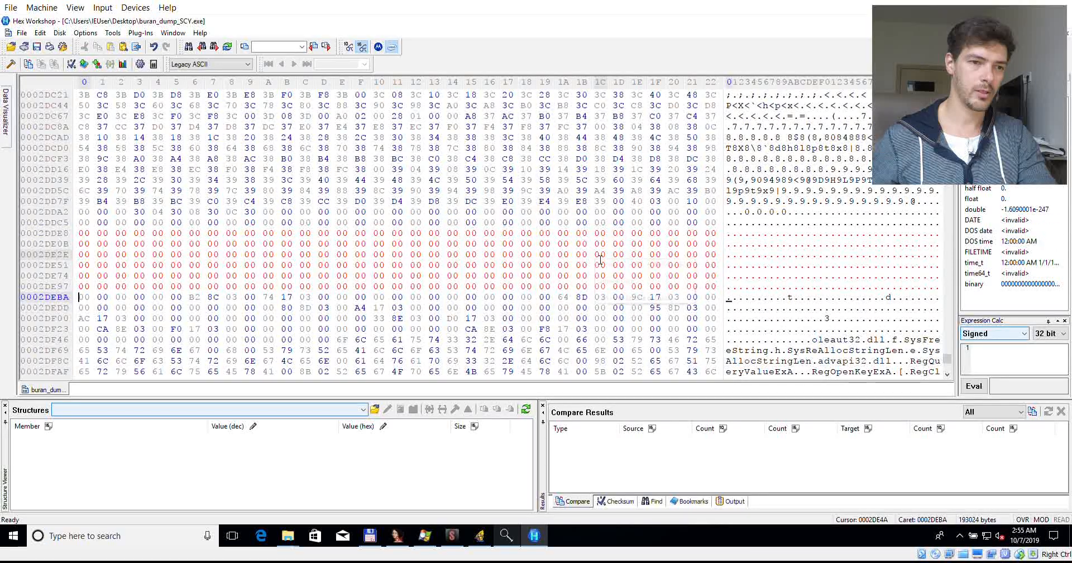
Step: Switch to PEview and compare the raw data of the .rsrc section with that of the unnamed section
left_click(506, 535)
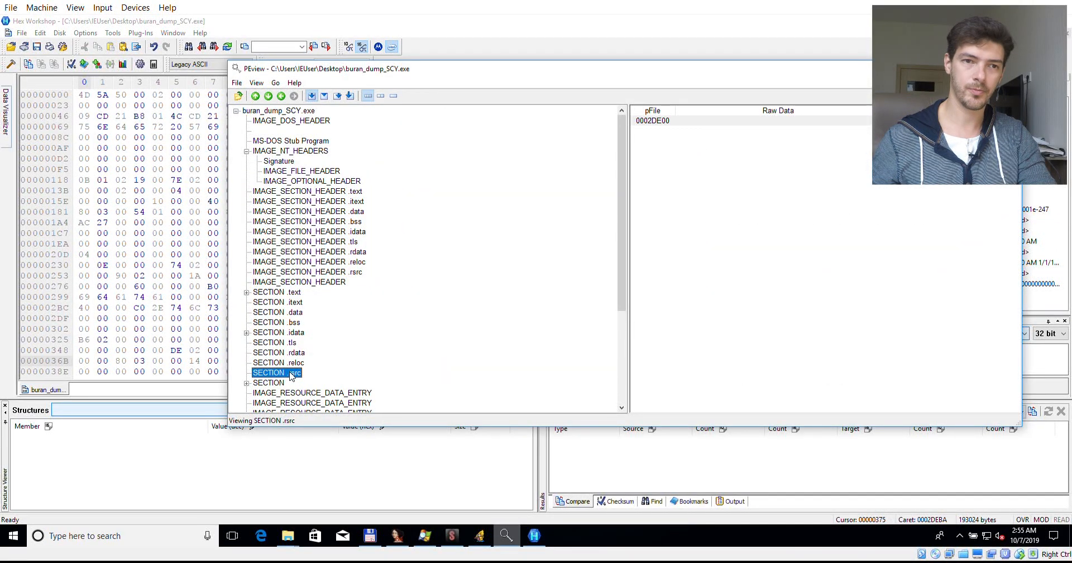
scroll(290, 373, "down", 1)
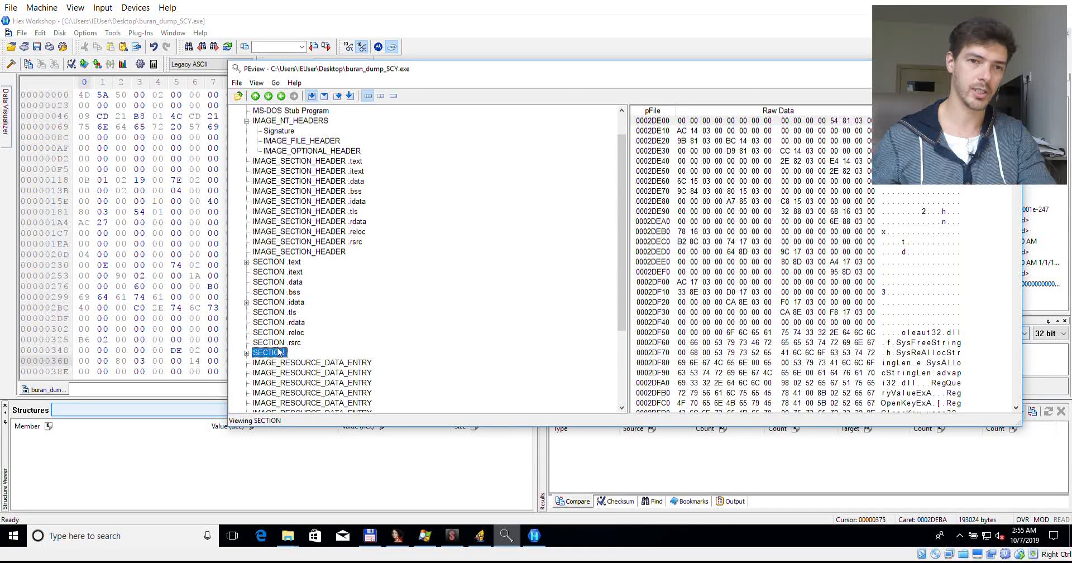
left_click(279, 352)
left_click(277, 344)
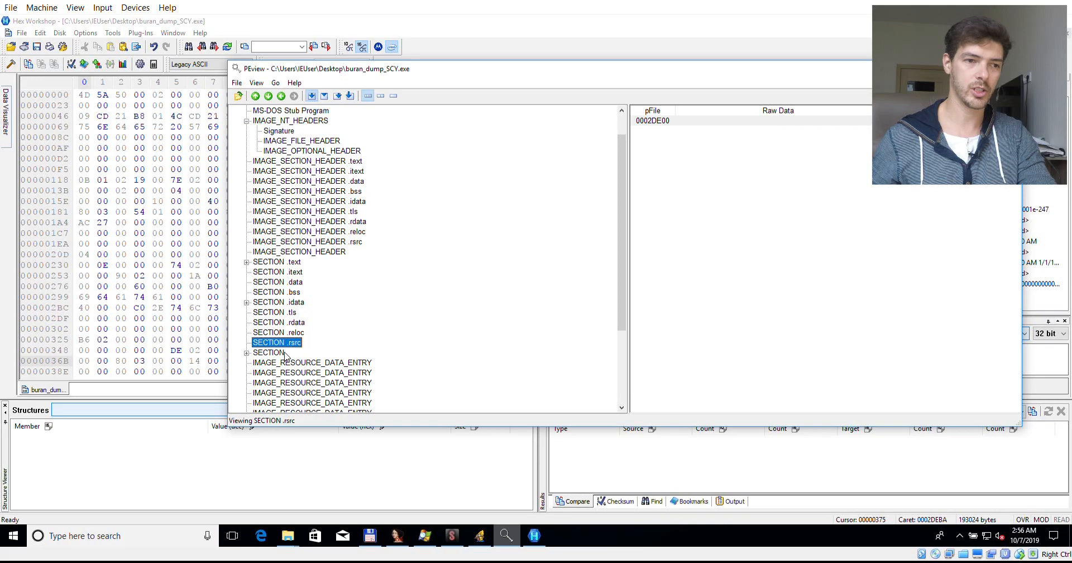
left_click(277, 352)
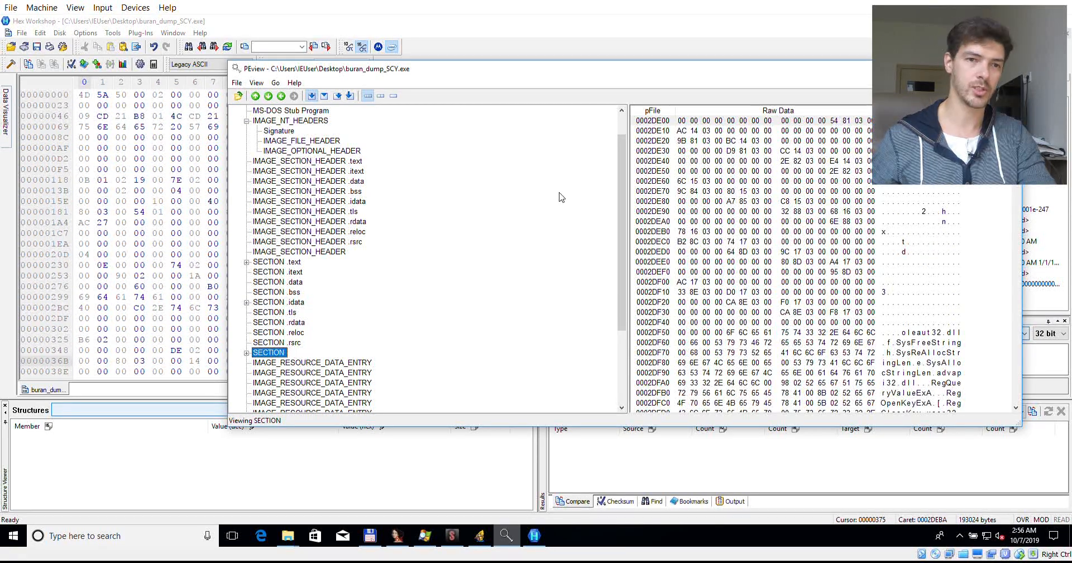
left_click(295, 343)
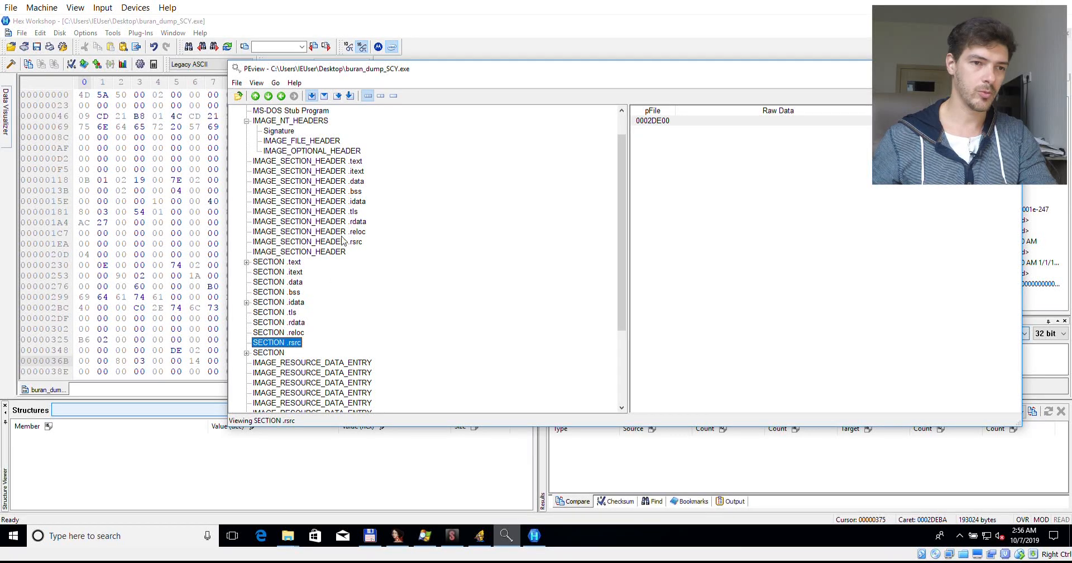
Step: Compare the Size of Raw Data fields in the .rsrc section header and the unnamed section header
left_click(304, 242)
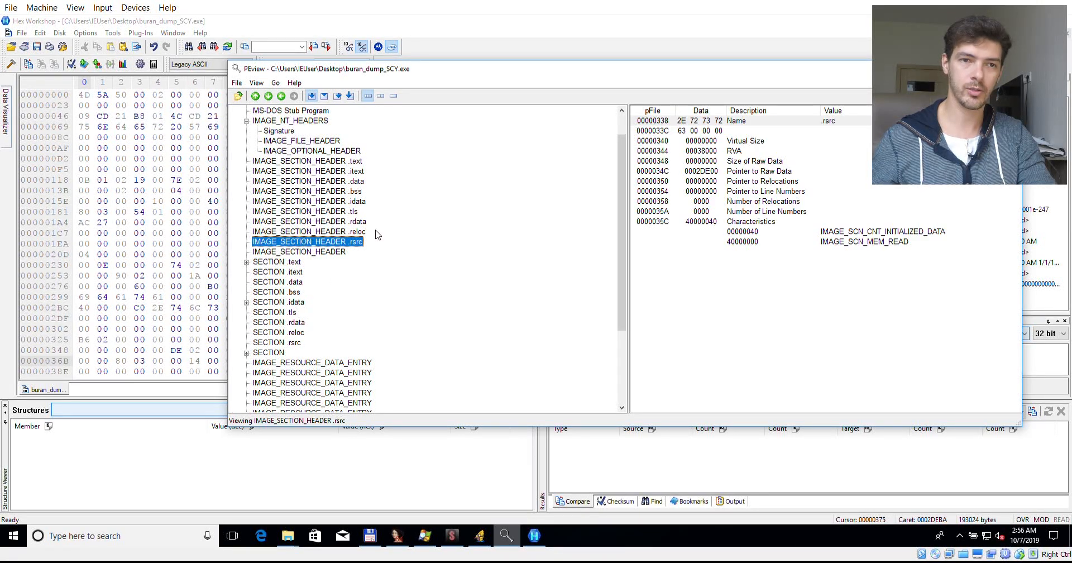
left_click(706, 163)
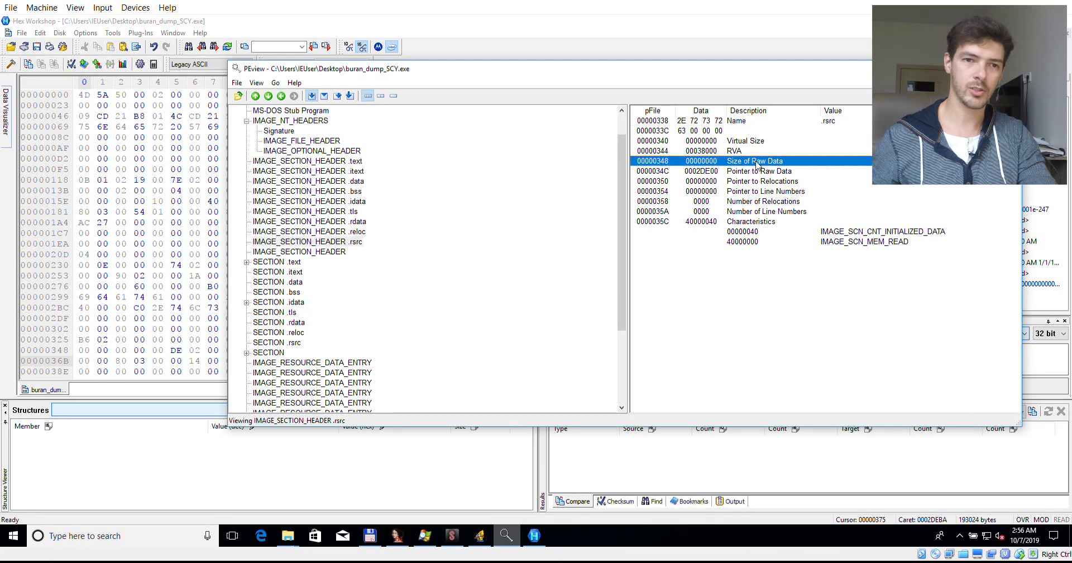
left_click(714, 143)
left_click(711, 161)
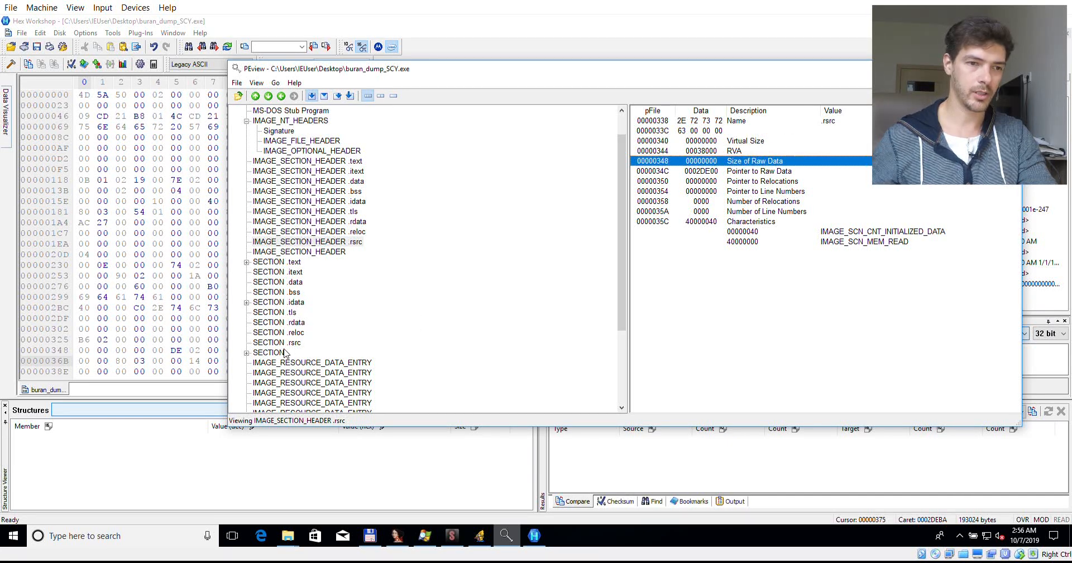
left_click(332, 252)
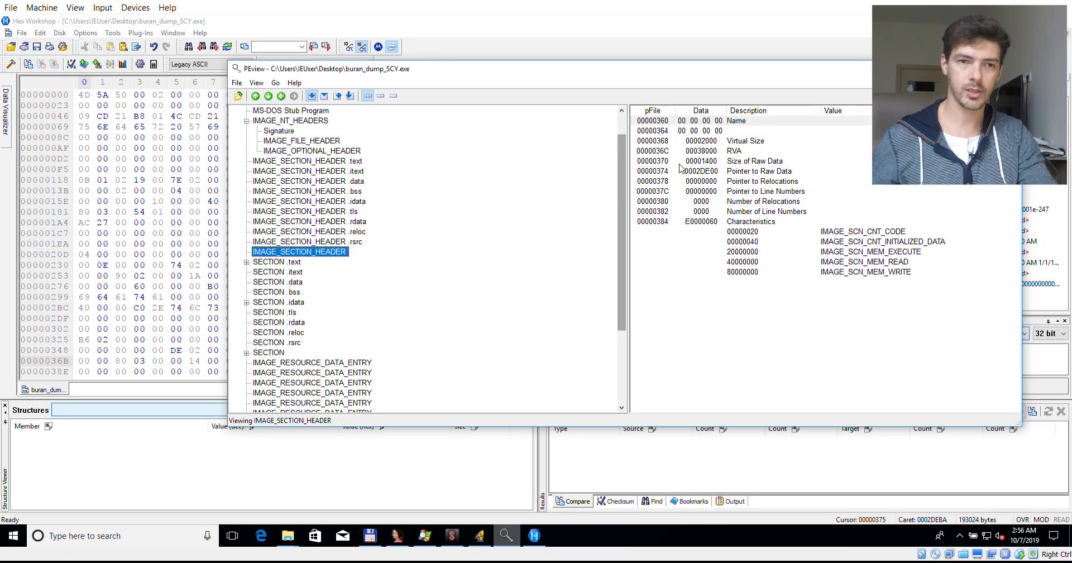
left_click(699, 162)
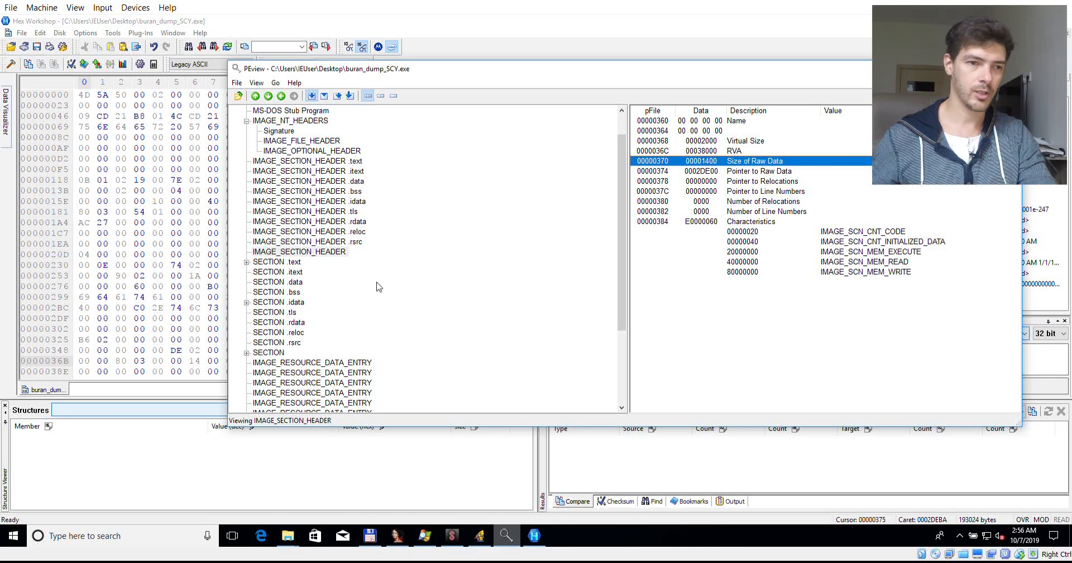
left_click(350, 243)
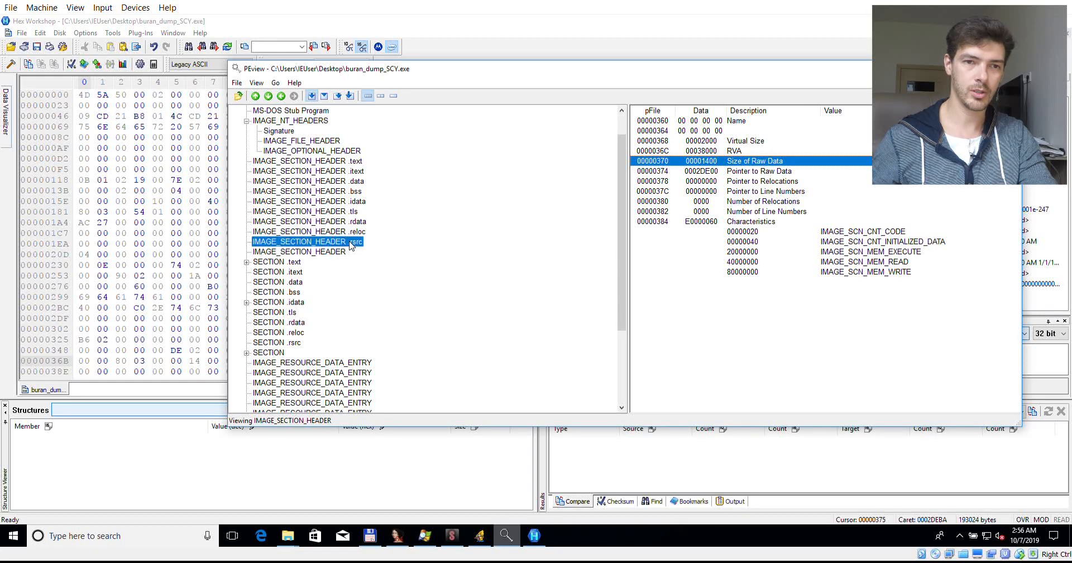
left_click(703, 164)
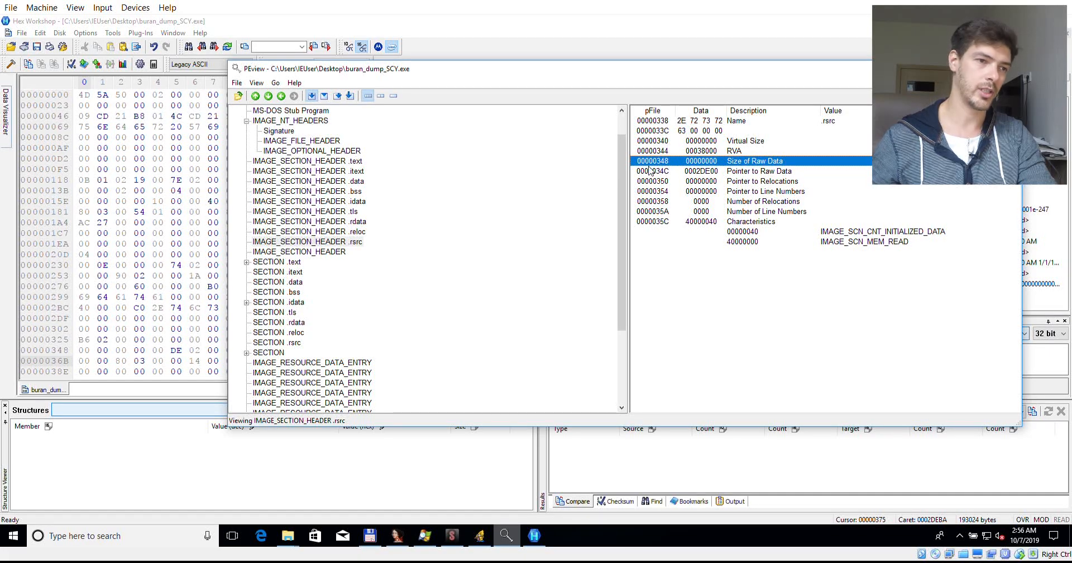
Step: In Hex Workshop, set the .rsrc header's Size of Raw Data at offset 00000348 to 1400 hex by changing its second byte to 14
left_click(84, 233)
scroll(100, 253, "down", 4)
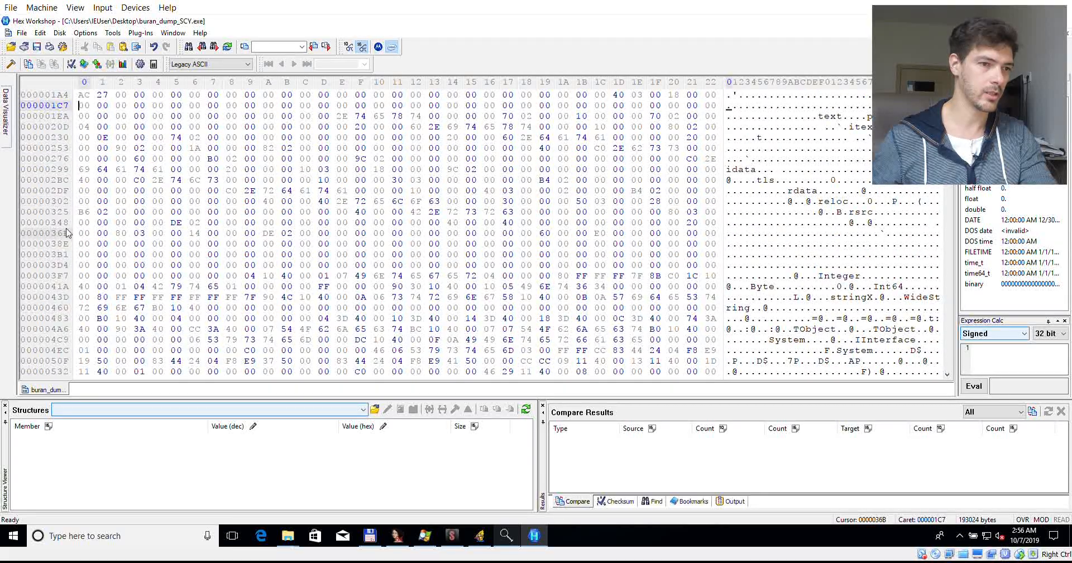
left_click_drag(84, 223, 140, 223)
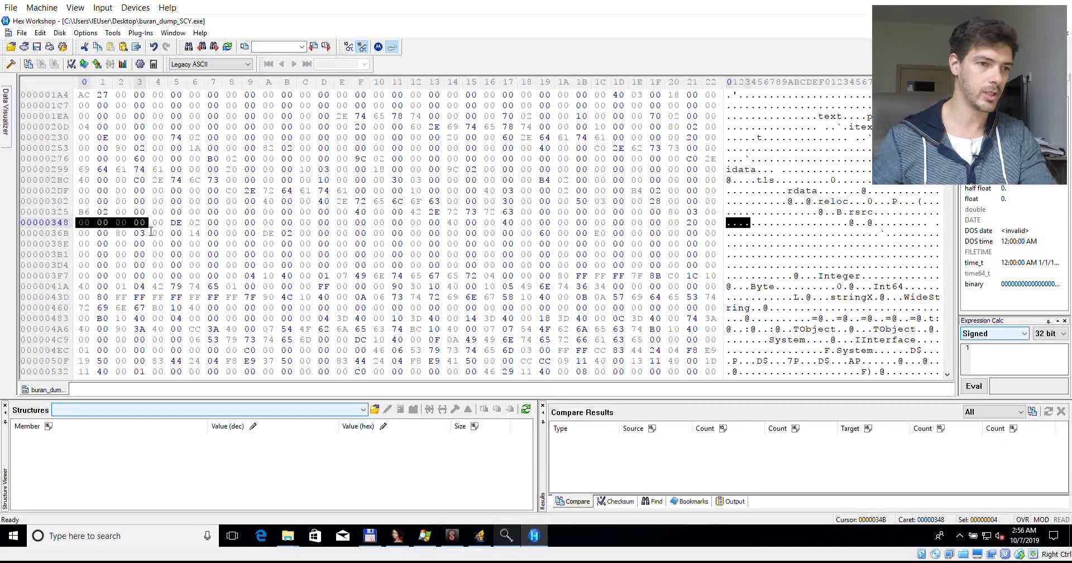
left_click(117, 223)
key("Left")
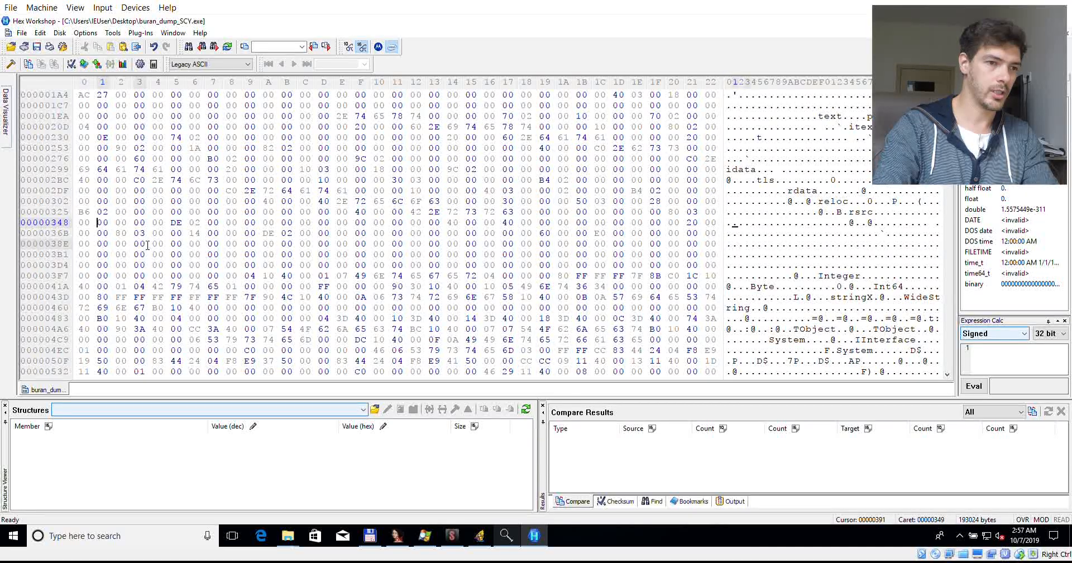
type("14")
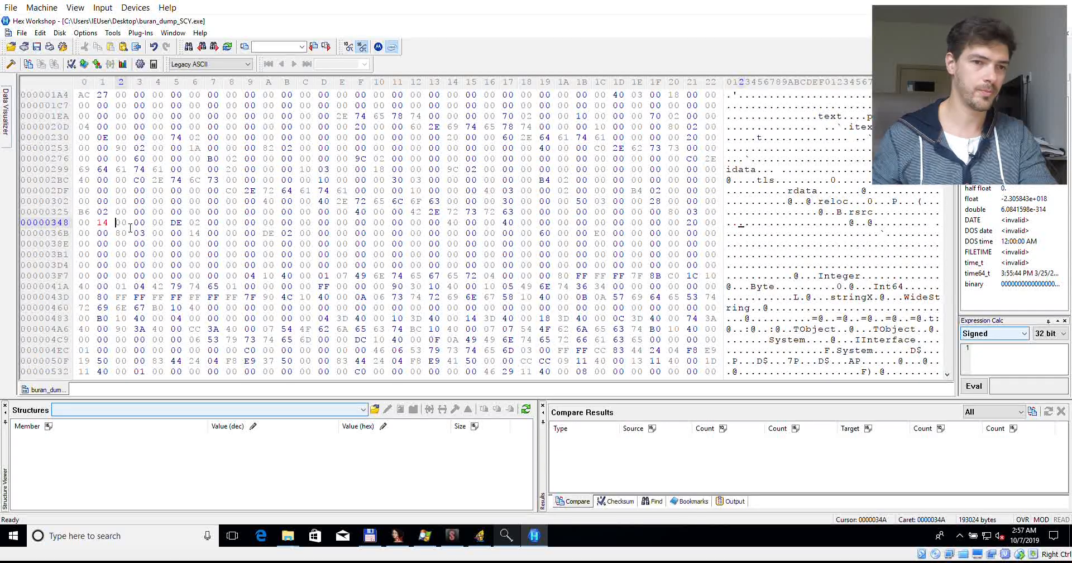
Step: Find the Number of Sections field in PEview's IMAGE_FILE_HEADER and set its byte at offset 00000106 to 09 in Hex Workshop
left_click(506, 536)
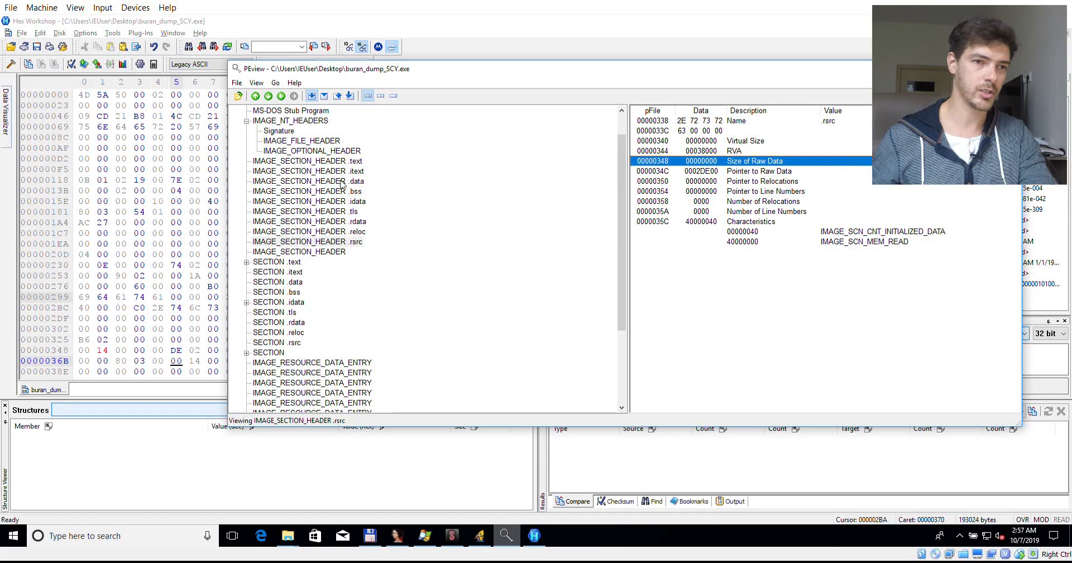
left_click(288, 151)
left_click(291, 141)
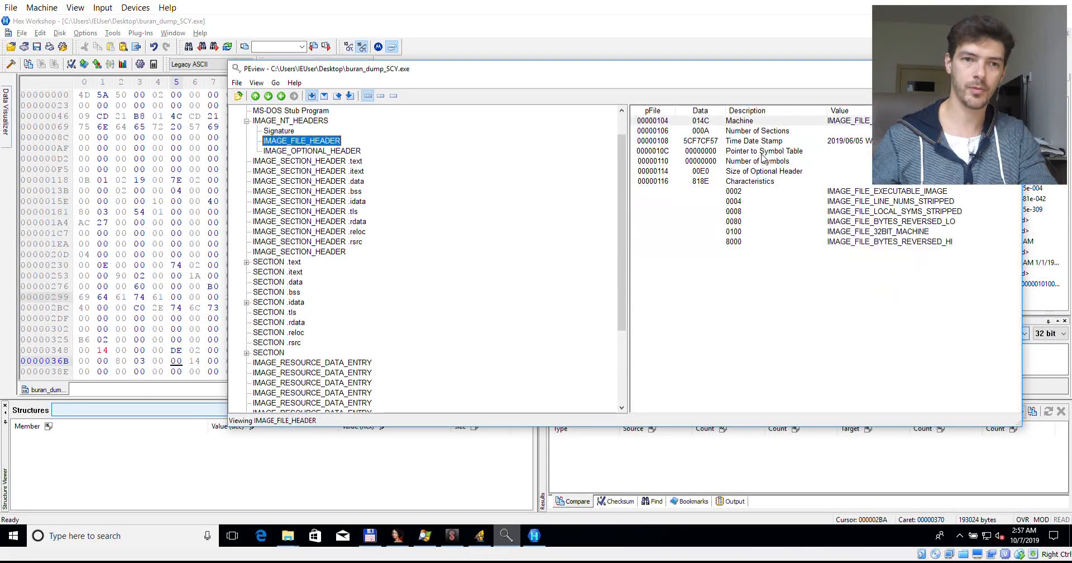
left_click(764, 131)
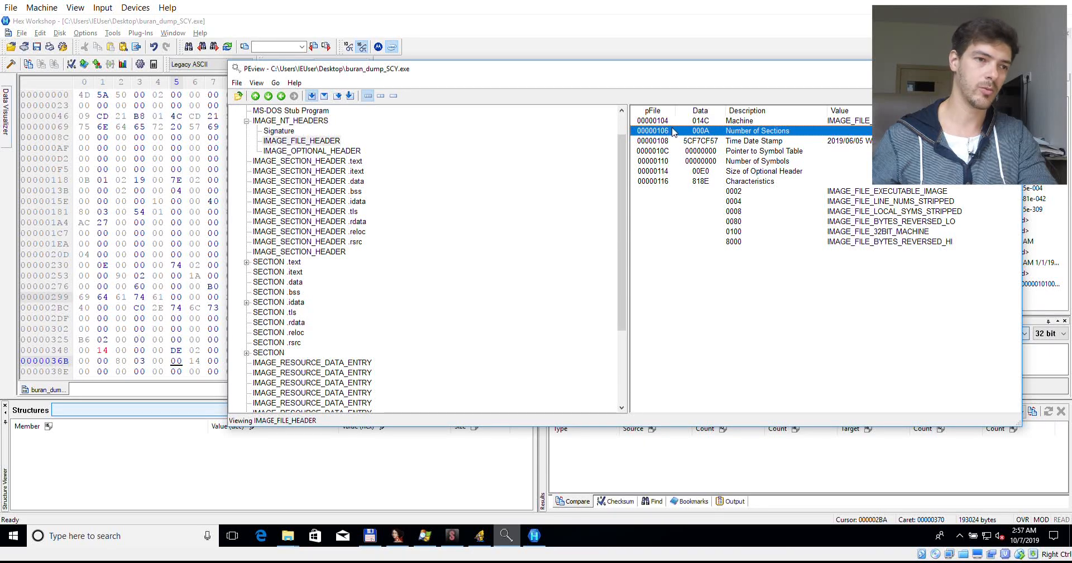
left_click(109, 182)
left_click_drag(392, 171, 408, 175)
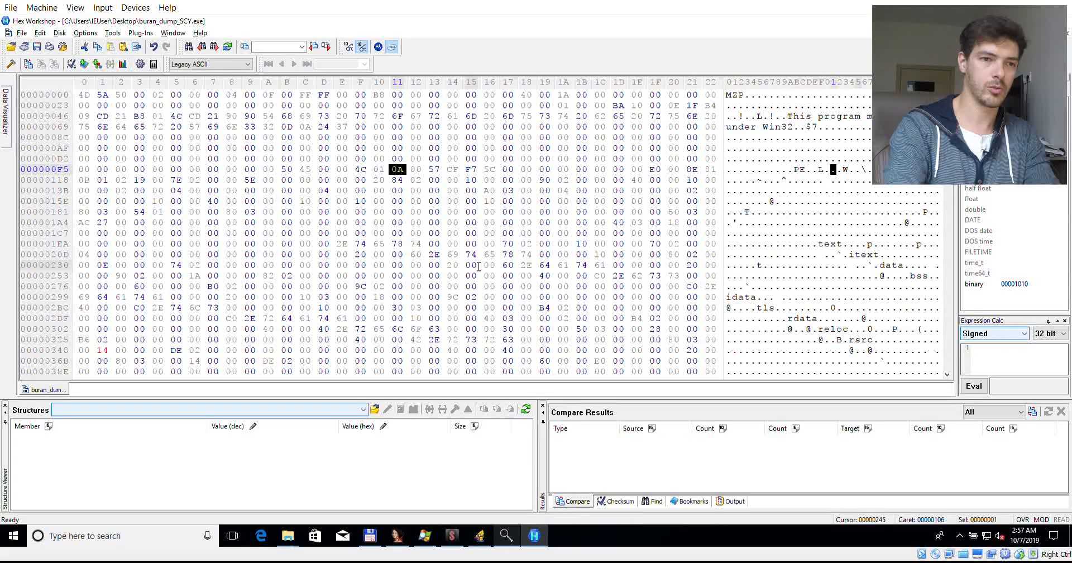
type("09")
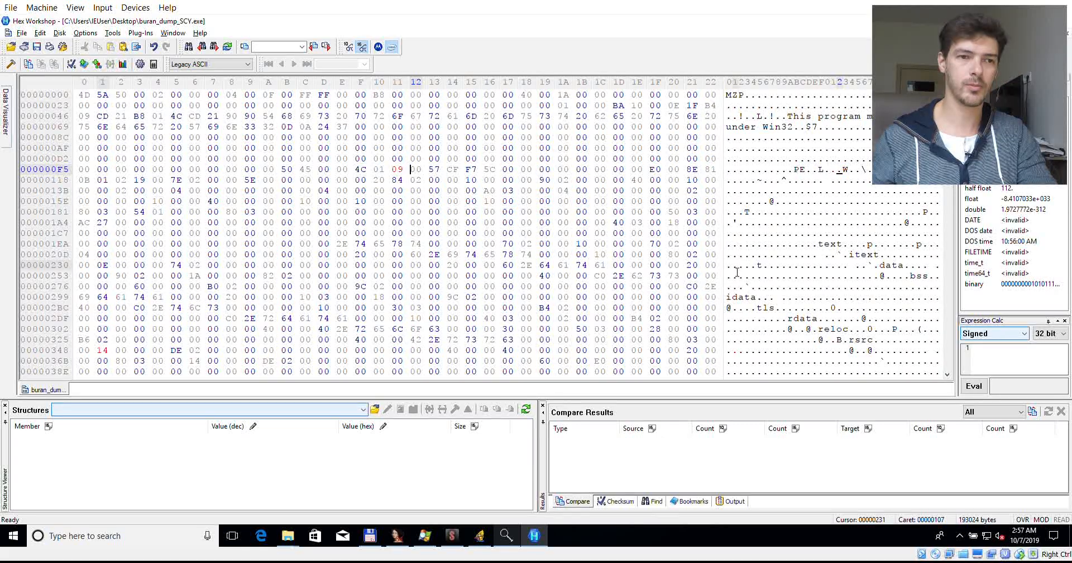
Step: Find the IMPORT Table RVA in PEview's IMAGE_OPTIONAL_HEADER and set its byte at offset 00000181 to 10 in Hex Workshop
key("alt+Tab")
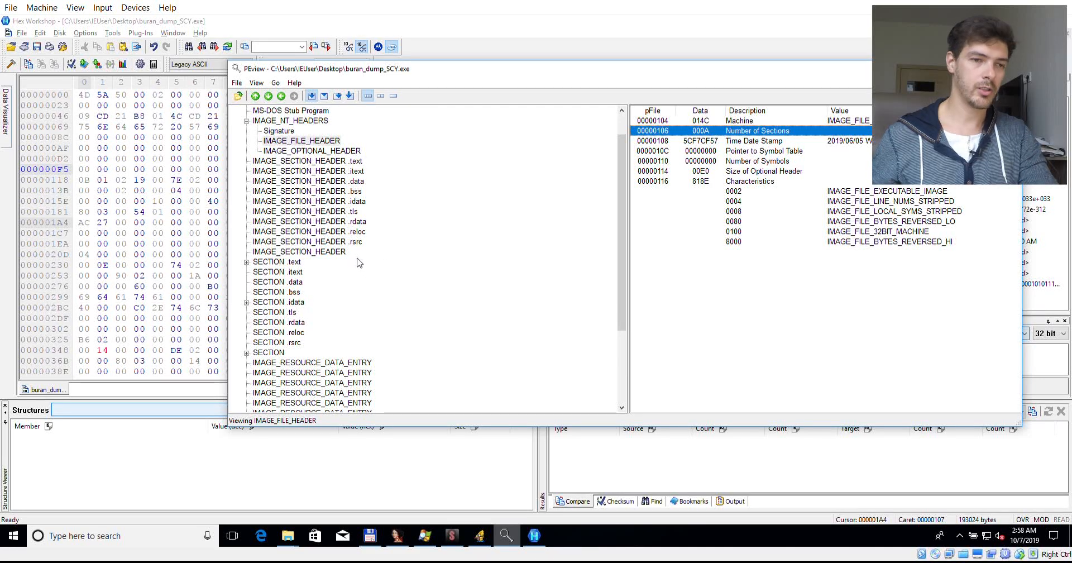
left_click(326, 151)
scroll(877, 287, "down", 9)
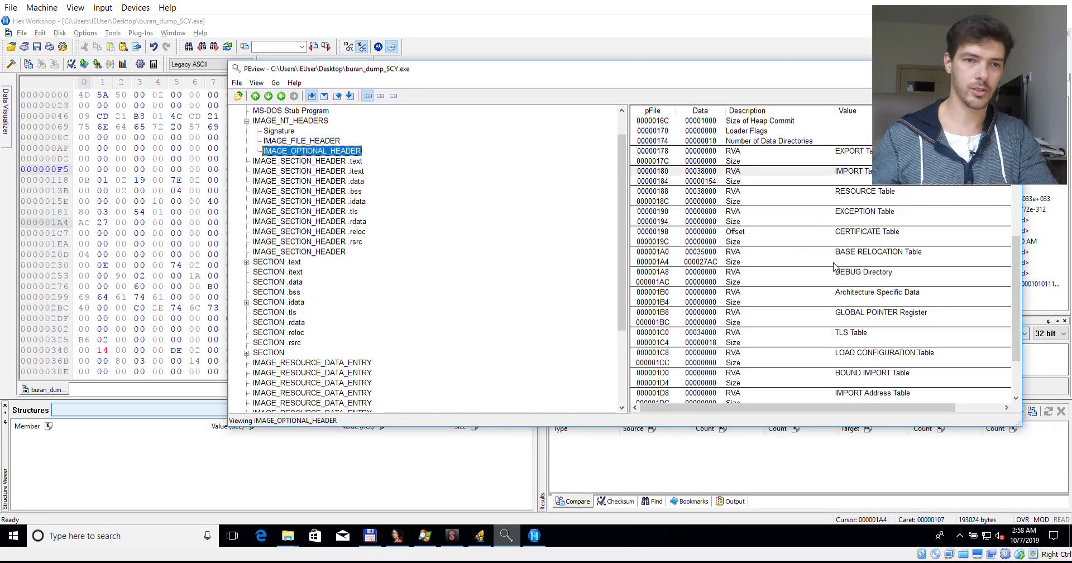
scroll(878, 288, "up", 4)
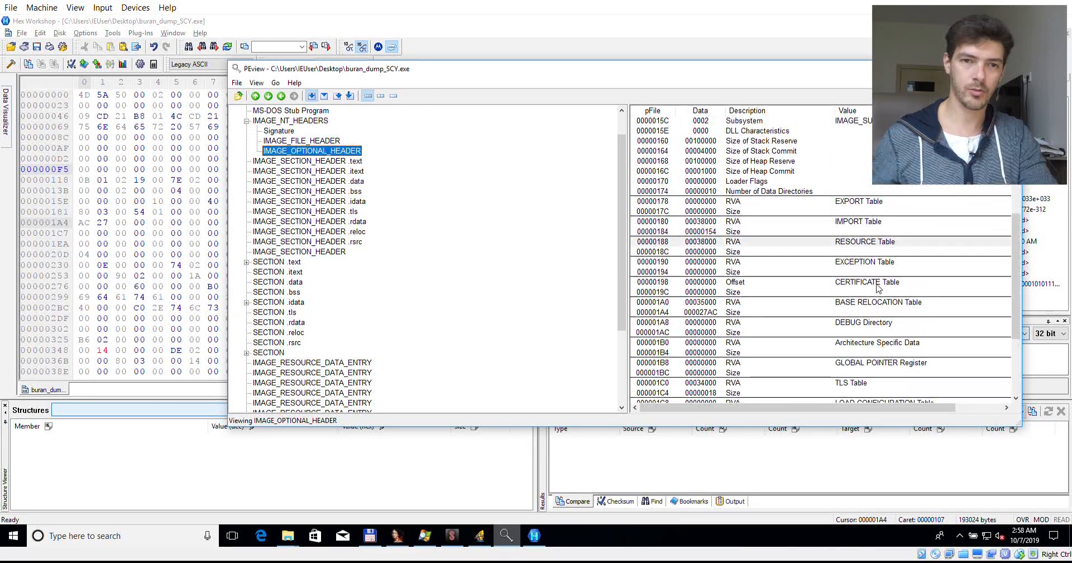
left_click(731, 225)
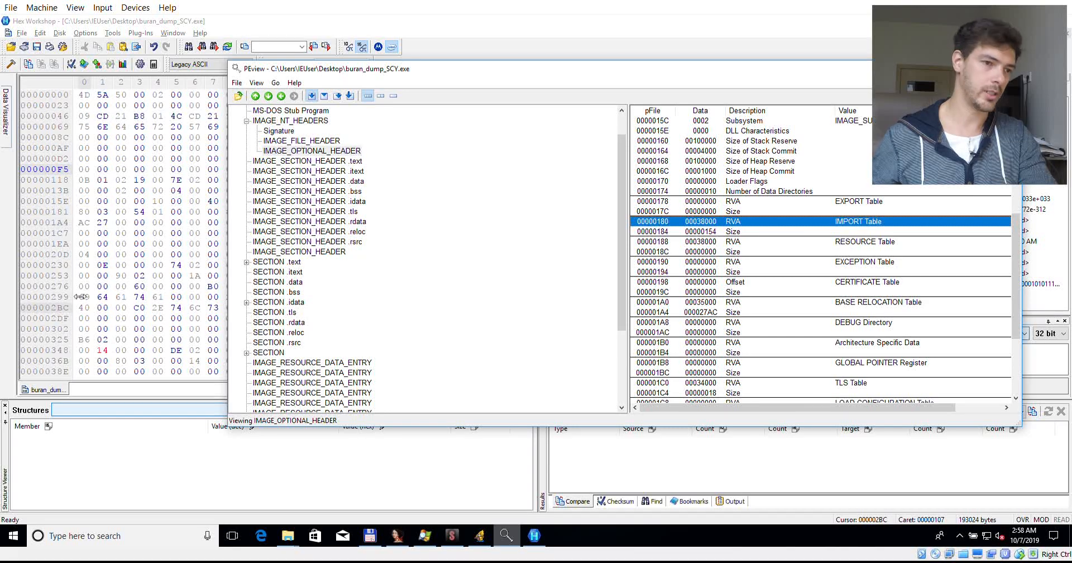
left_click(100, 275)
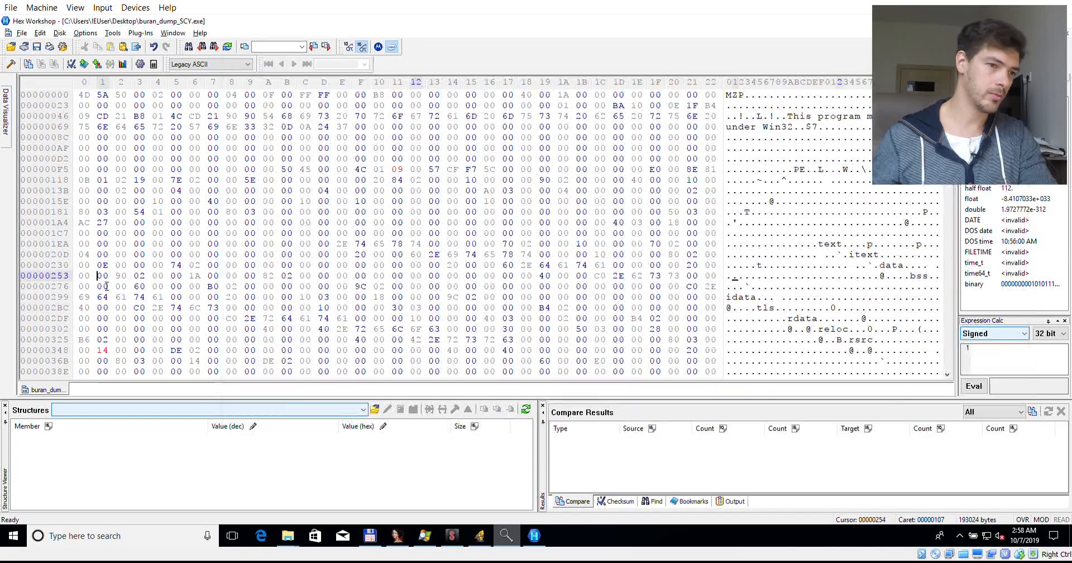
left_click(83, 212)
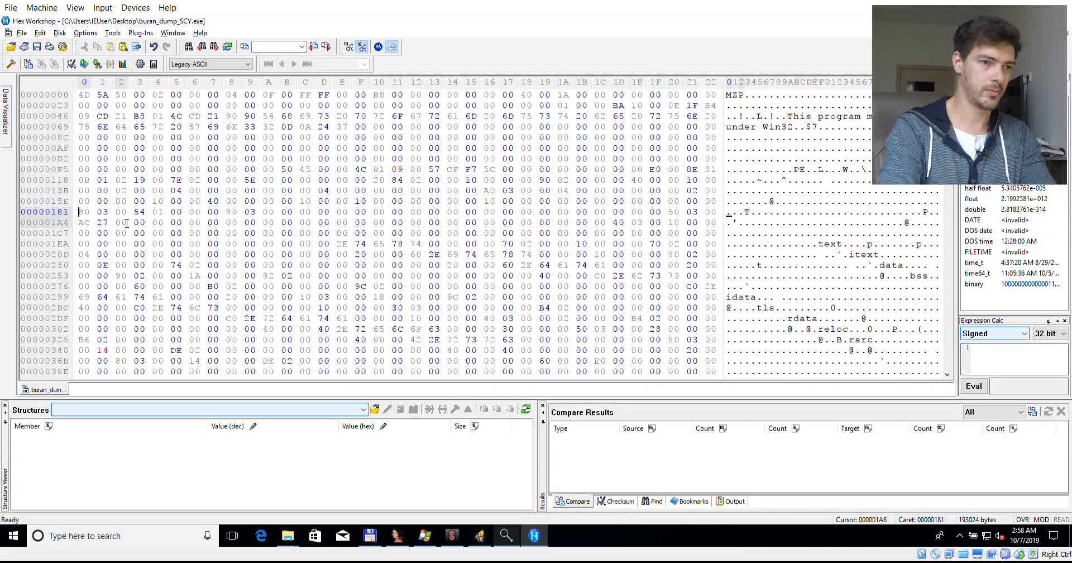
type("10")
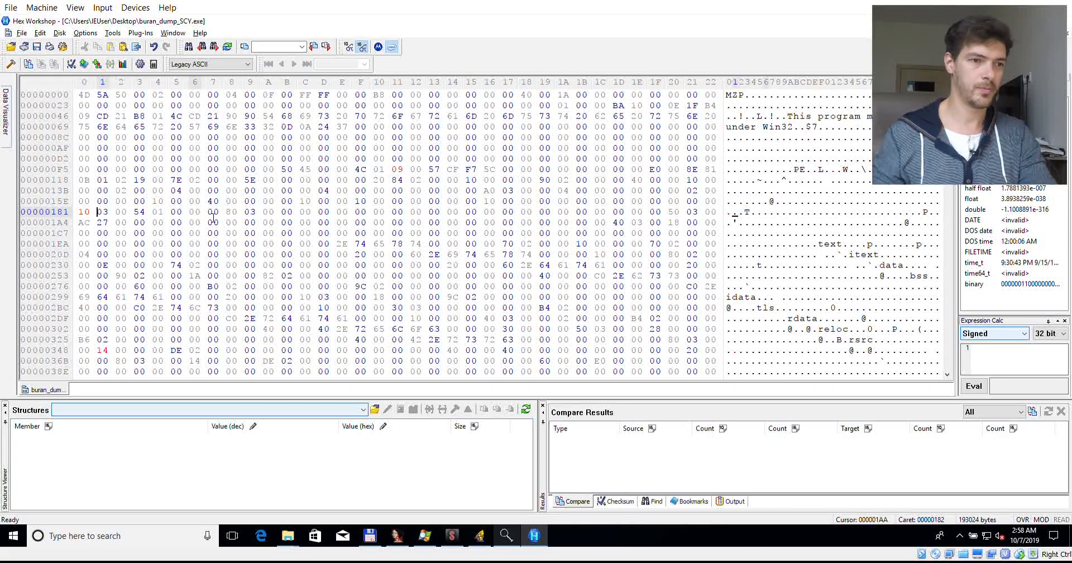
Step: Check the import table address against the RVA in PEview's .idata section header, close PEview and return to Hex Workshop
left_click(505, 535)
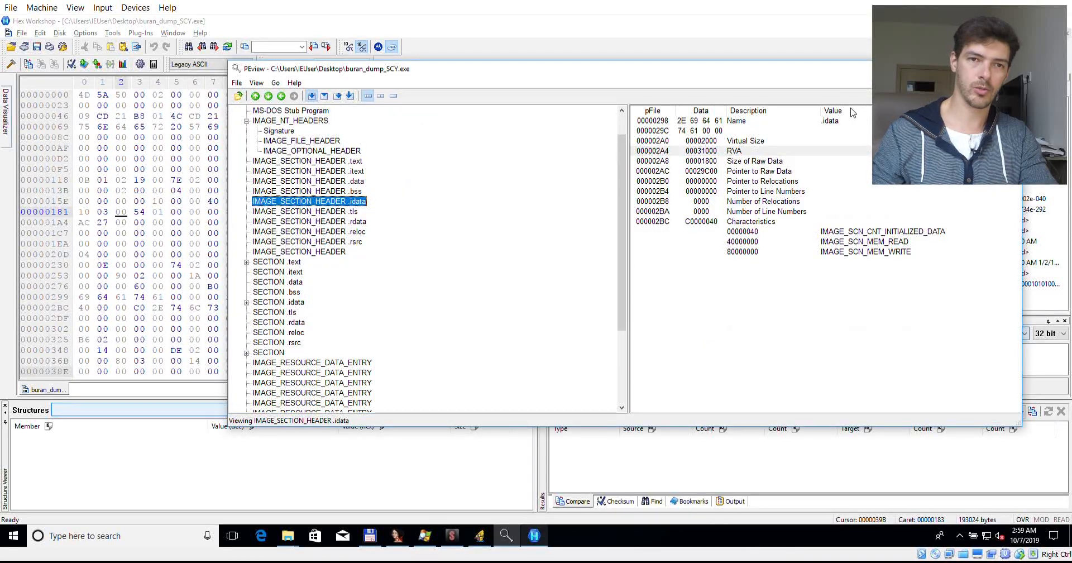
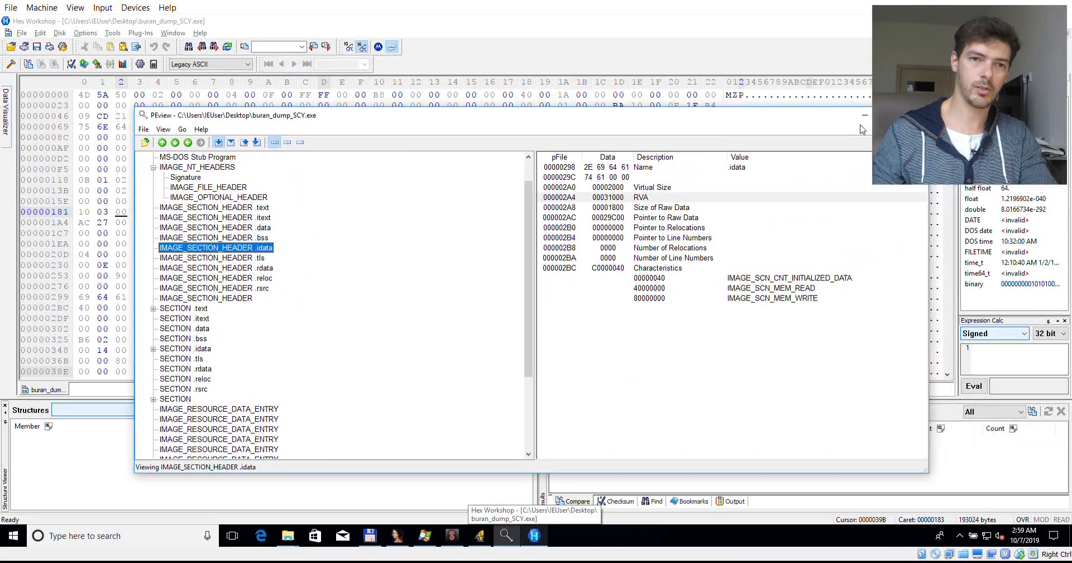
left_click(916, 115)
left_click(323, 206)
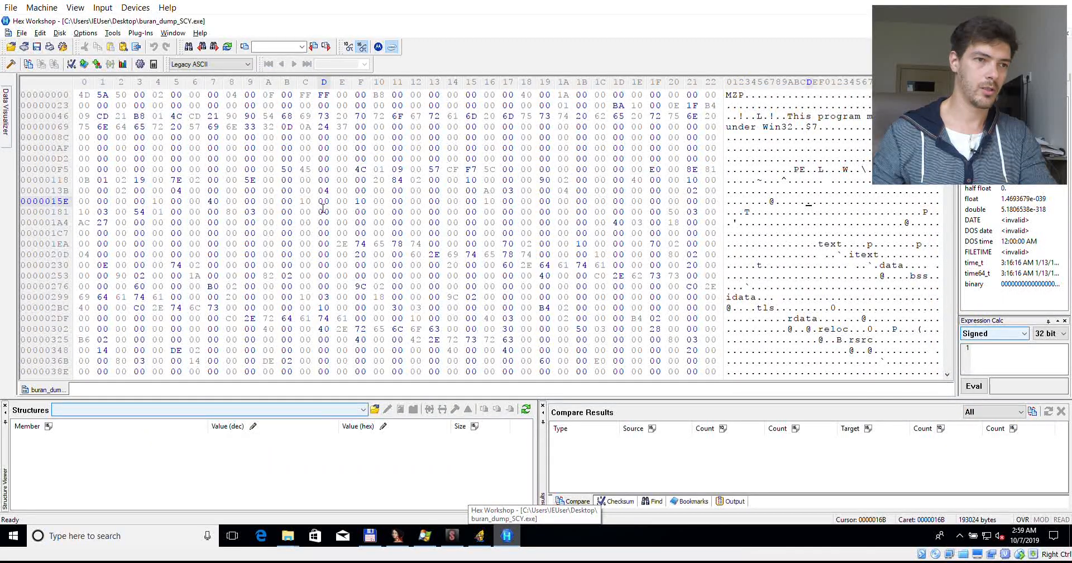
Step: Save the edited executable as a copy named buran_dump_fixed.exe on the Desktop
left_click(21, 33)
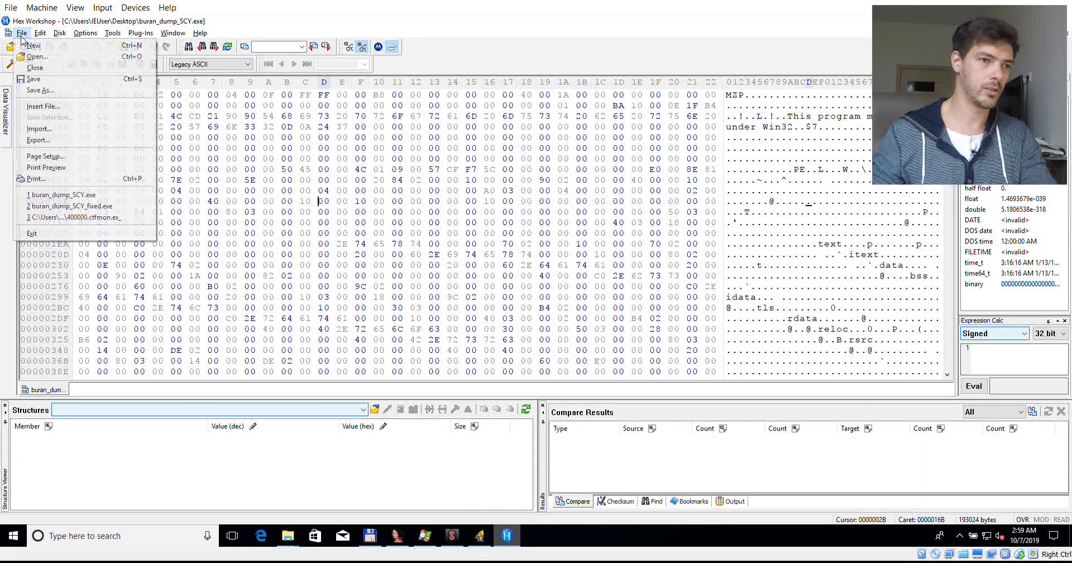
left_click(50, 90)
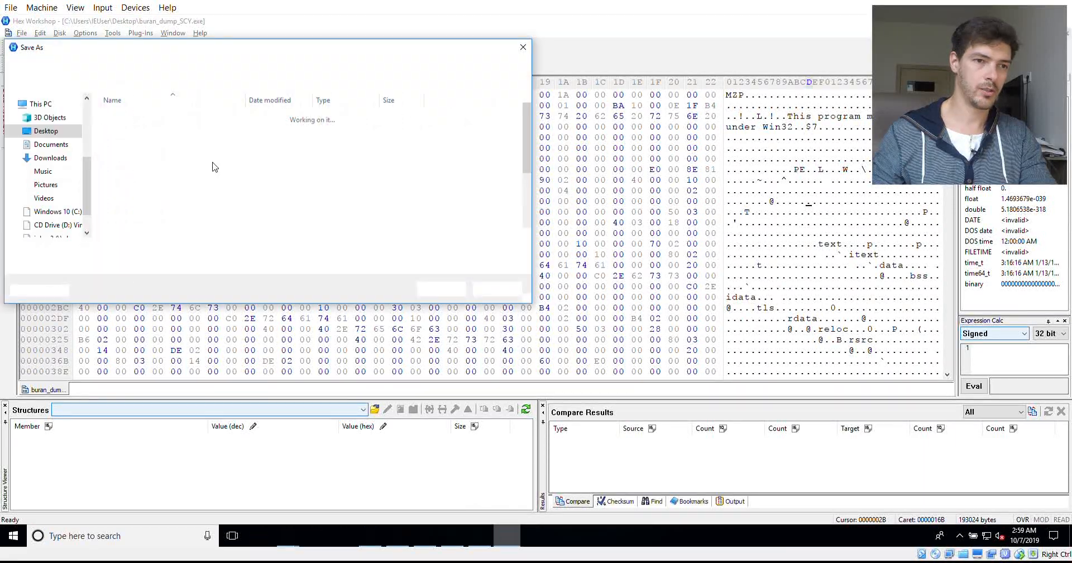
left_click(161, 254)
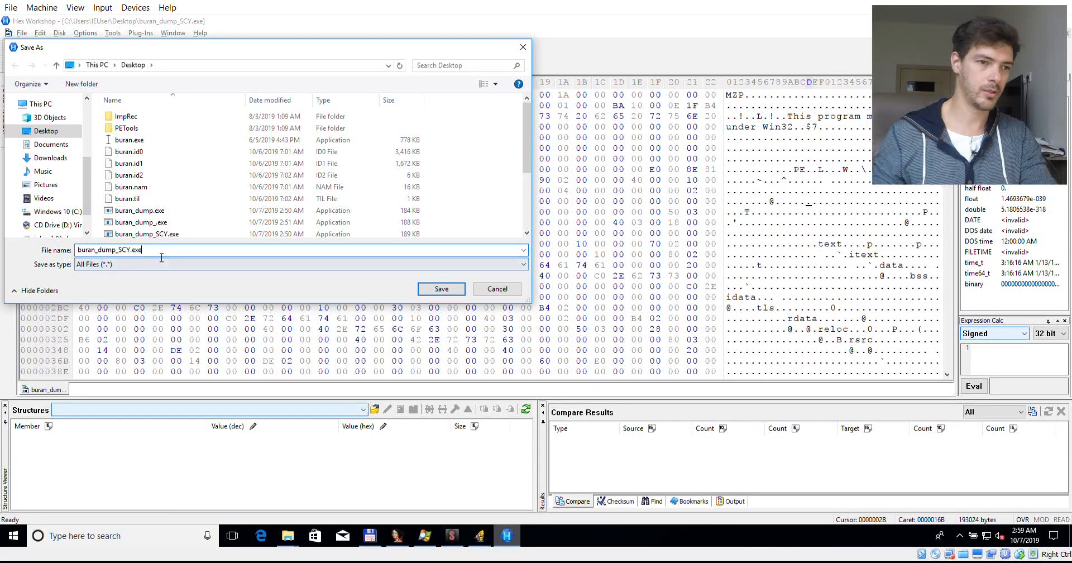
key("BackSpace")
key("BackSpace")
key("BackSpace")
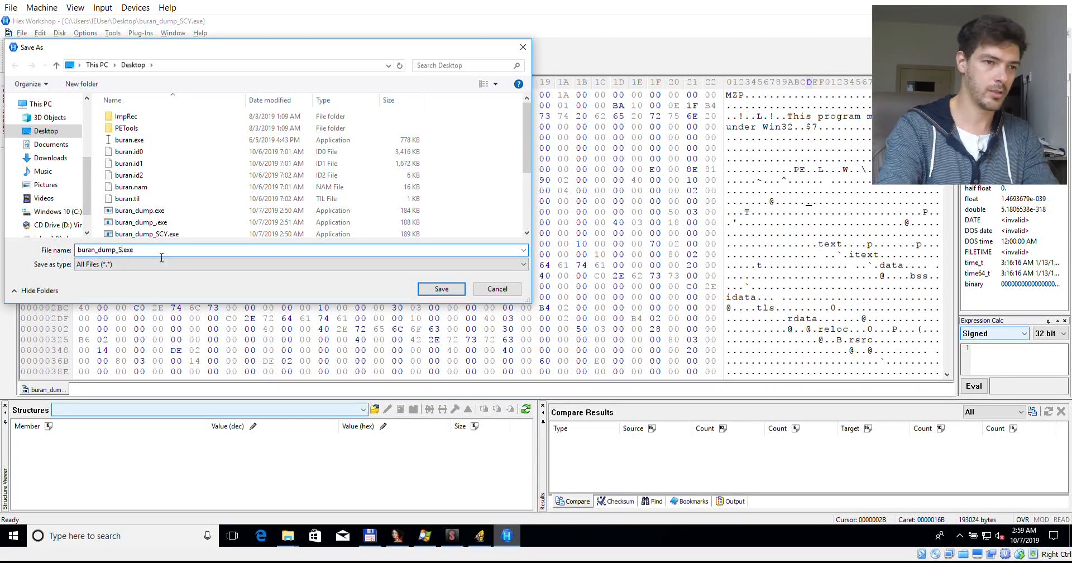
type("fixed")
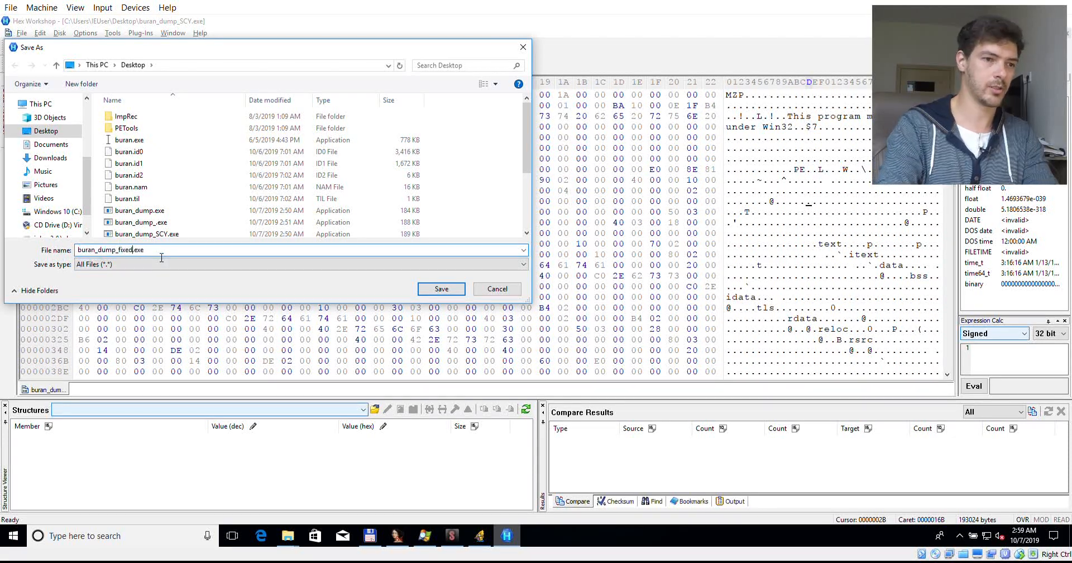
key("Return")
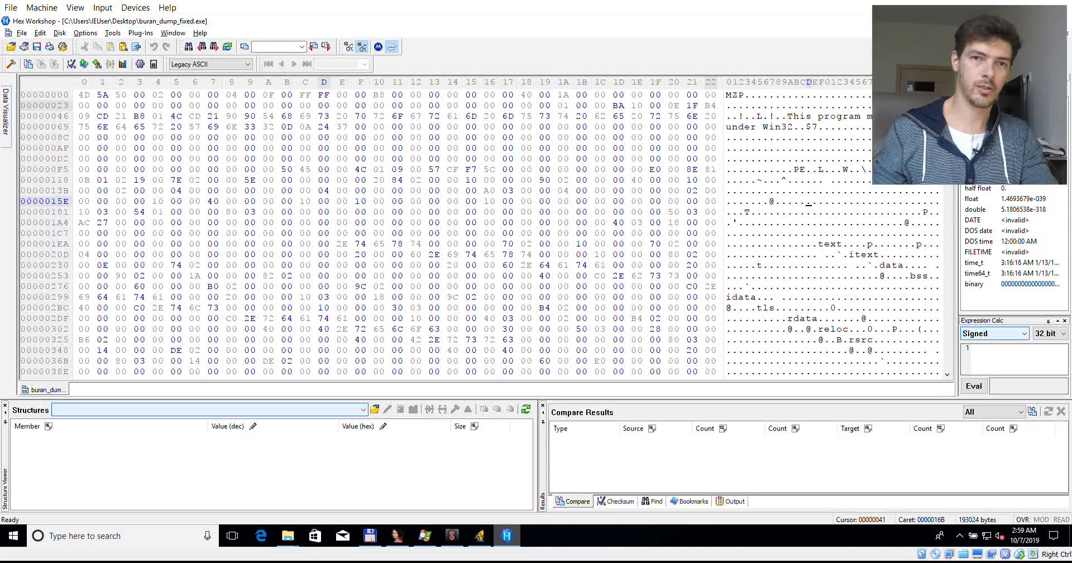
Step: Run buran_dump_fixed.exe from the desktop, expand the details of the ctfmon.exe elevation request and decline it
left_click(1008, 21)
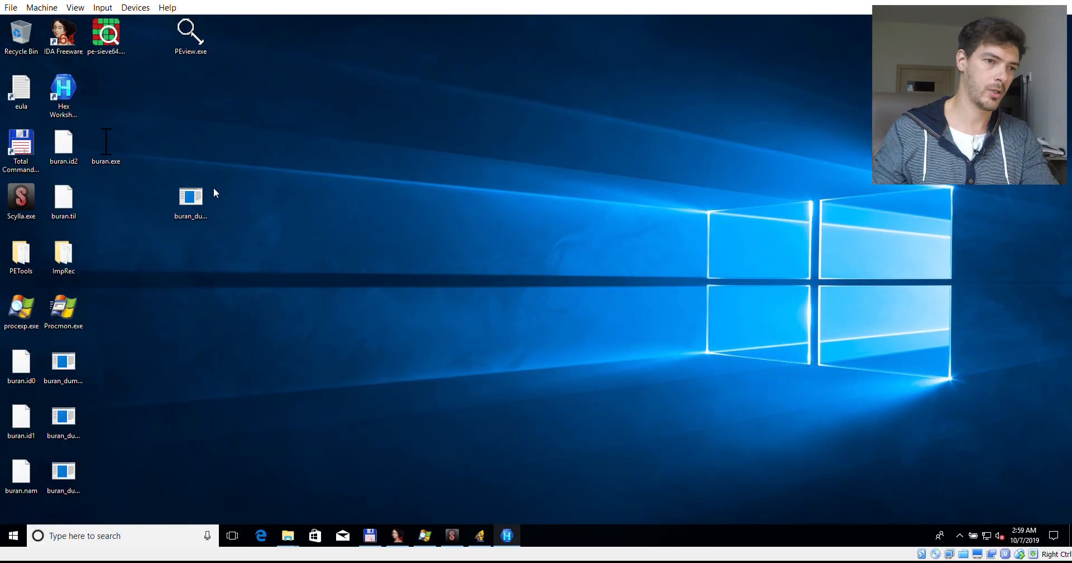
left_click_drag(63, 475, 267, 217)
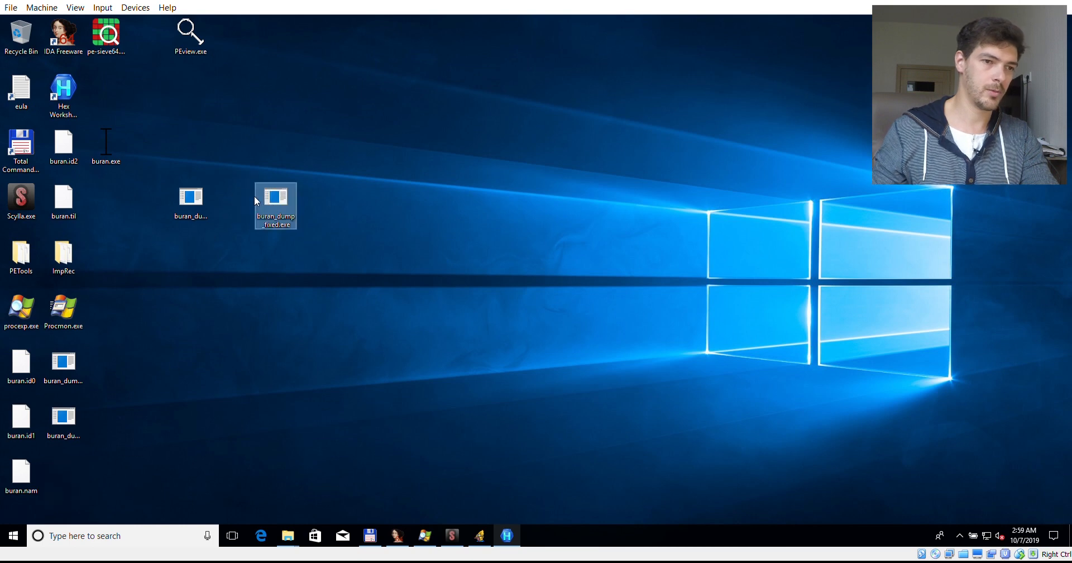
double_click(267, 218)
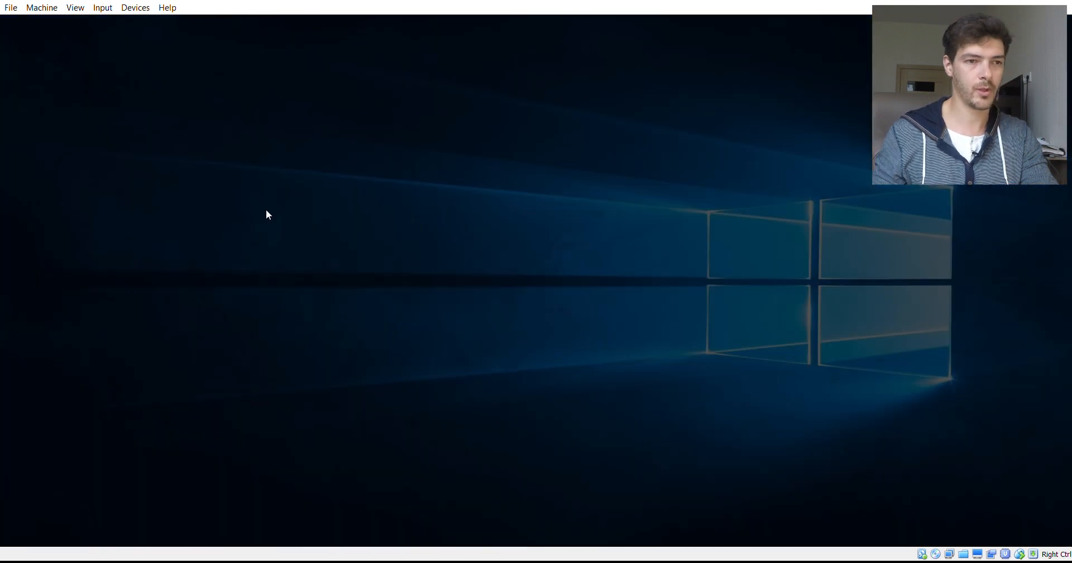
left_click(449, 328)
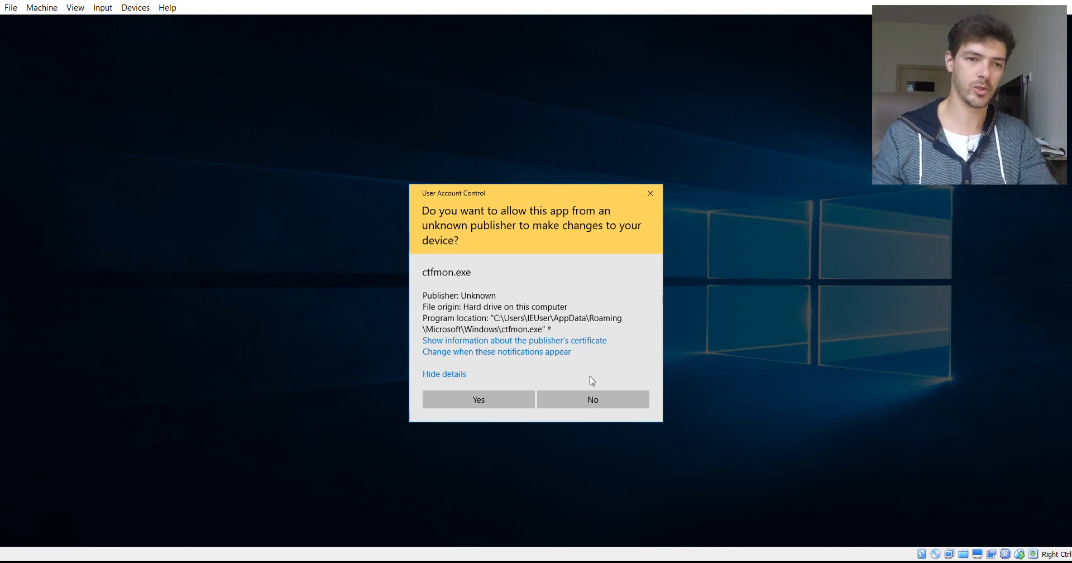
left_click(588, 401)
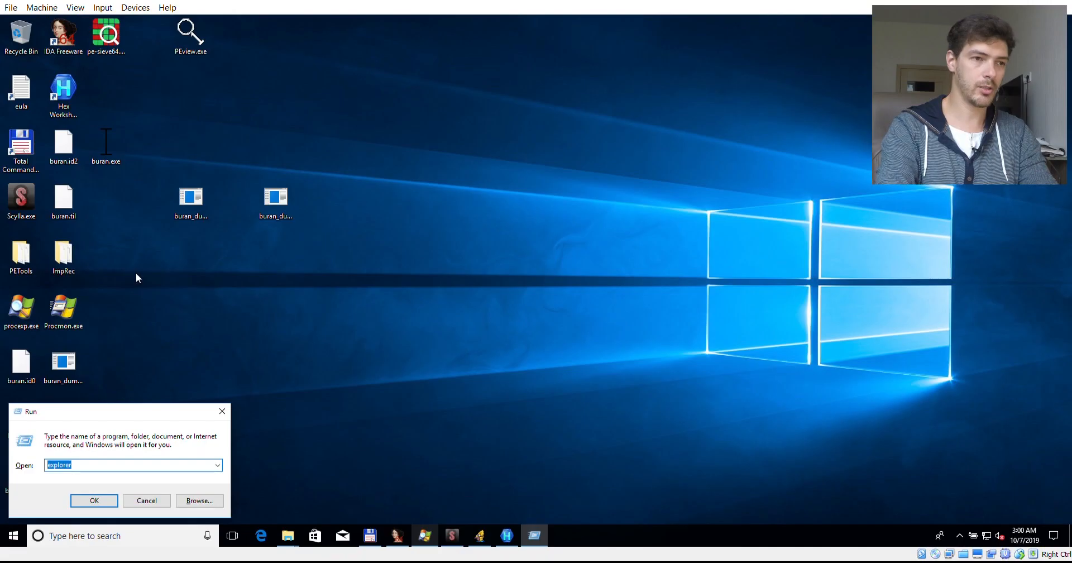
Step: Open a Command Prompt with cmd and change to the Desktop directory
type("cmd")
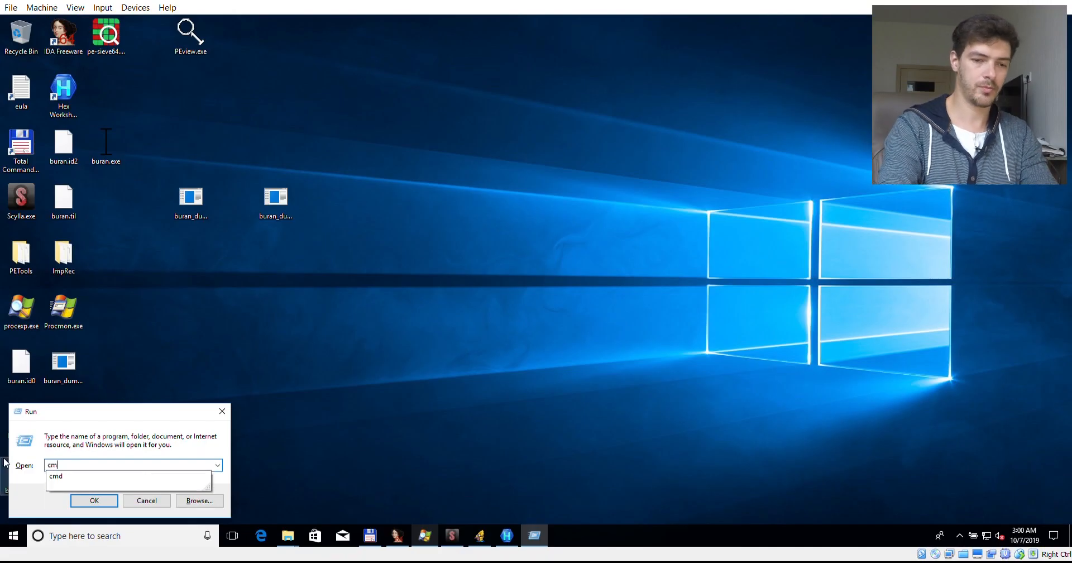
key("Return")
left_click_drag(252, 130, 345, 168)
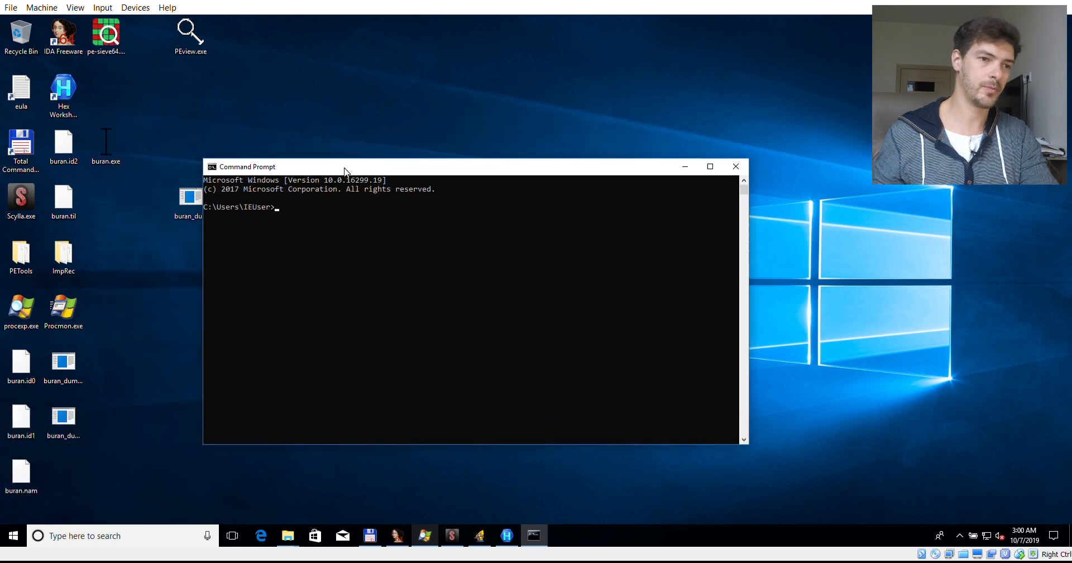
type("cd Desk")
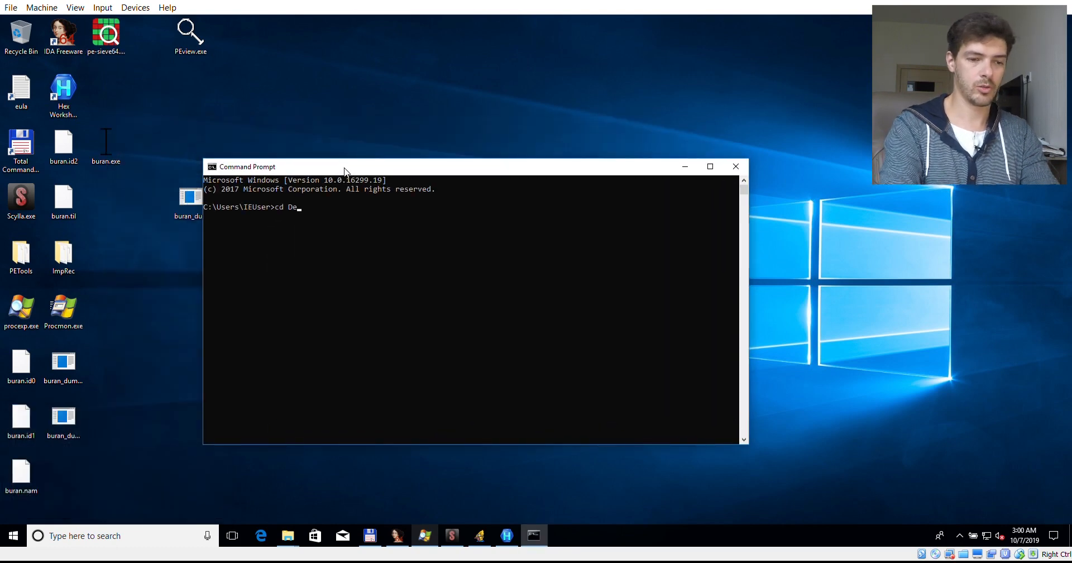
type("top")
key("Return")
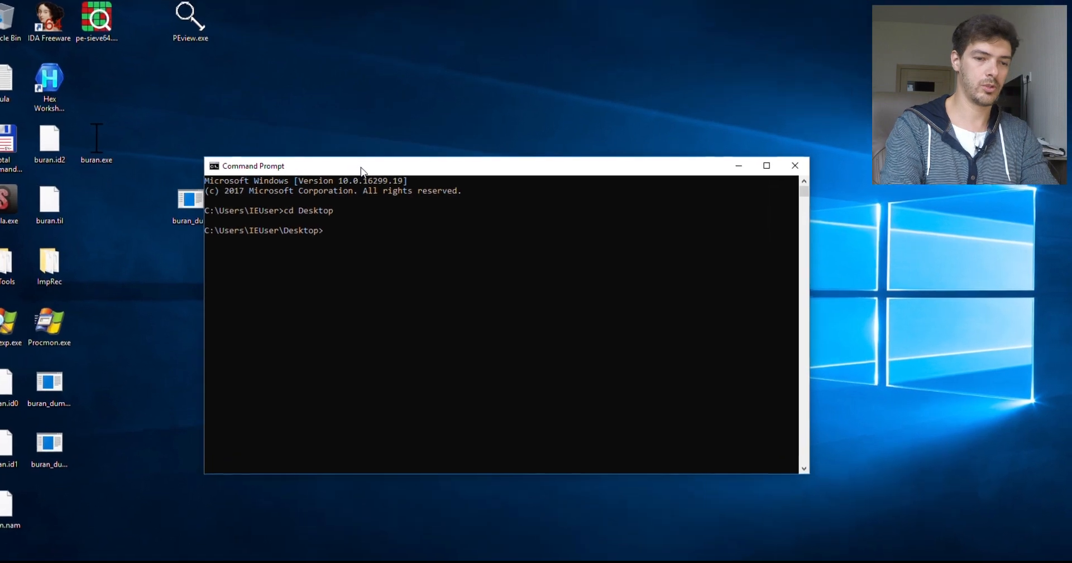
Step: Run pe-sieve64.exe without arguments to print its help, and move the console window higher for reading
type("pe")
key("Tab")
key("Return")
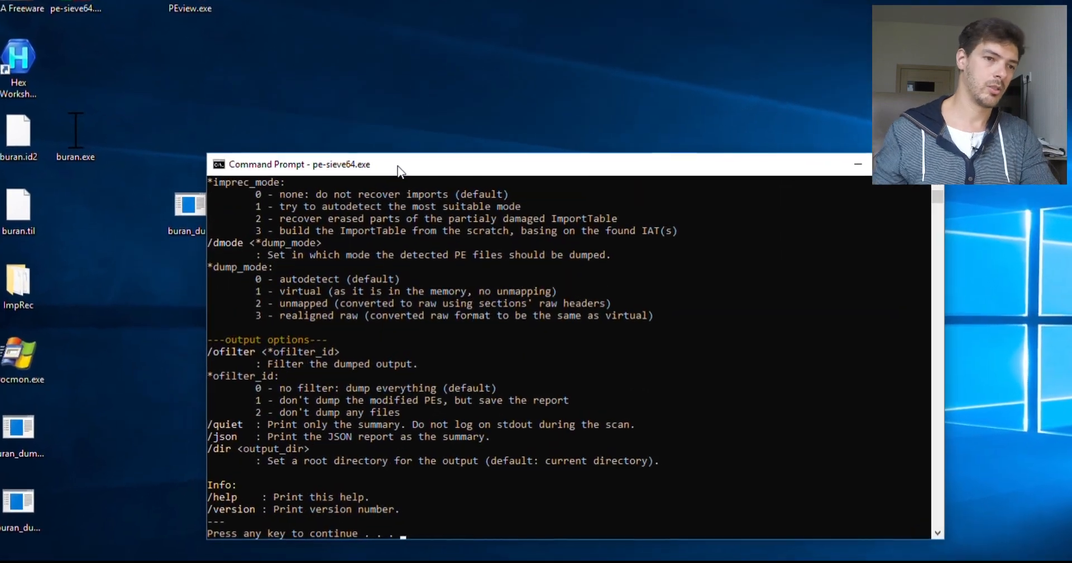
left_click_drag(342, 153, 352, 26)
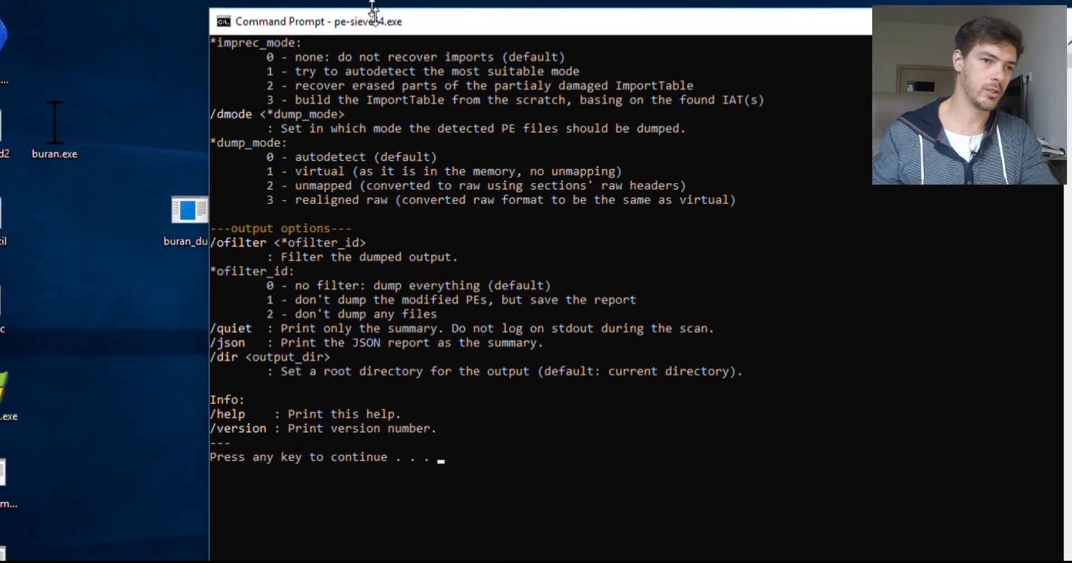
Step: Read the pe-sieve help on the /pid, /imp and /dmode options, and leave it to return to the command prompt
scroll(371, 158, "up", 1)
scroll(405, 152, "up", 5)
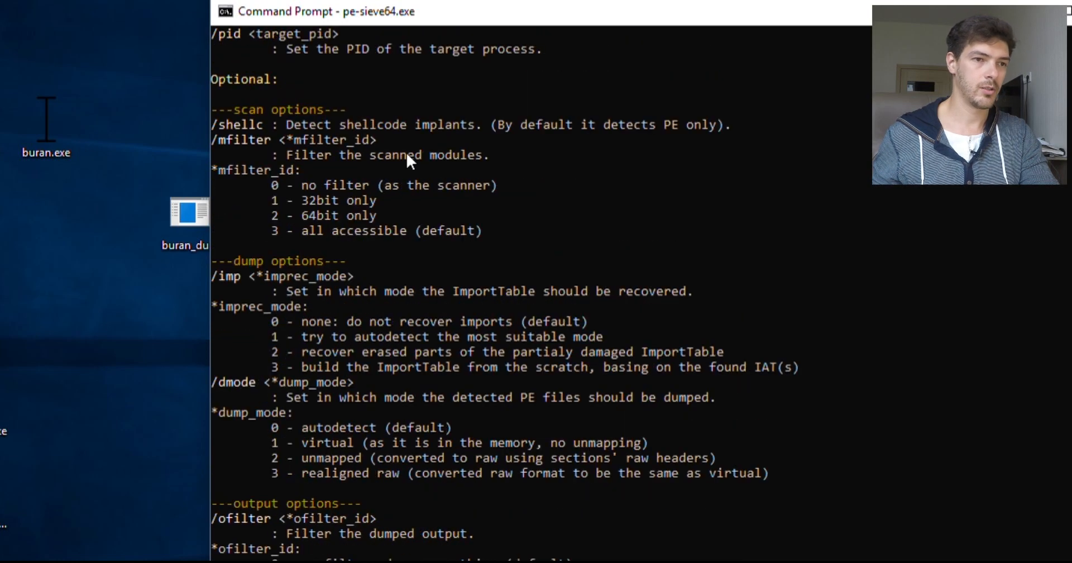
scroll(331, 148, "up", 2)
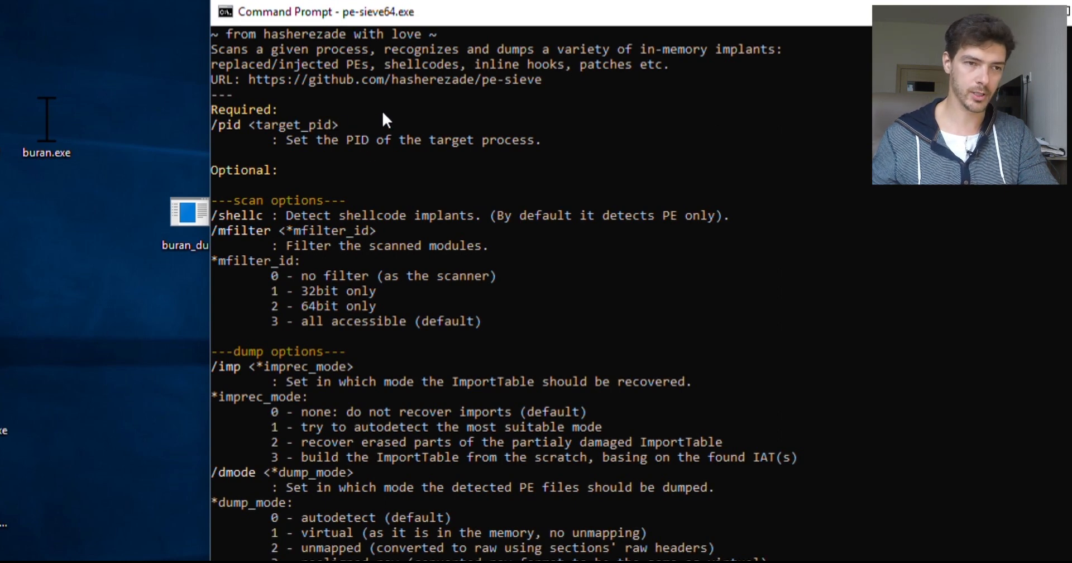
scroll(393, 221, "down", 2)
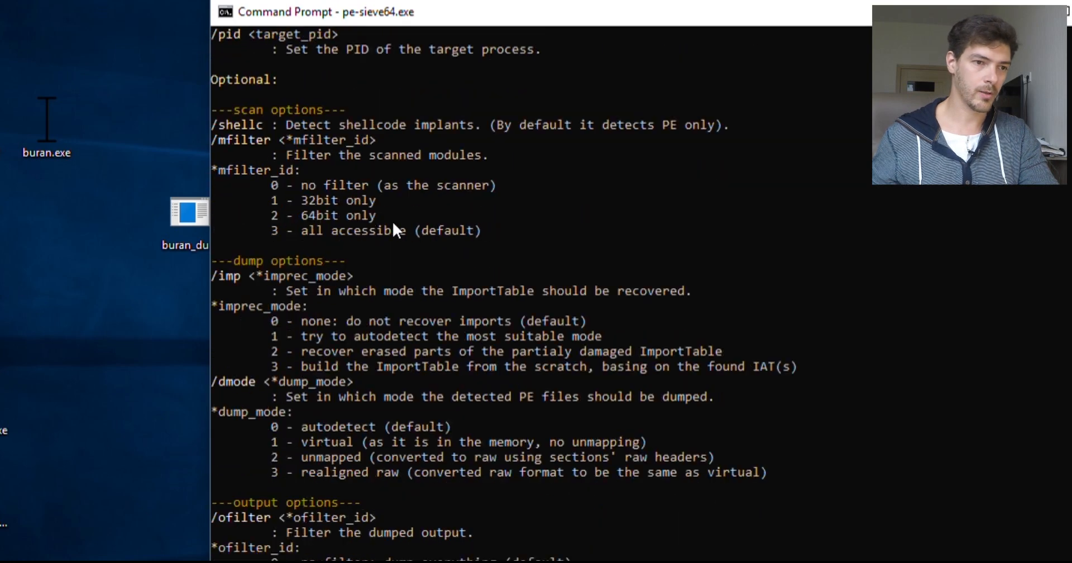
left_click_drag(248, 282, 215, 281)
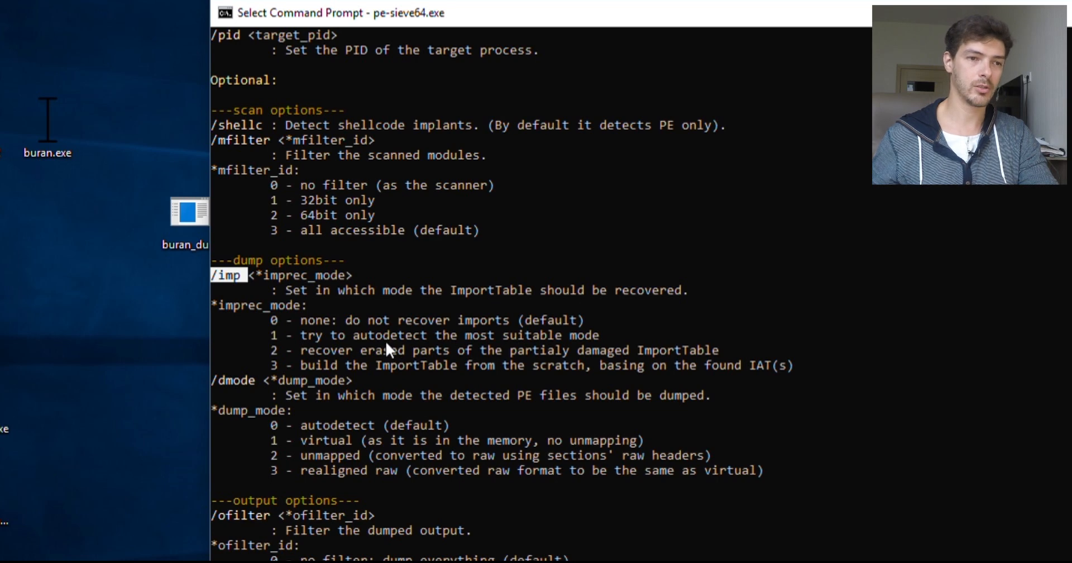
left_click_drag(338, 336, 537, 329)
left_click(537, 329)
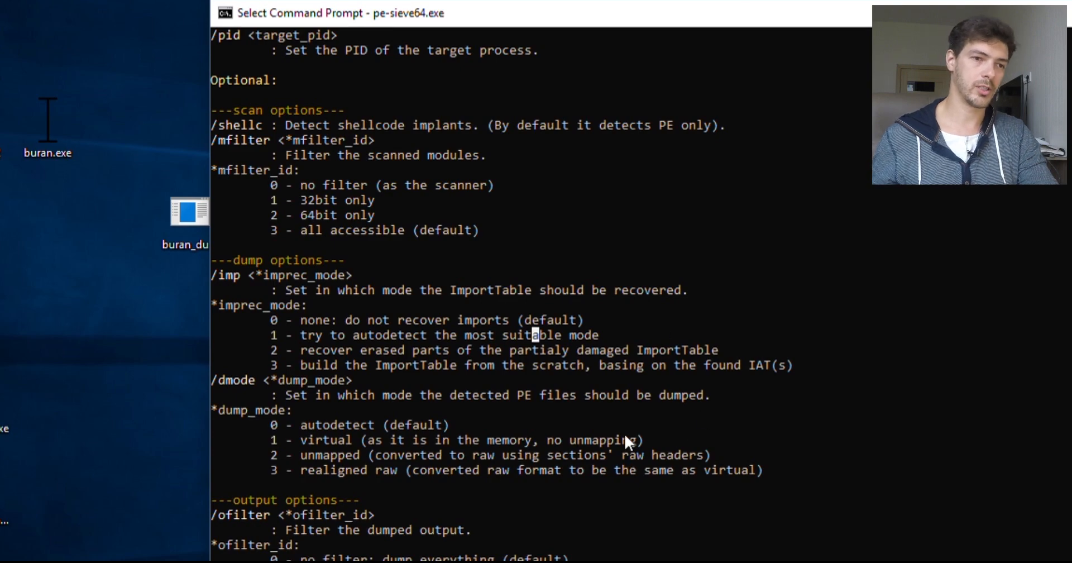
scroll(598, 438, "down", 8)
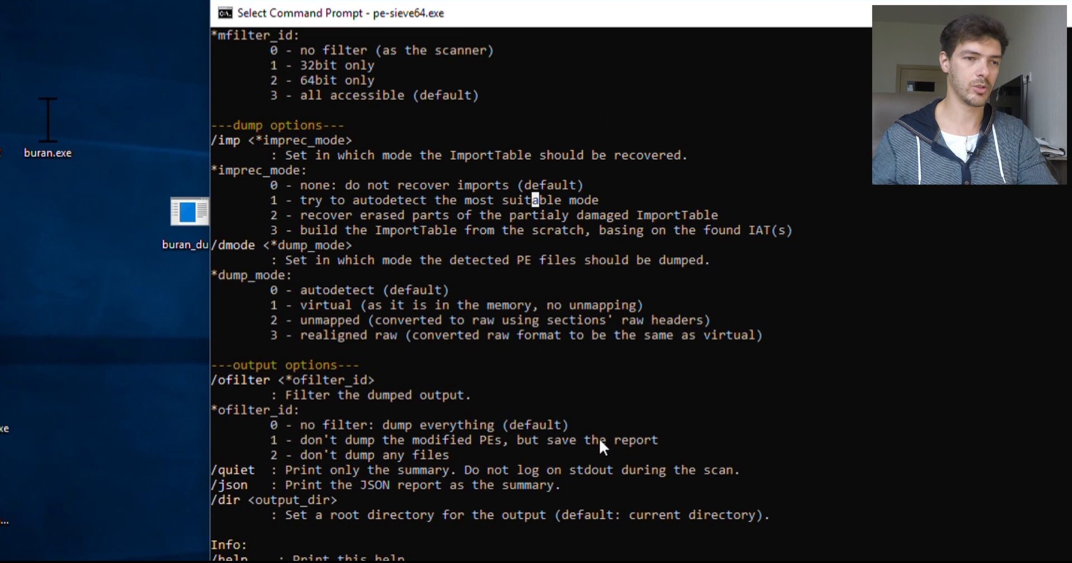
key("Escape")
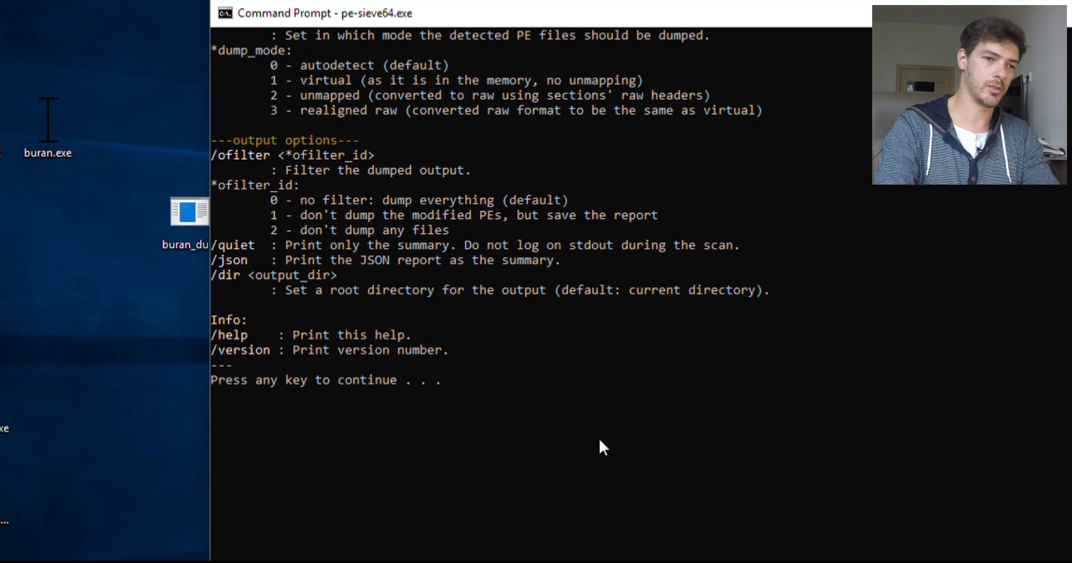
key("Return")
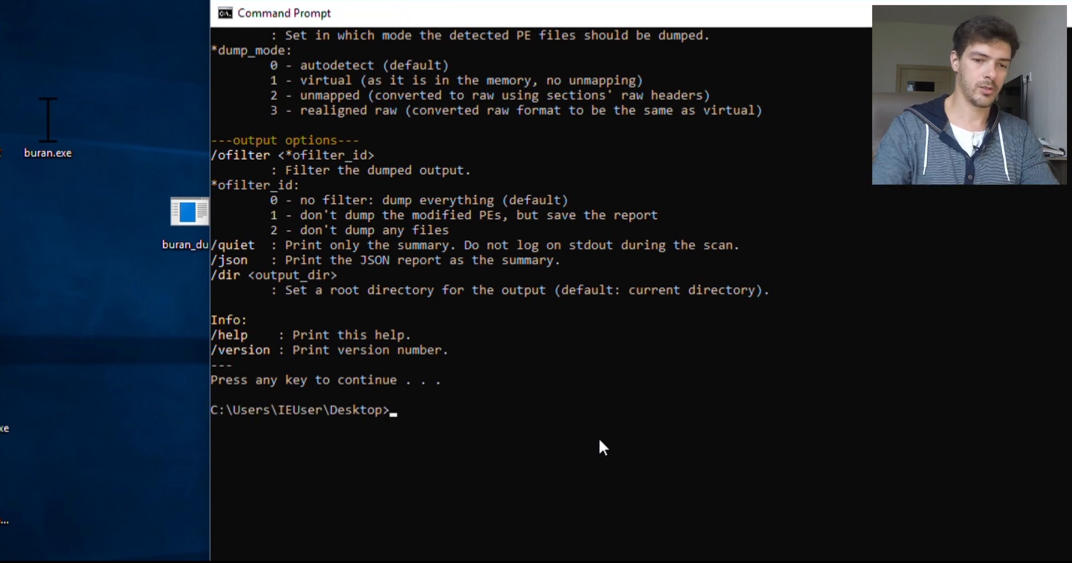
Step: Begin a pe-sieve64.exe command with the /pid option and look up buran.exe's process ID in Process Explorer
type("pe")
key("Tab")
type("/")
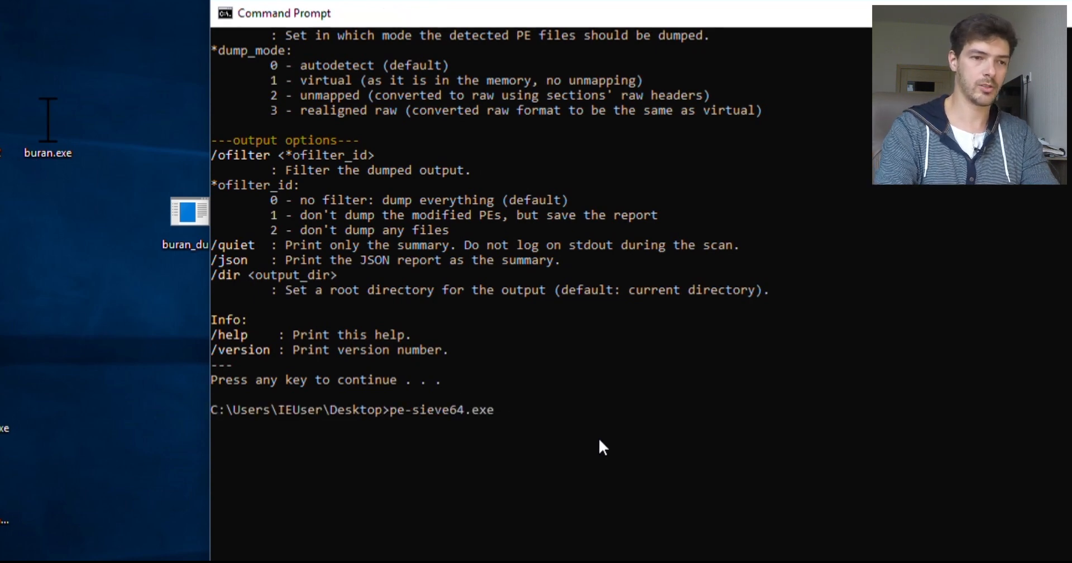
type("pid")
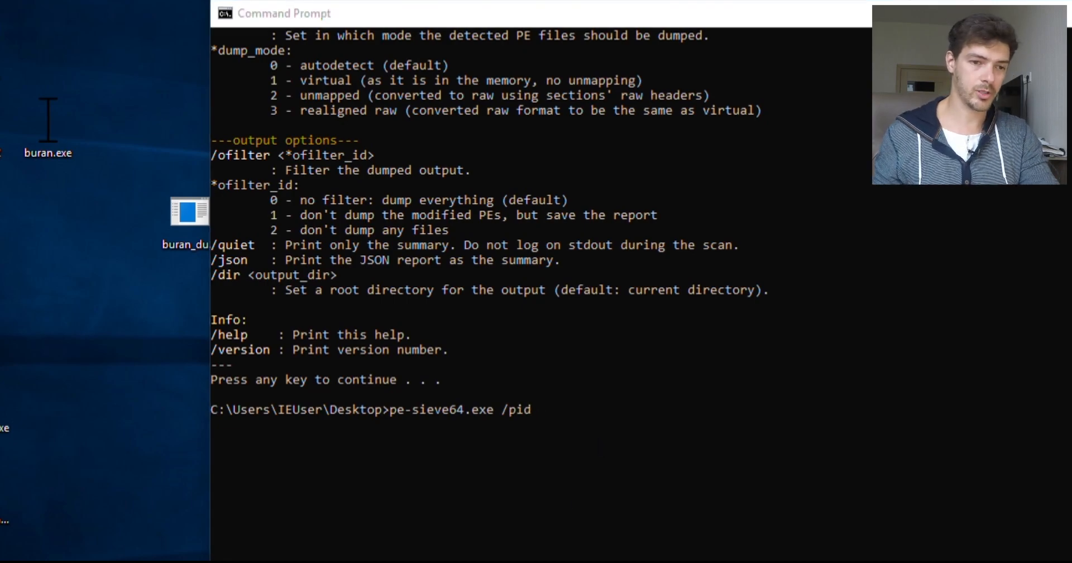
key("alt+Tab")
scroll(670, 300, "up", 3)
scroll(669, 301, "up", 10)
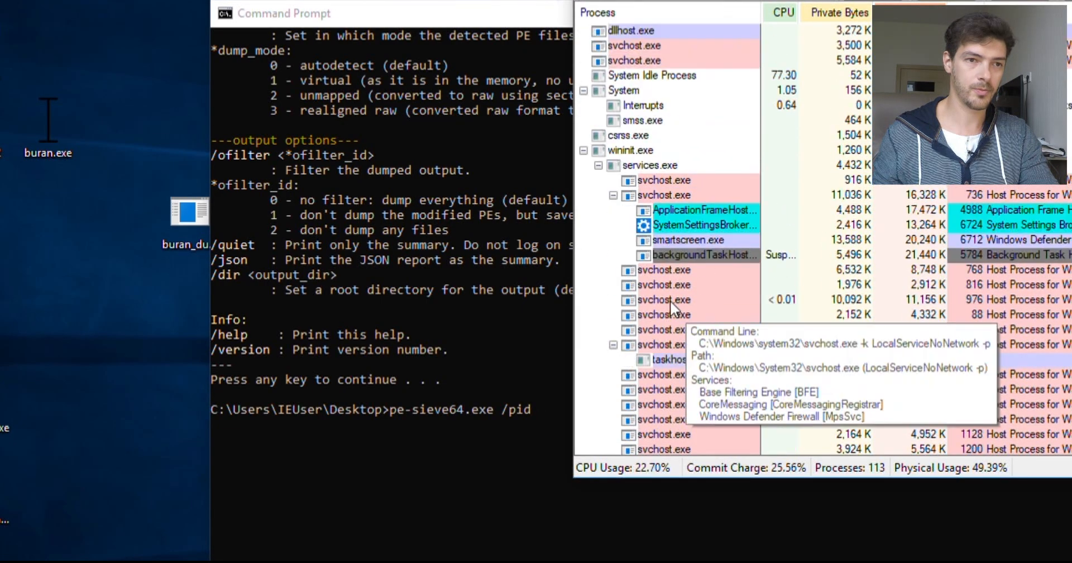
scroll(666, 299, "up", 1)
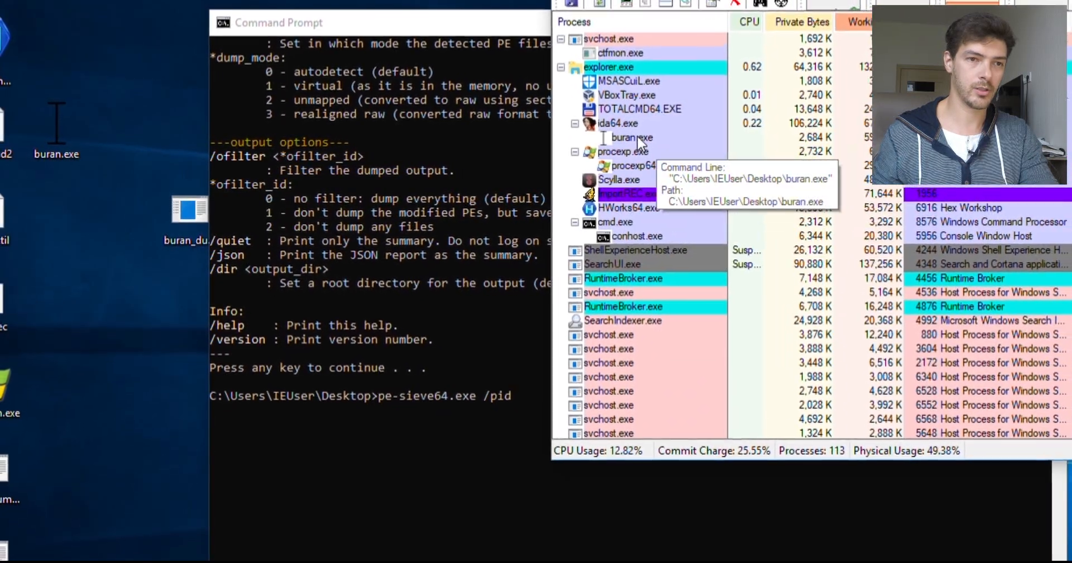
left_click(633, 137)
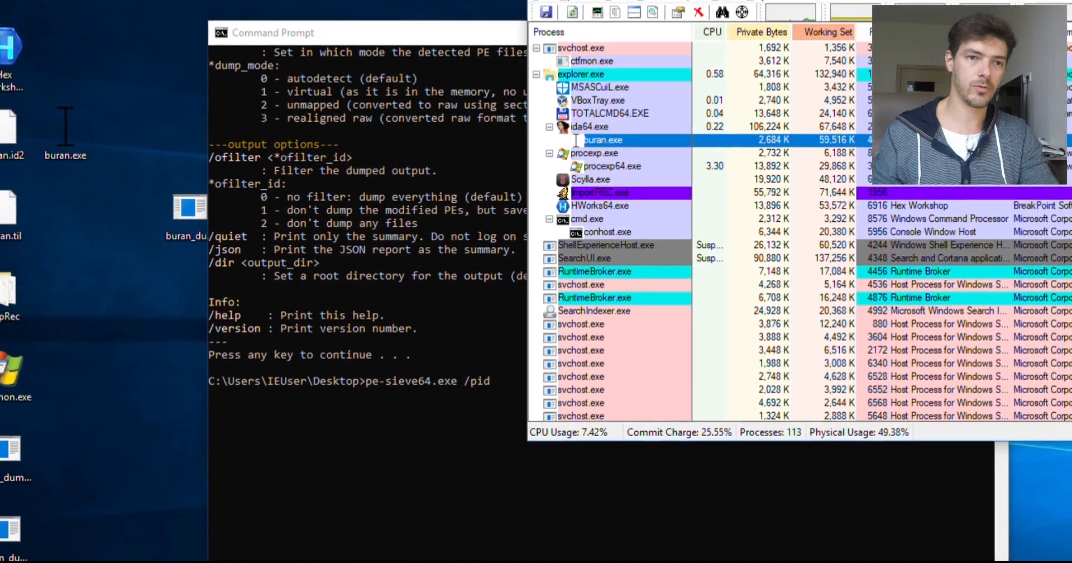
Step: Complete the pe-sieve64.exe command in the Command Prompt with process ID 4076 and /imp 1, and run it
left_click(483, 467)
type("4076")
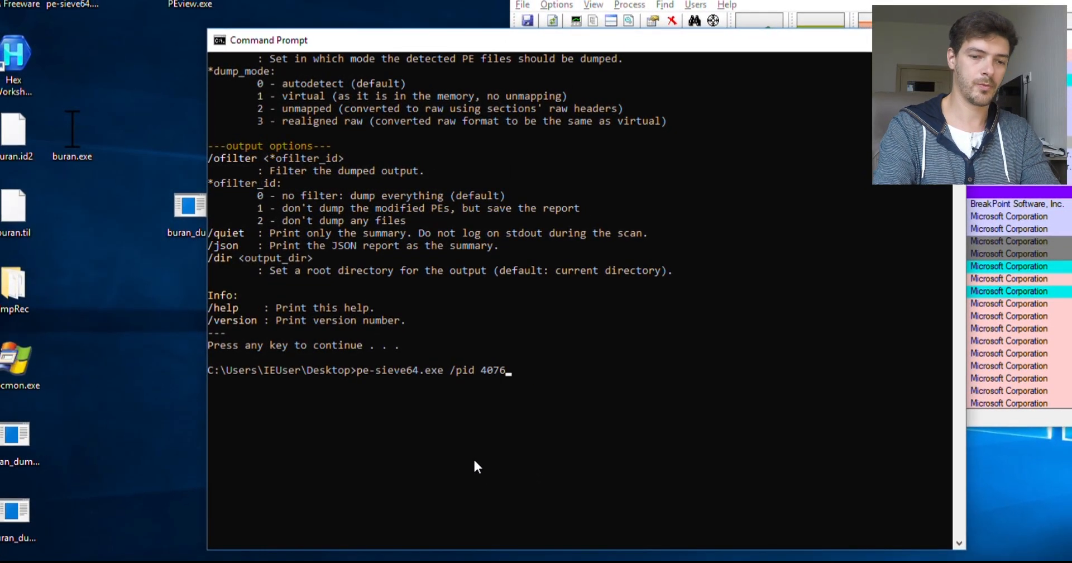
type(" /imp 1")
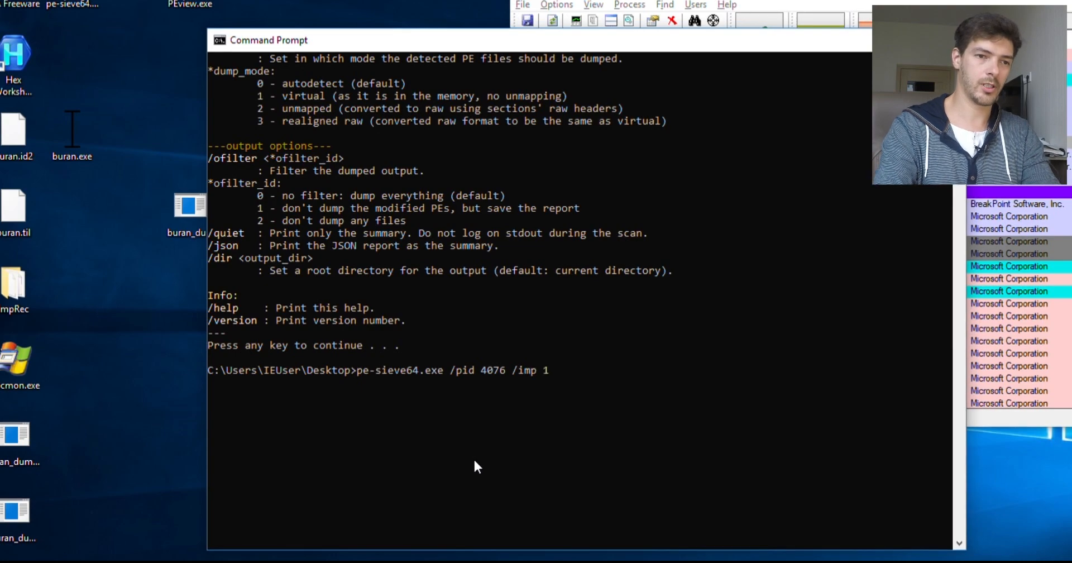
key("Return")
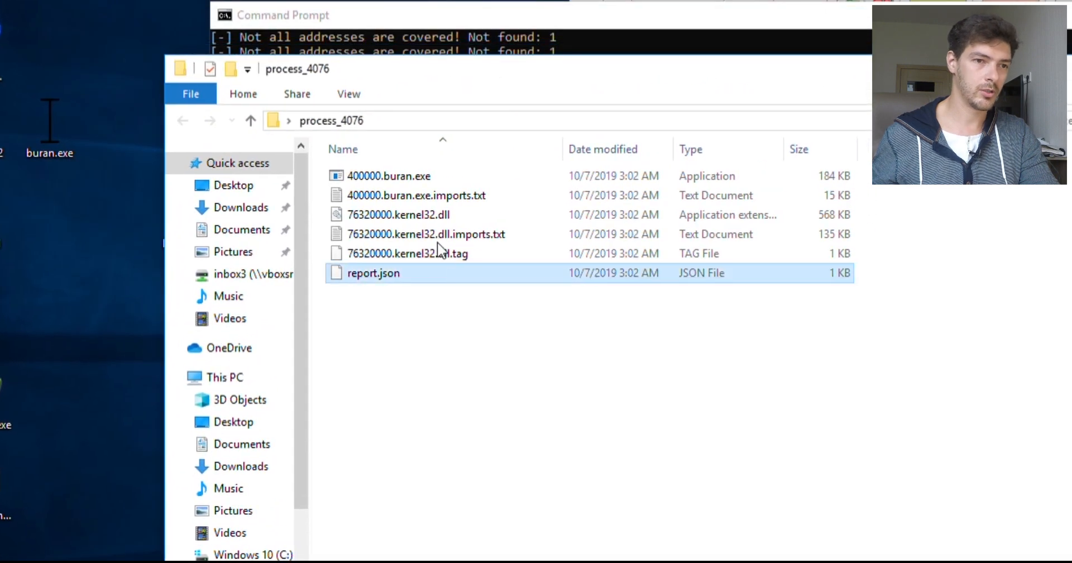
Step: Open 400000.buran.exe.imports.txt from the process_4076 folder and read through the imported functions by library
double_click(416, 196)
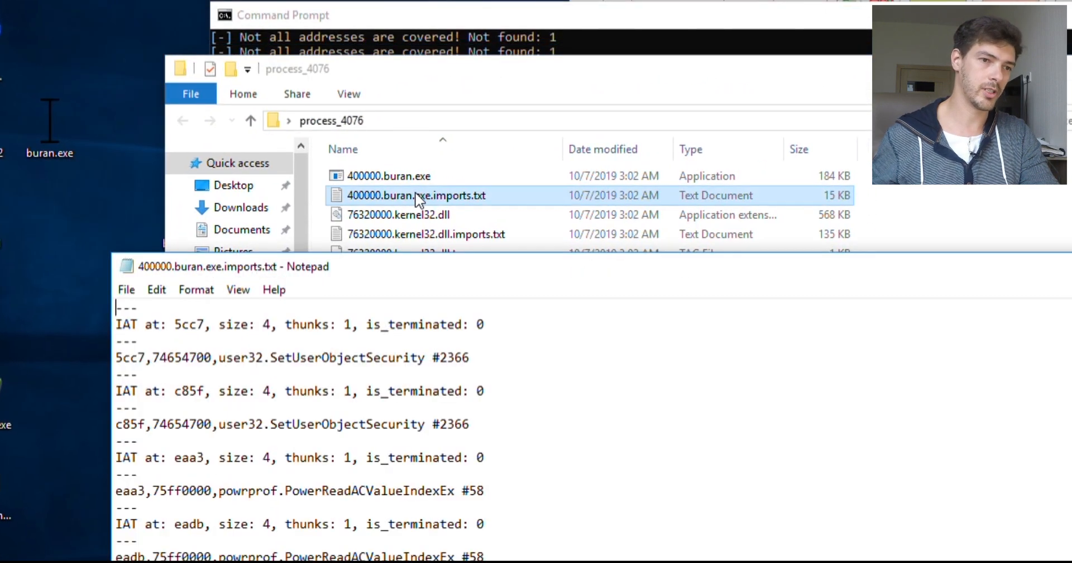
left_click_drag(489, 277, 510, 29)
scroll(541, 303, "down", 10)
scroll(541, 306, "down", 12)
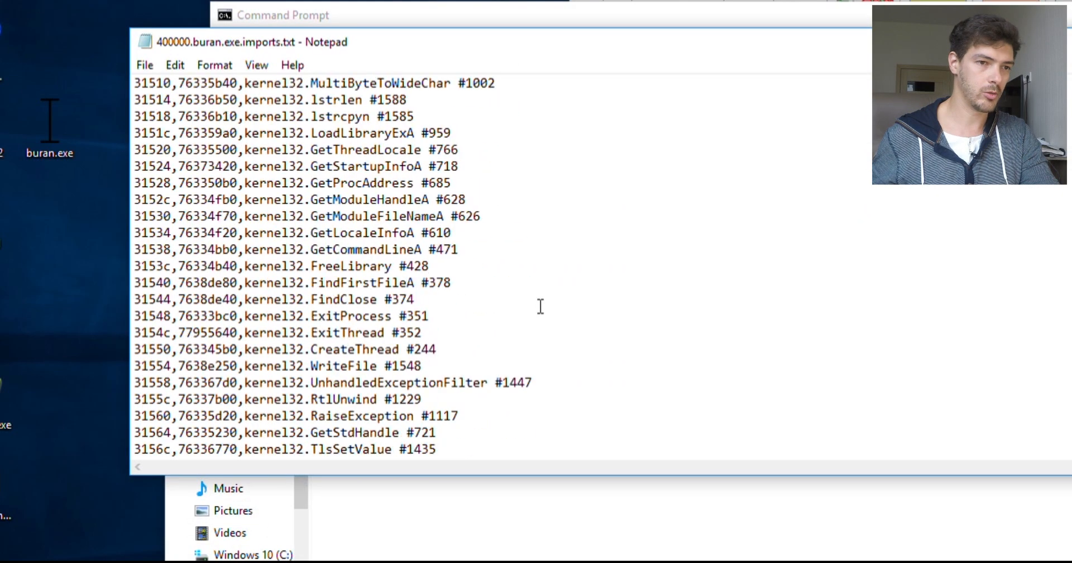
scroll(461, 366, "down", 9)
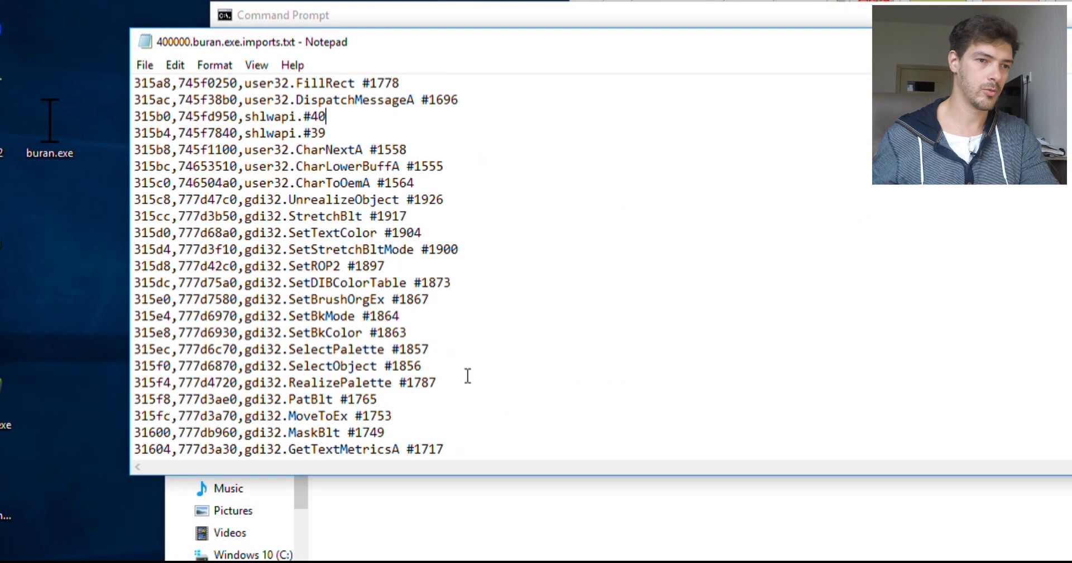
scroll(468, 375, "down", 9)
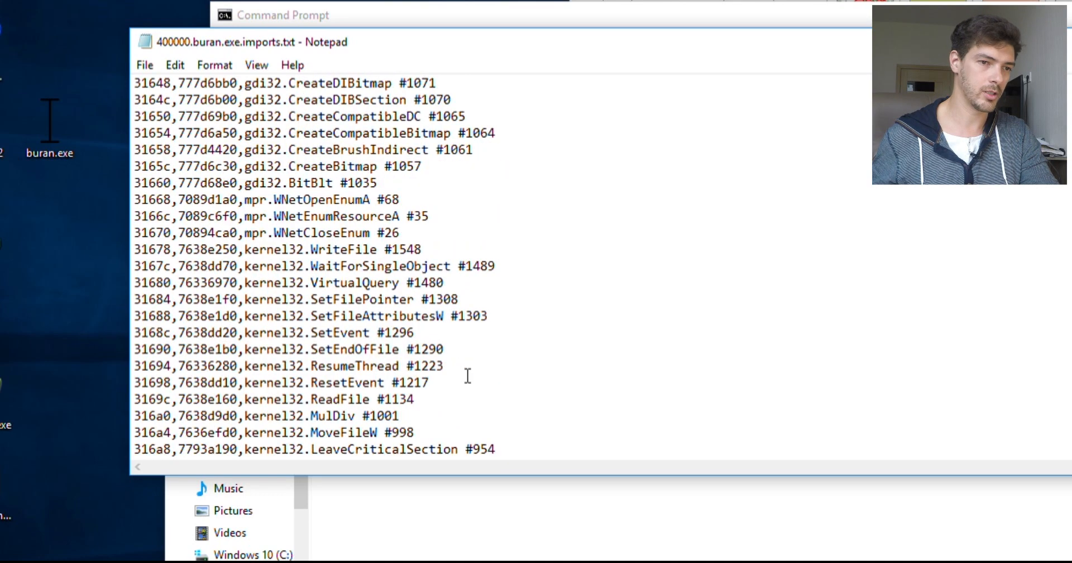
scroll(468, 375, "down", 20)
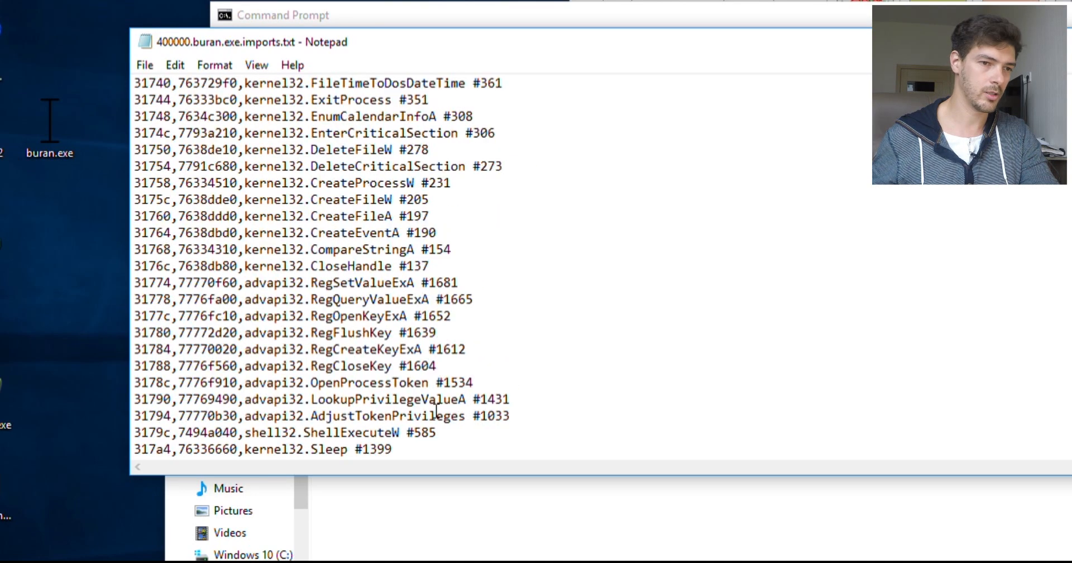
scroll(436, 410, "down", 20)
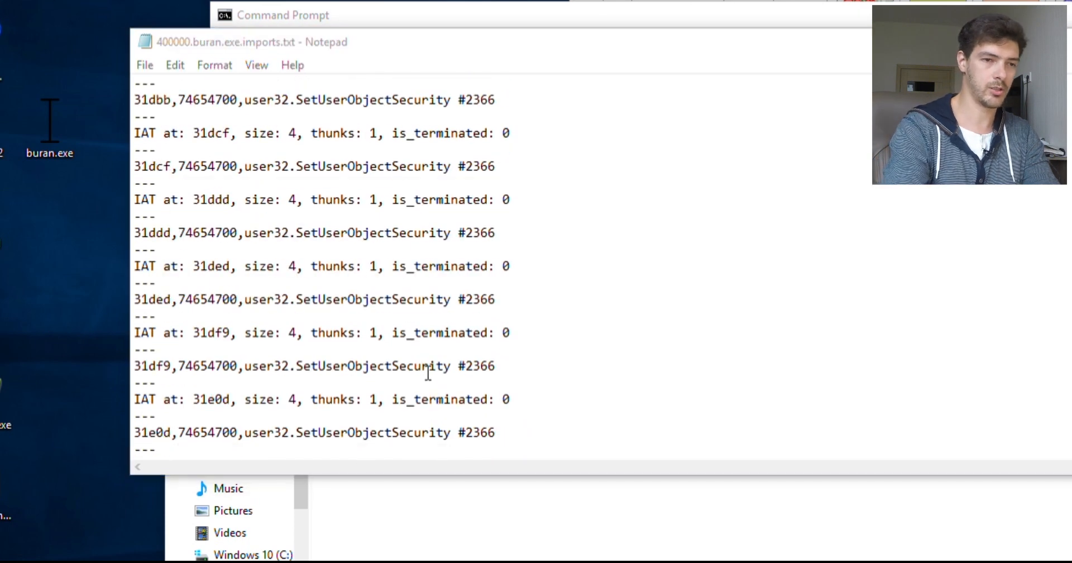
Step: Search the imports file for "ShellExecu" downwards and then upwards, and close the file
key("ctrl+f")
type("Shell")
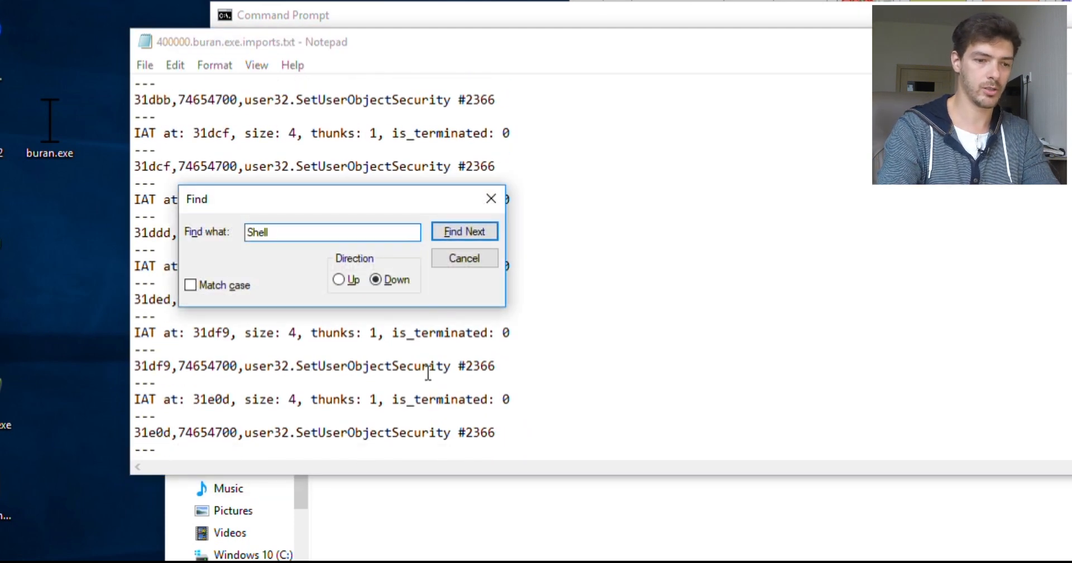
type("Execu")
key("Return")
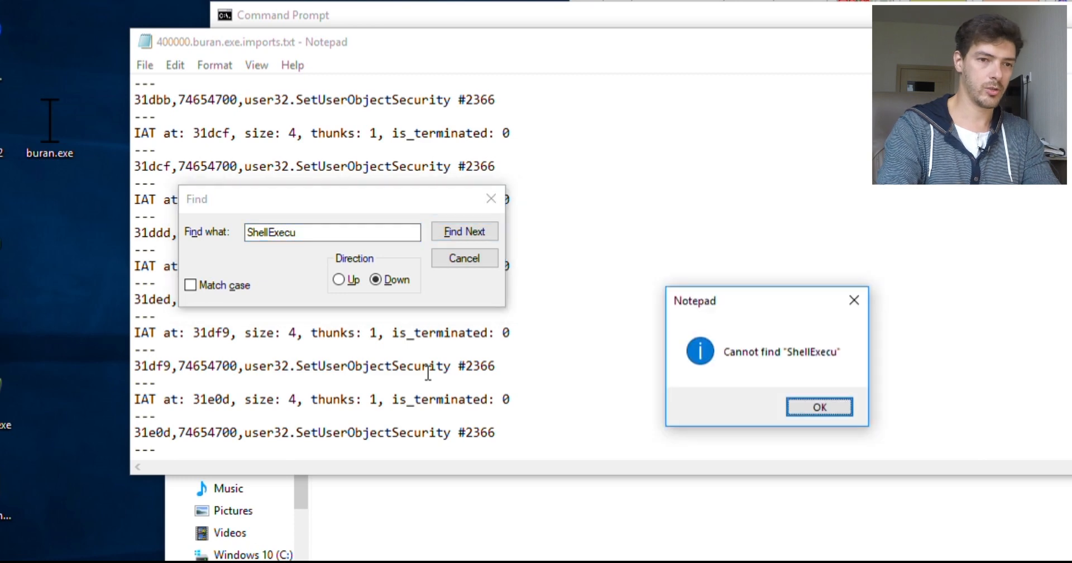
key("Return")
left_click(351, 279)
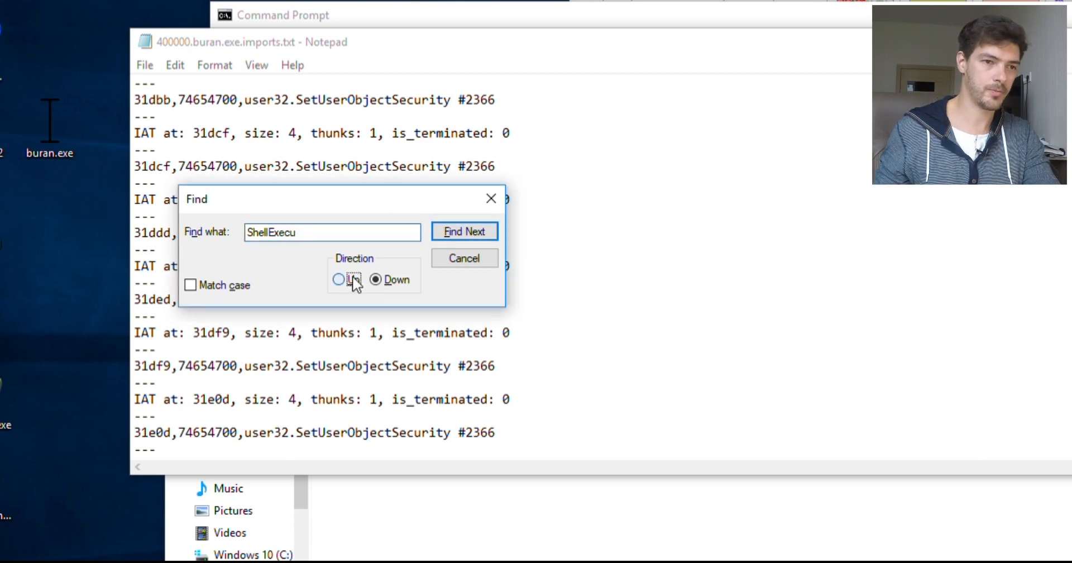
left_click(456, 226)
key("Escape")
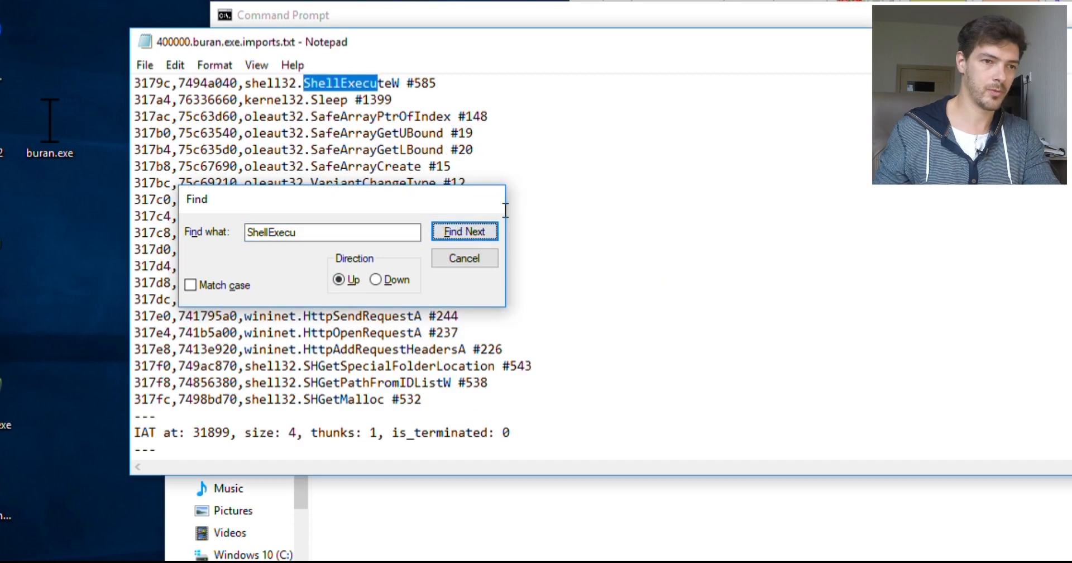
key("End")
left_click_drag(396, 83, 558, 288)
key("alt+F4")
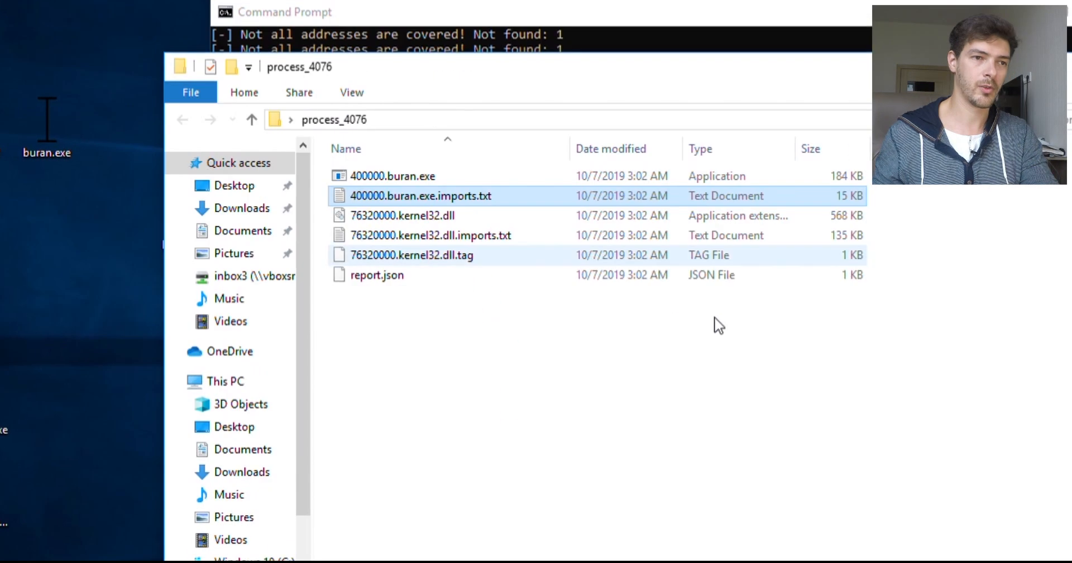
Step: Run 400000.buran.exe from the process_4076 folder, expand the details of the ctfmon.exe elevation request and decline it
double_click(410, 179)
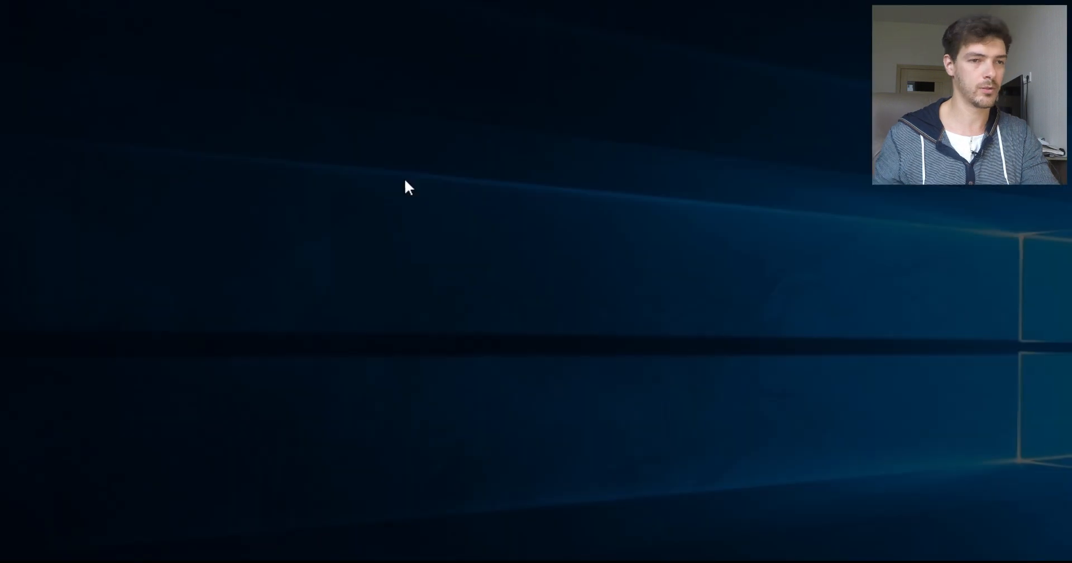
left_click(595, 420)
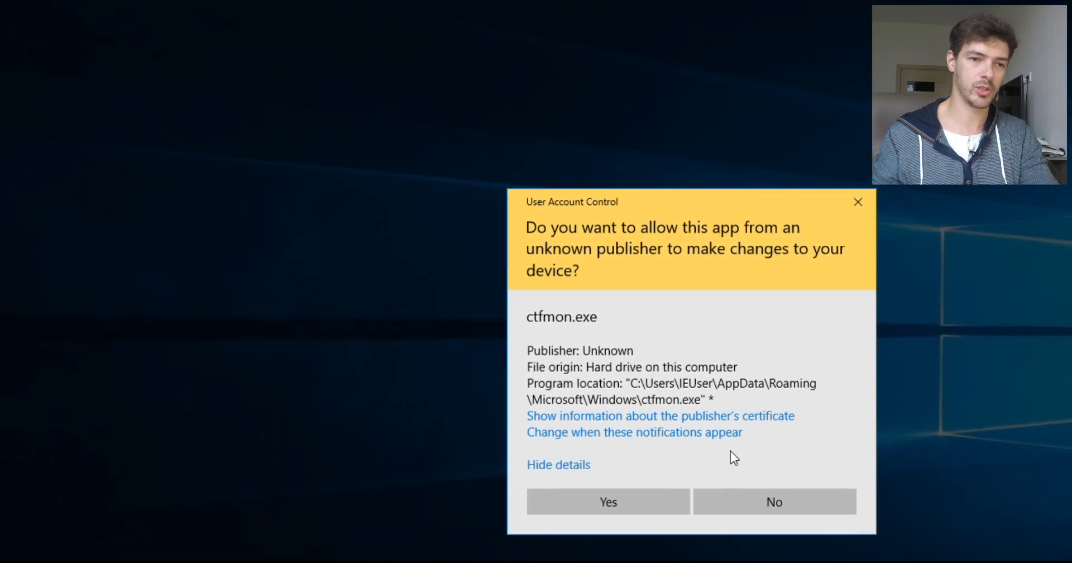
left_click(754, 500)
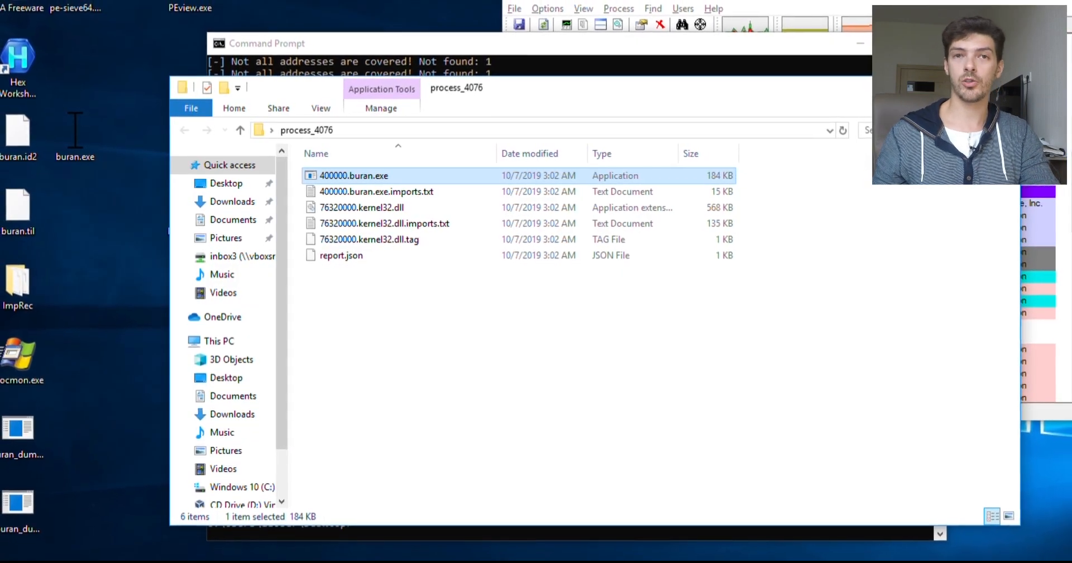